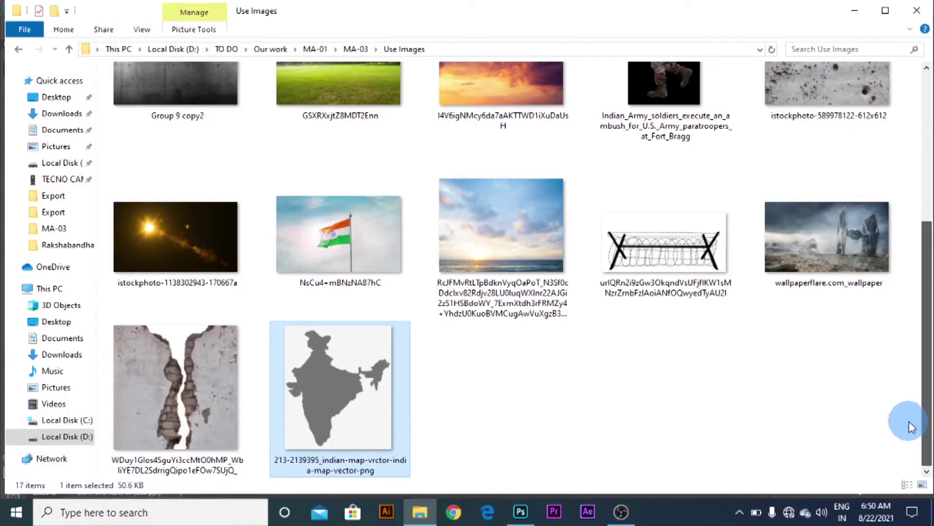
Place the Group 9 copy2 concrete wall image across the middle of the Untitled-1 canvas and rasterize its layer.
drag(912, 427, 926, 236)
click(503, 305)
drag(157, 350, 427, 293)
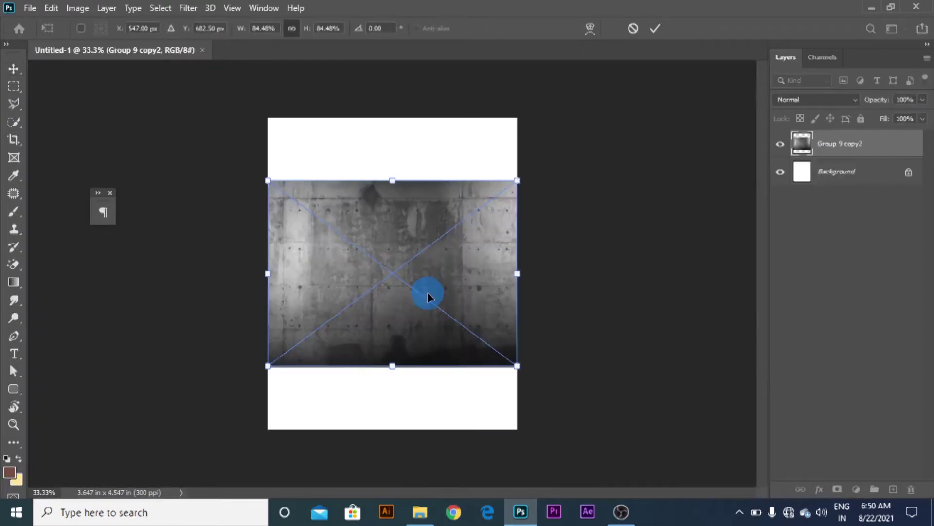
click(653, 28)
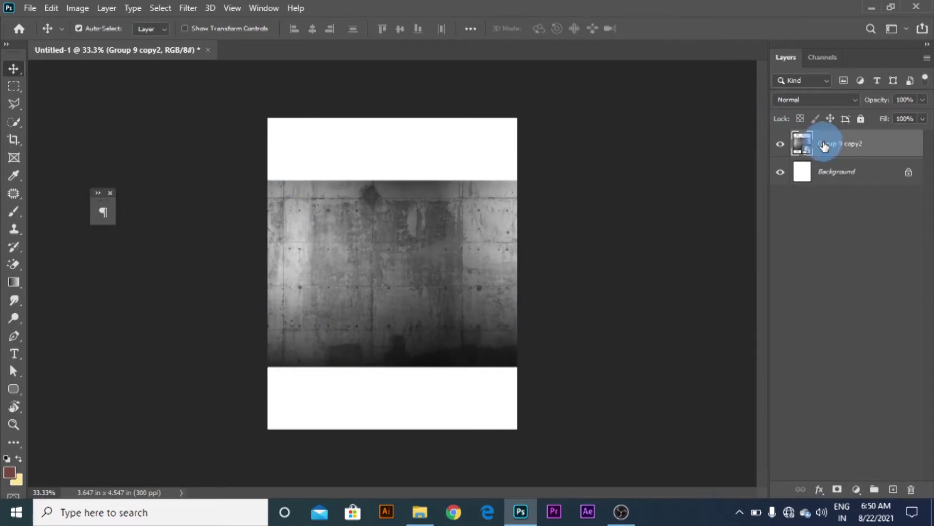
right_click(824, 145)
click(675, 254)
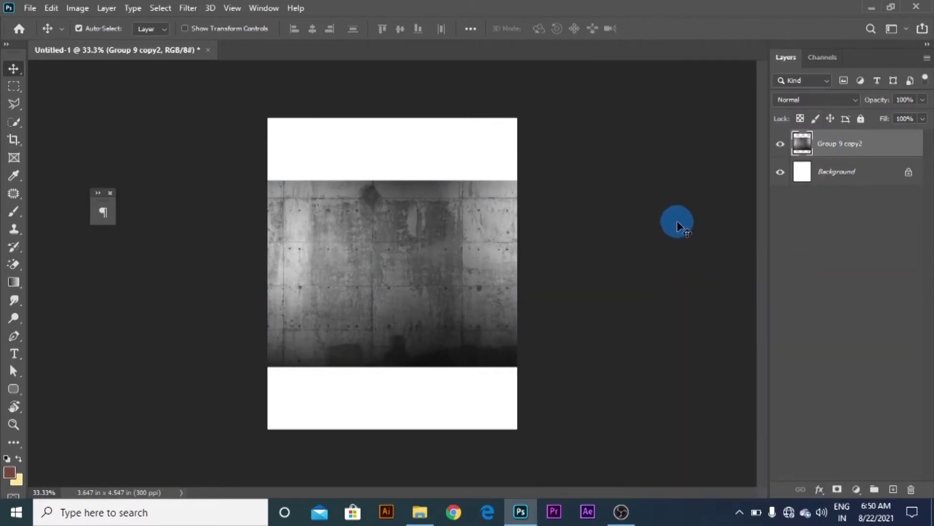
click(599, 235)
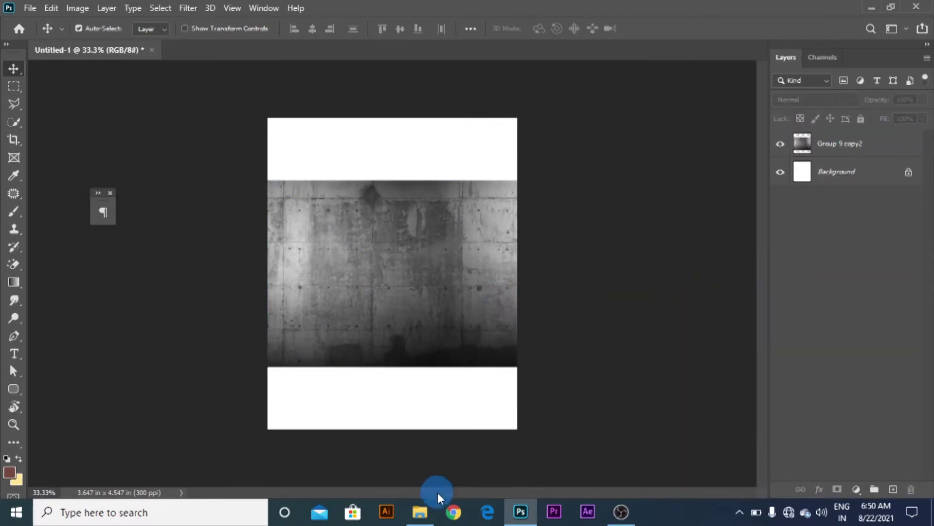
Place the grey Indian map image from the Use Images folder on the canvas above the wall.
click(419, 512)
scroll(472, 357, down, 5)
click(326, 425)
drag(326, 425, 357, 277)
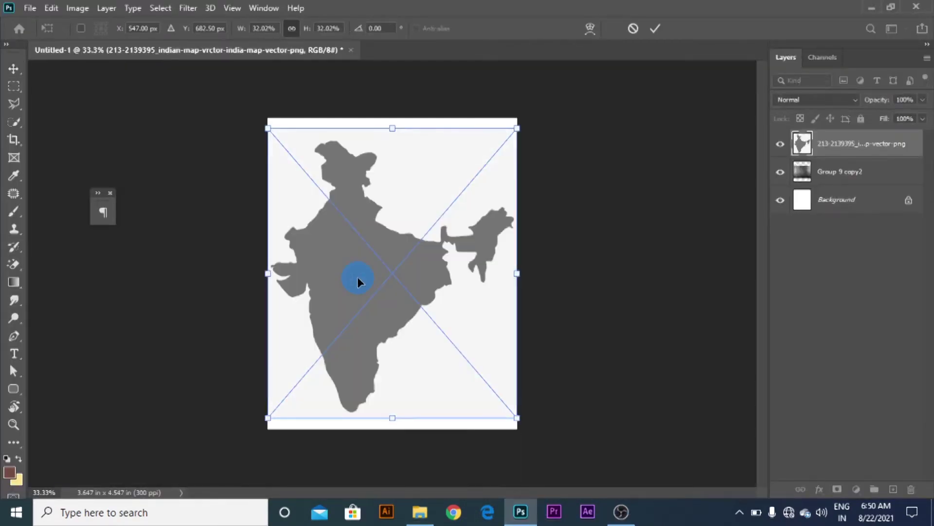
click(655, 25)
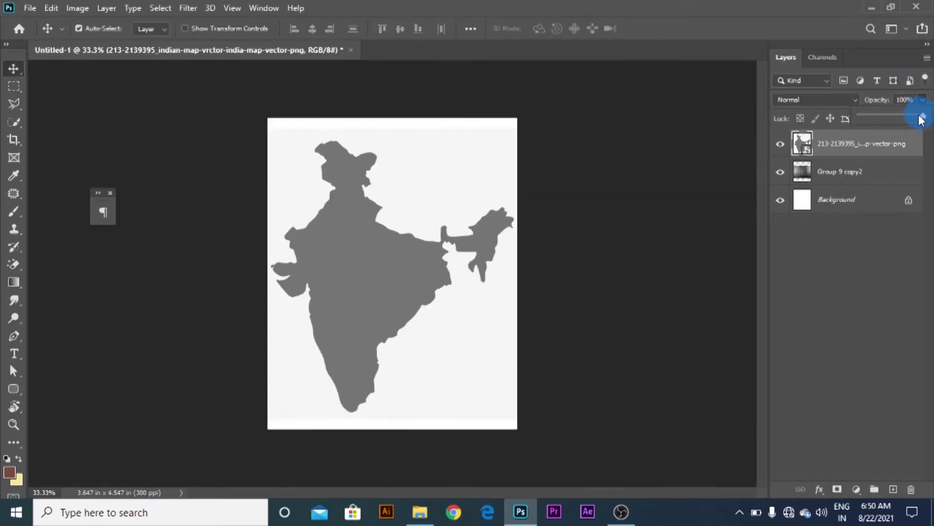
Lower the map layer's opacity to 35% and scale it to about 22.3% so the map fits within the wall's height.
drag(908, 116, 882, 114)
click(293, 280)
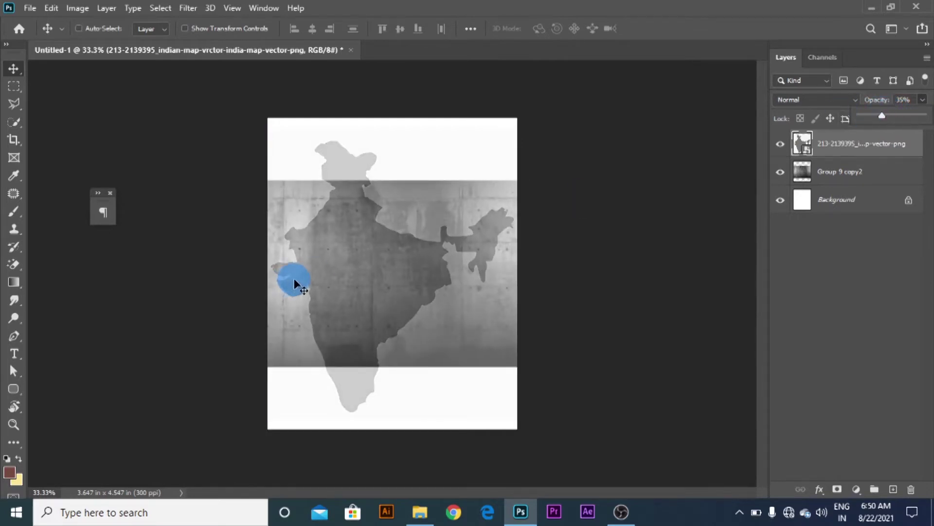
key(ctrl+t)
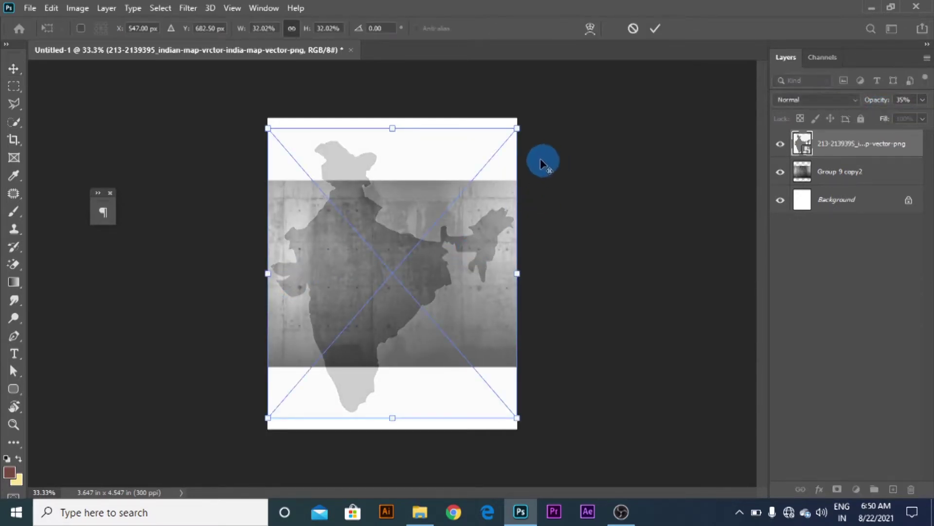
drag(517, 128, 492, 179)
mouse_move(426, 215)
mouse_down()
mouse_move(444, 218)
mouse_move(441, 210)
mouse_up()
alt+click(404, 338)
drag(404, 338, 378, 366)
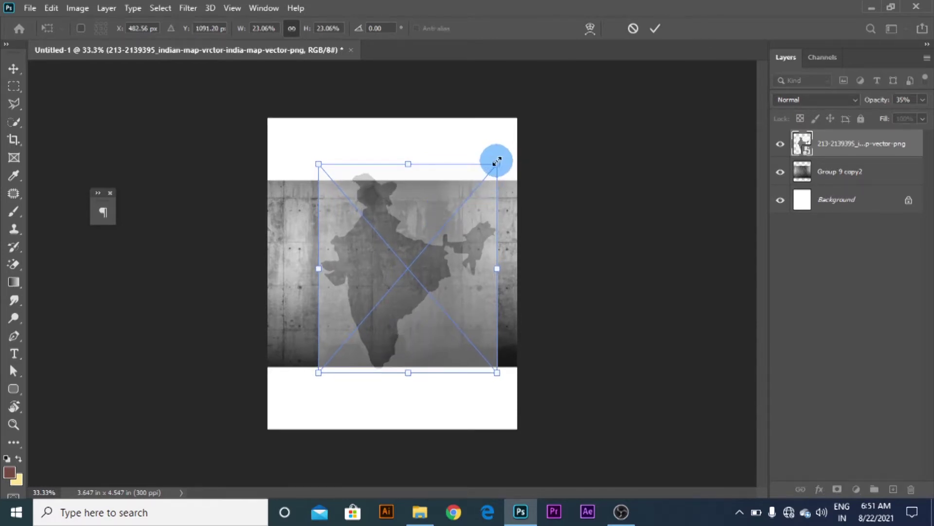
drag(495, 161, 488, 165)
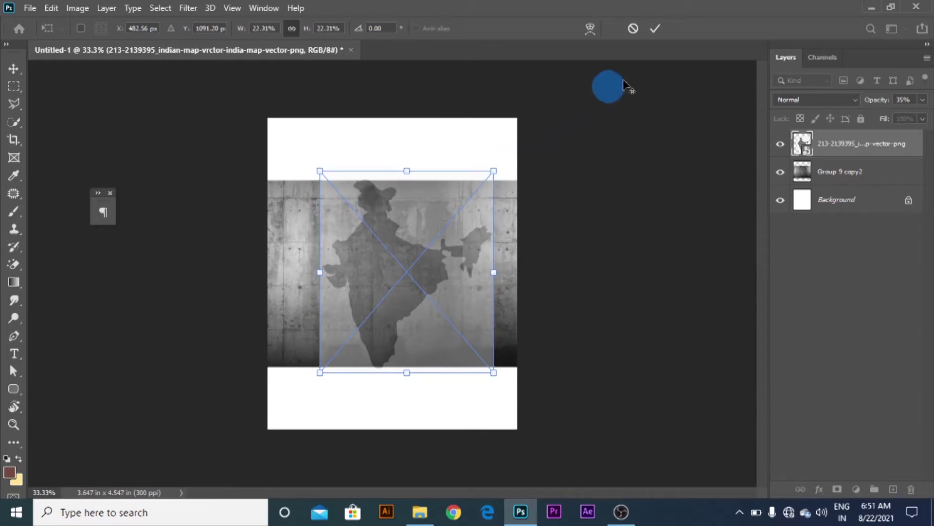
click(653, 28)
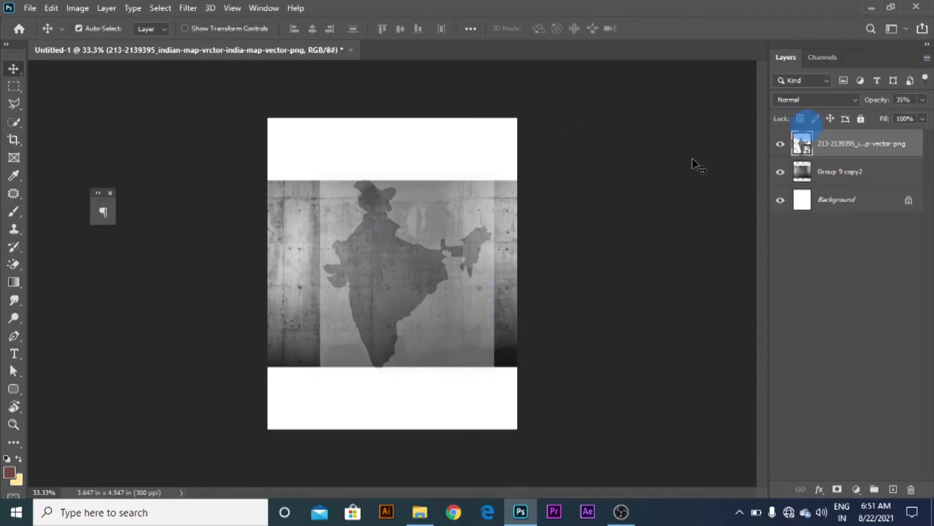
Center the map horizontally on the background and set its layer opacity to 100%.
ctrl+click(843, 207)
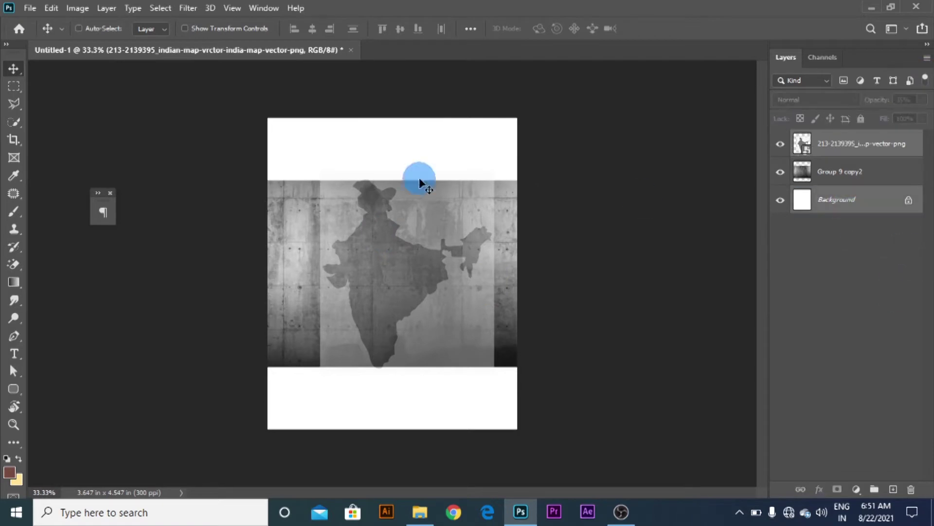
click(315, 33)
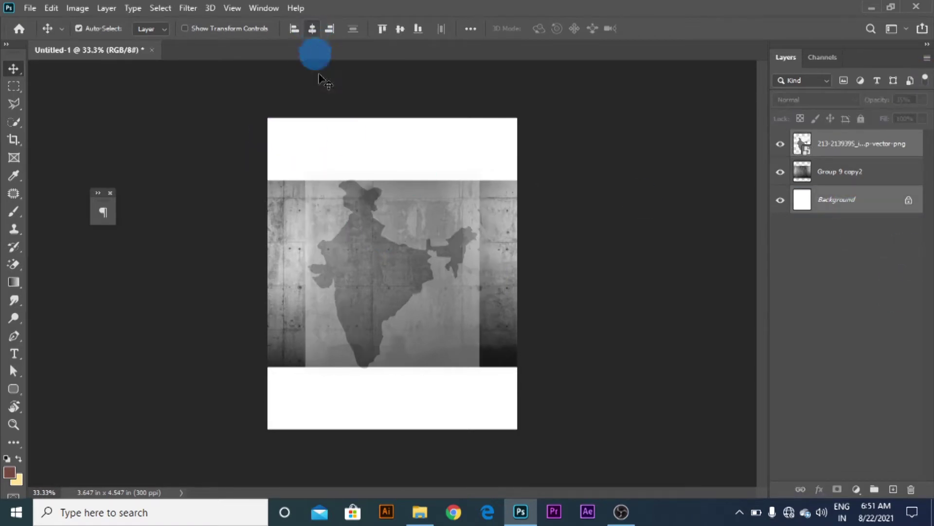
click(620, 303)
click(434, 291)
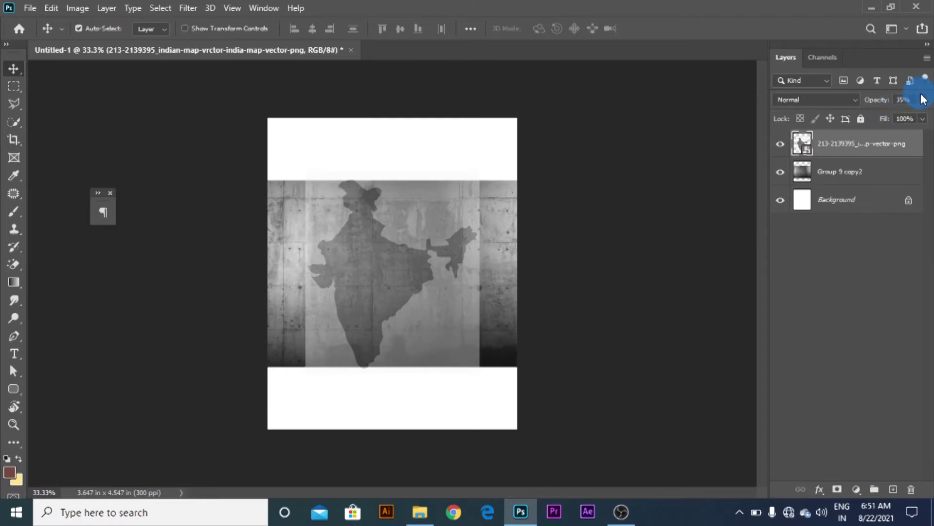
drag(925, 120, 928, 119)
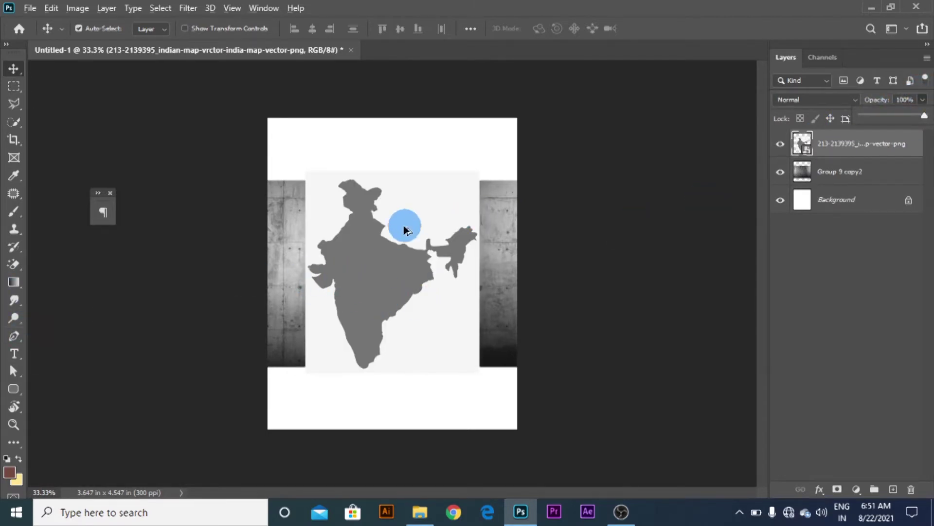
Select the grey India map shape with the Magic Wand at tolerance 32.
scroll(388, 218, up, 7)
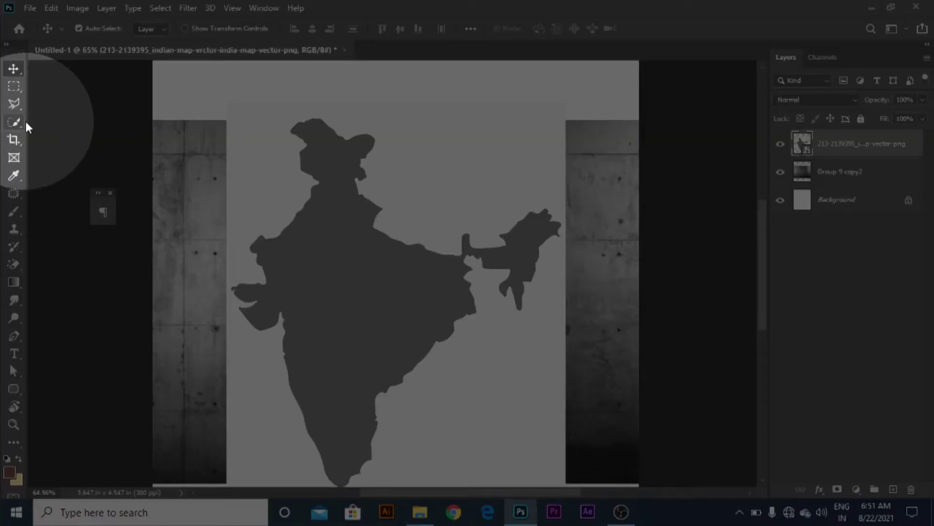
drag(17, 124, 60, 137)
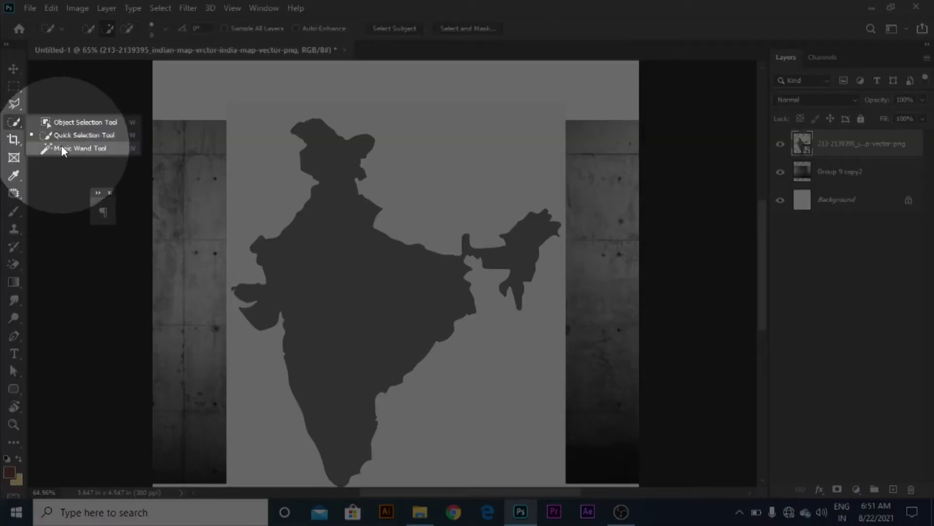
click(62, 148)
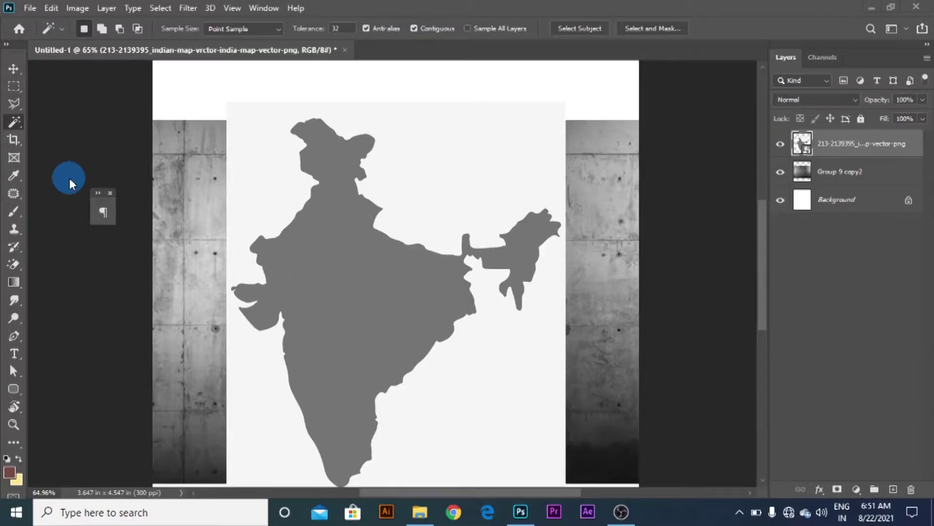
click(332, 281)
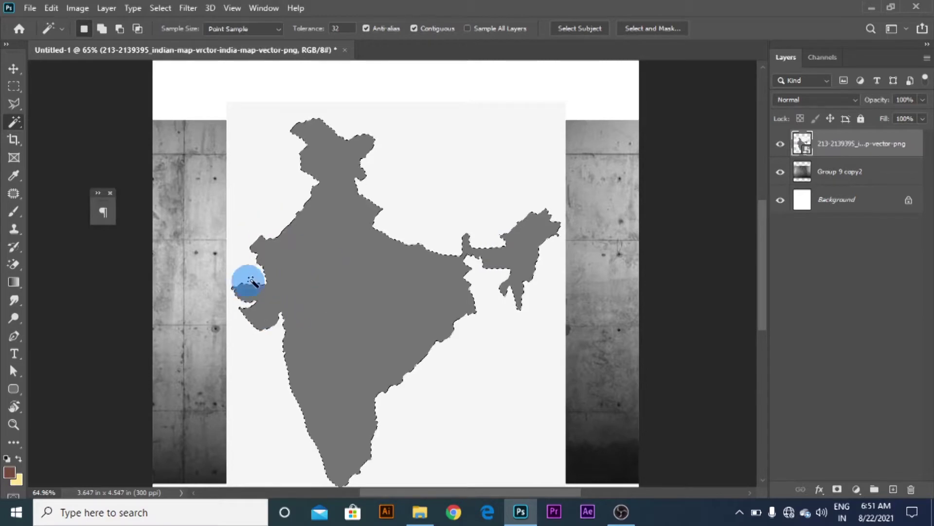
scroll(384, 297, down, 2)
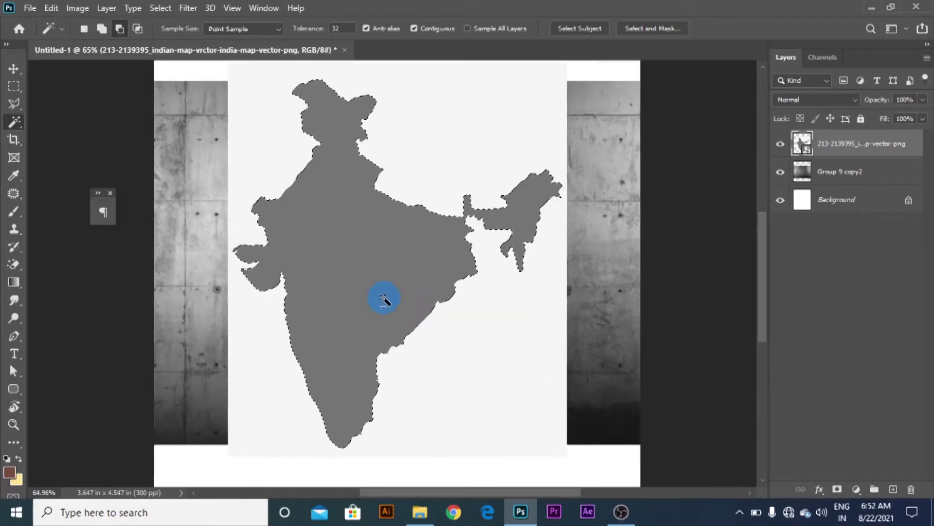
scroll(384, 298, down, 2)
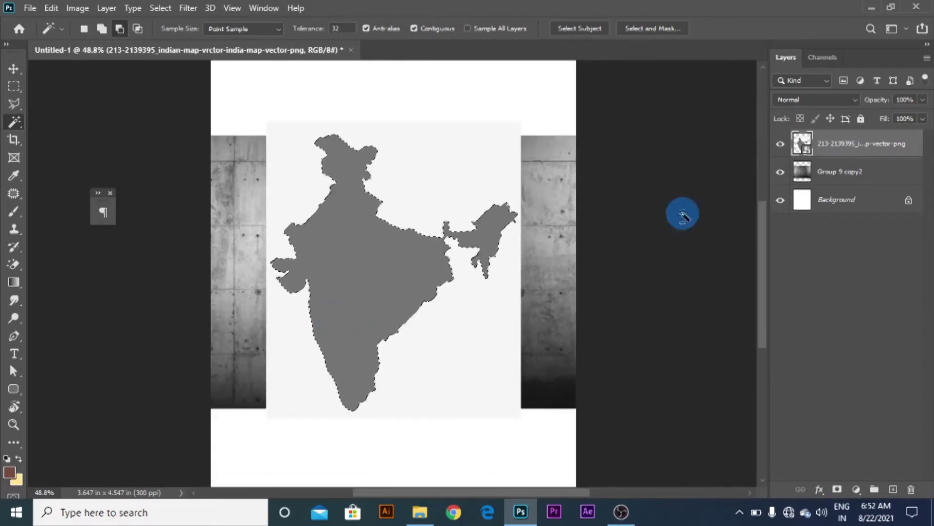
Add an inverted layer mask to the concrete wall layer so the selected map shape is cut out of it.
click(829, 178)
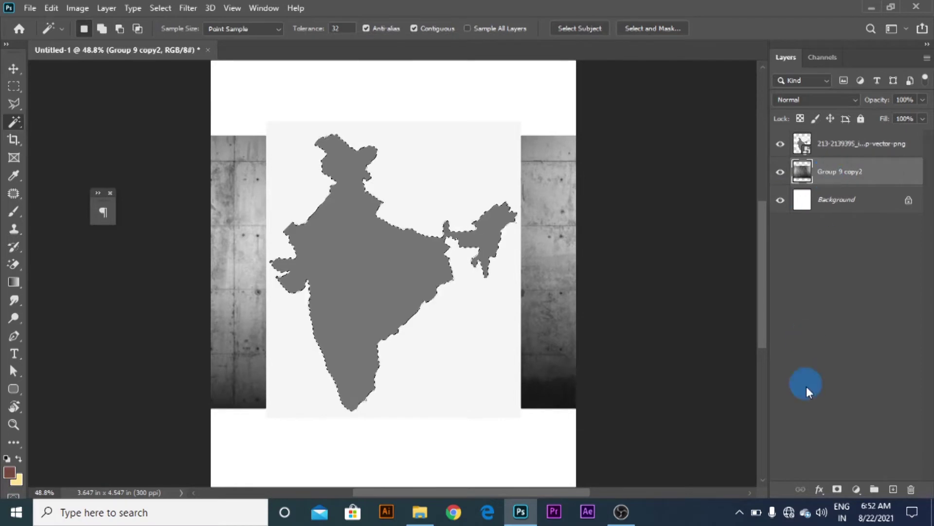
click(837, 488)
click(827, 175)
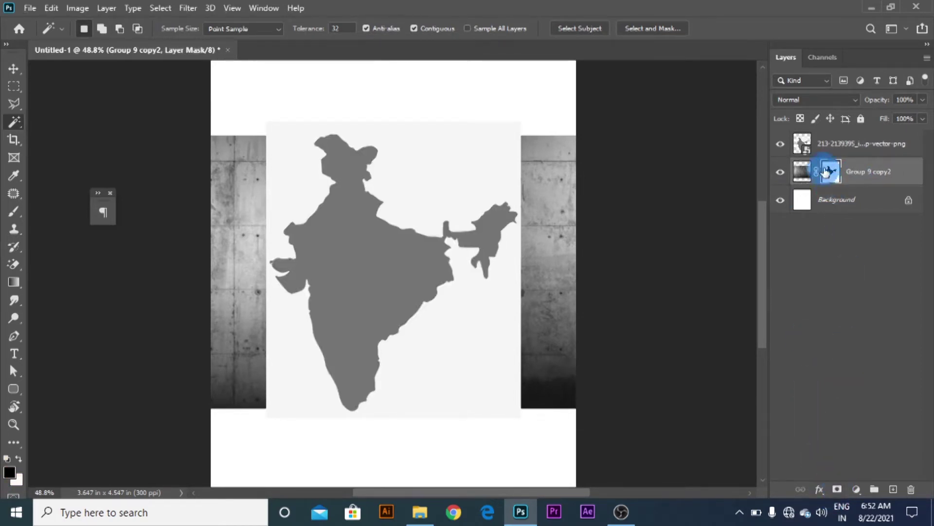
Hide the Indian map layer and return to the Move tool with no layer selected.
click(844, 146)
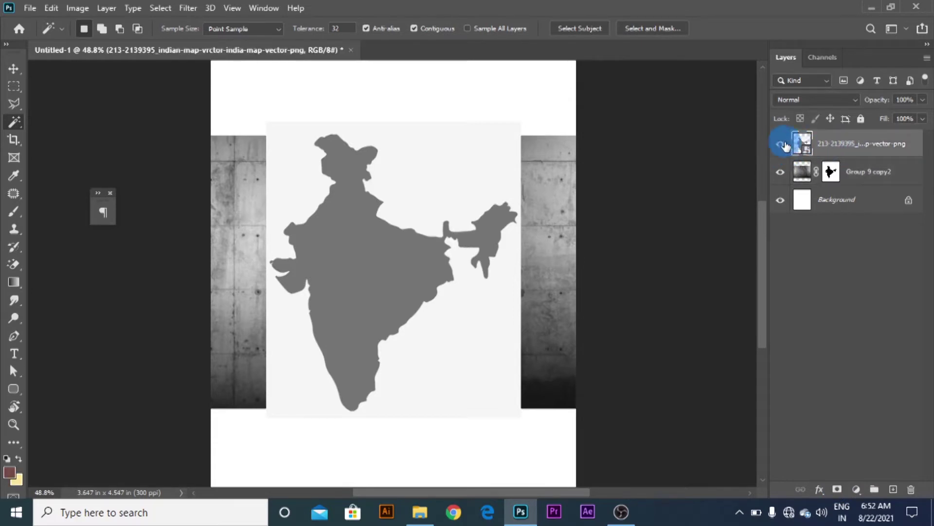
click(781, 145)
scroll(250, 246, down, 3)
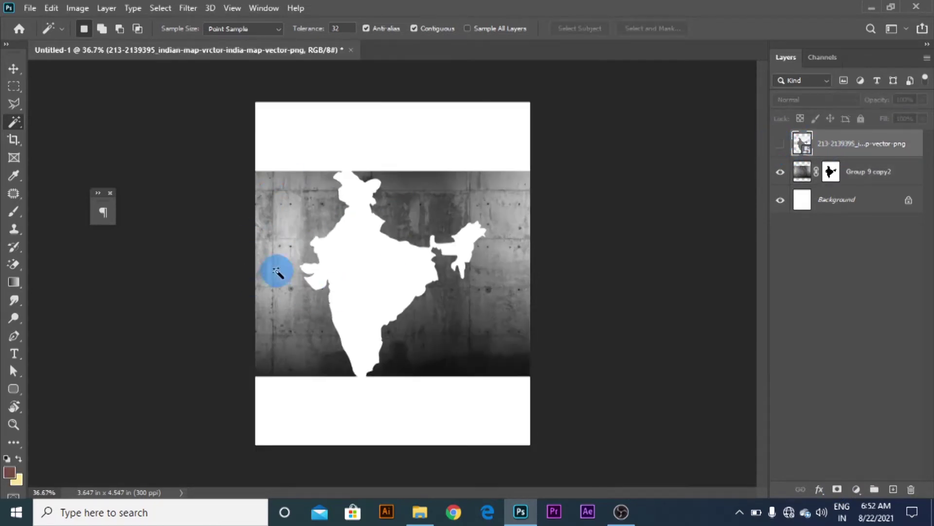
click(453, 116)
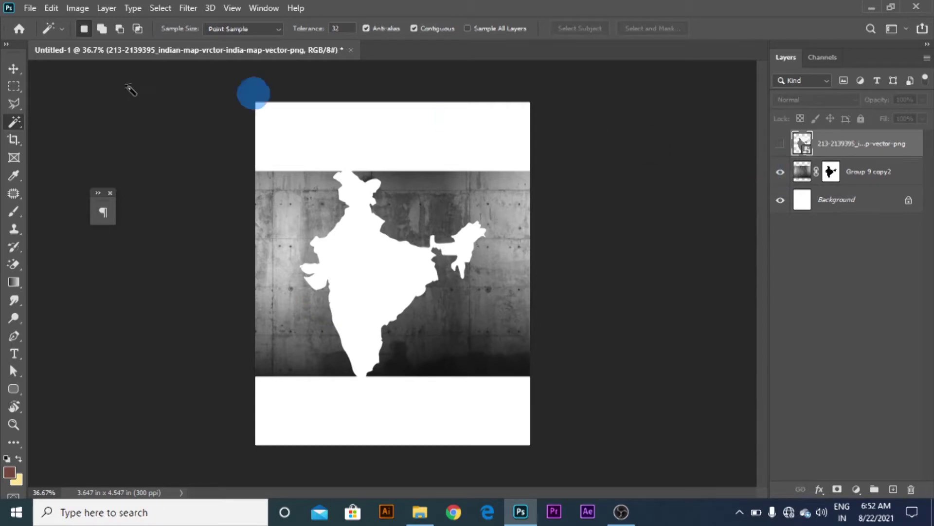
click(13, 69)
click(601, 216)
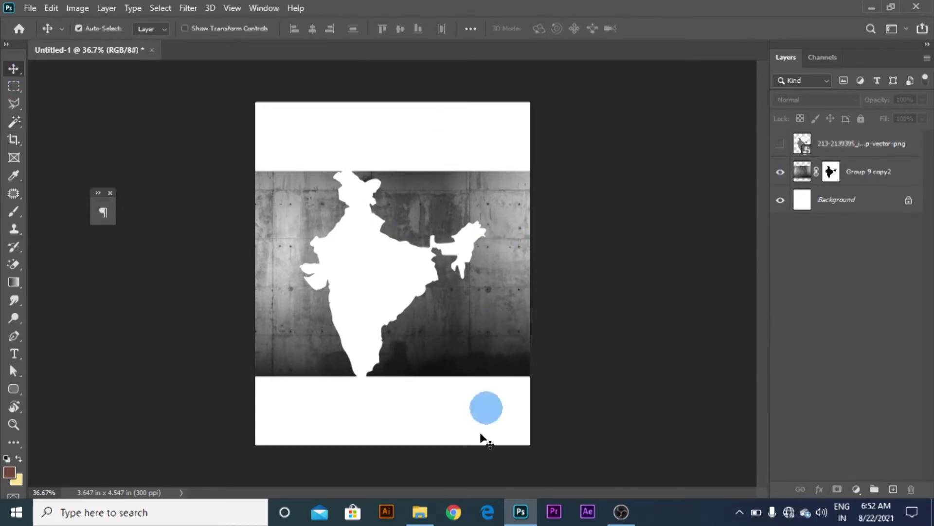
Place the wallpaperflare.com_wallpaper battlefield image from the Use Images folder on the canvas.
click(419, 512)
click(492, 414)
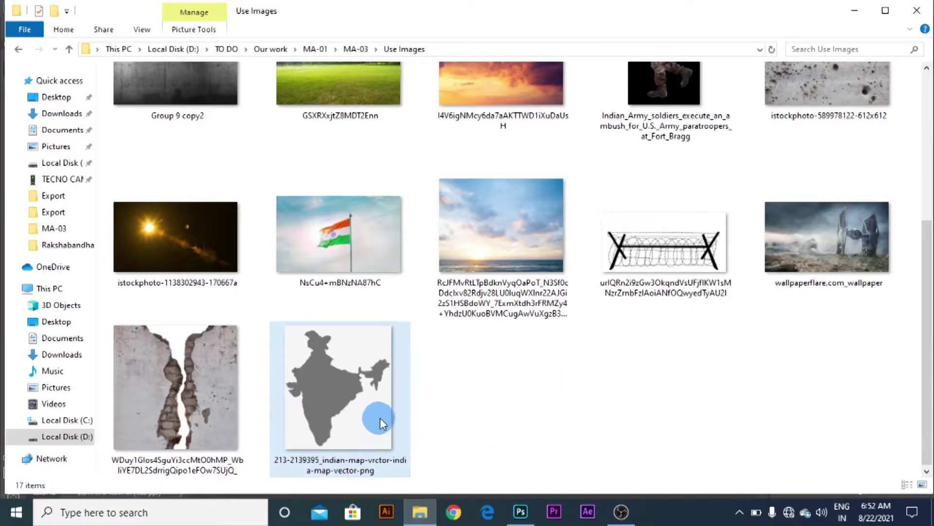
scroll(381, 417, up, 3)
scroll(386, 414, down, 3)
click(838, 276)
drag(849, 249, 415, 330)
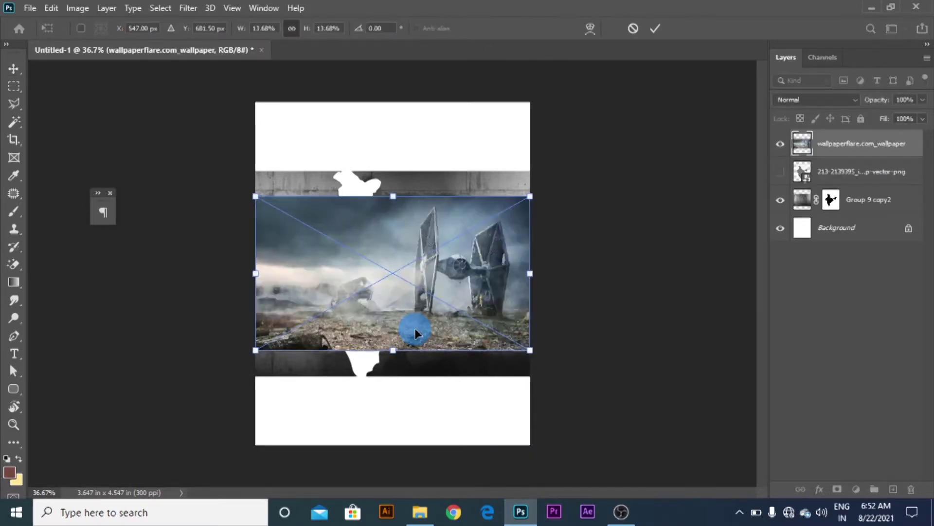
click(654, 29)
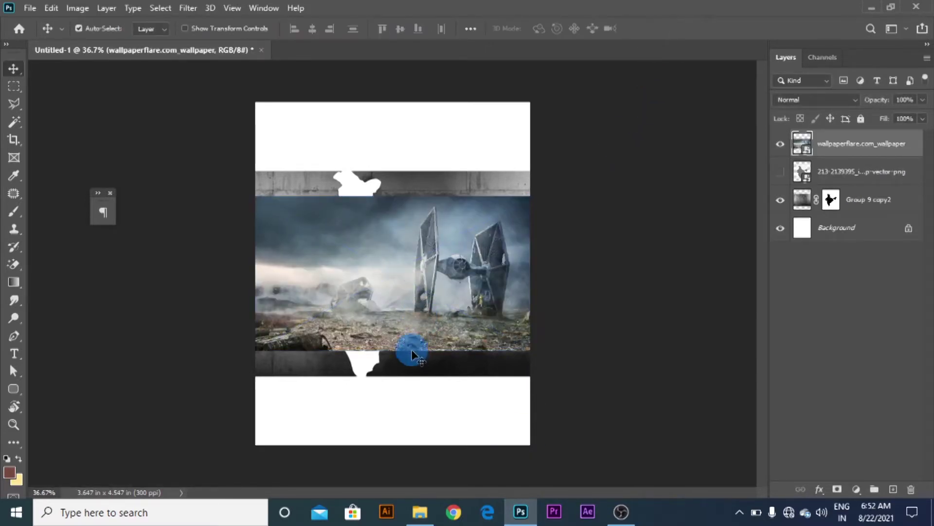
Move the battlefield image over the map cutout and enlarge it well beyond the canvas width with Free Transform.
scroll(412, 355, up, 2)
scroll(416, 355, down, 3)
scroll(455, 314, up, 1)
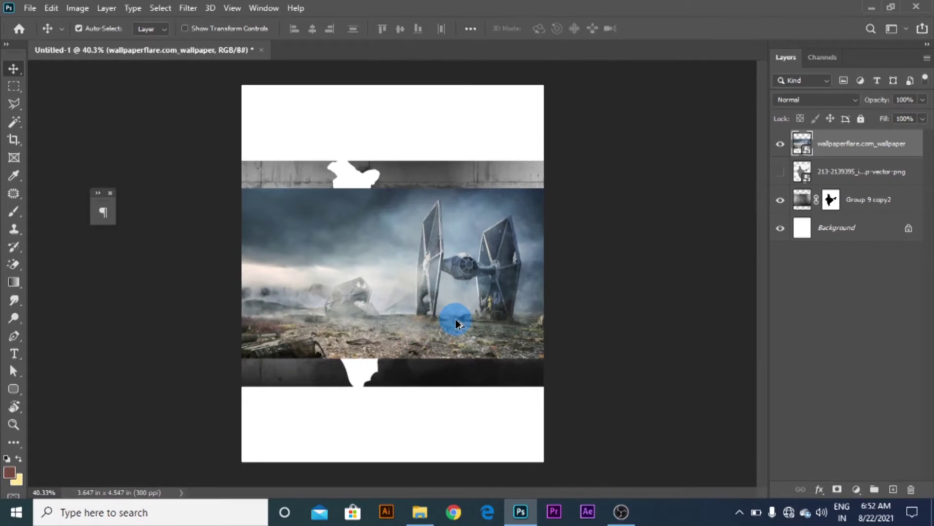
scroll(458, 323, down, 1)
drag(451, 309, 482, 323)
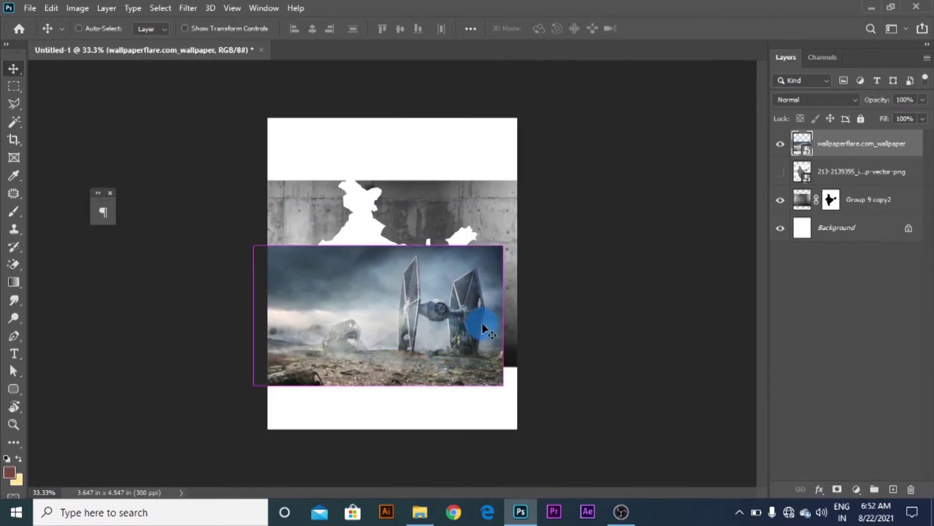
key(ctrl+r)
key(ctrl+t)
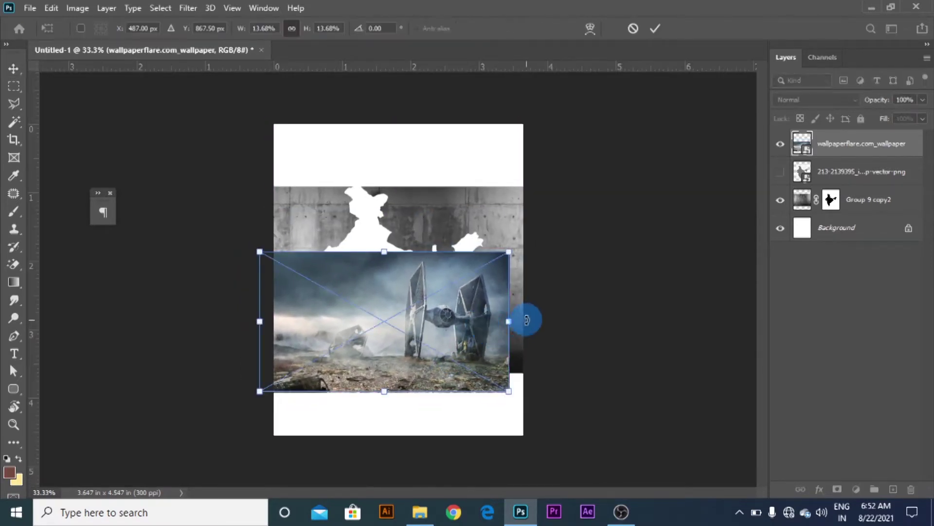
drag(510, 252, 600, 167)
drag(400, 253, 461, 309)
click(705, 57)
Put the battlefield layer beneath the masked wall layer, then scale it to 29.84%, rotate it -2.34° and reposition it behind the cutout.
drag(849, 146, 871, 214)
scroll(313, 350, up, 4)
key(ctrl+t)
mouse_move(699, 432)
mouse_down()
mouse_move(667, 461)
mouse_move(693, 417)
mouse_up()
scroll(691, 418, down, 3)
drag(607, 434, 667, 453)
drag(581, 421, 578, 410)
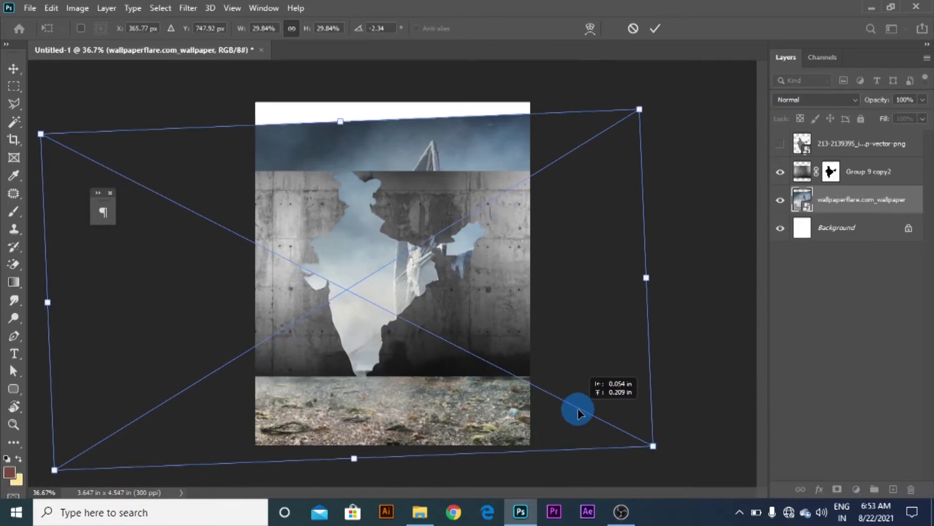
click(655, 29)
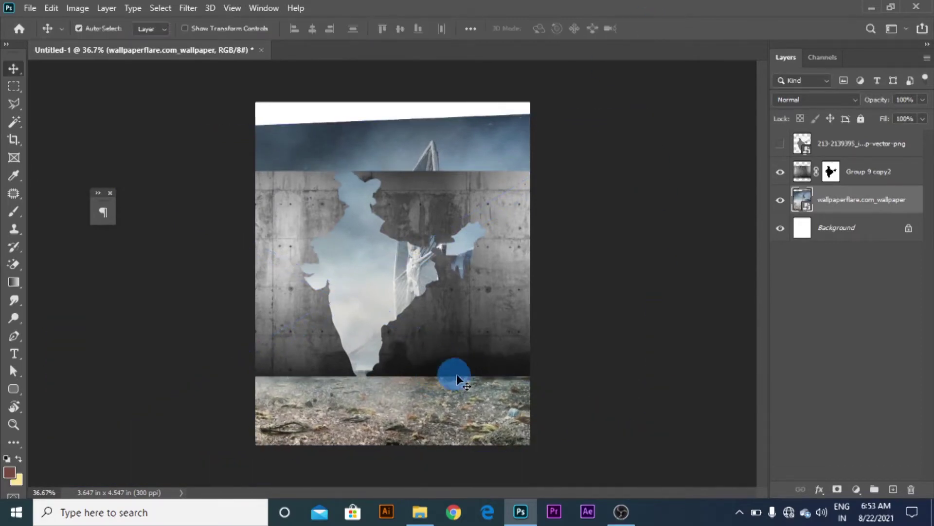
Rotate the battlefield image layer to -3.06° with Free Transform.
key(ctrl+r)
key(ctrl+t)
drag(691, 433, 700, 434)
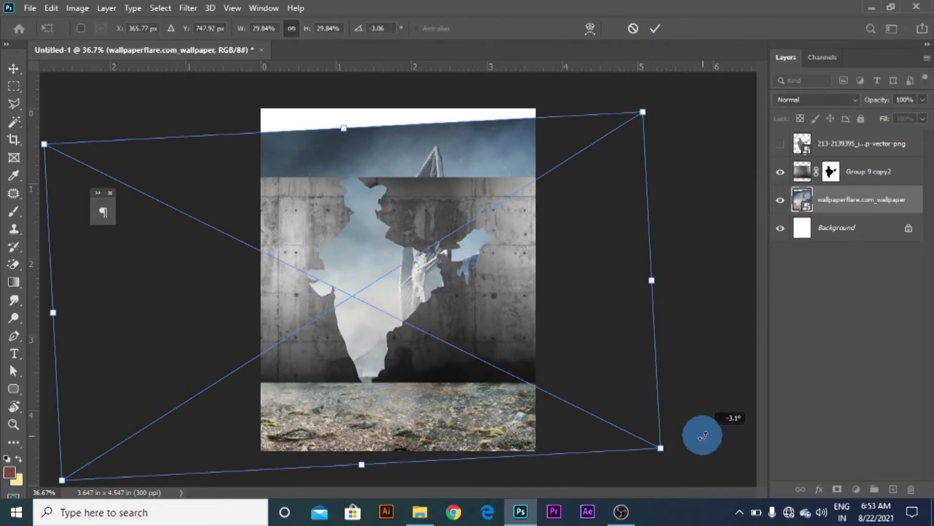
click(655, 28)
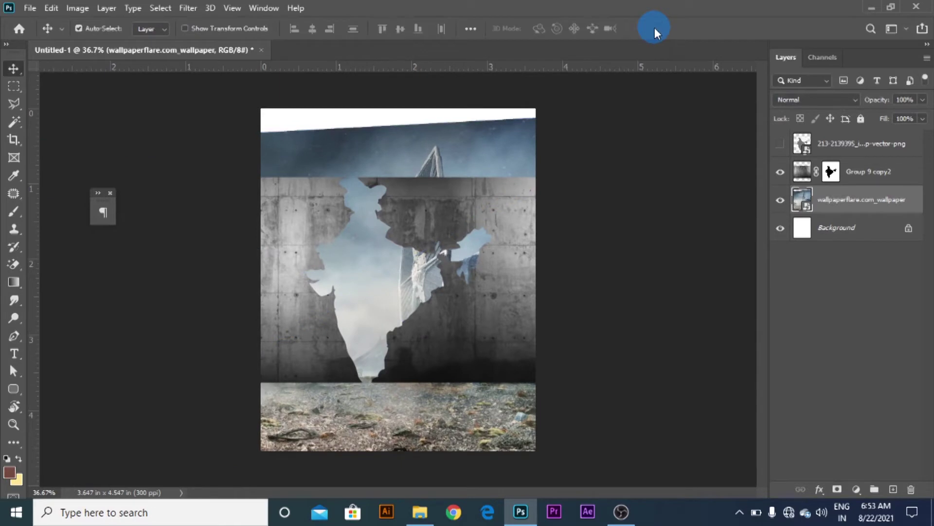
click(602, 229)
click(391, 295)
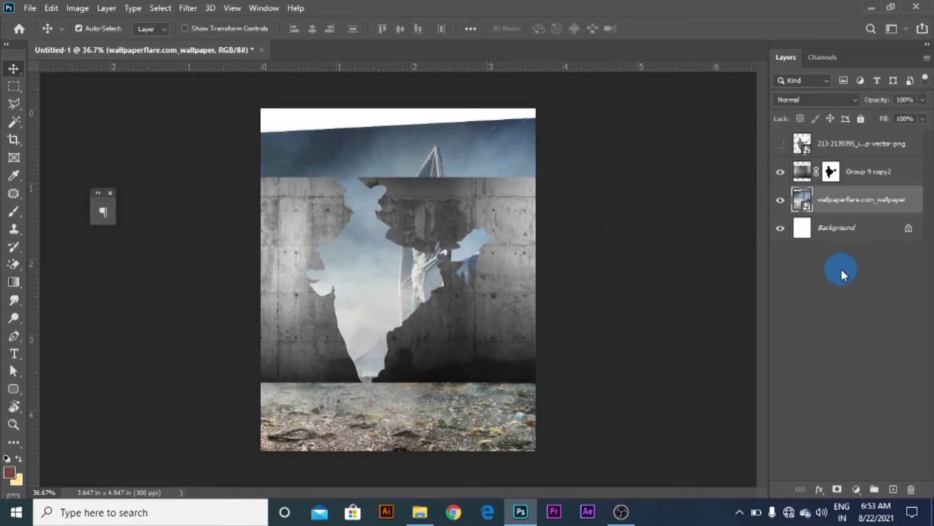
Add a layer mask to the battlefield layer and make a rectangular selection of the canvas area above the ground strip.
click(837, 488)
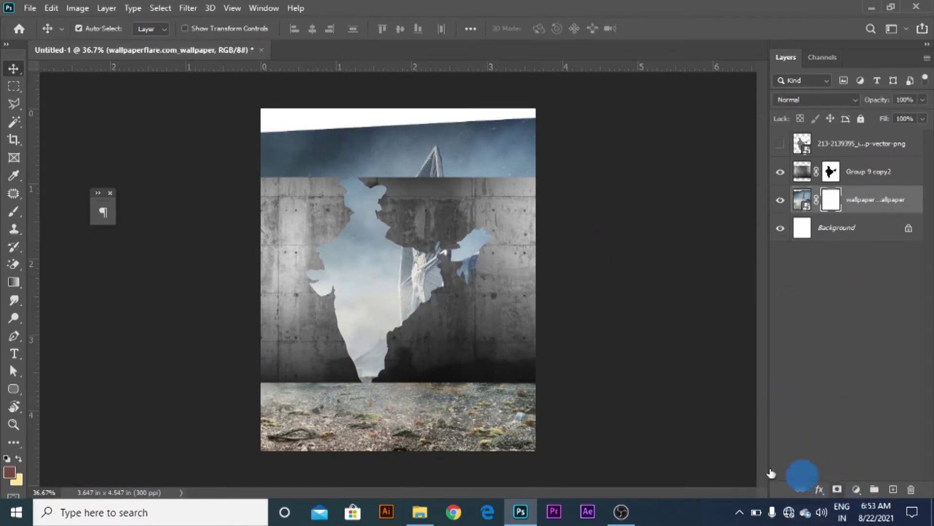
click(13, 86)
drag(515, 94, 166, 381)
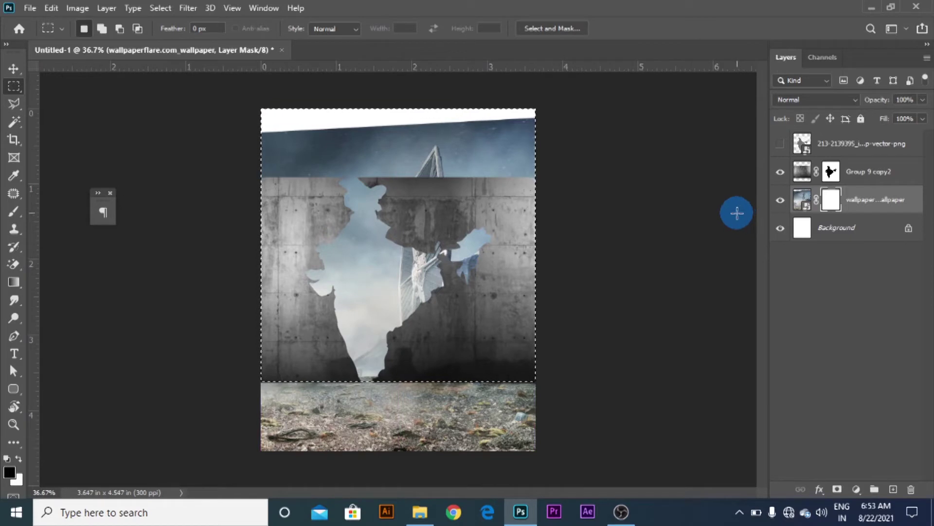
Invert the battlefield layer's mask inside the selection to hide the image above the ground strip.
key(ctrl+2)
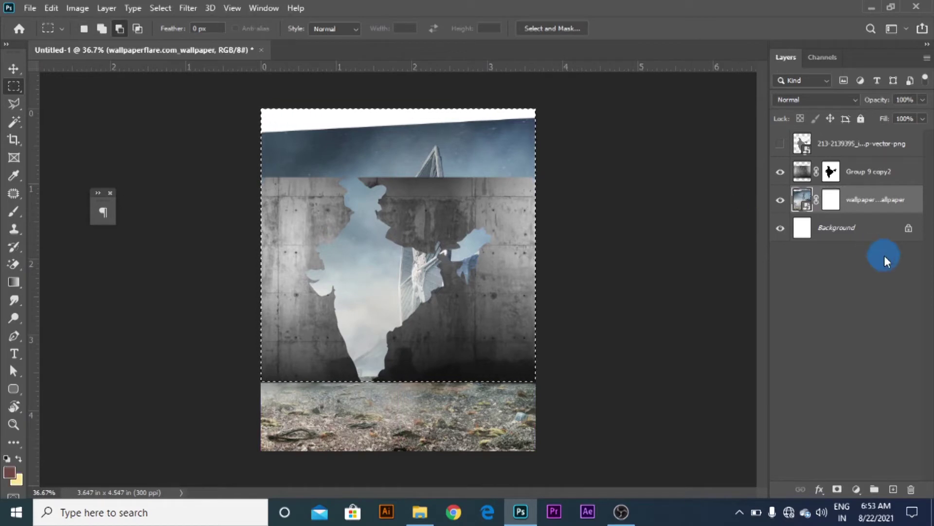
click(834, 201)
key(alt+])
click(833, 200)
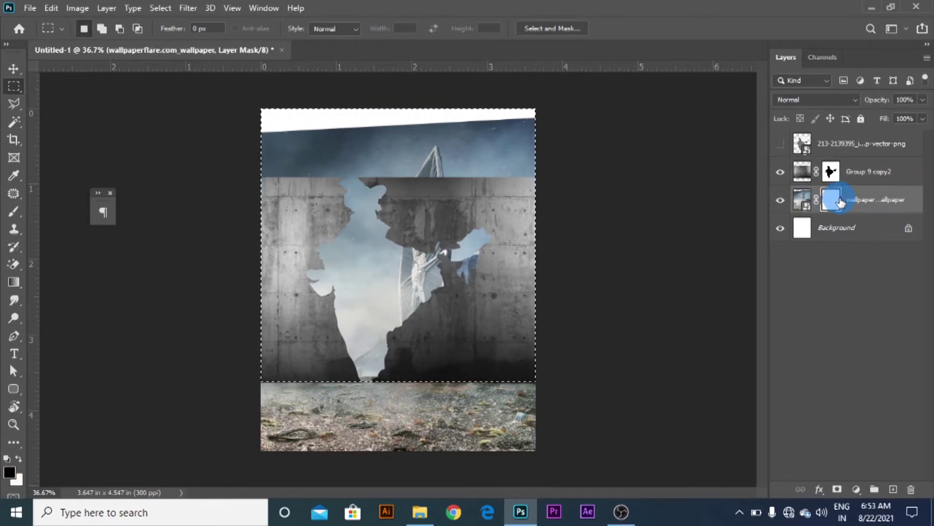
key(ctrl+i)
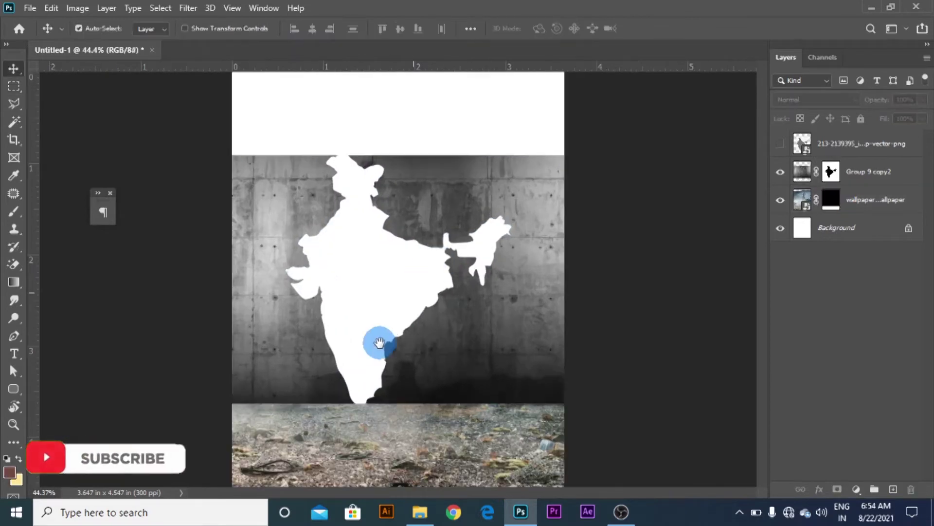
Fill the selection around the map cutout with near-black #090909 on a new layer above the battlefield layer.
click(893, 489)
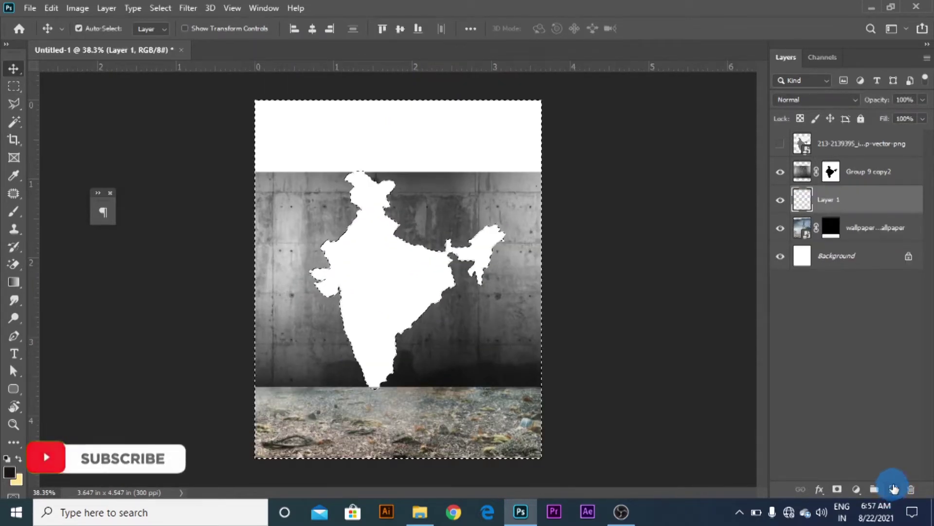
click(8, 477)
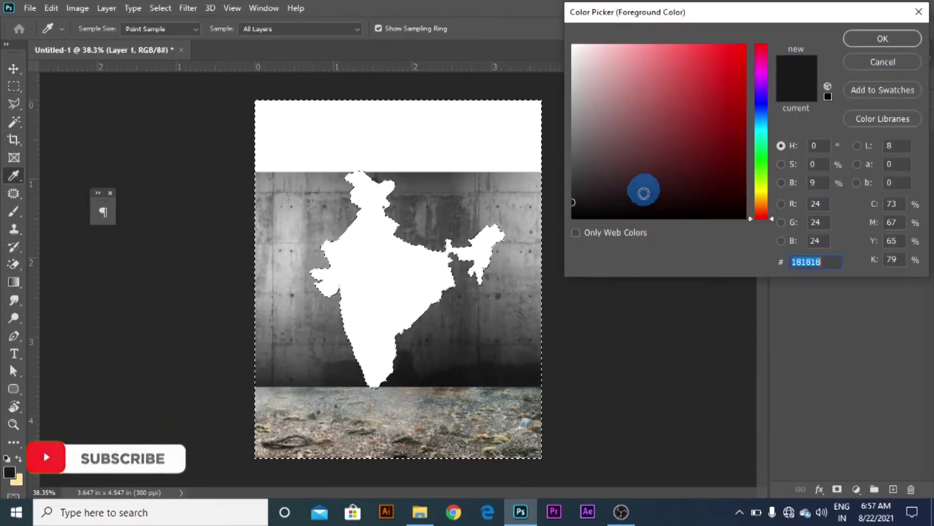
click(879, 38)
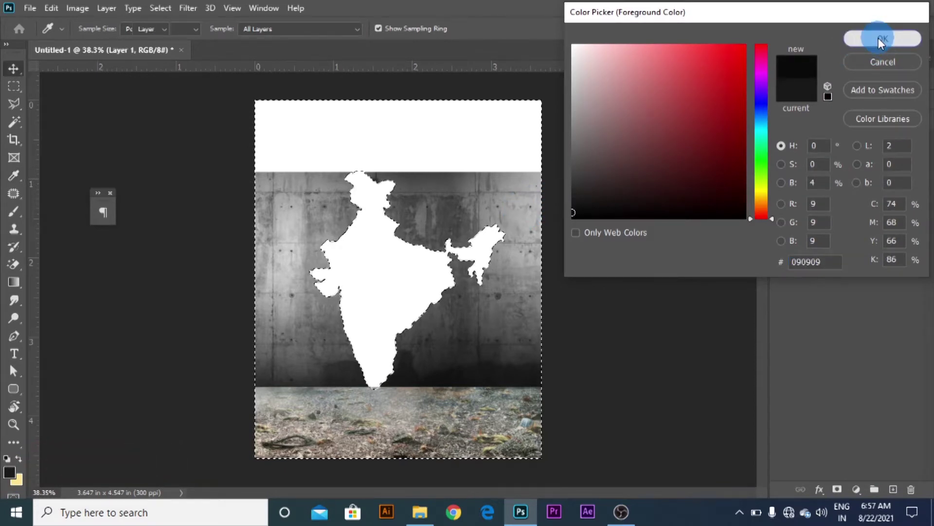
key(alt+BackSpace)
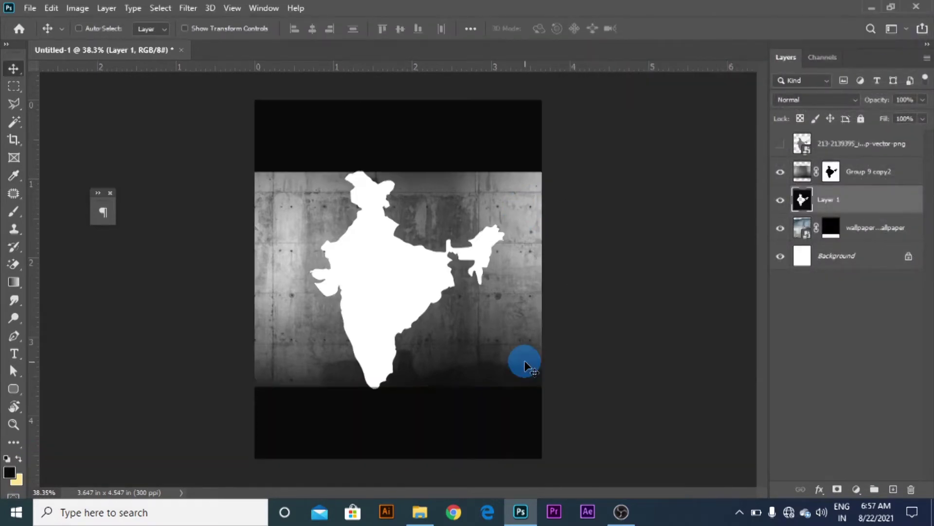
Flip Layer 1 vertically with Free Transform and move it down so its map shape mirrors onto the ground.
key(ctrl+t)
right_click(456, 346)
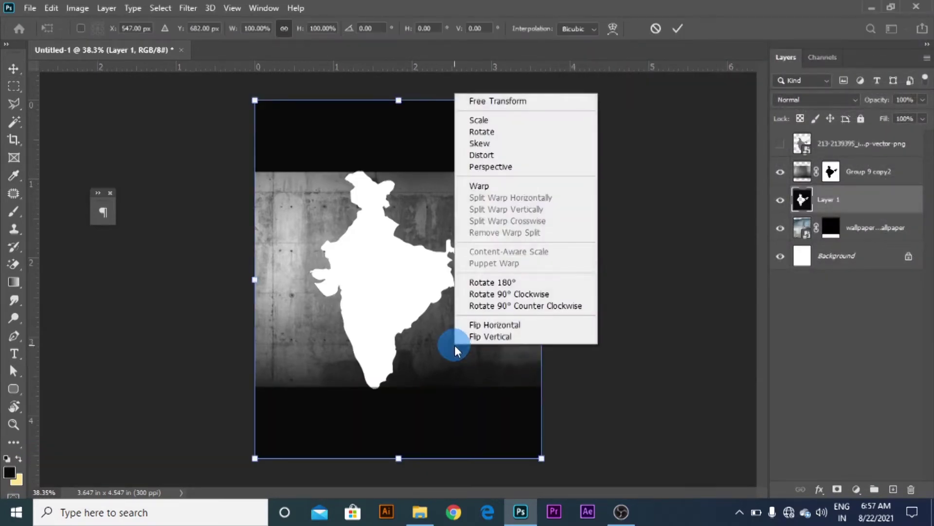
click(498, 330)
key(ctrl+z)
right_click(418, 332)
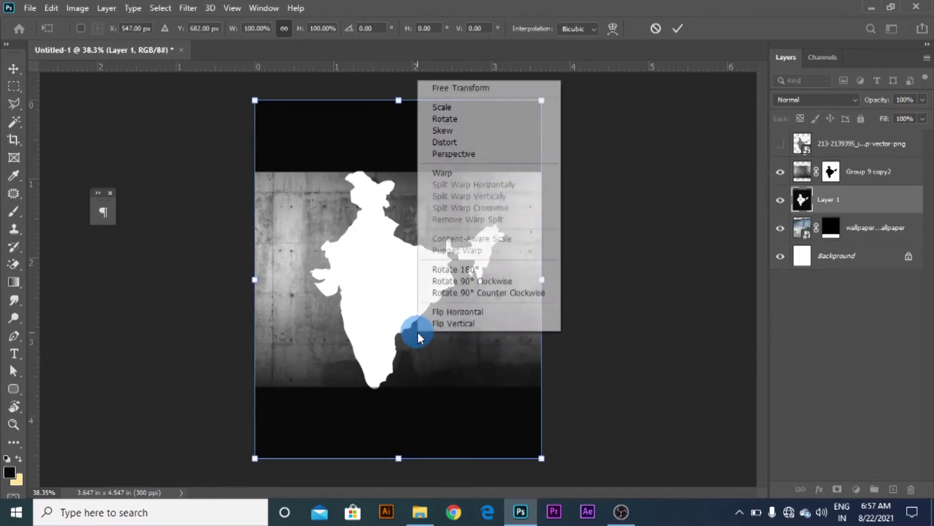
click(460, 322)
drag(460, 321, 467, 474)
scroll(492, 374, down, 5)
scroll(494, 368, down, 3)
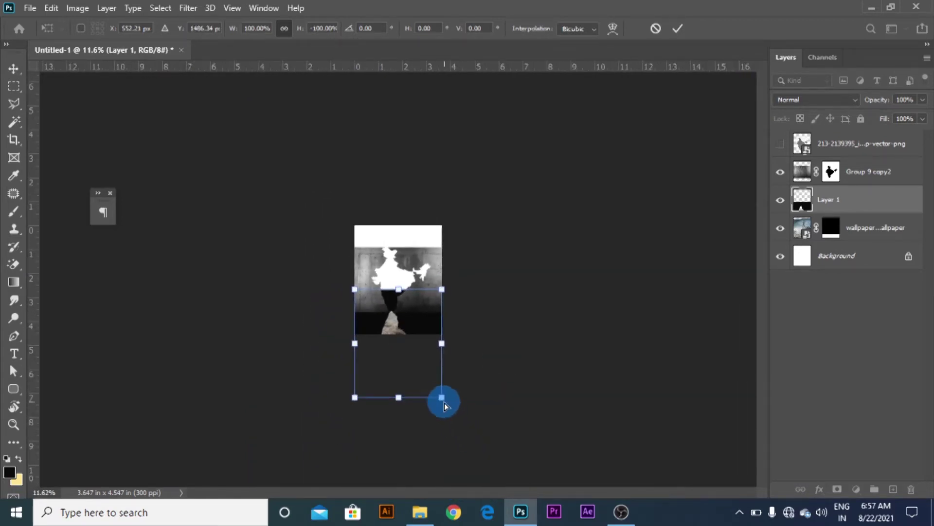
Spread Layer 1's lower corners outward into a trapezoid and shift its upper edge down toward the wall's base.
drag(443, 398, 495, 369)
drag(354, 397, 293, 358)
mouse_move(437, 296)
mouse_down()
mouse_move(441, 315)
mouse_move(439, 306)
mouse_up()
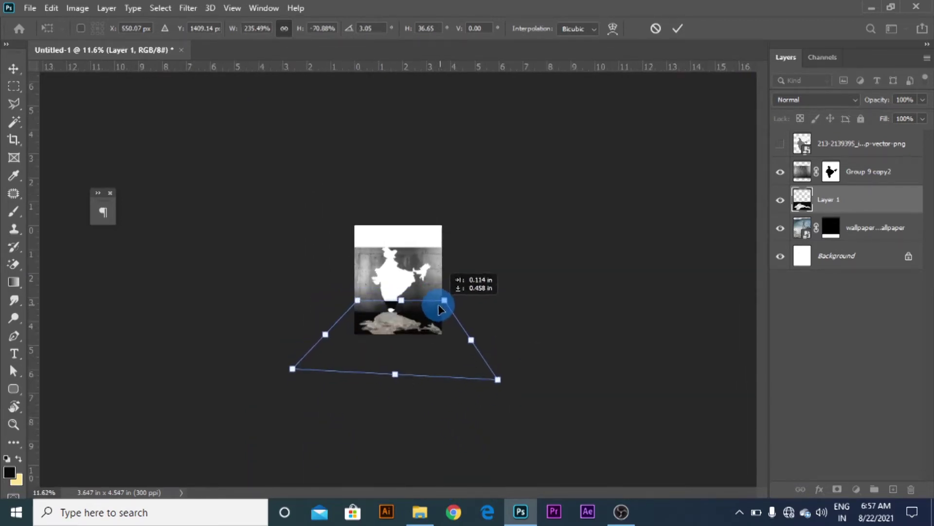
Refine Layer 1's distorted corners and position so the map-shaped light patch starts at the cutout's tip, and apply the transform.
scroll(438, 307, up, 2)
drag(244, 412, 273, 432)
drag(544, 425, 489, 456)
drag(388, 449, 412, 449)
drag(298, 433, 285, 437)
drag(398, 447, 407, 400)
mouse_move(511, 433)
mouse_down()
mouse_move(589, 473)
mouse_move(509, 434)
mouse_up()
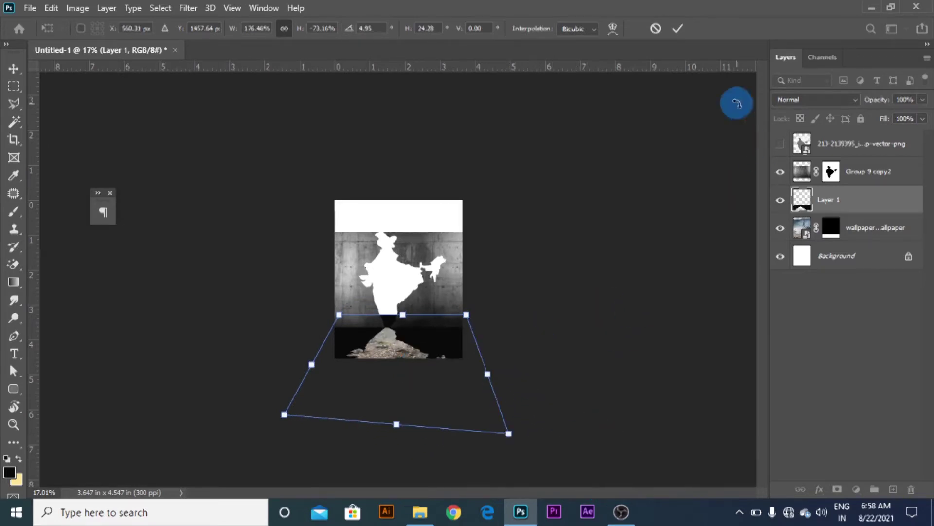
click(678, 28)
Convert Layer 1 to a smart object.
key(ctrl+plus)
scroll(426, 376, up, 5)
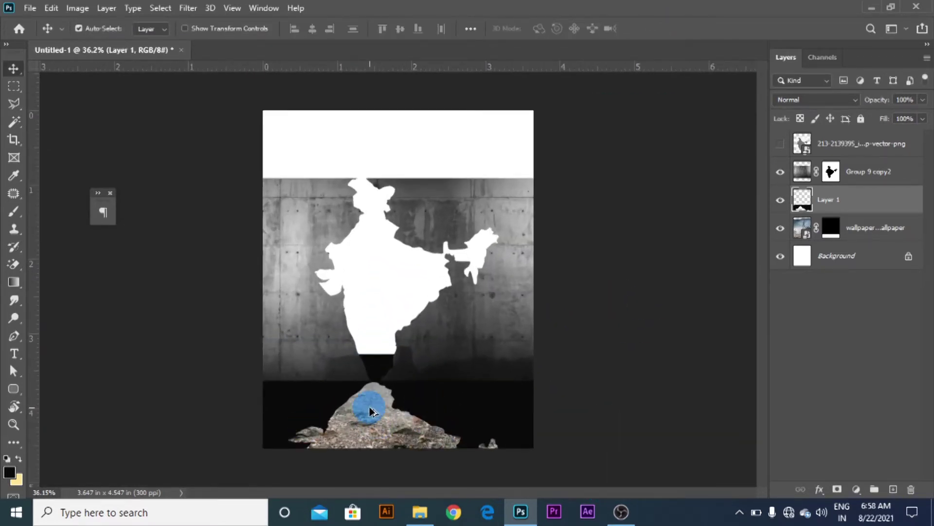
right_click(864, 211)
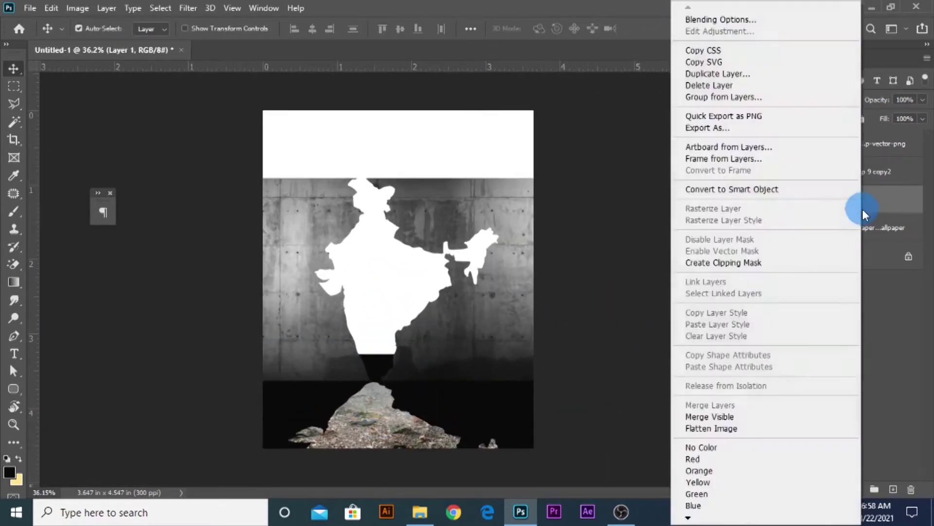
click(718, 194)
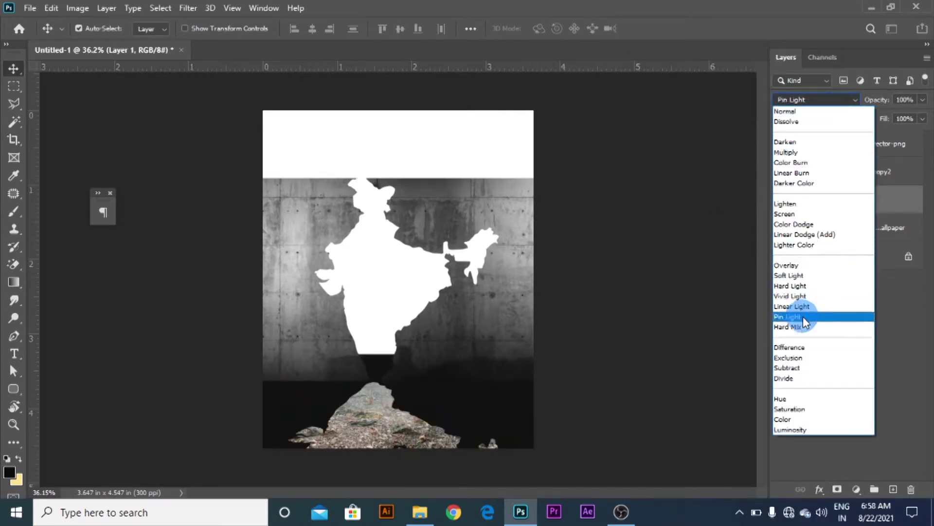
Set Layer 1's blend mode to Overlay and its opacity to 68%.
click(803, 266)
click(923, 99)
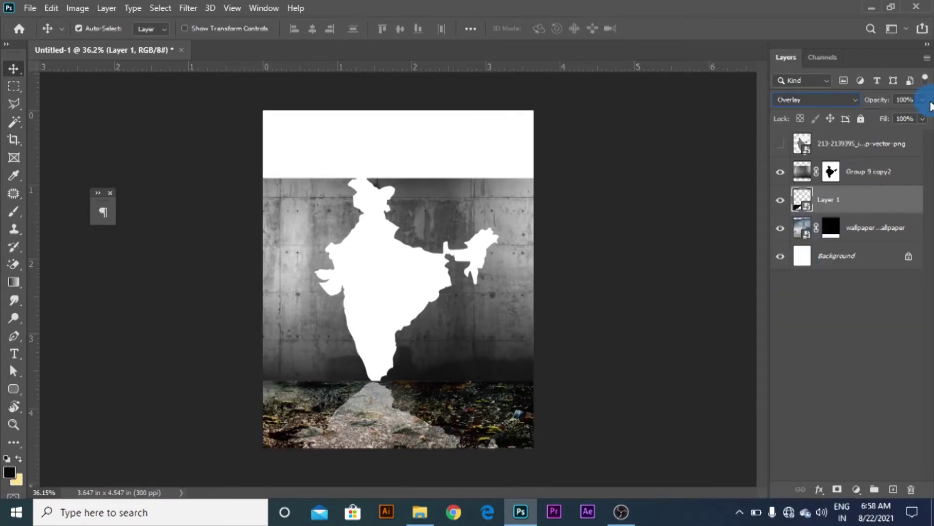
mouse_move(905, 115)
mouse_down()
mouse_move(895, 115)
mouse_move(904, 115)
mouse_up()
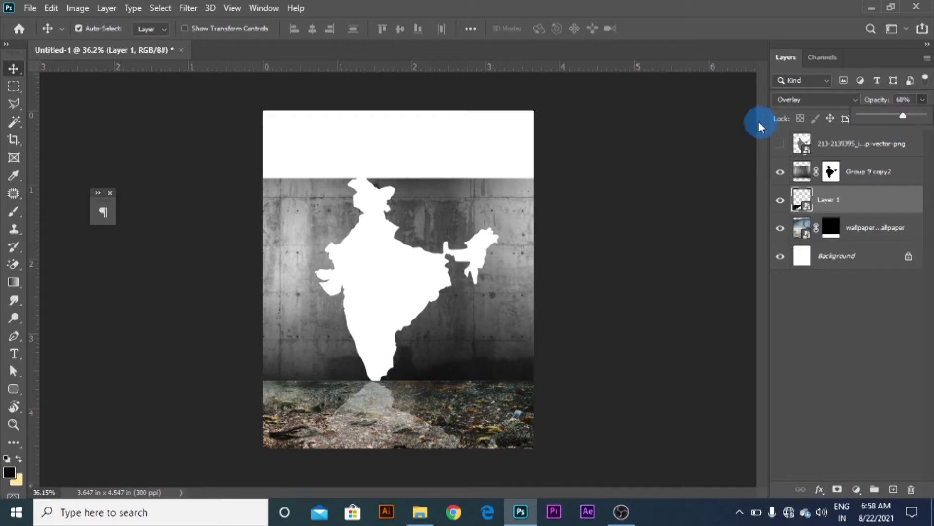
Apply a Gaussian Blur with a radius of 18.0 pixels to Layer 1.
click(188, 9)
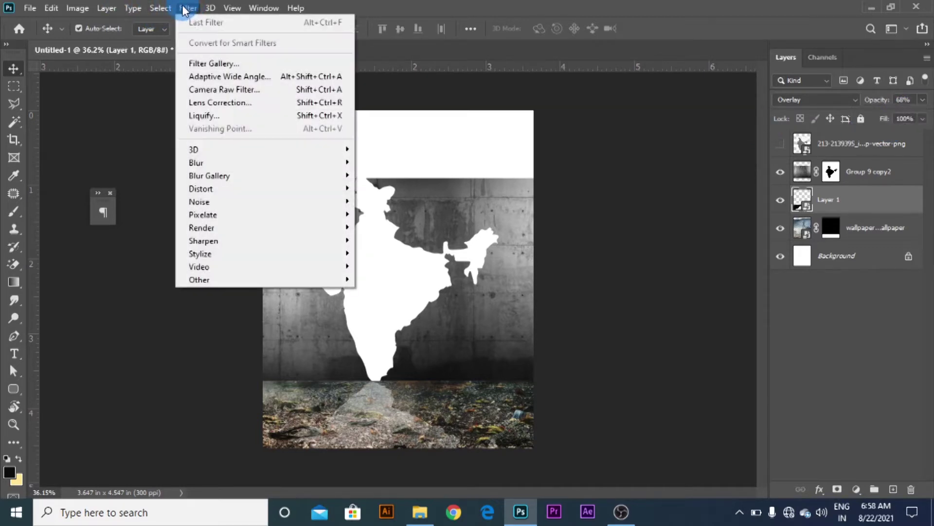
click(209, 163)
click(389, 214)
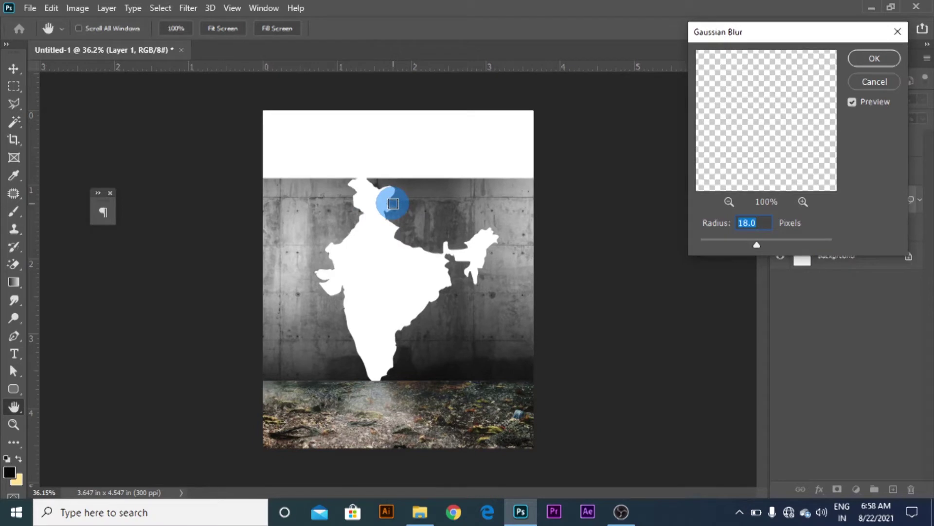
click(596, 204)
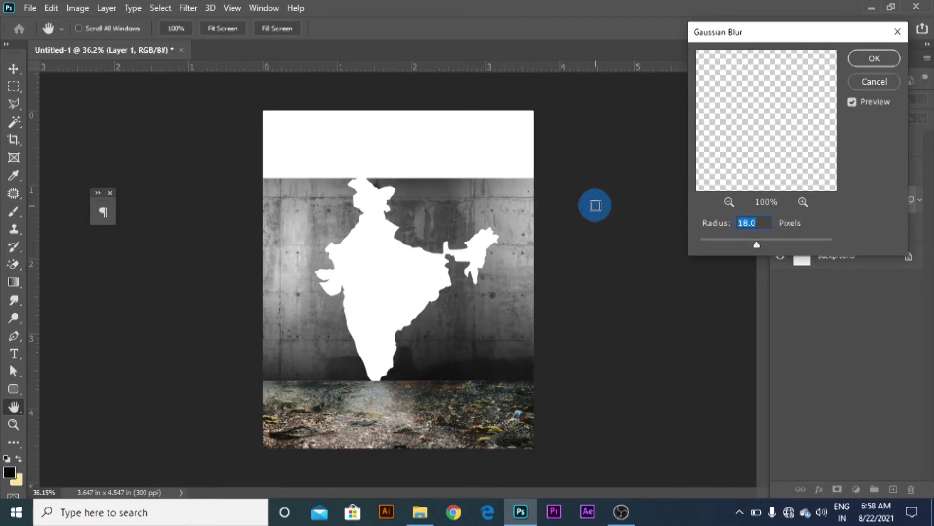
click(738, 163)
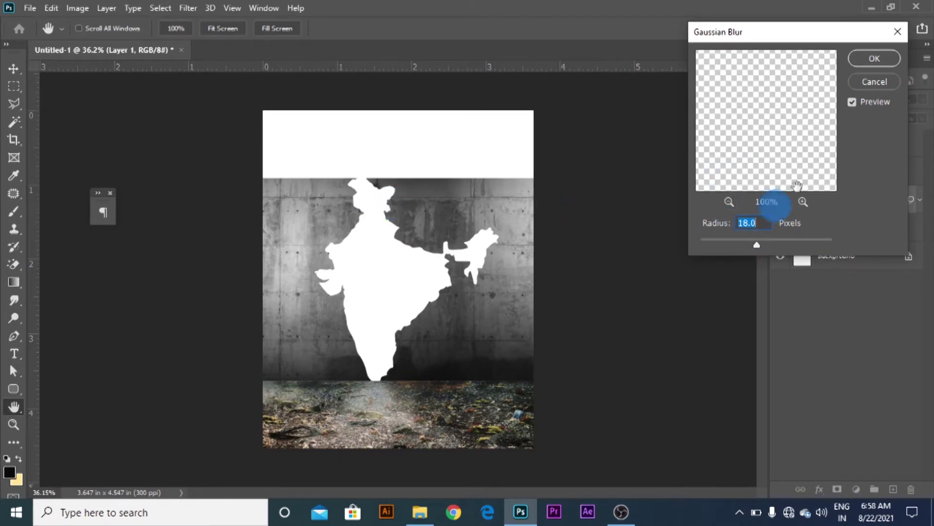
click(874, 59)
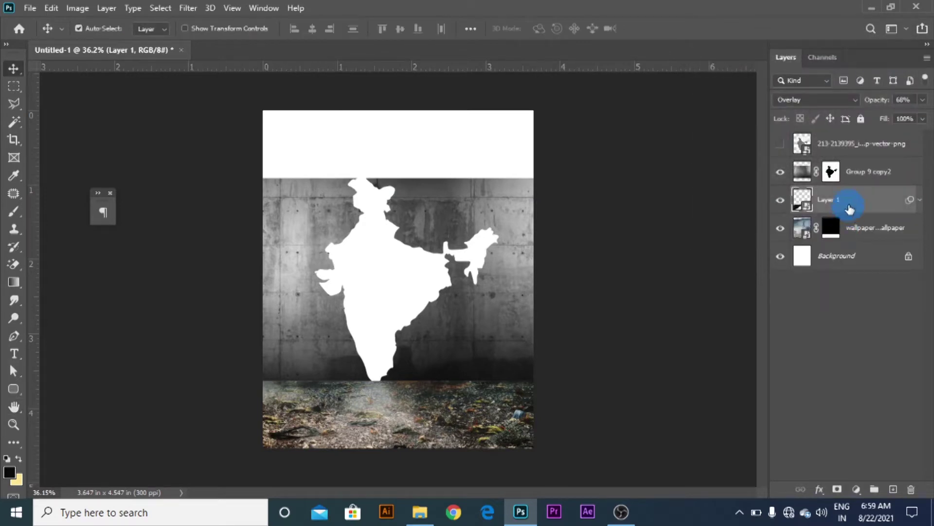
Duplicate Layer 1 in Normal blend mode and paint black over the ground on the copy's layer mask with a 500-size soft brush.
key(ctrl+j)
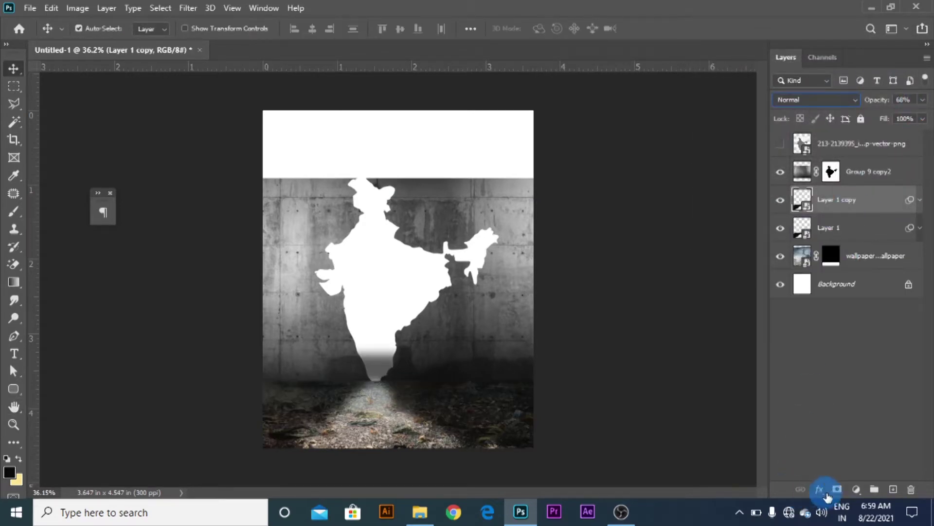
click(837, 490)
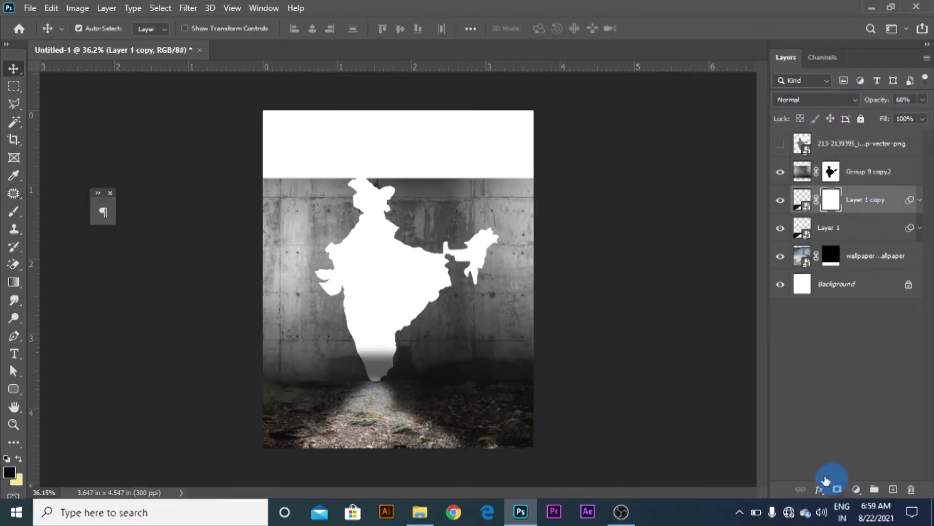
click(13, 212)
mouse_move(364, 435)
mouse_down()
mouse_move(394, 415)
mouse_move(297, 481)
mouse_move(367, 437)
mouse_move(423, 457)
mouse_move(428, 426)
mouse_move(466, 490)
mouse_move(360, 464)
mouse_move(371, 449)
mouse_move(393, 448)
mouse_move(397, 424)
mouse_move(473, 511)
mouse_move(405, 455)
mouse_move(397, 414)
mouse_move(203, 512)
mouse_move(298, 466)
mouse_move(369, 458)
mouse_move(255, 522)
mouse_move(333, 510)
mouse_move(353, 441)
mouse_move(374, 426)
mouse_move(446, 521)
mouse_move(395, 423)
mouse_move(428, 482)
mouse_move(403, 416)
mouse_move(353, 361)
mouse_move(352, 326)
mouse_move(307, 317)
mouse_move(280, 292)
mouse_up()
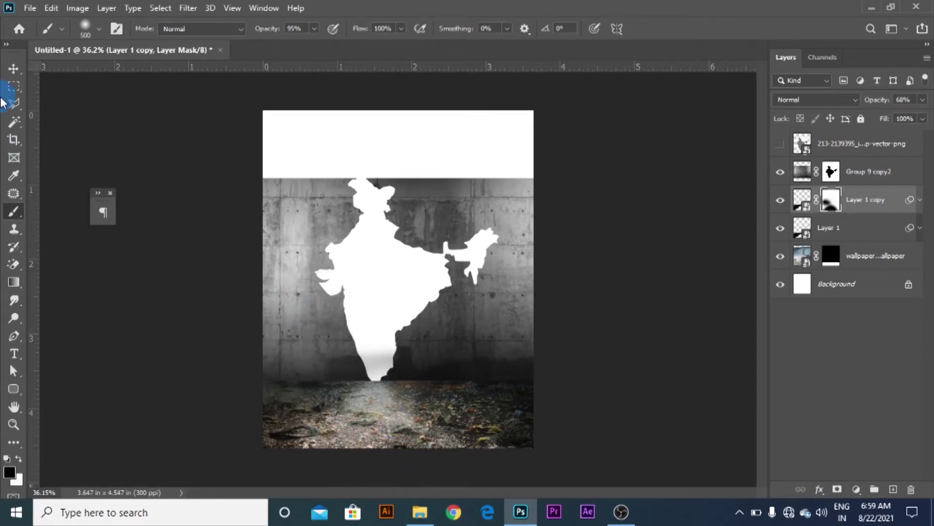
click(12, 70)
Unlink the battlefield layer from its mask, scale the image to 41.00% and reposition it behind the ground area.
scroll(444, 408, up, 5)
scroll(444, 441, down, 2)
click(344, 362)
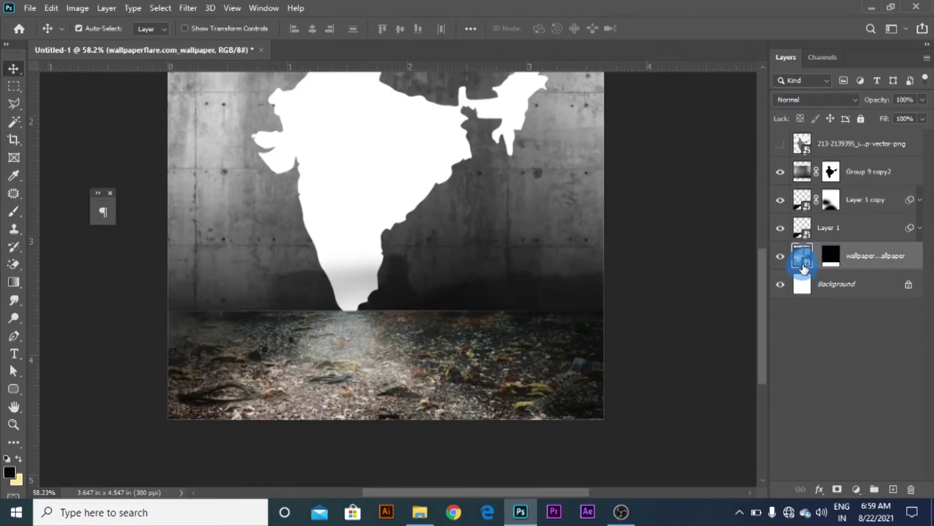
key(ctrl+r)
key(ctrl+t)
scroll(529, 349, down, 3)
scroll(527, 349, down, 3)
drag(592, 402, 651, 436)
drag(562, 381, 576, 361)
drag(477, 327, 478, 331)
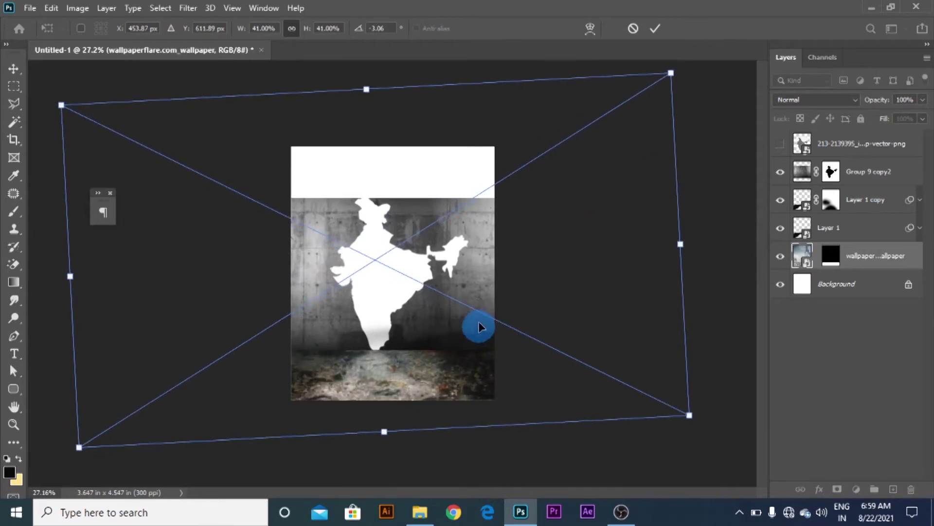
click(658, 26)
Reposition the scaled battlefield image within the ground area and apply the transform.
scroll(376, 400, up, 5)
drag(471, 445, 491, 407)
scroll(475, 444, down, 3)
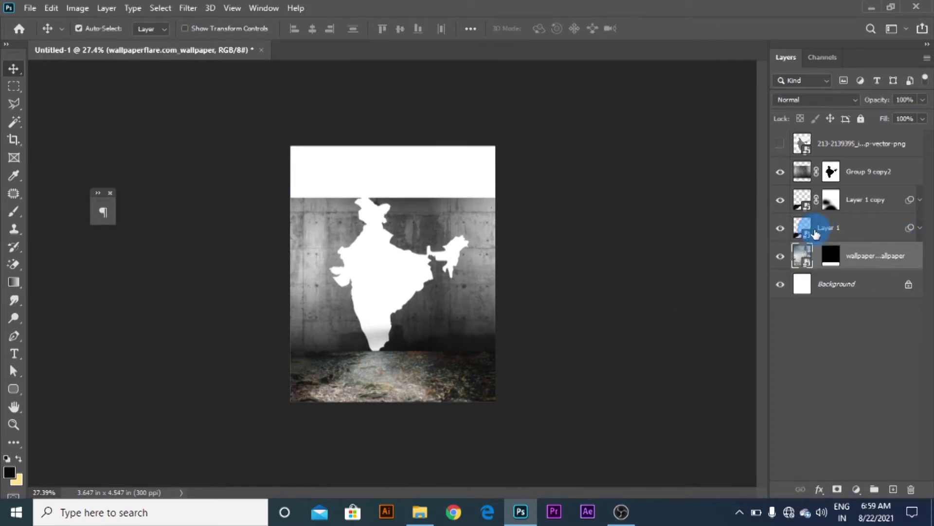
Set Layer 1's opacity to 51%.
click(779, 206)
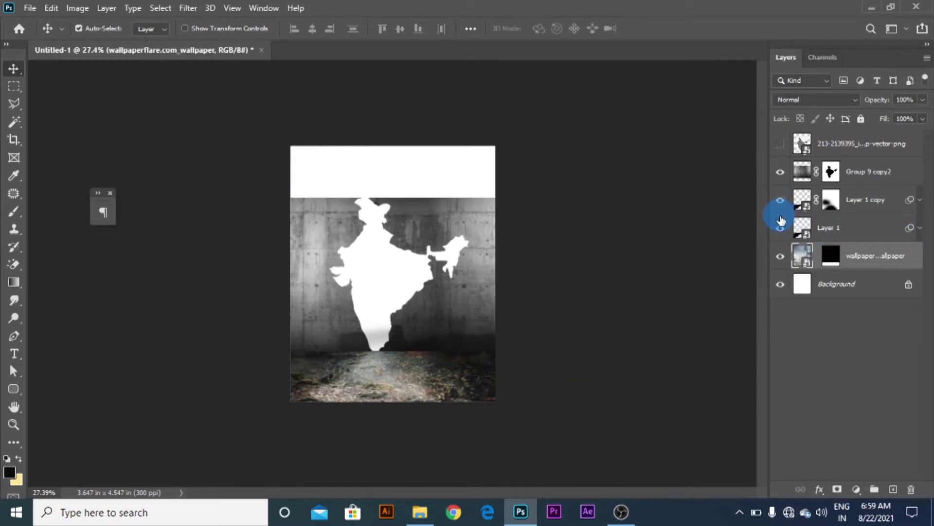
click(784, 229)
click(827, 226)
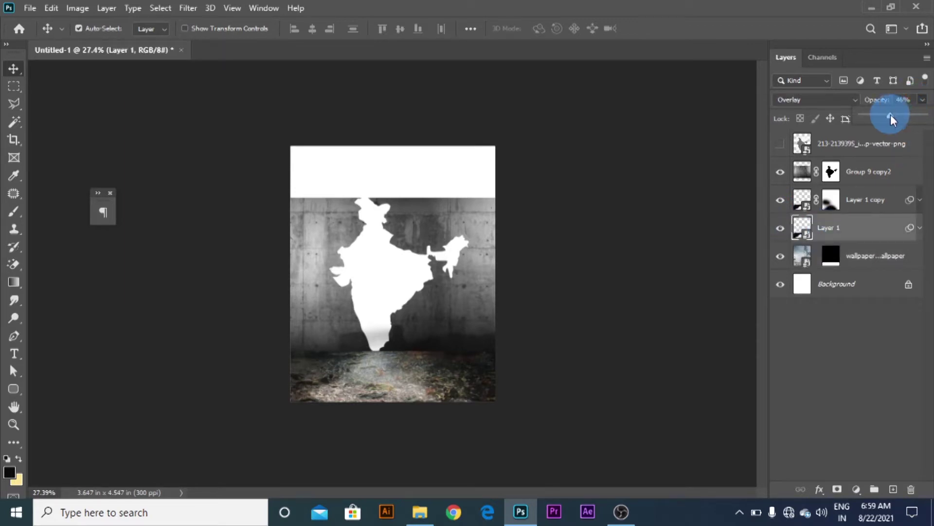
drag(892, 115, 895, 114)
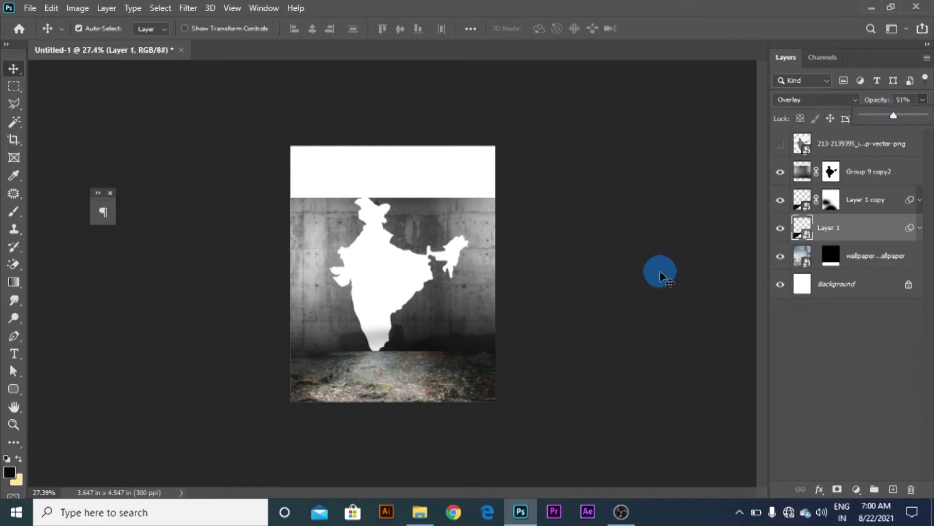
click(660, 273)
Add a new layer above the Group 9 copy2 wall layer and clip it to the wall.
scroll(546, 303, up, 2)
click(450, 329)
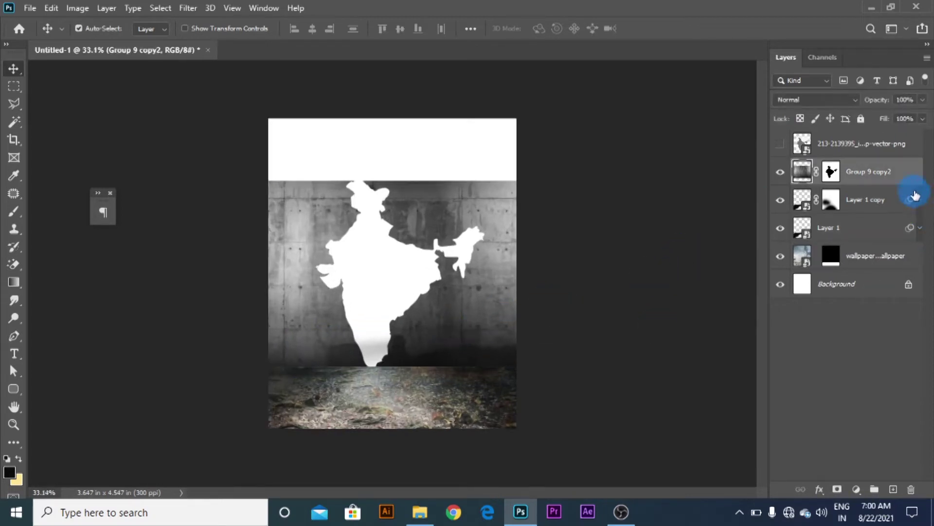
click(894, 490)
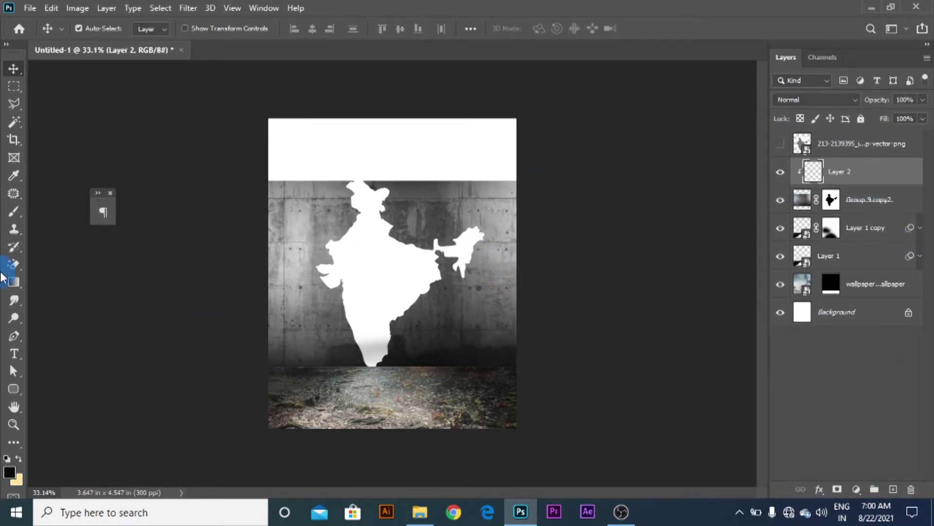
Sample the dark tone at the wall's base and paint shading down both side edges with an 800-size soft brush.
click(14, 219)
scroll(457, 380, up, 1)
alt+click(400, 373)
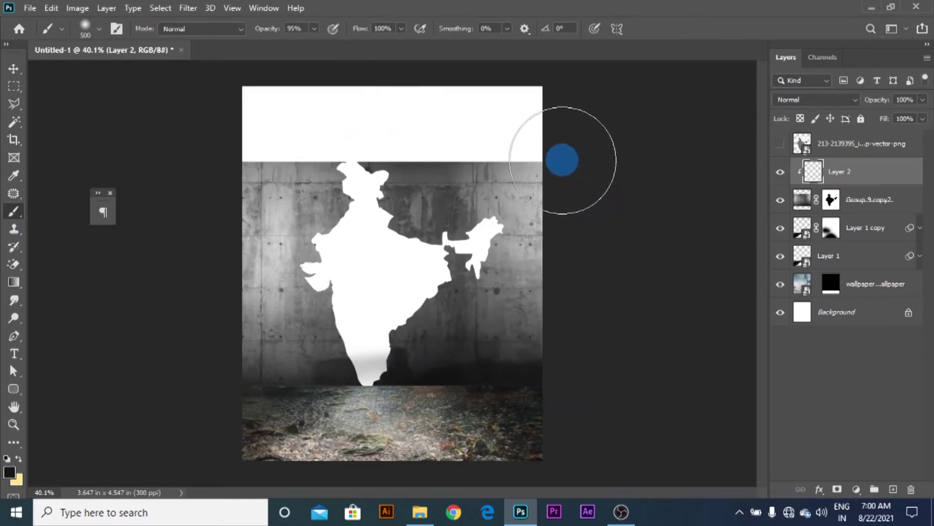
key(bracketright)
key(bracketright)
key(bracketright)
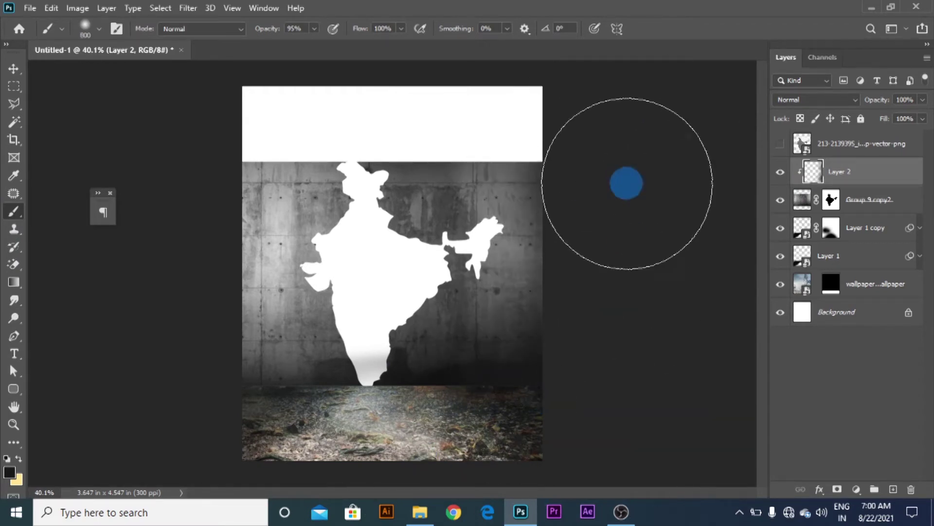
drag(570, 134, 579, 401)
drag(184, 121, 223, 458)
Lower the brush opacity to 26% and softly darken more of the wall on the clipped layer.
click(314, 28)
drag(316, 43, 270, 43)
mouse_move(234, 167)
mouse_down()
mouse_move(397, 260)
mouse_move(328, 428)
mouse_up()
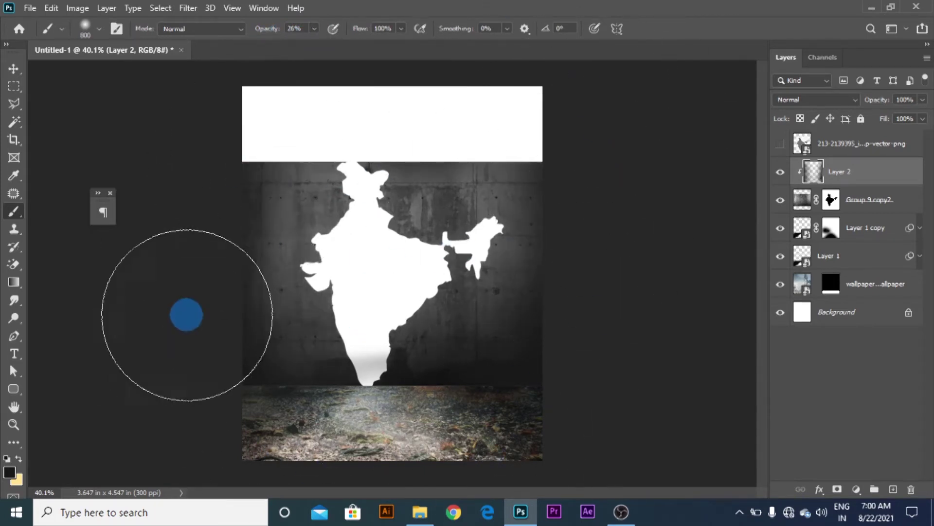
click(14, 69)
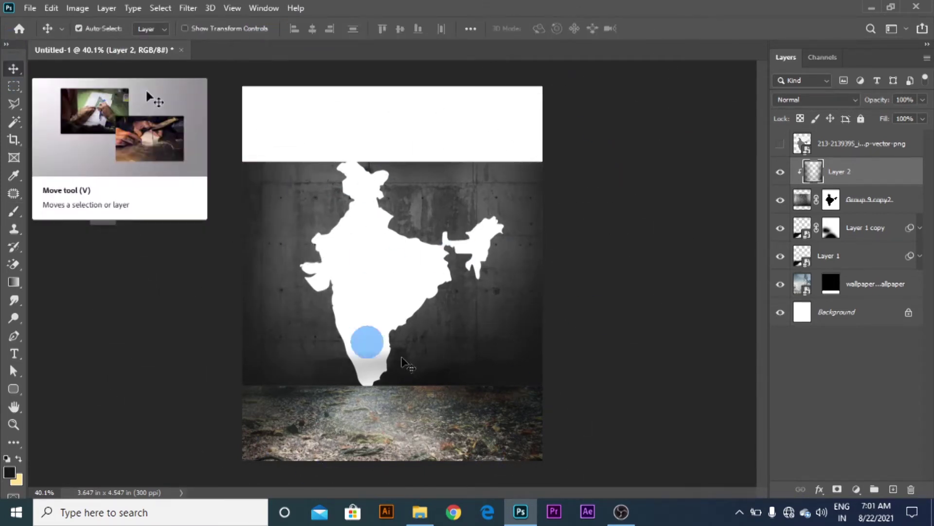
Clip Layer 1 and Layer 1 copy to the battlefield wallpaper layer below them.
click(903, 202)
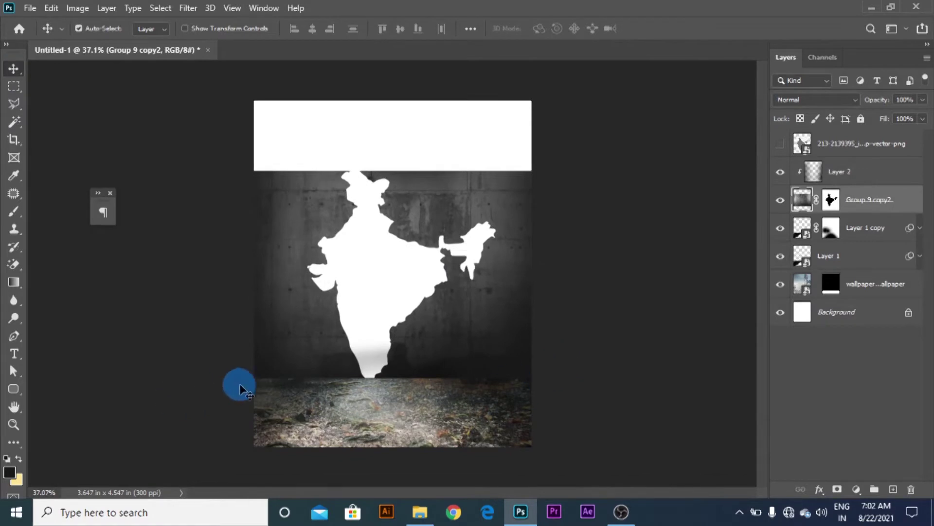
click(856, 259)
click(871, 238)
click(781, 229)
click(781, 229)
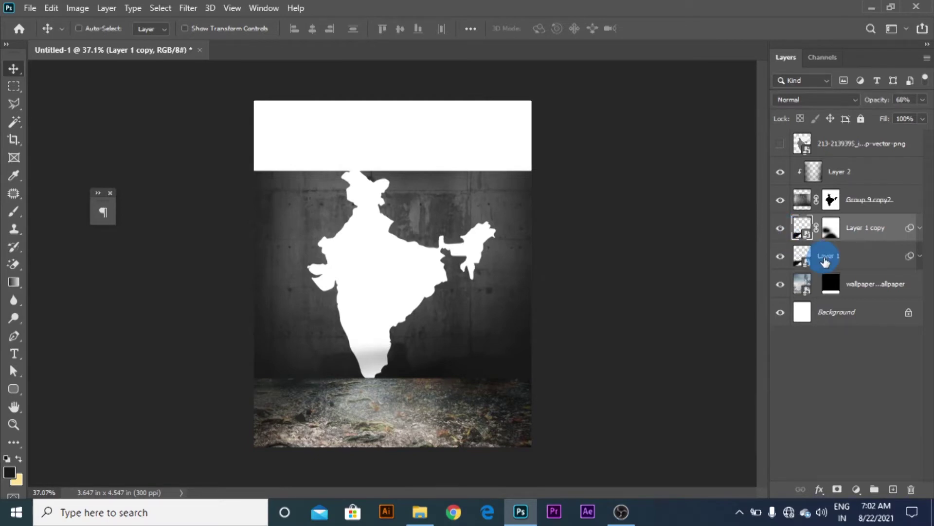
ctrl+click(838, 262)
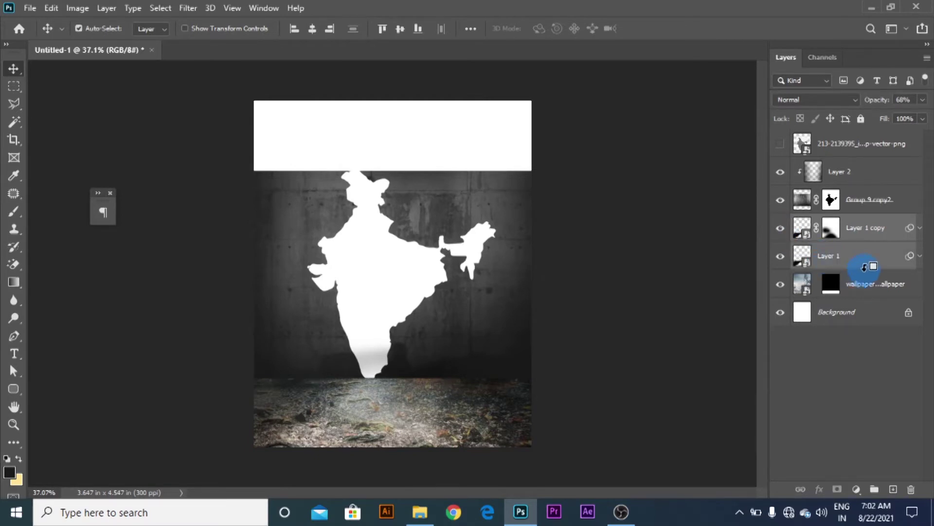
alt+click(866, 235)
click(874, 229)
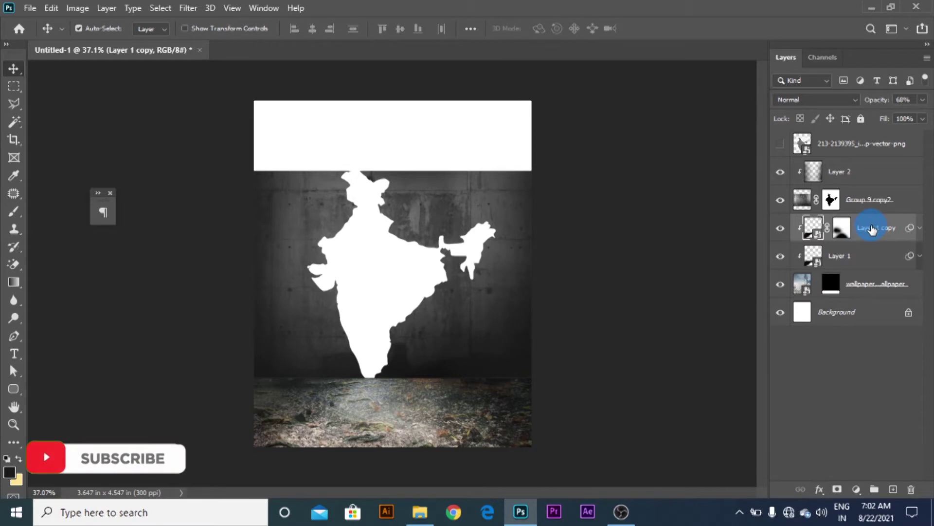
Add a new empty layer above Layer 1 copy for the shadow along the wall's base.
click(890, 488)
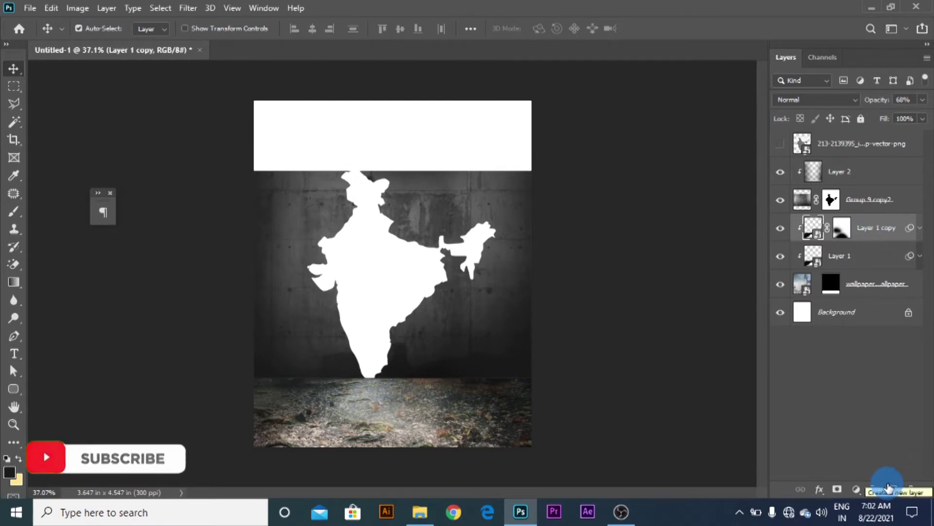
click(889, 487)
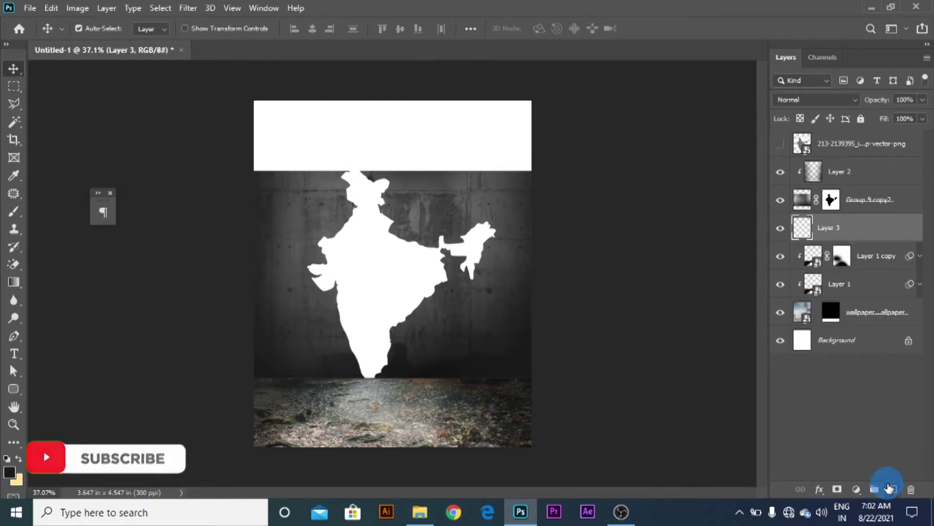
scroll(334, 414, up, 3)
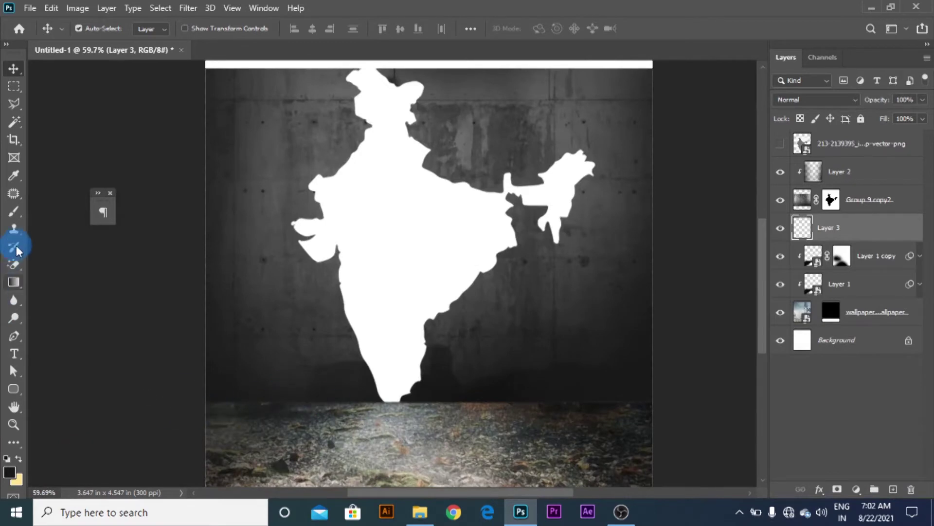
Reduce the soft brush to size 50 and choose a near-black foreground colour.
click(14, 211)
scroll(300, 404, up, 4)
key(bracketleft)
key(bracketleft)
key(bracketleft)
key(bracketleft)
key(bracketleft)
key(bracketleft)
key(bracketleft)
key(bracketleft)
key(bracketleft)
key(bracketleft)
key(bracketleft)
key(bracketleft)
key(bracketleft)
key(bracketleft)
key(bracketleft)
key(bracketleft)
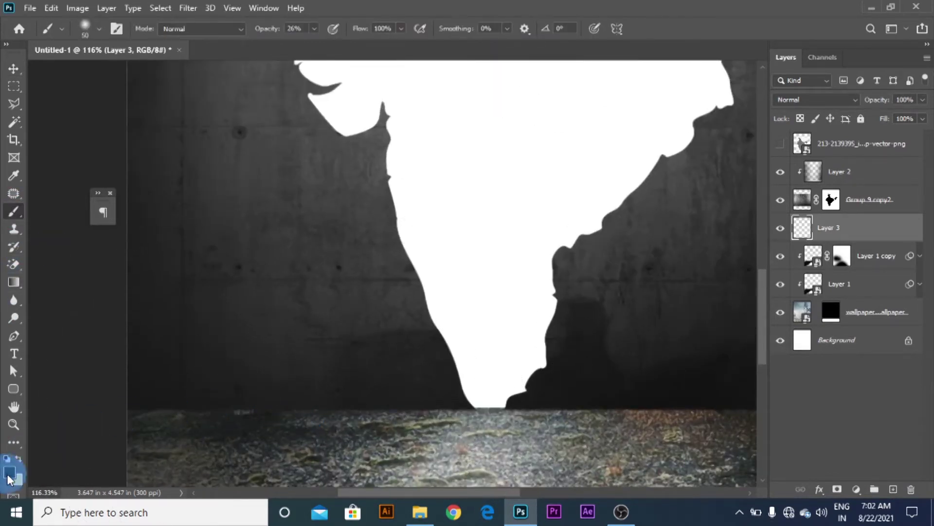
click(9, 477)
mouse_move(701, 158)
mouse_down()
mouse_move(591, 209)
mouse_move(534, 217)
mouse_up()
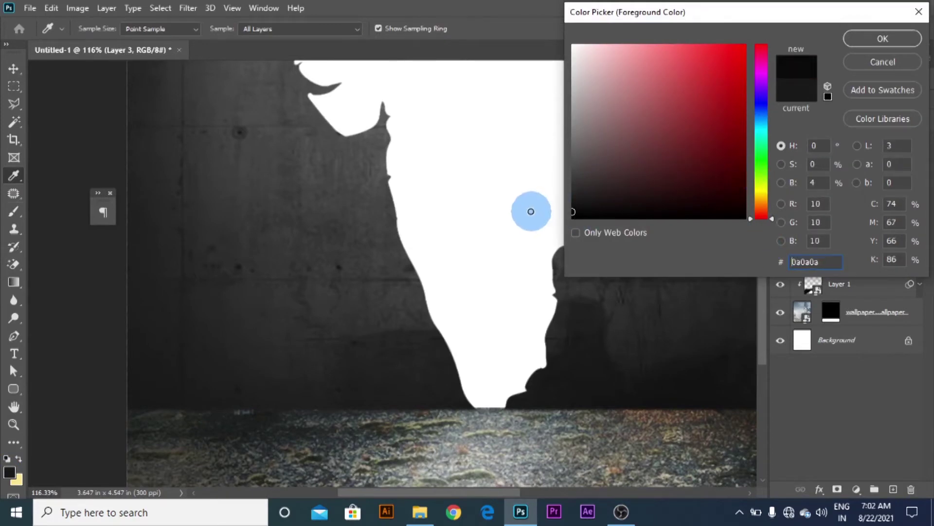
click(881, 37)
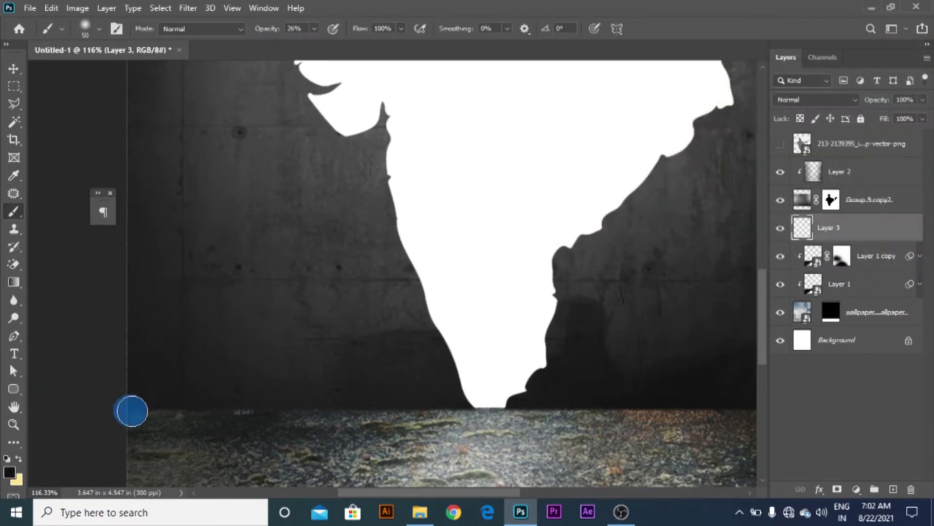
Paint a soft shadow at 26% brush opacity on Layer 3 along the seam between wall and ground.
mouse_move(130, 407)
mouse_down()
mouse_move(351, 392)
mouse_move(127, 401)
mouse_move(434, 409)
mouse_move(283, 404)
mouse_move(343, 405)
mouse_up()
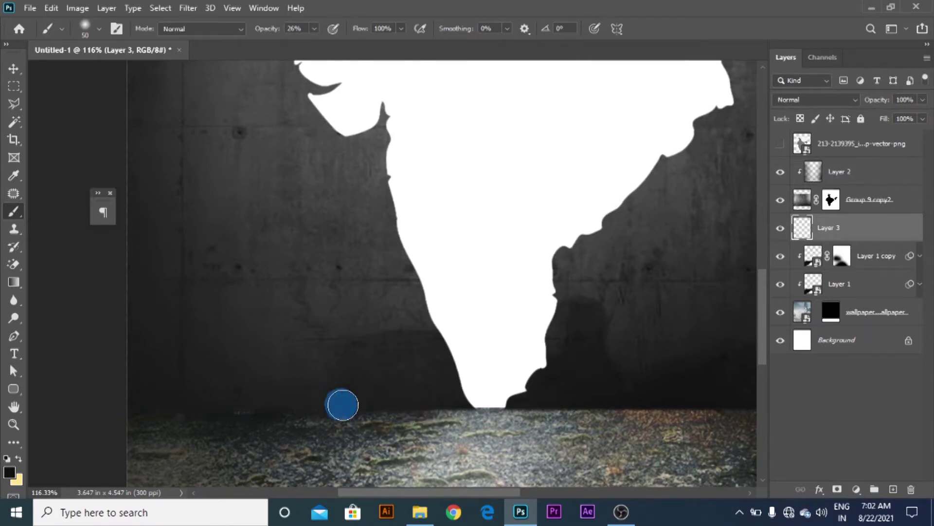
drag(440, 405, 177, 419)
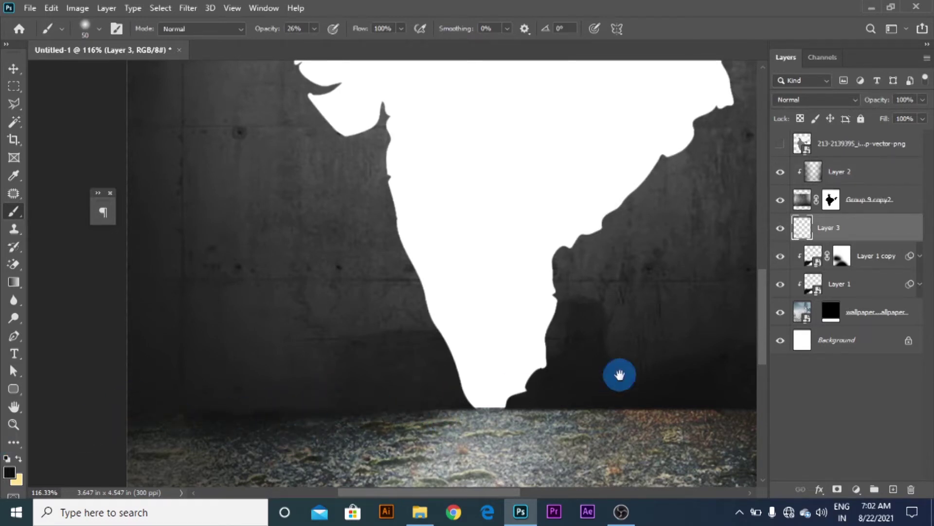
drag(696, 377, 407, 378)
mouse_move(346, 392)
mouse_down()
mouse_move(464, 407)
mouse_move(435, 405)
mouse_move(745, 407)
mouse_up()
mouse_move(676, 413)
mouse_down()
mouse_move(640, 408)
mouse_move(688, 421)
mouse_move(661, 414)
mouse_up()
Raise the brush opacity to 77% and darken the wall-to-ground seam east of the map's southern tip.
click(315, 29)
drag(317, 42, 347, 48)
click(678, 42)
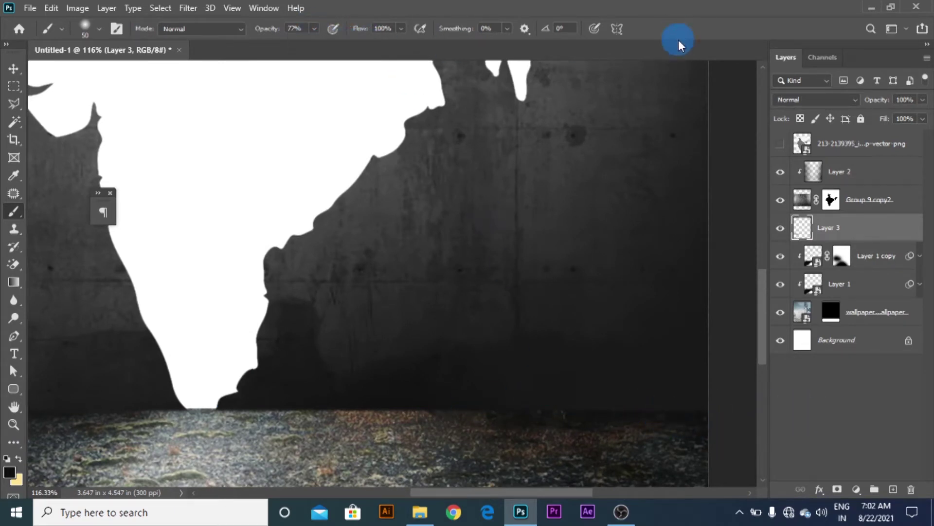
drag(345, 401, 763, 413)
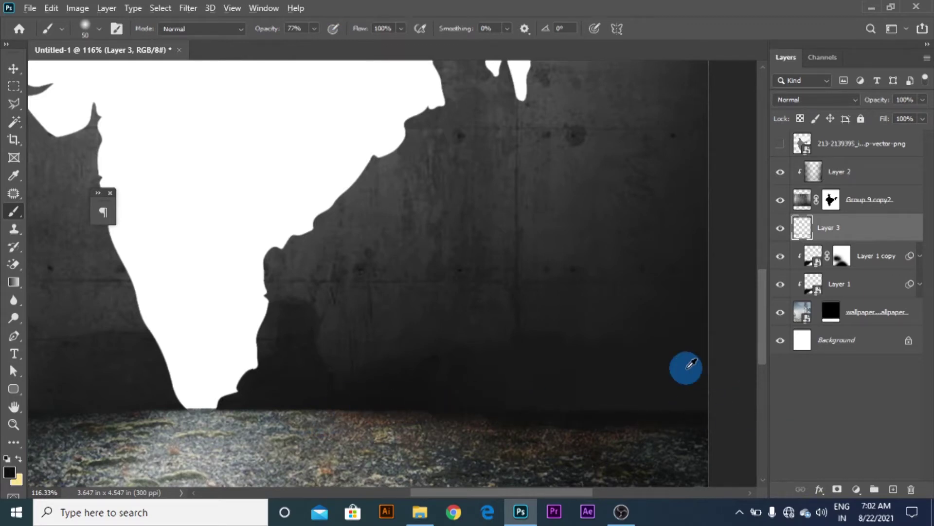
scroll(684, 368, down, 3)
scroll(628, 389, up, 1)
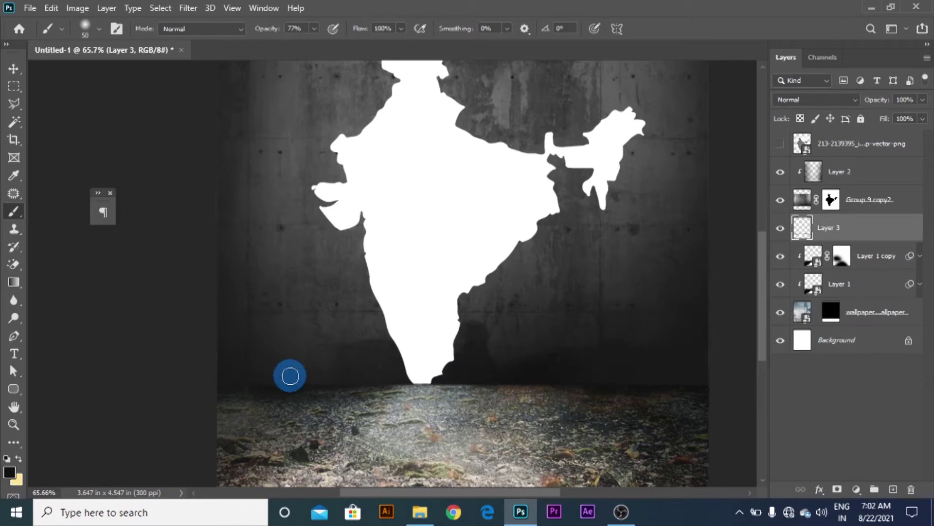
scroll(344, 226, down, 2)
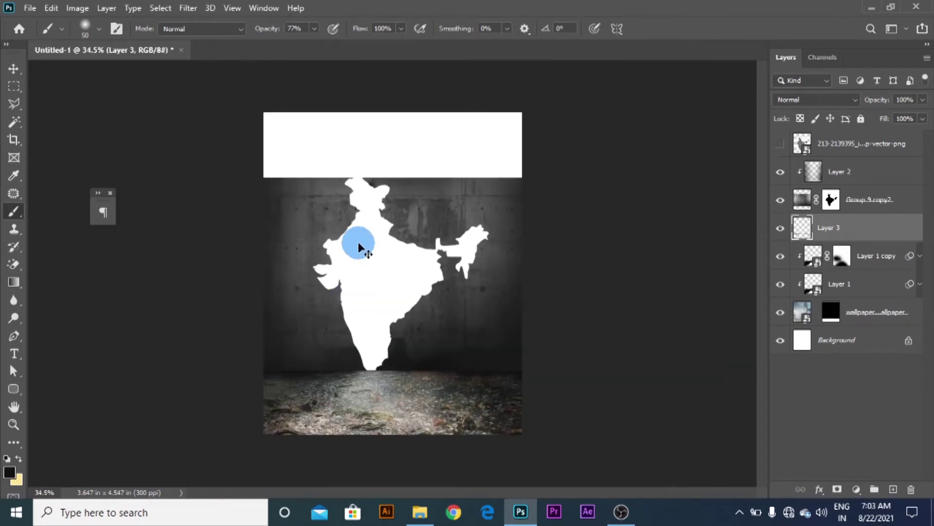
Lower Layer 3's opacity to 55%.
drag(920, 102, 887, 115)
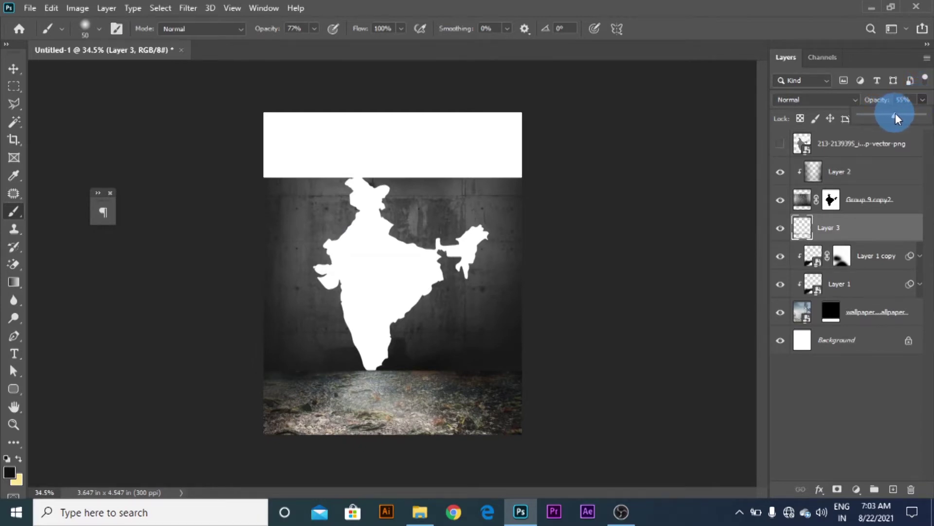
click(15, 70)
click(614, 233)
click(389, 273)
Target the Group 9 copy2 layer mask at the map's northern tip and set up a hard round brush at size 6.
scroll(389, 241, up, 2)
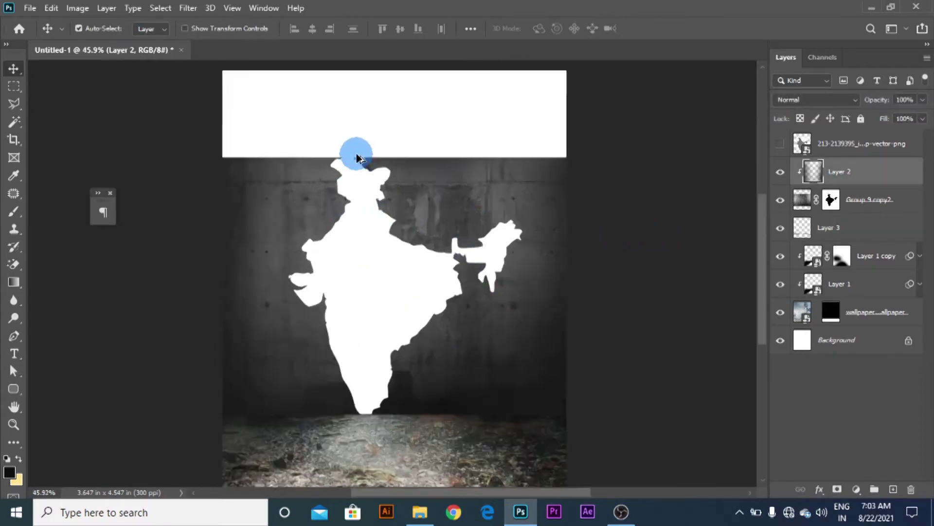
scroll(361, 158, up, 10)
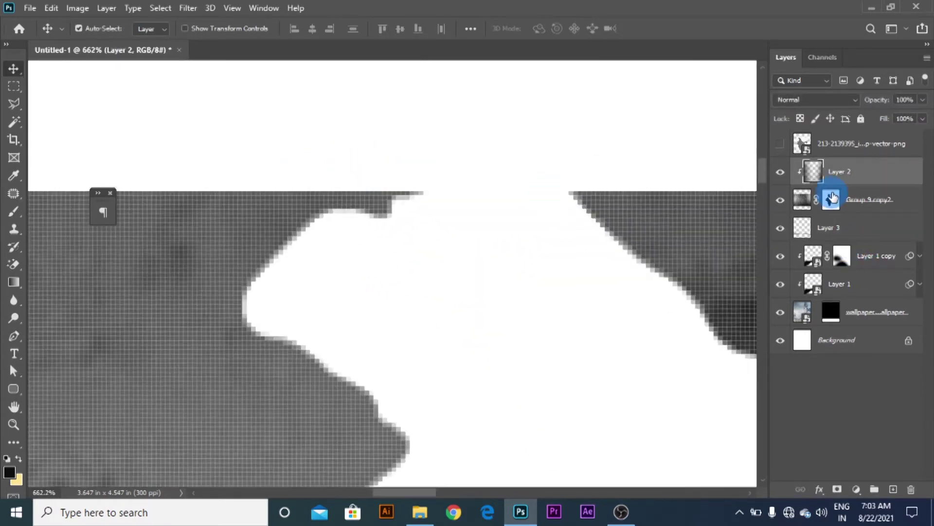
click(832, 198)
click(18, 208)
scroll(463, 208, up, 1)
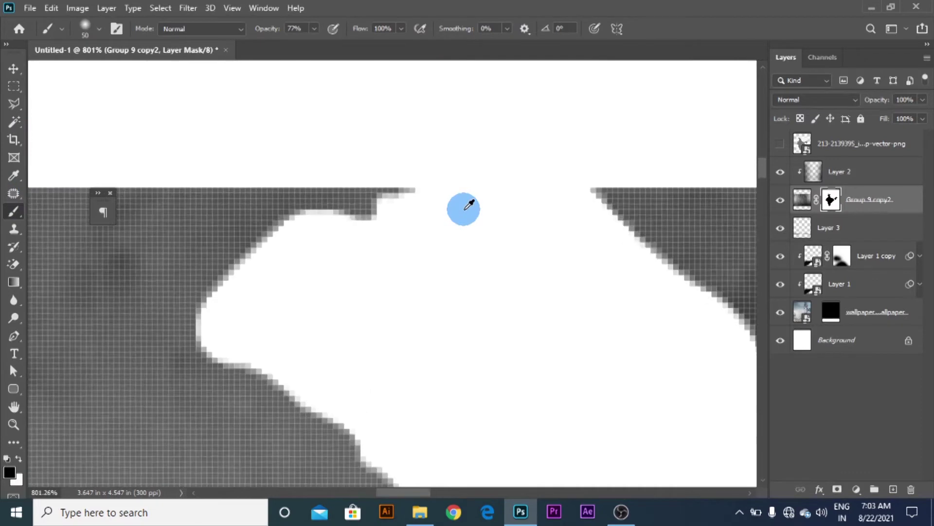
right_click(463, 208)
click(508, 389)
click(703, 7)
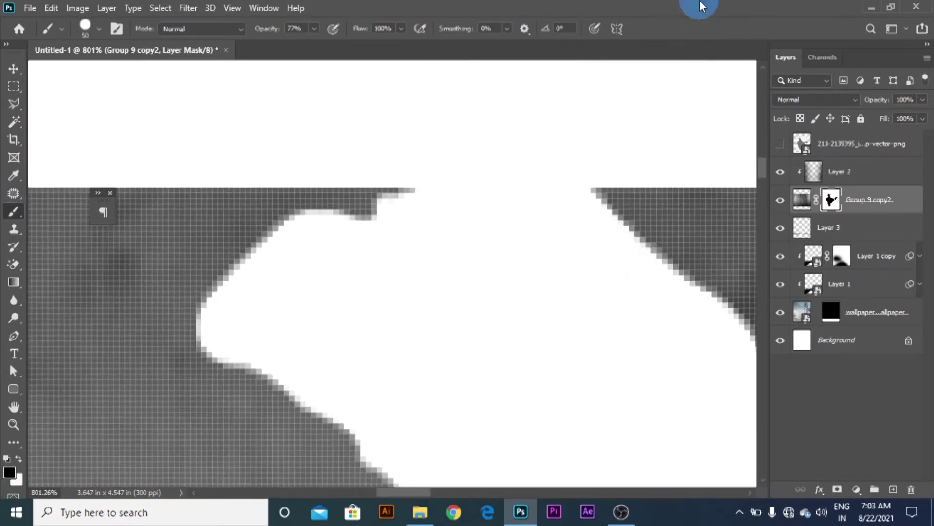
key(bracketleft)
key(bracketleft)
key(bracketleft)
key(bracketleft)
key(bracketleft)
key(bracketleft)
key(bracketleft)
key(bracketleft)
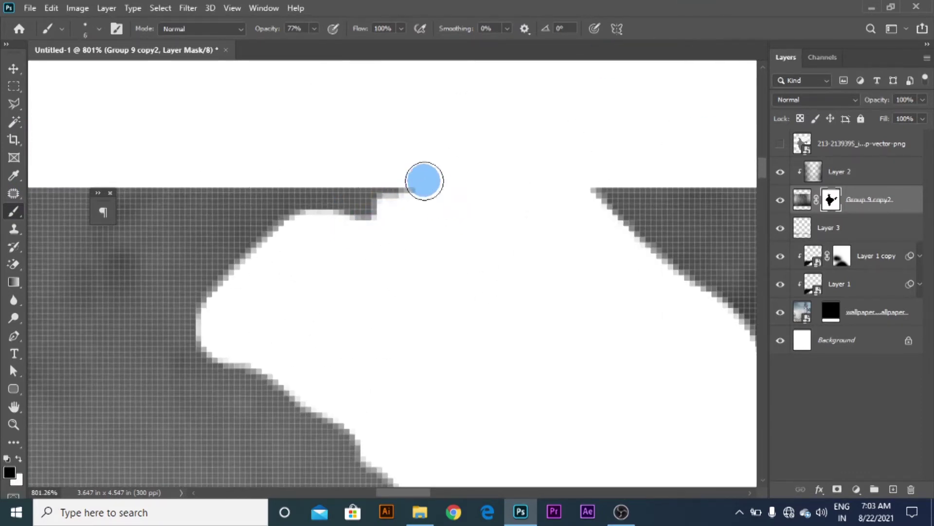
Retouch the mask edge at the map's northern tip, alternating black and white strokes to clean up the thin notch.
drag(402, 170, 400, 217)
key(x)
drag(382, 173, 388, 218)
key(x)
drag(404, 172, 419, 254)
mouse_move(378, 158)
mouse_down()
mouse_move(410, 209)
mouse_move(396, 238)
mouse_up()
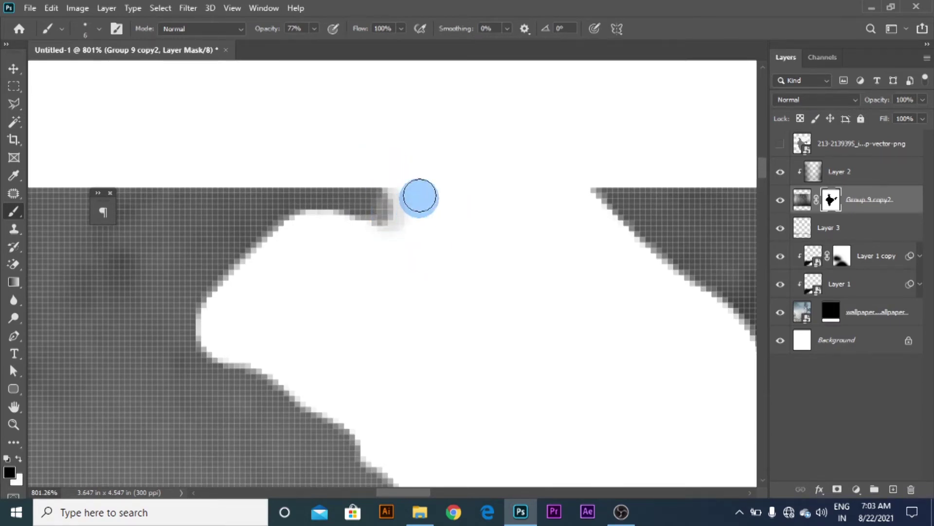
scroll(444, 247, down, 1)
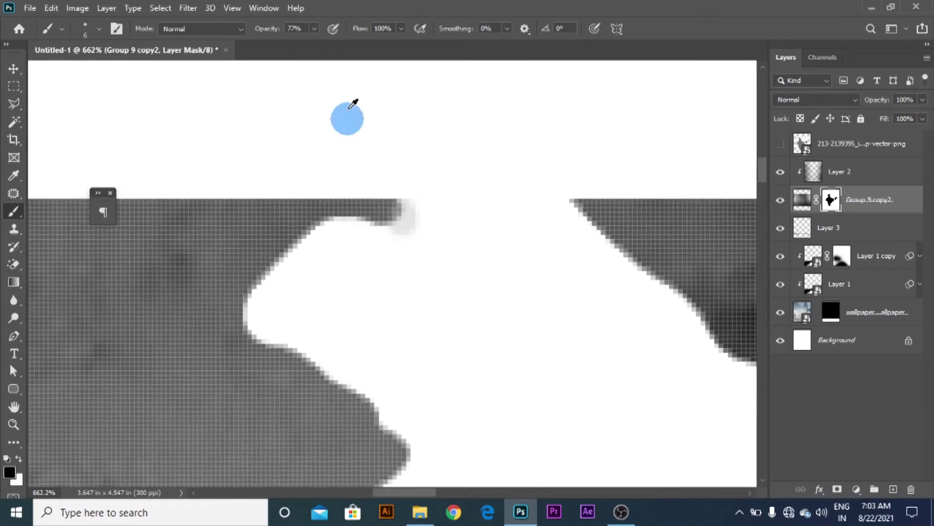
Raise the brush opacity to 100% and clean up the mask edge around the notch at the map's northern tip.
click(314, 29)
drag(313, 44, 330, 44)
scroll(407, 194, up, 2)
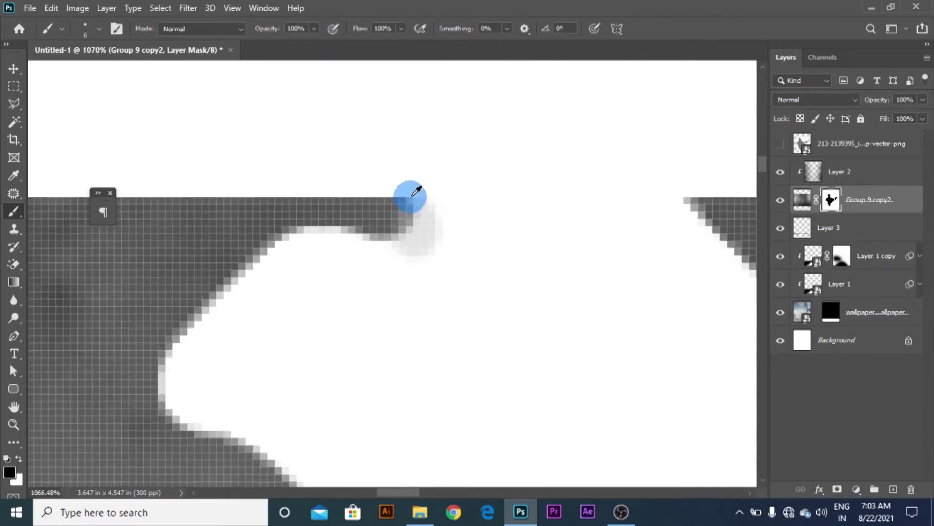
scroll(423, 179, down, 3)
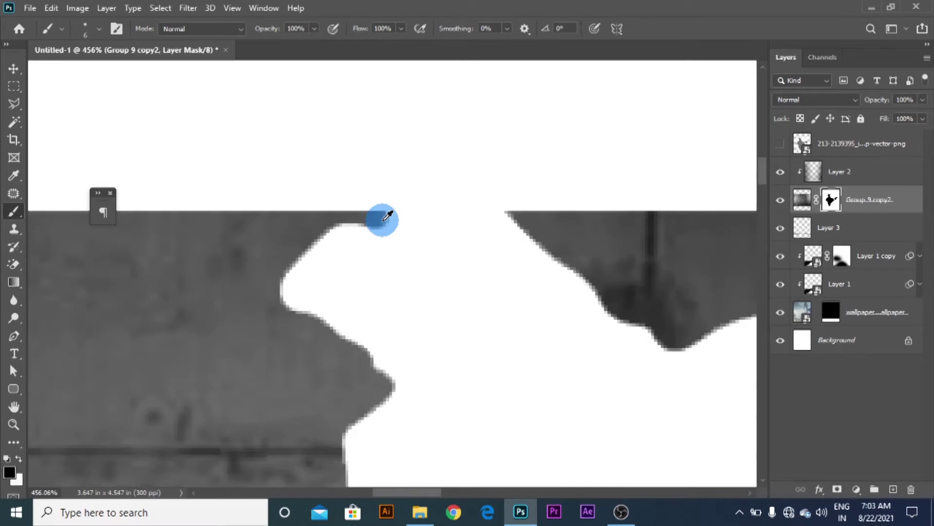
scroll(403, 206, down, 2)
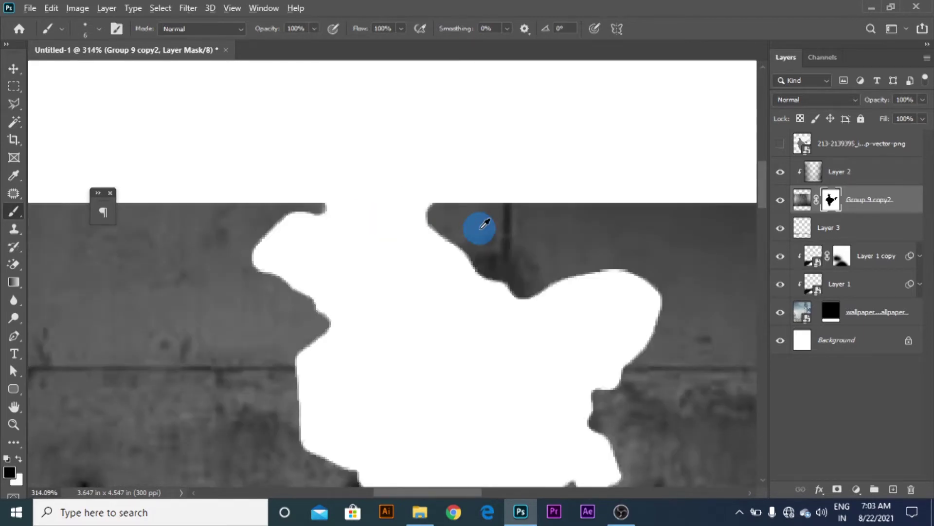
scroll(480, 225, down, 6)
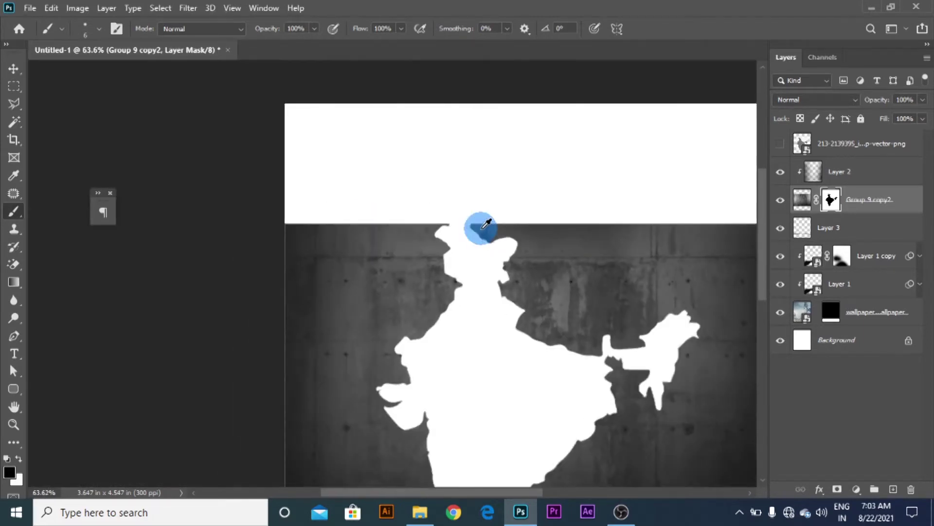
Group Layer 2 with Group 9 copy2, and gather Layer 3 and the ground layers beneath it into a second group.
key(ctrl+0)
key(v)
click(871, 199)
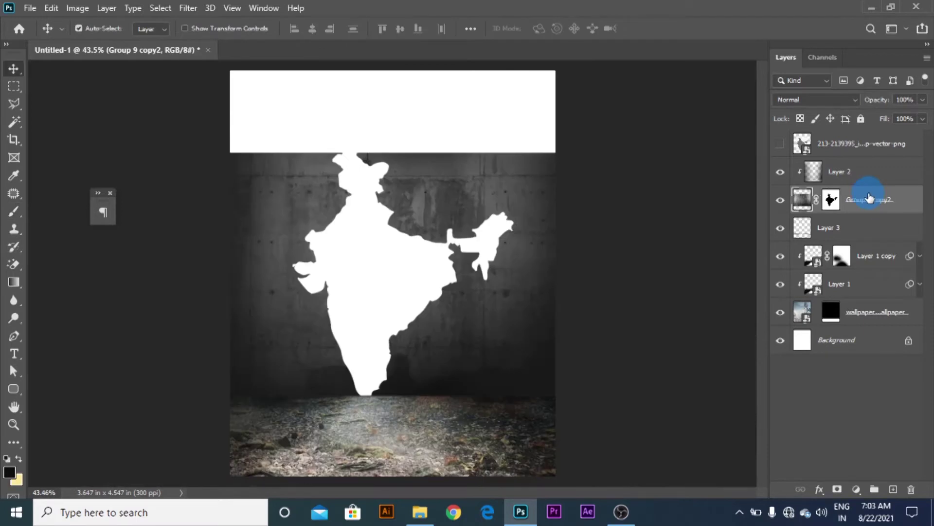
shift+click(862, 172)
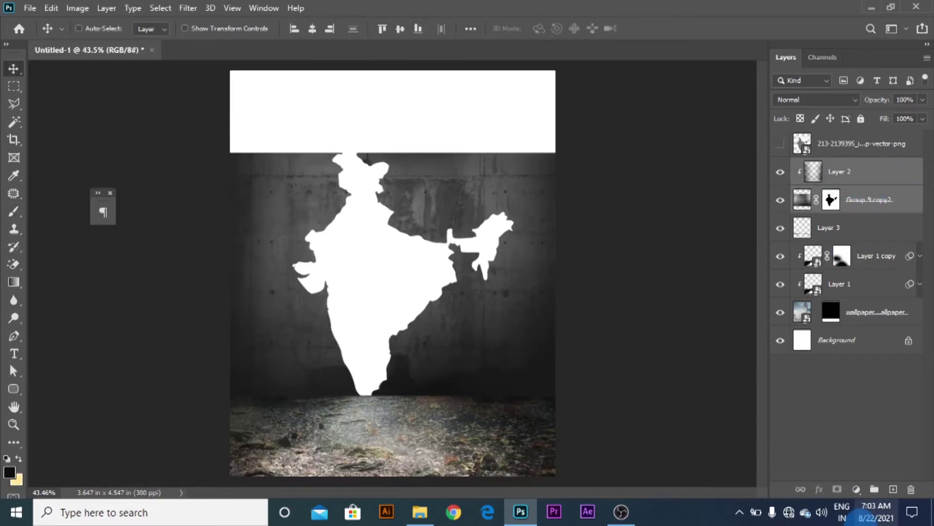
click(874, 489)
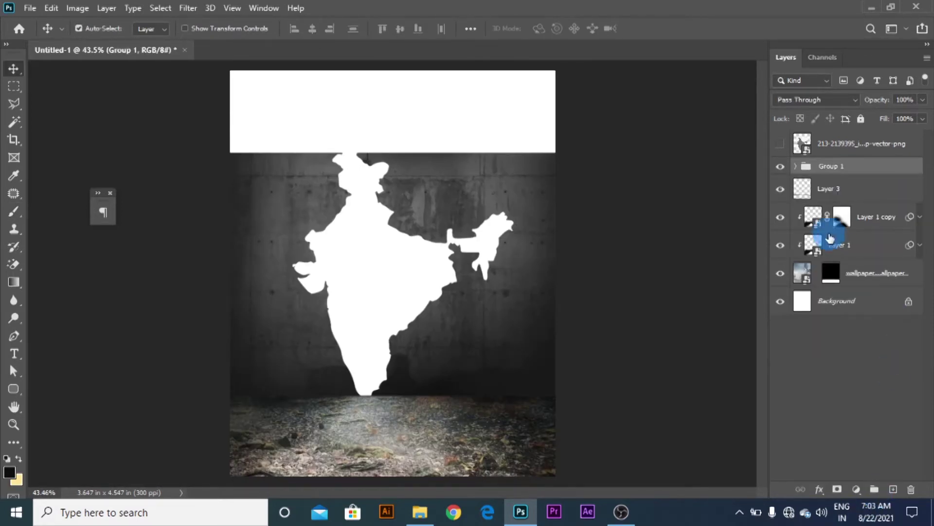
click(845, 187)
click(876, 490)
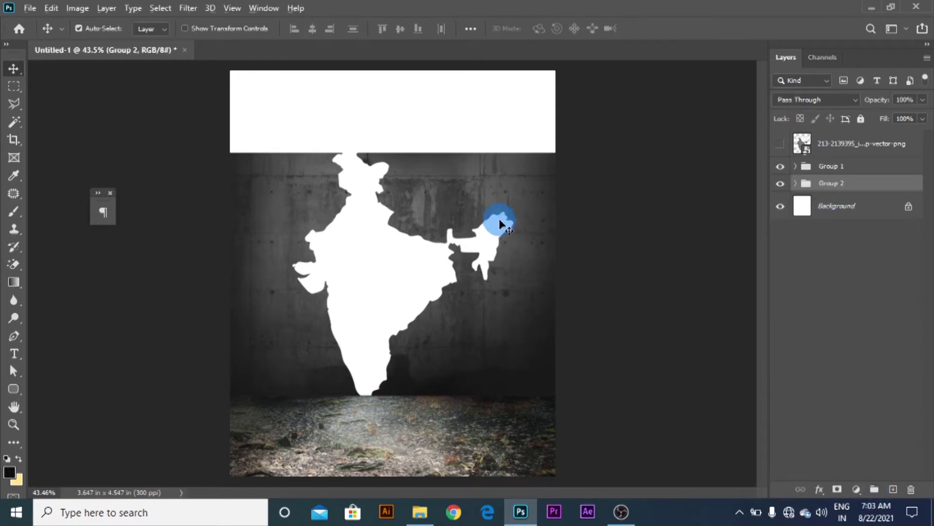
Duplicate Group 1 and place the copy directly beneath the original, above Group 2.
scroll(501, 219, up, 1)
click(868, 168)
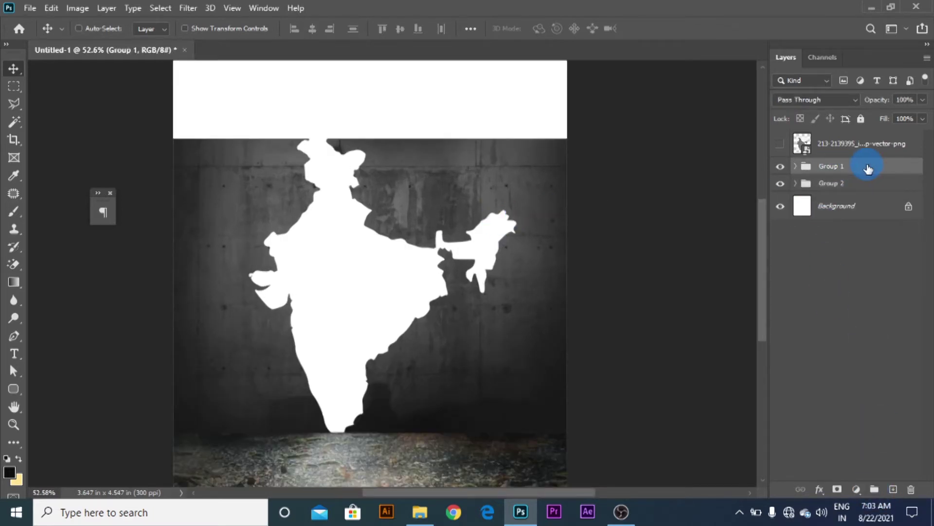
key(ctrl+j)
right_click(864, 168)
click(887, 162)
drag(866, 168, 857, 190)
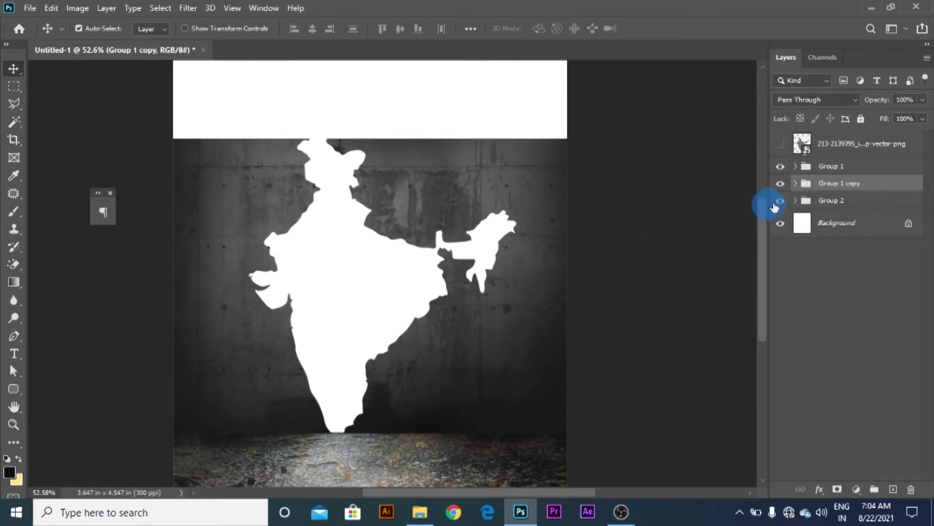
Start transforming Group 1 copy and scale it proportionally to 93.36% about its centre.
scroll(557, 223, down, 1)
scroll(557, 223, down, 1)
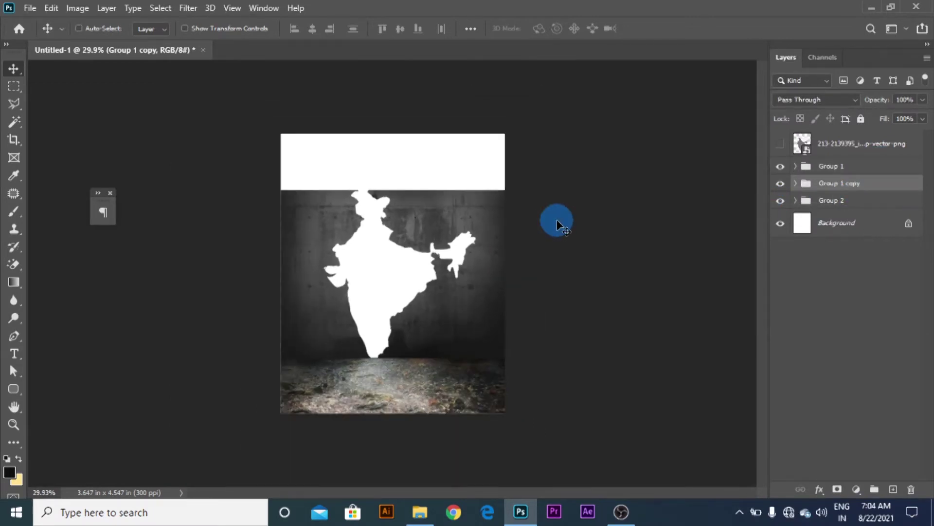
key(ctrl+t)
scroll(518, 134, up, 1)
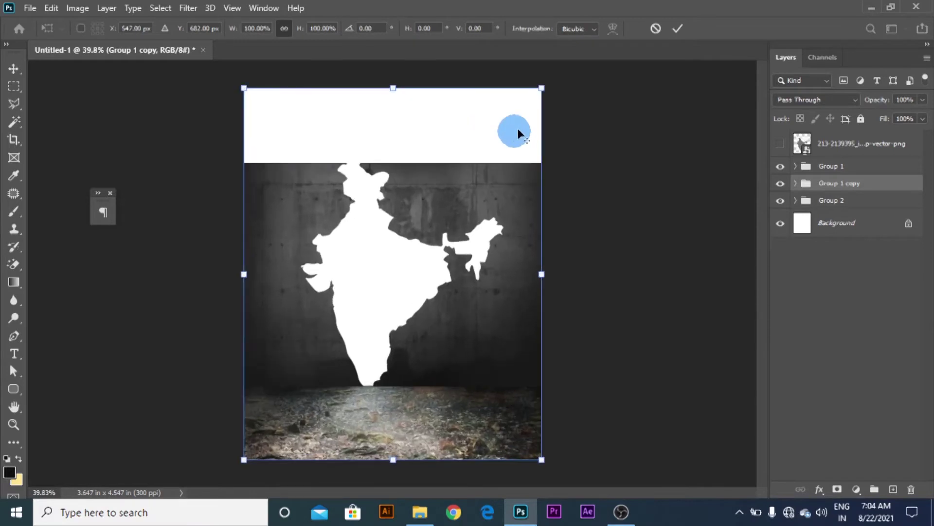
drag(543, 92, 529, 102)
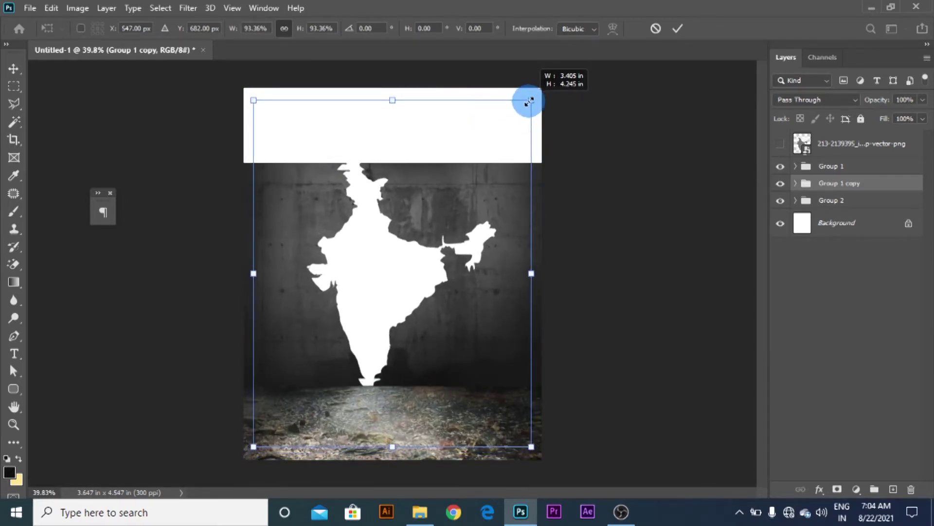
drag(529, 101, 529, 102)
drag(389, 112, 385, 142)
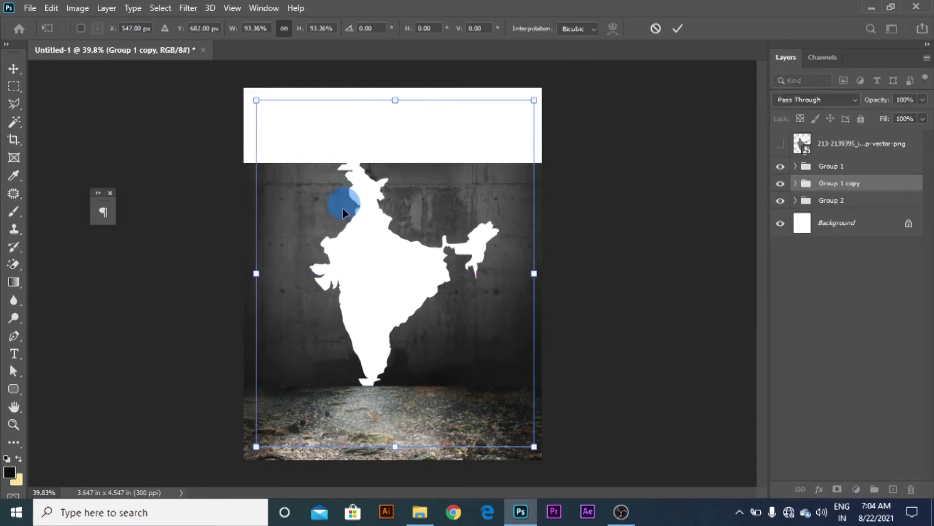
scroll(346, 292, up, 6)
scroll(385, 421, down, 2)
Stretch Group 1 copy's height to 100%, keeping its reduced width, and apply the transformation.
drag(390, 419, 392, 428)
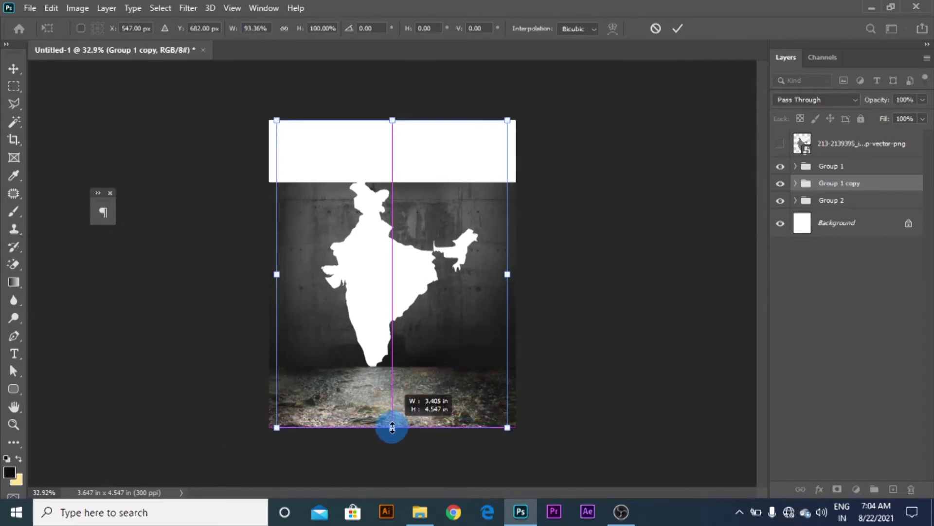
scroll(498, 240, up, 3)
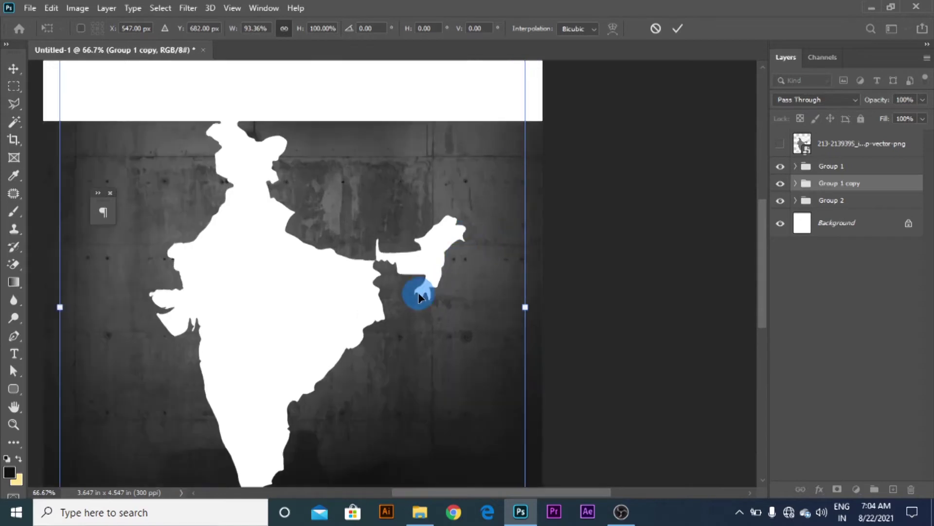
drag(445, 313, 537, 347)
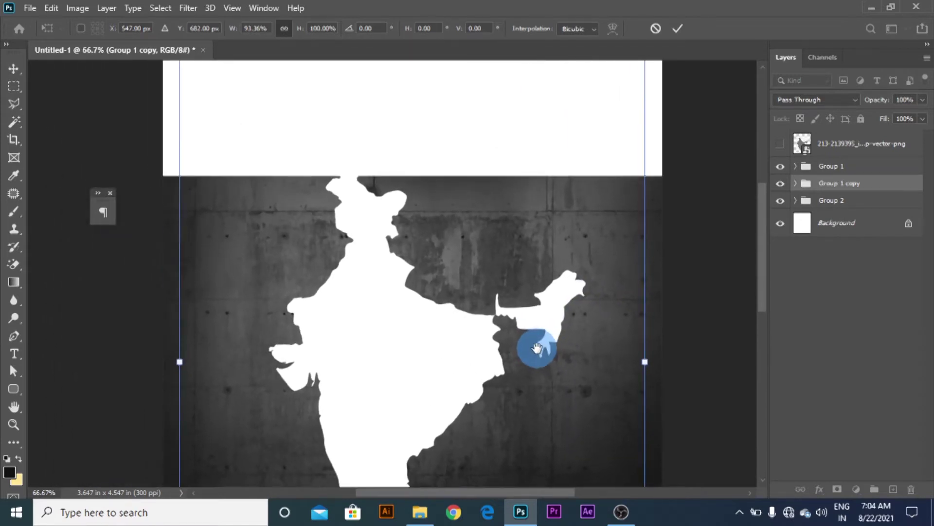
click(679, 31)
scroll(513, 316, down, 3)
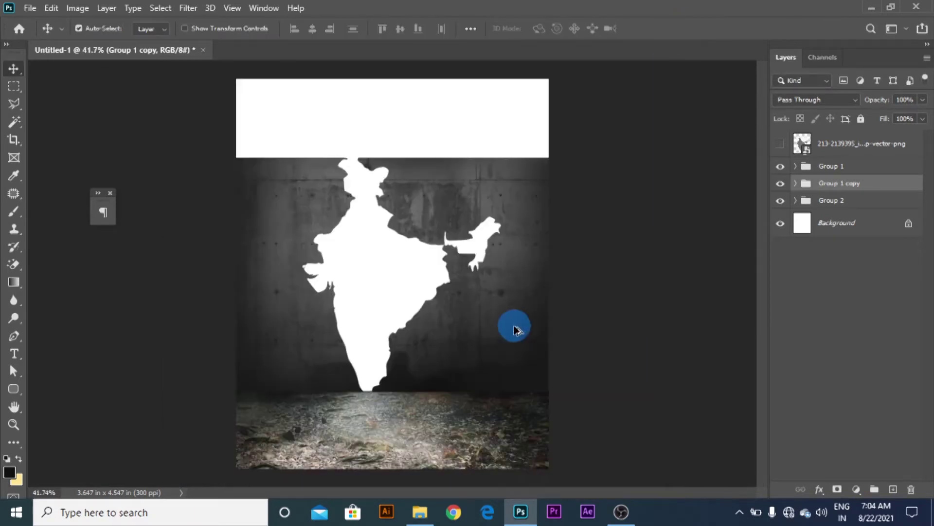
Convert Group 1 copy to a smart object and check its visibility.
right_click(855, 184)
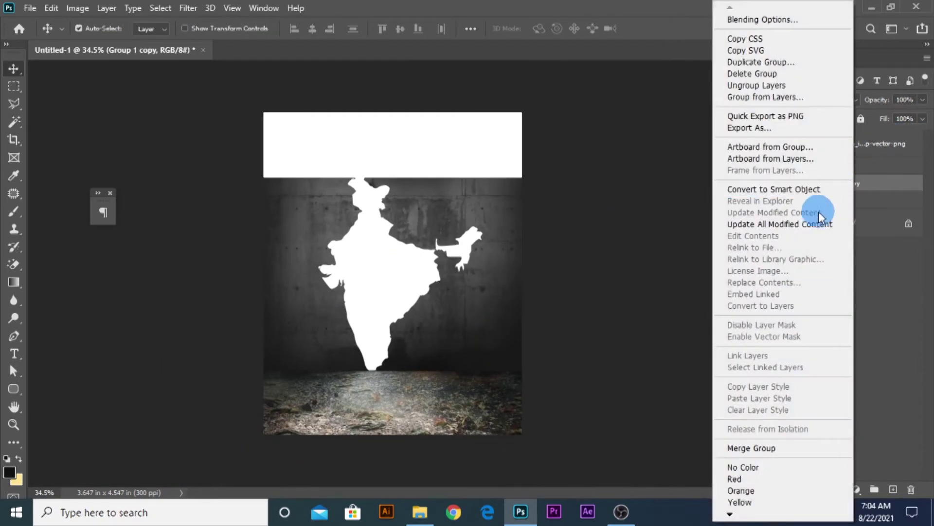
click(808, 190)
click(777, 190)
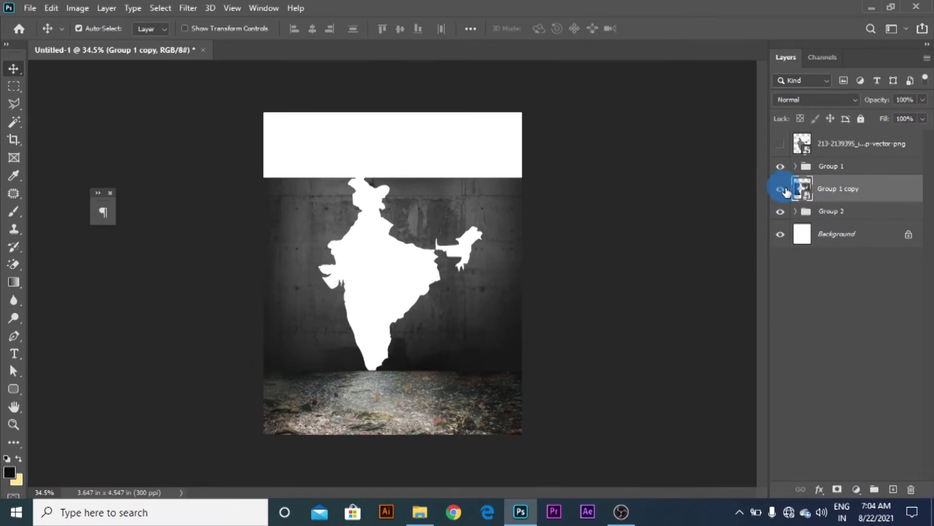
Scale the Group 1 copy smart object proportionally to about 93.33% around its centre.
scroll(468, 214, down, 3)
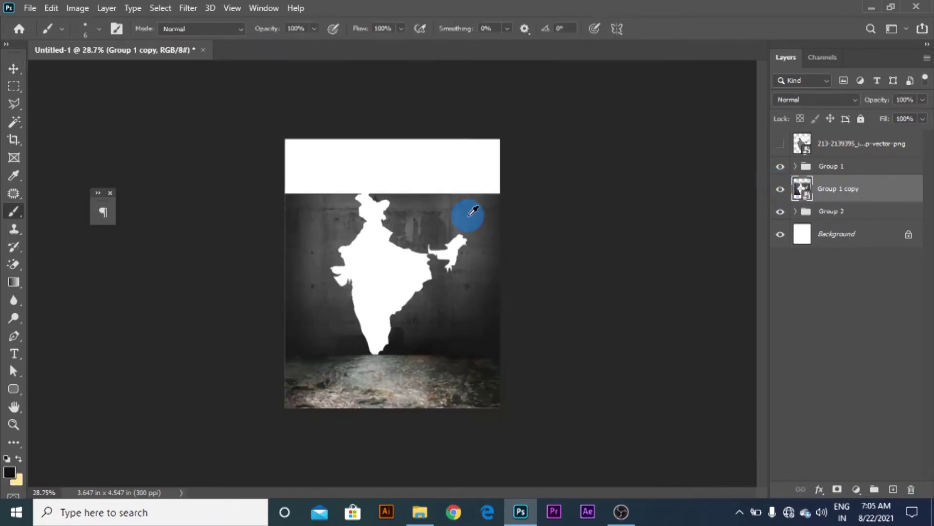
scroll(467, 203, up, 2)
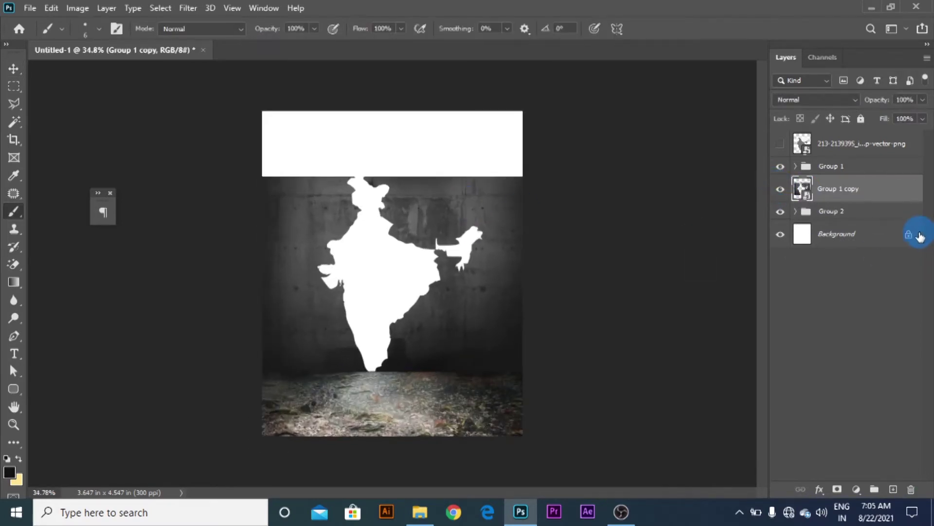
key(ctrl+t)
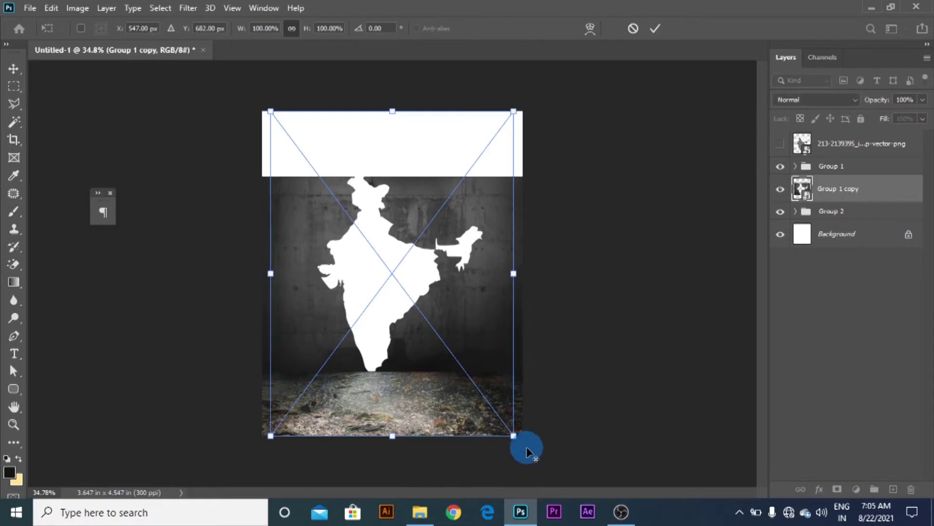
mouse_move(512, 437)
mouse_down()
mouse_move(487, 428)
mouse_move(498, 431)
mouse_up()
click(652, 33)
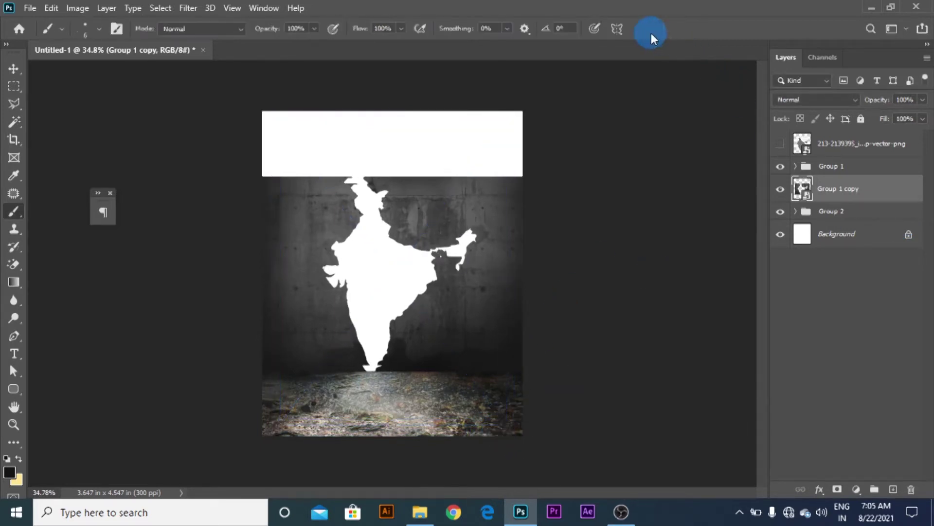
Add a new layer clipped to Group 1 copy and fill it with dark gray #383838 sampled from the wall.
click(885, 490)
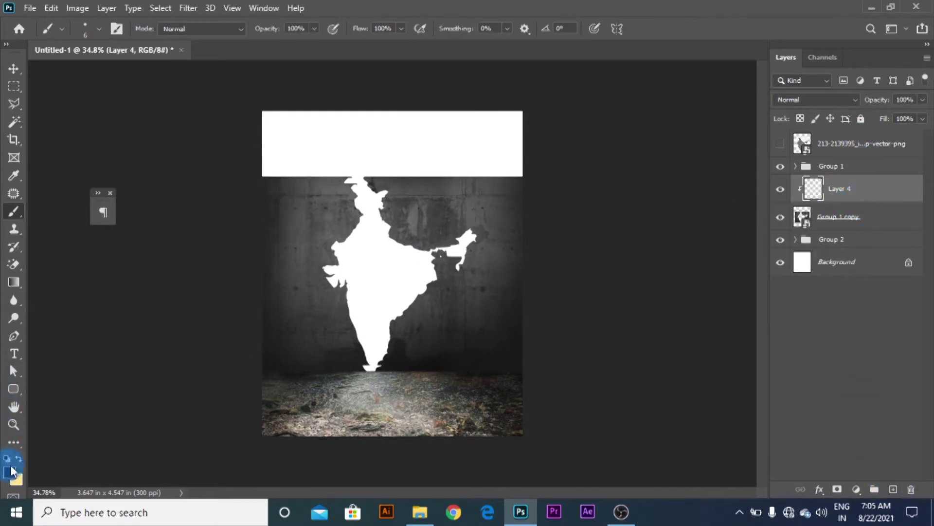
click(11, 480)
drag(458, 384, 523, 181)
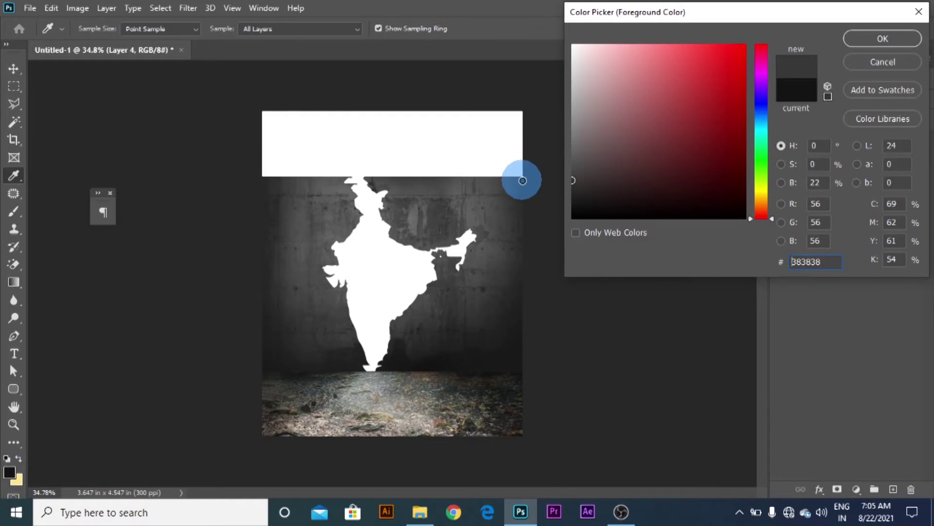
click(882, 39)
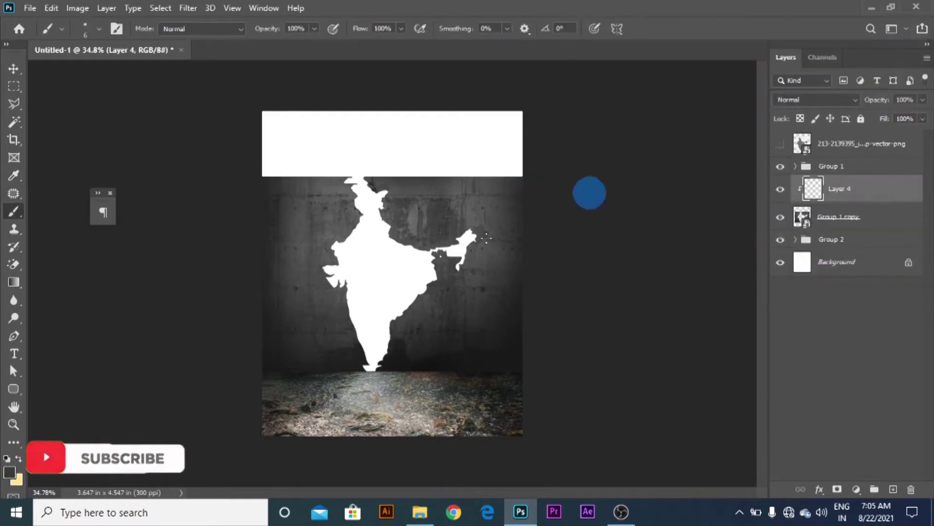
key(alt+bracketright)
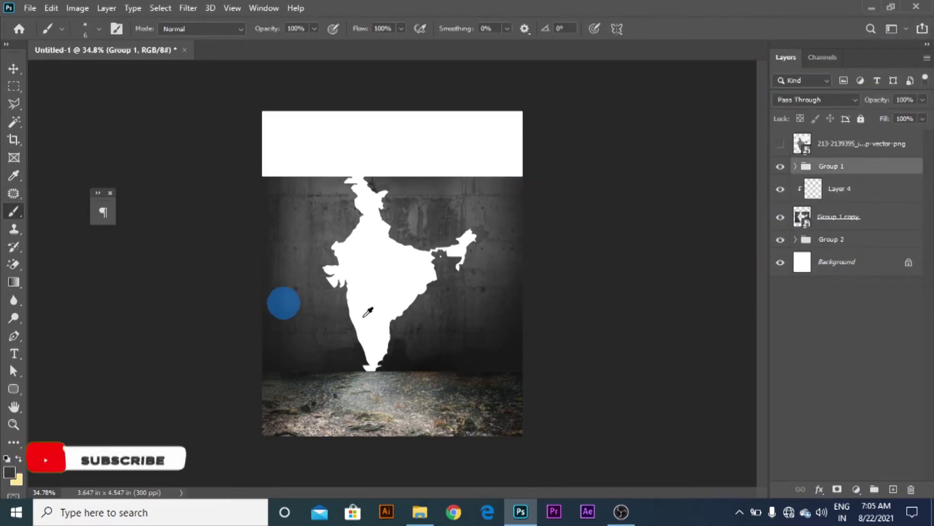
click(869, 188)
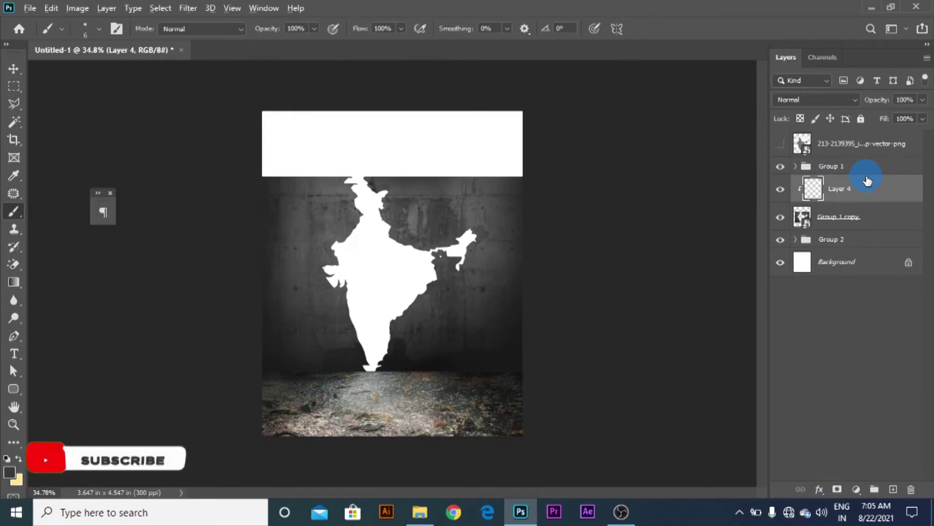
key(alt+BackSpace)
scroll(454, 225, up, 5)
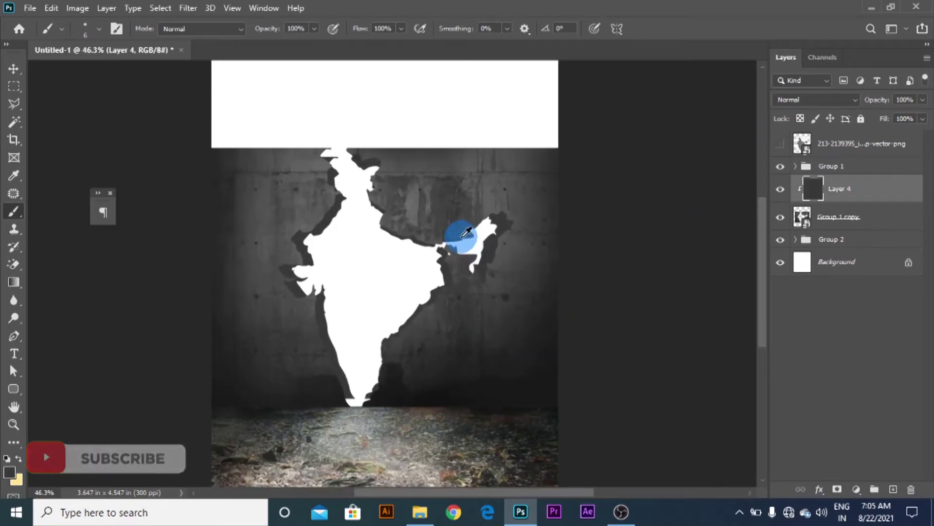
Refill the clipped Layer 4 with the darker gray #2b2b2b.
click(10, 479)
mouse_move(574, 190)
mouse_down()
mouse_move(548, 181)
mouse_move(562, 188)
mouse_up()
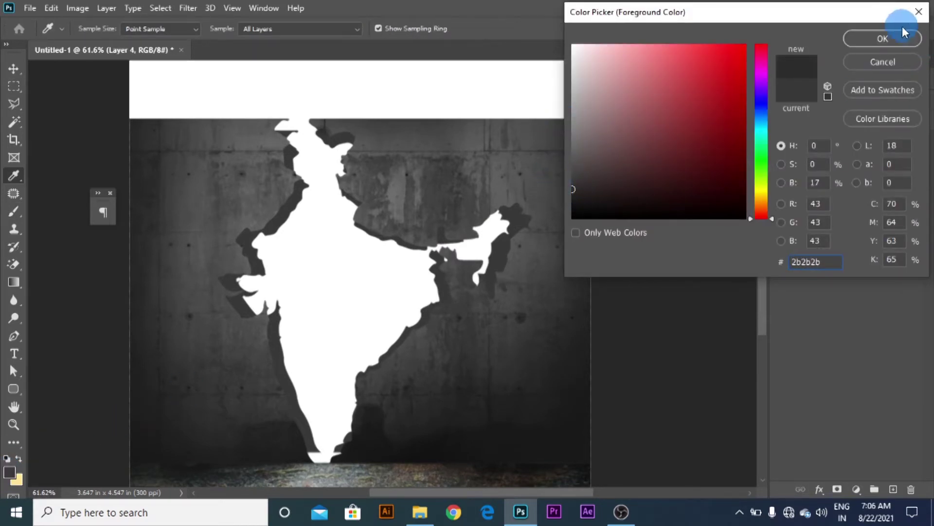
click(884, 40)
key(alt+BackSpace)
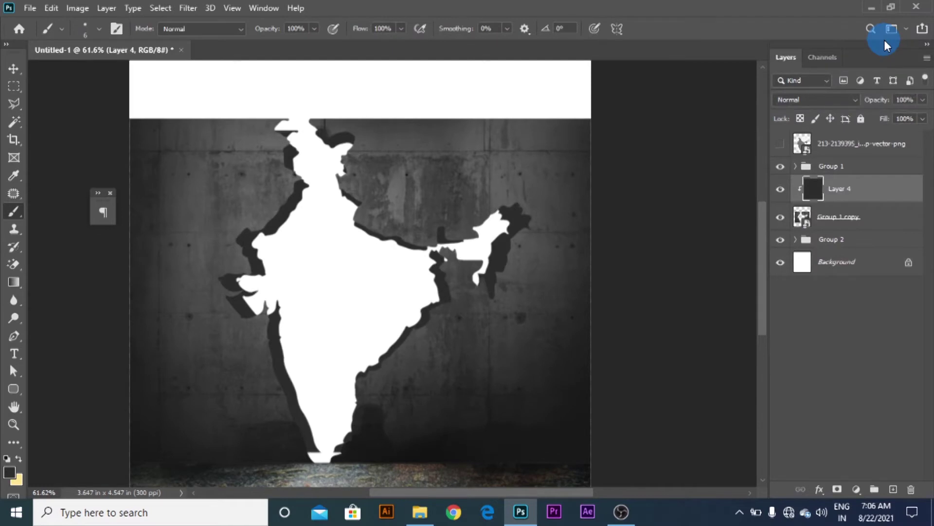
Widen Group 1 copy slightly on both sides to thin the dark rim inside the map cutout.
scroll(365, 307, down, 1)
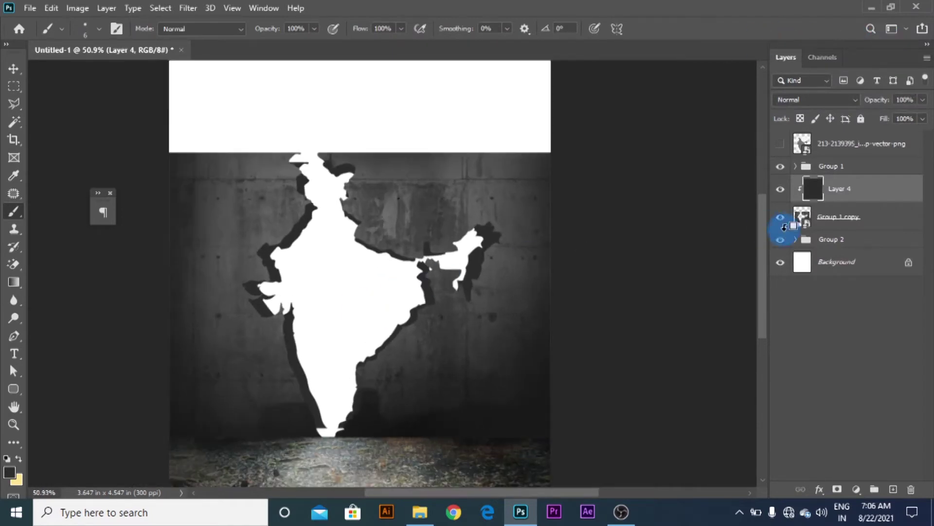
click(827, 217)
key(ctrl+t)
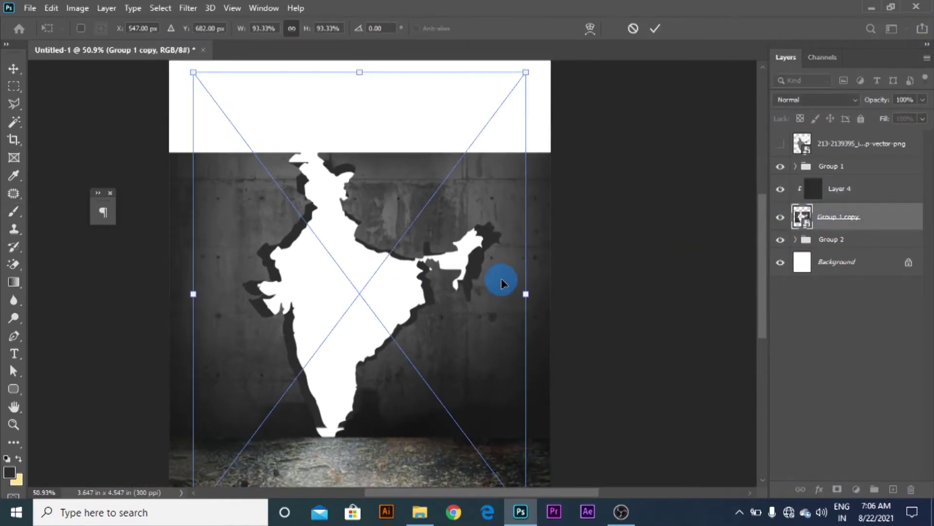
drag(527, 298, 534, 295)
drag(446, 302, 581, 287)
drag(327, 280, 317, 278)
click(655, 29)
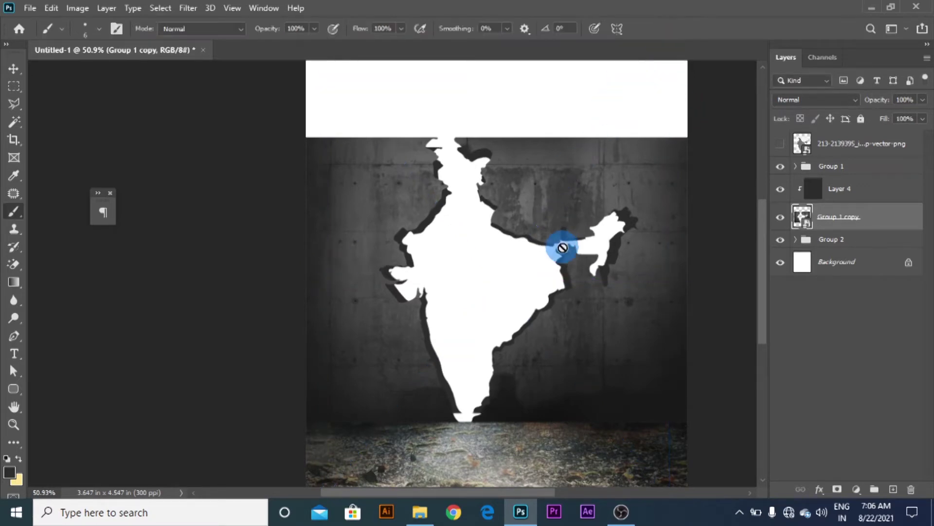
Rasterize the Group 1 copy smart object.
scroll(559, 246, up, 3)
scroll(446, 375, up, 2)
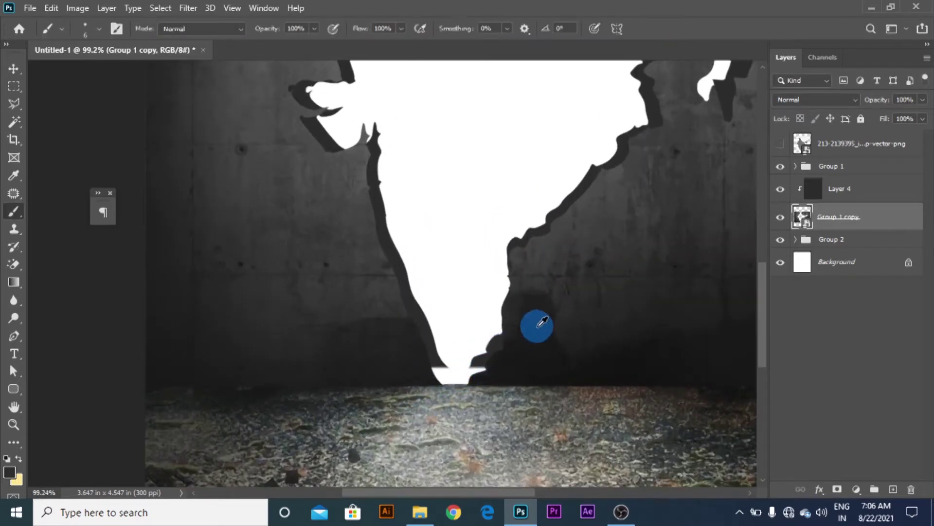
scroll(538, 328, down, 3)
drag(562, 265, 504, 397)
scroll(529, 378, down, 4)
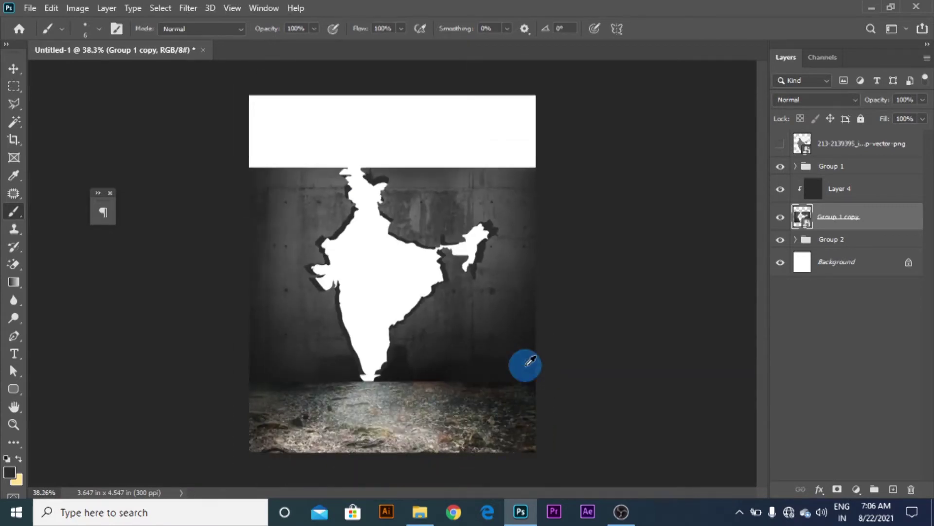
right_click(855, 219)
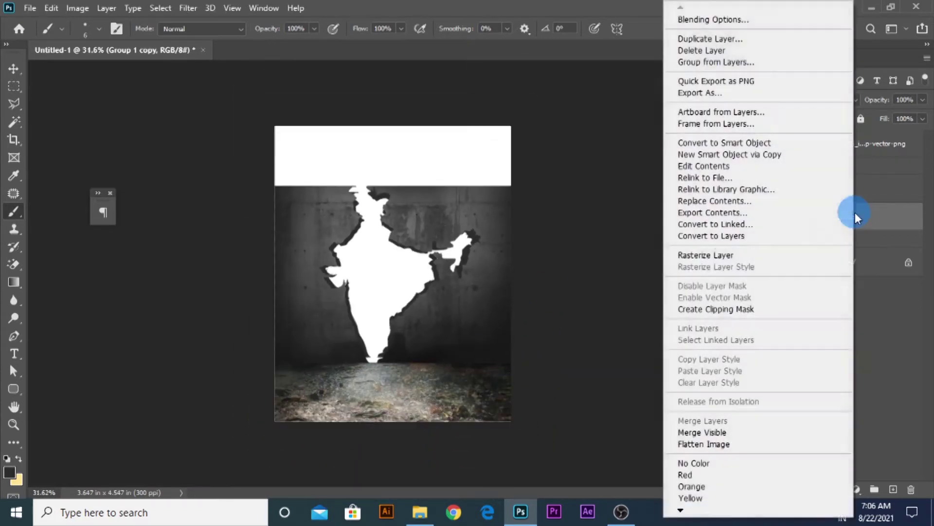
click(710, 255)
Select the lower strip of the Group 1 copy wall and stretch it down to about 116.86% height to meet the ground.
scroll(282, 365, up, 4)
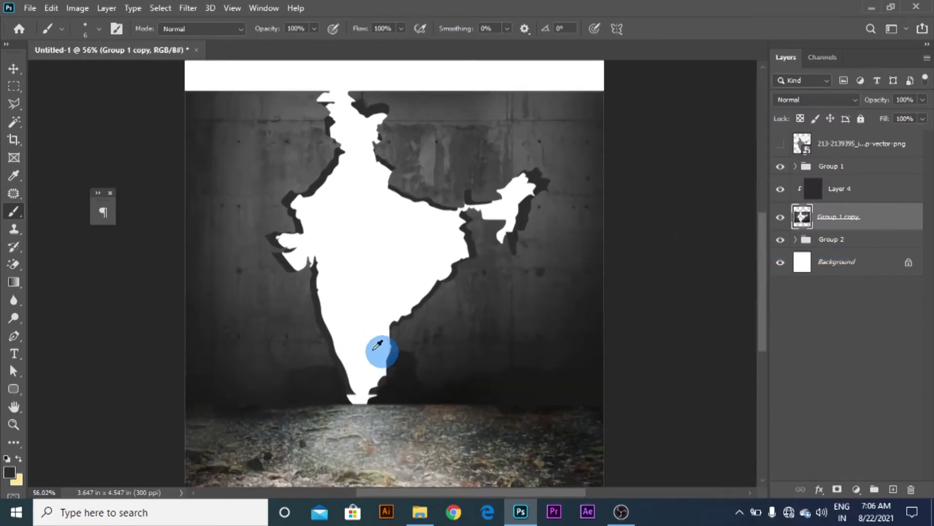
click(14, 86)
scroll(323, 392, up, 5)
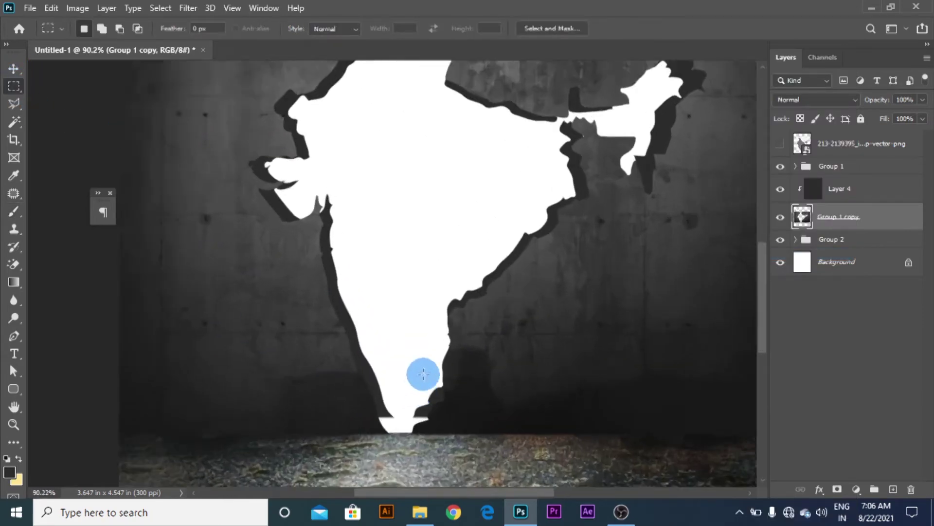
drag(409, 271, 80, 454)
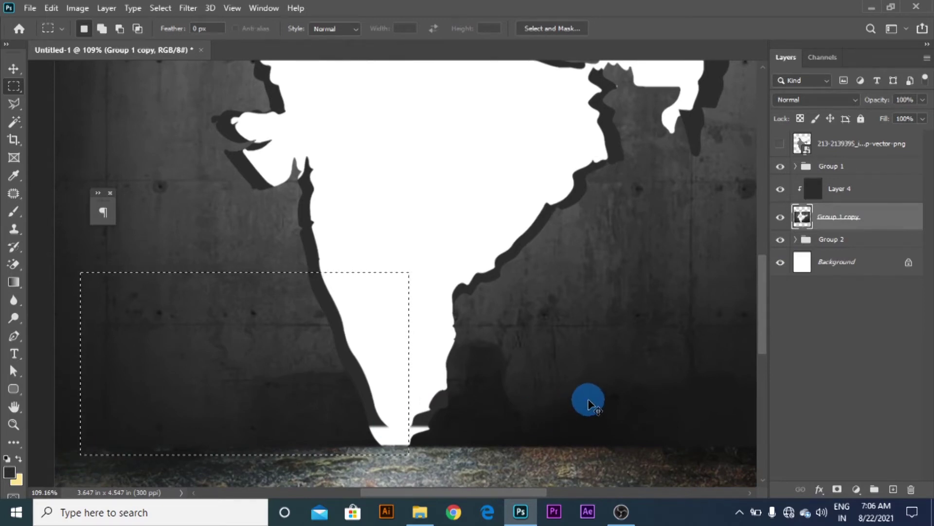
scroll(588, 402, down, 4)
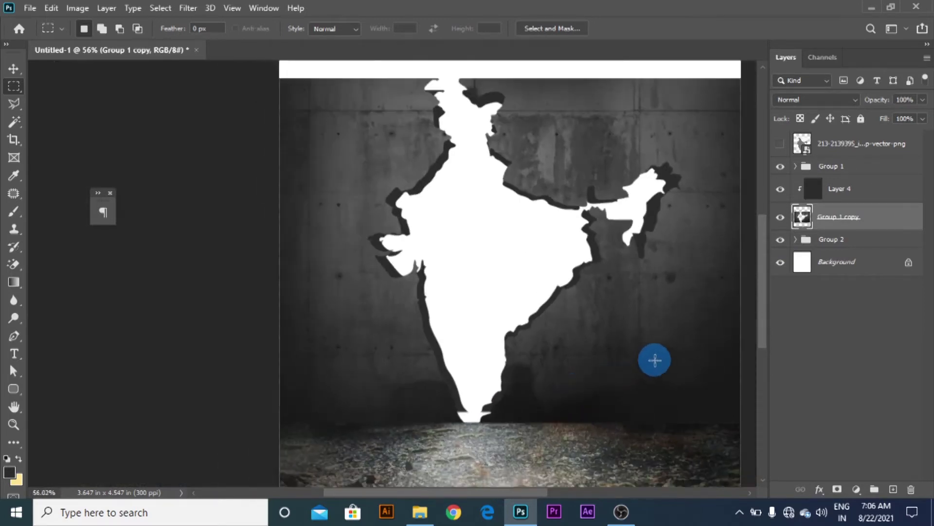
drag(715, 342, 292, 407)
key(ctrl+t)
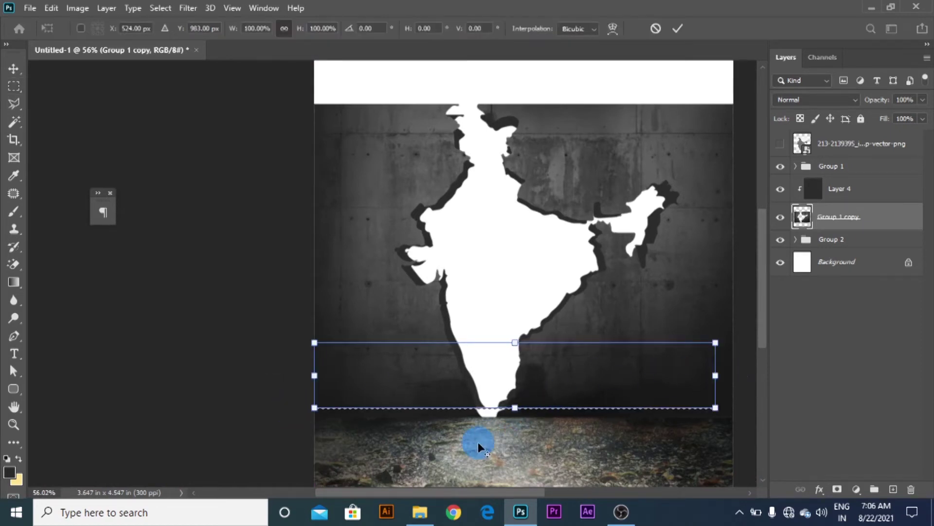
scroll(542, 403, up, 5)
drag(530, 384, 528, 413)
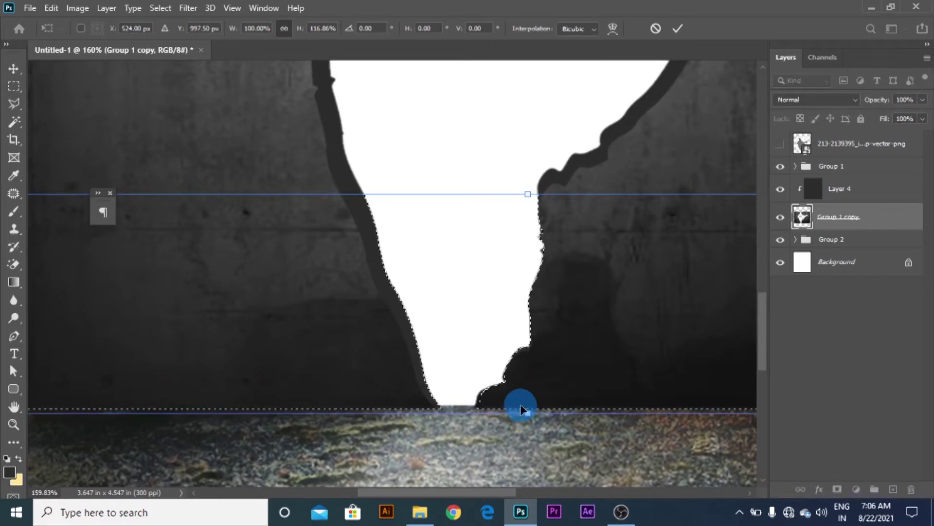
scroll(564, 323, down, 3)
scroll(565, 323, down, 1)
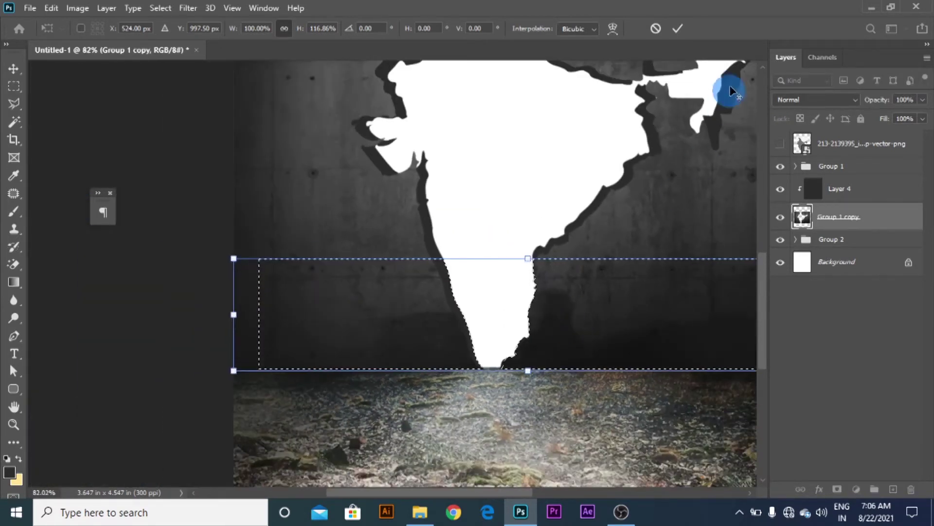
click(680, 37)
key(ctrl+d)
Select the upper strip of the Group 1 copy wall and stretch it upward to about 115.31% height.
scroll(622, 234, down, 2)
drag(627, 132, 630, 338)
scroll(584, 200, up, 5)
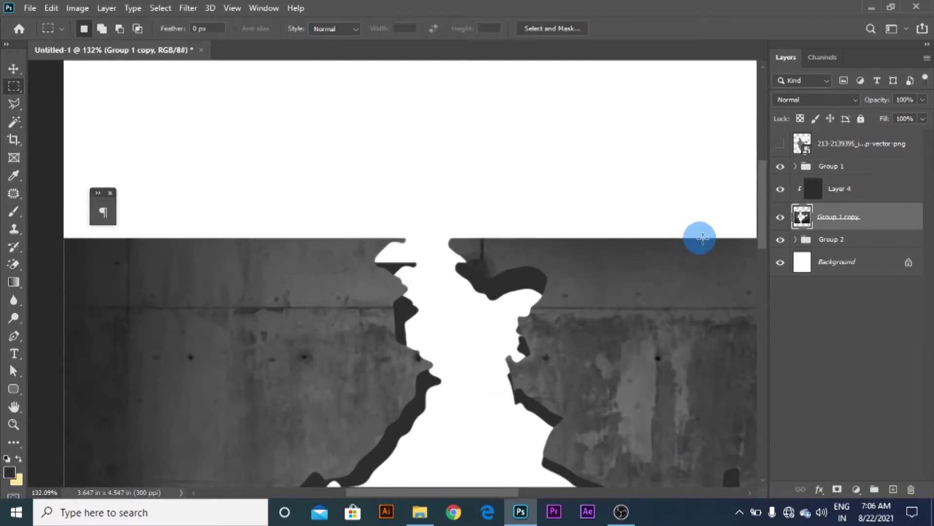
scroll(702, 238, down, 4)
drag(707, 244, 56, 371)
scroll(539, 314, up, 4)
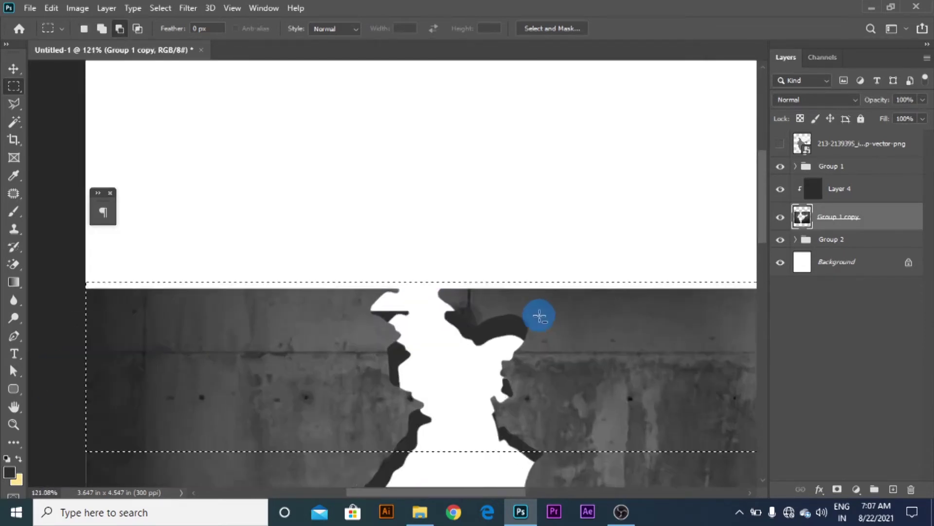
key(ctrl+t)
drag(534, 271, 534, 242)
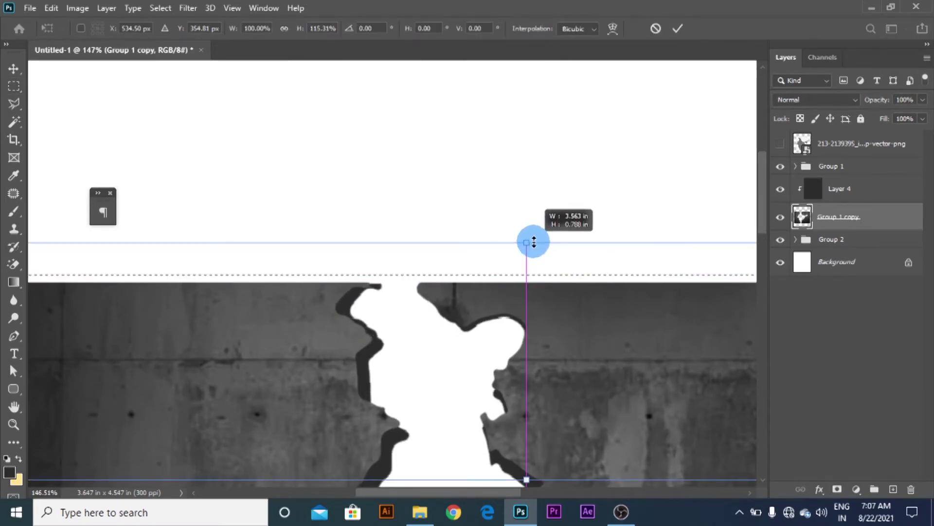
click(678, 28)
scroll(482, 321, down, 5)
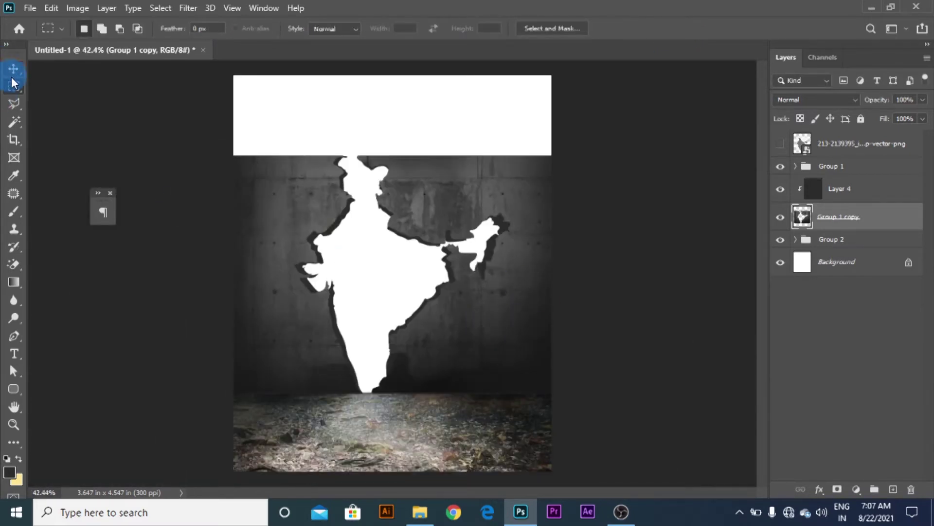
On Group 1 copy, outline the gap between the two spikes on the map's western edge with the Polygonal Lasso and fill it.
click(15, 72)
click(598, 226)
scroll(322, 272, up, 6)
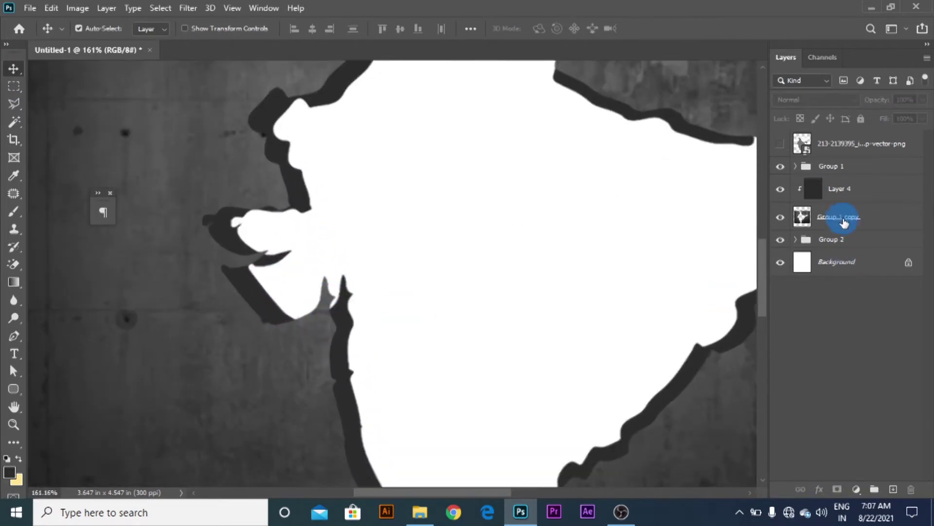
click(844, 223)
scroll(292, 219, up, 3)
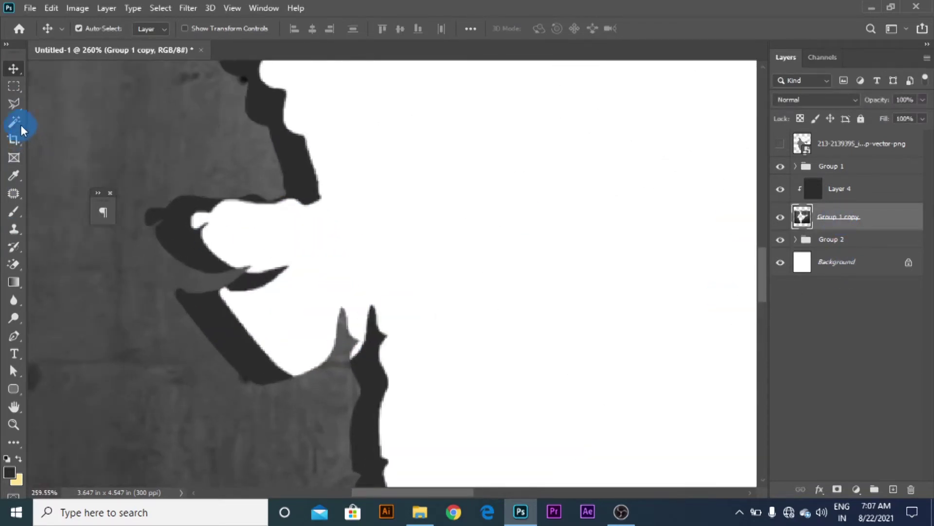
click(13, 108)
click(246, 244)
click(353, 358)
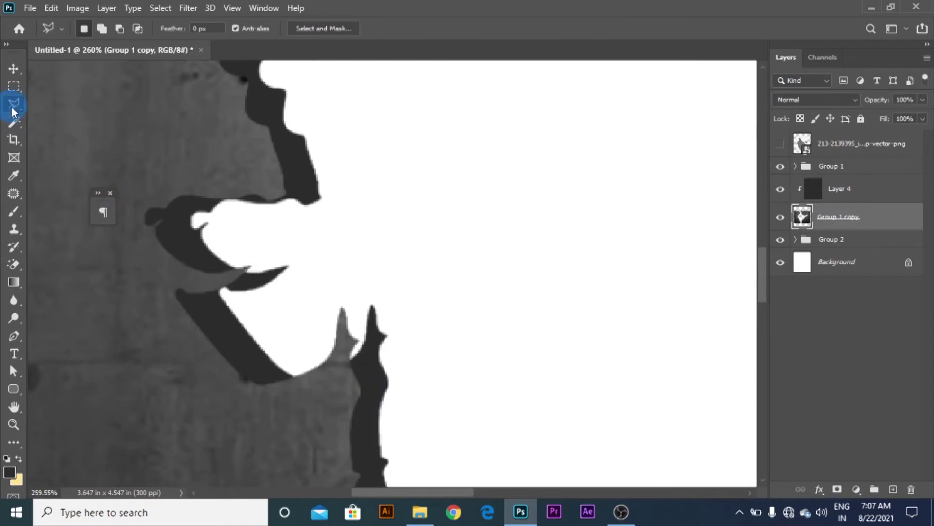
mouse_move(20, 118)
mouse_down()
mouse_move(121, 109)
mouse_move(95, 123)
mouse_up()
scroll(390, 360, up, 5)
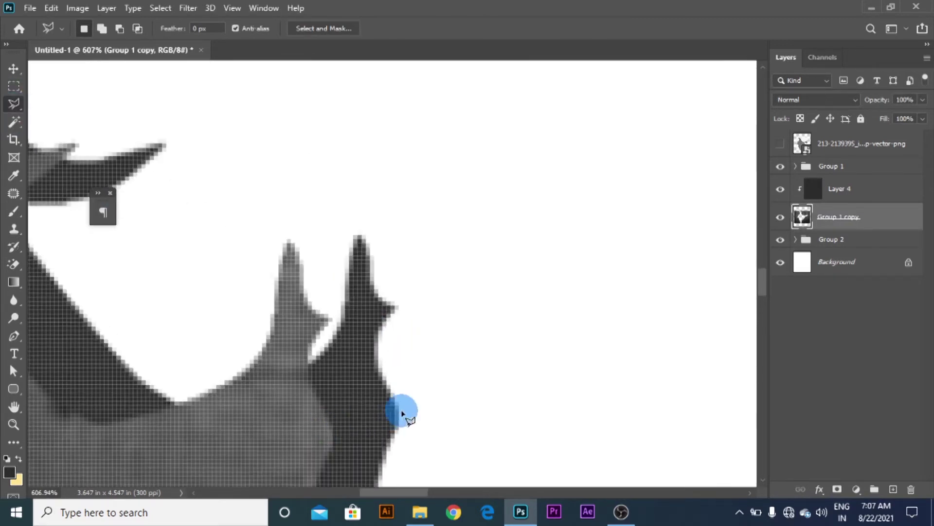
click(362, 301)
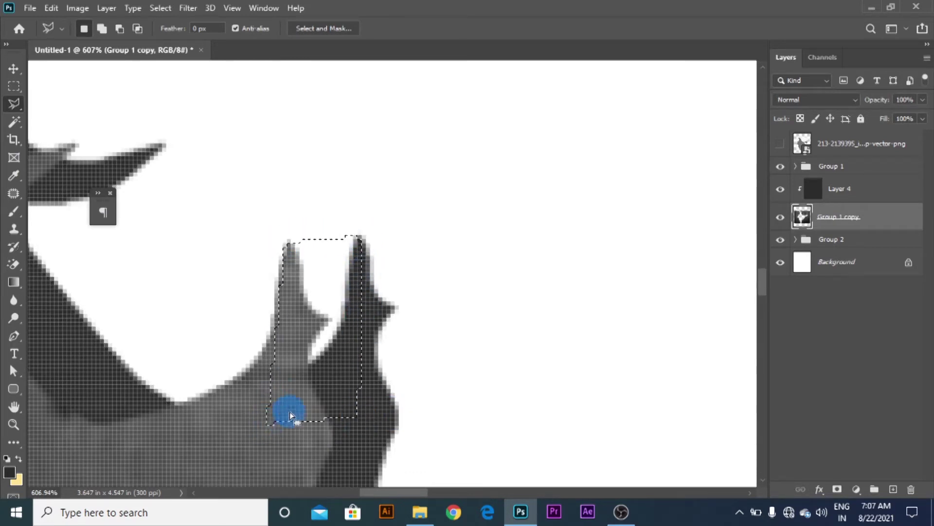
right_click(321, 379)
click(361, 306)
click(555, 124)
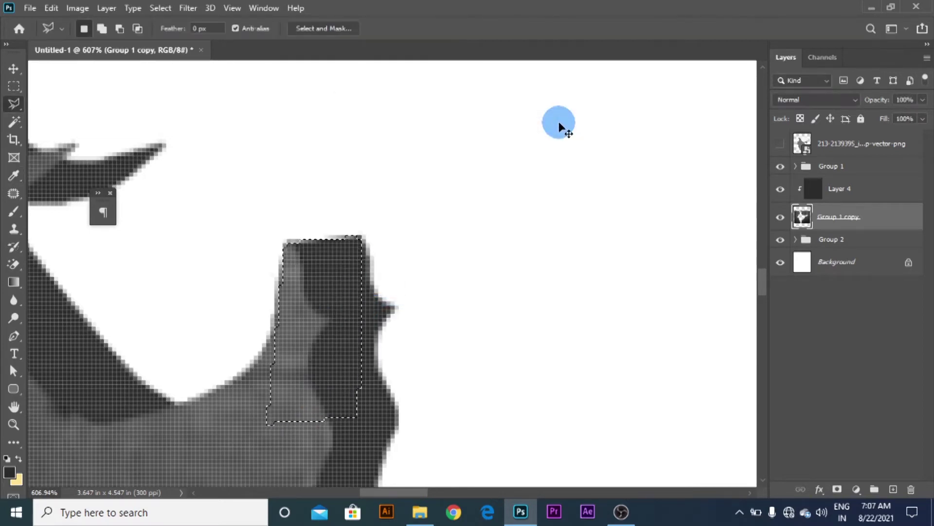
Outline the pointed notch below the western peninsula with the Polygonal Lasso, fill it on Group 1 copy, and deselect.
scroll(295, 315, down, 5)
drag(287, 312, 429, 391)
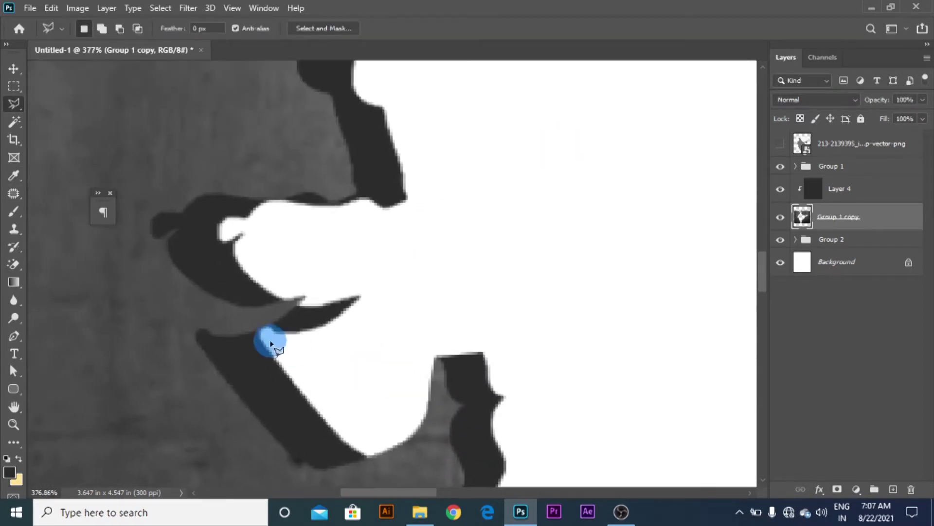
scroll(268, 342, up, 4)
click(245, 342)
click(314, 330)
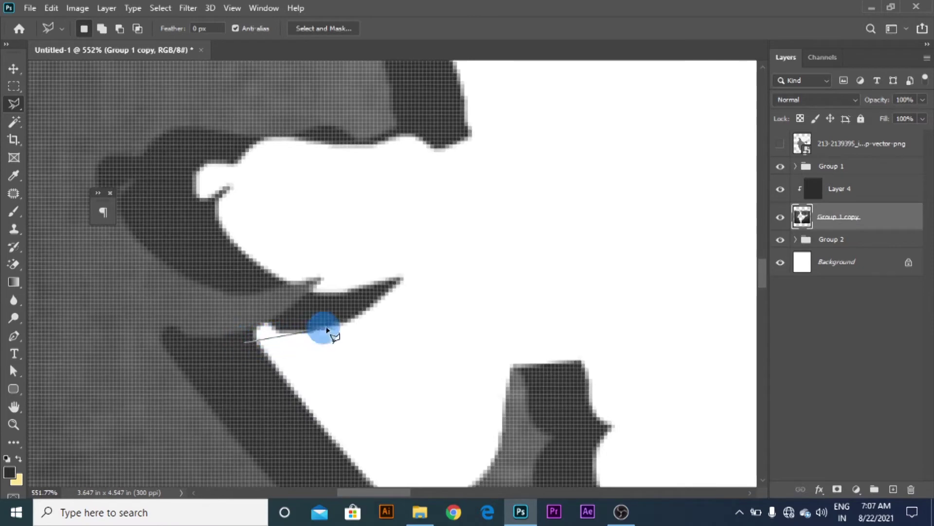
click(404, 276)
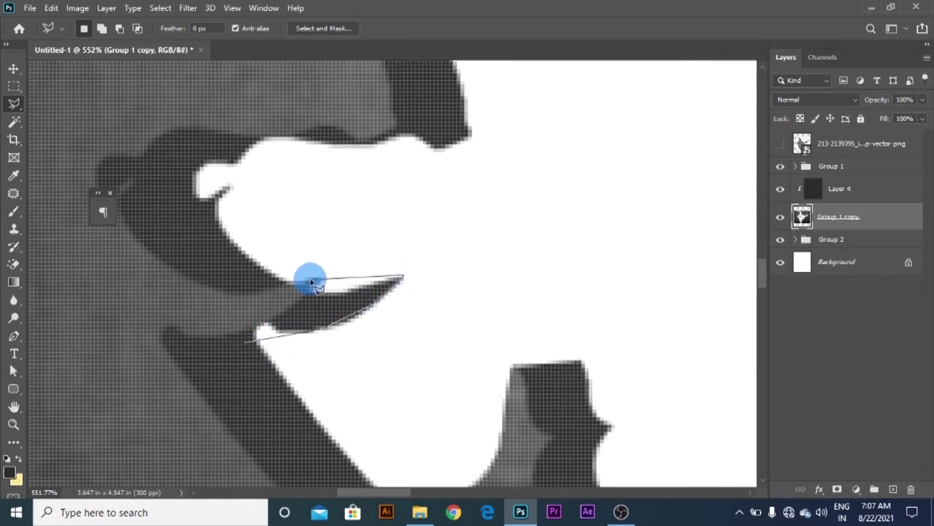
double_click(199, 330)
right_click(278, 316)
click(335, 233)
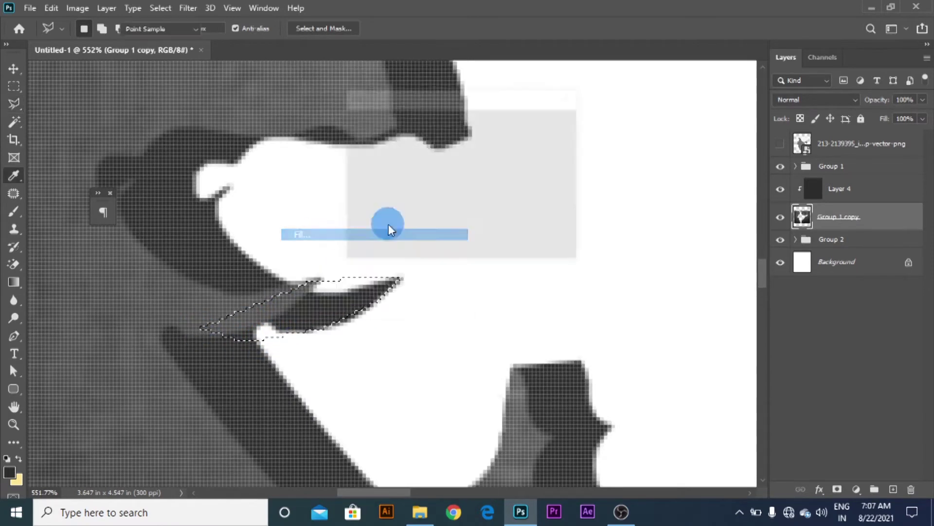
click(553, 124)
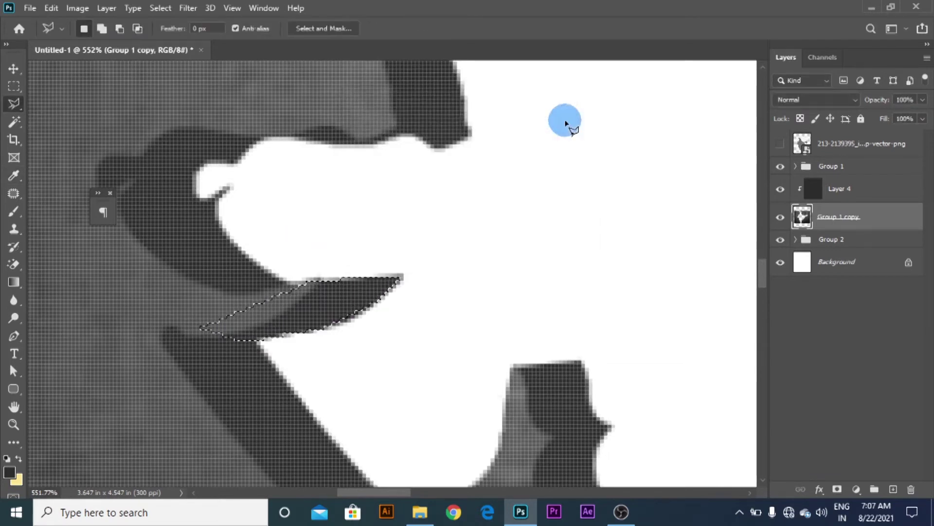
key(ctrl+d)
Erase the small dark spur at the western peninsula's tip on Group 1 copy using a hard round 6 px eraser.
drag(364, 238, 528, 315)
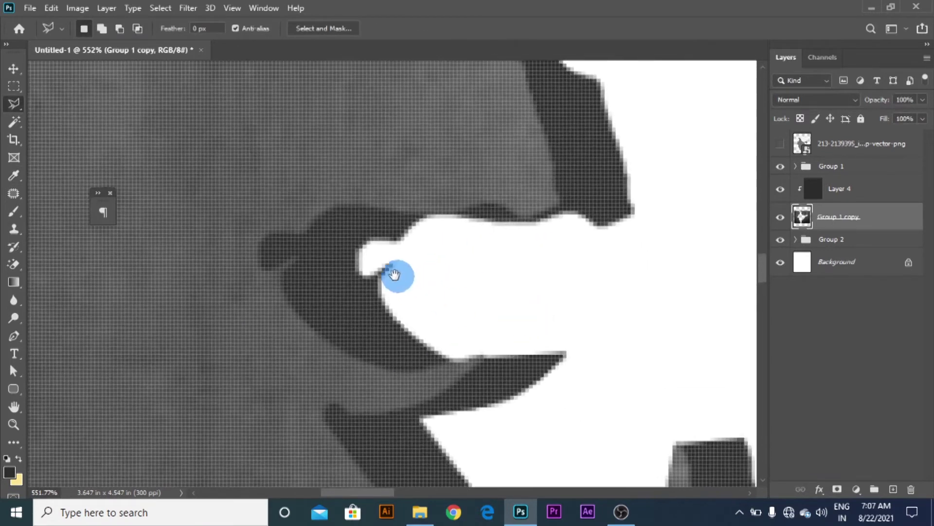
right_click(17, 265)
click(59, 265)
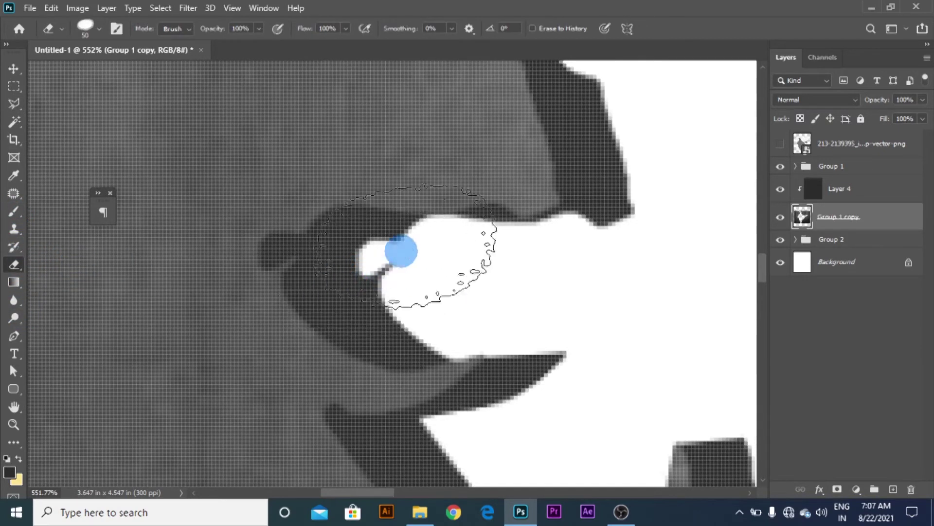
right_click(401, 251)
click(441, 328)
click(745, 63)
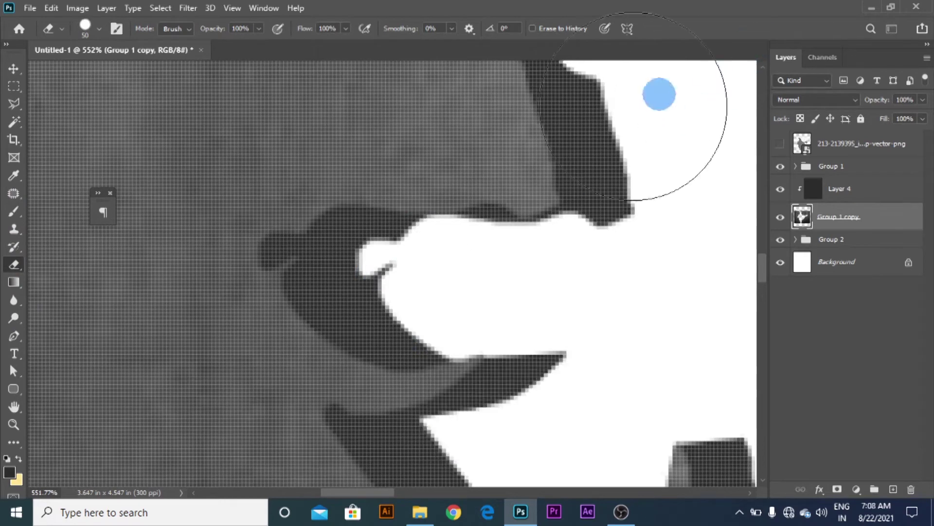
key(bracketleft)
key(bracketleft)
key(bracketleft)
key(bracketleft)
key(bracketleft)
key(bracketleft)
key(bracketleft)
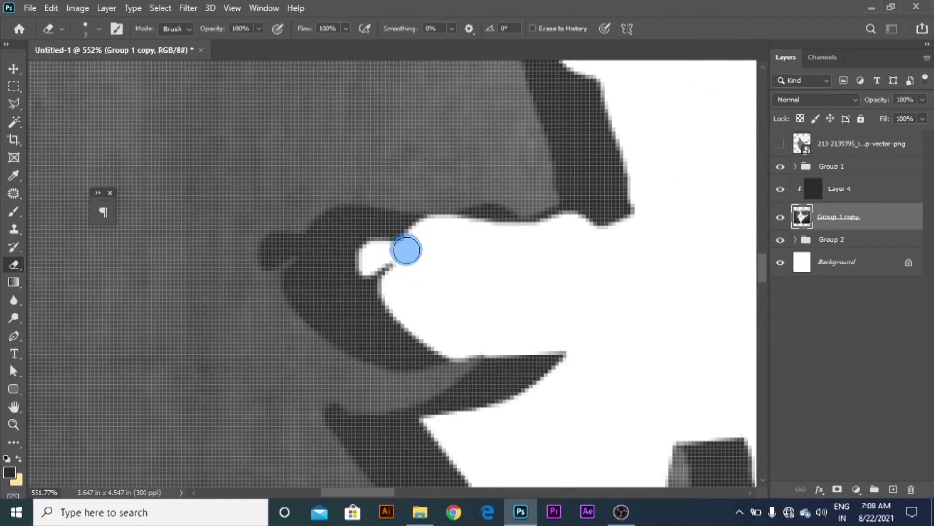
mouse_move(373, 275)
mouse_down()
mouse_move(415, 302)
mouse_move(396, 292)
mouse_up()
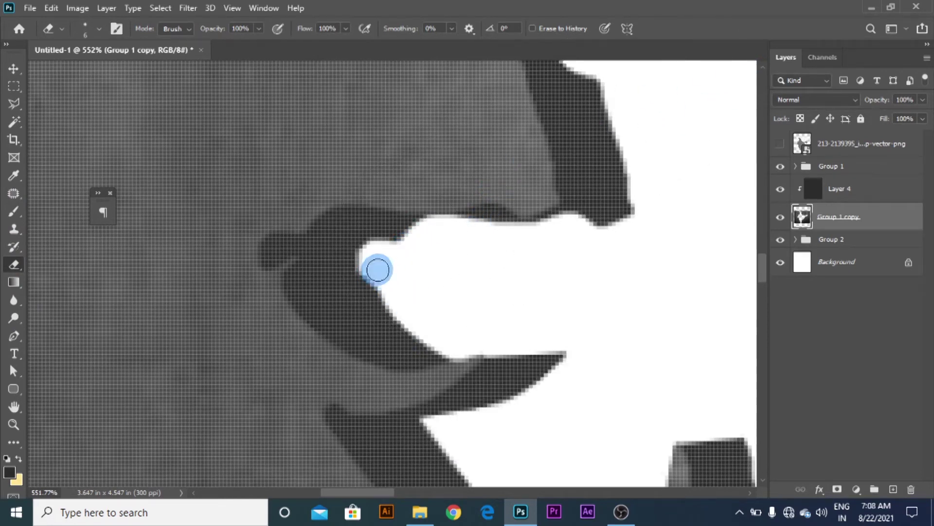
Add a layer mask to Group 1 and paint black over the thin gray spur at the western peninsula with a 6 px brush.
click(833, 174)
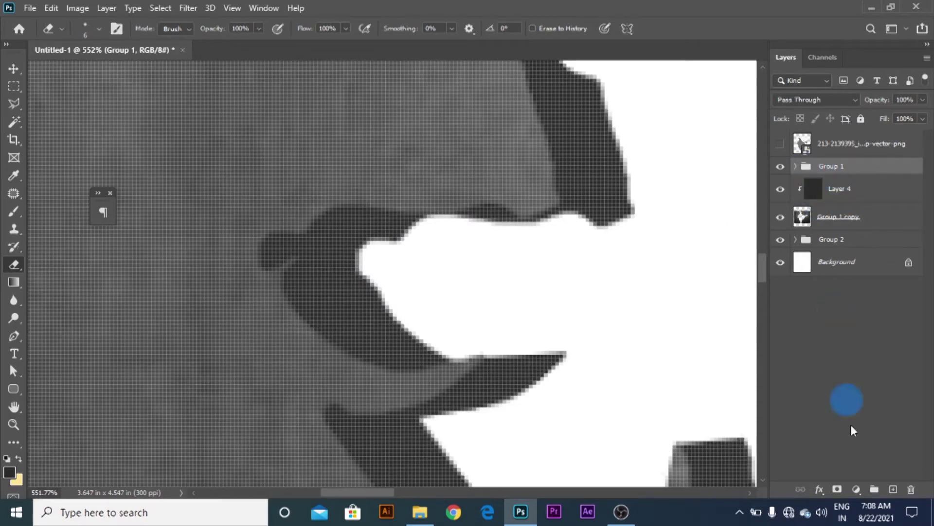
click(837, 489)
key(b)
click(330, 229)
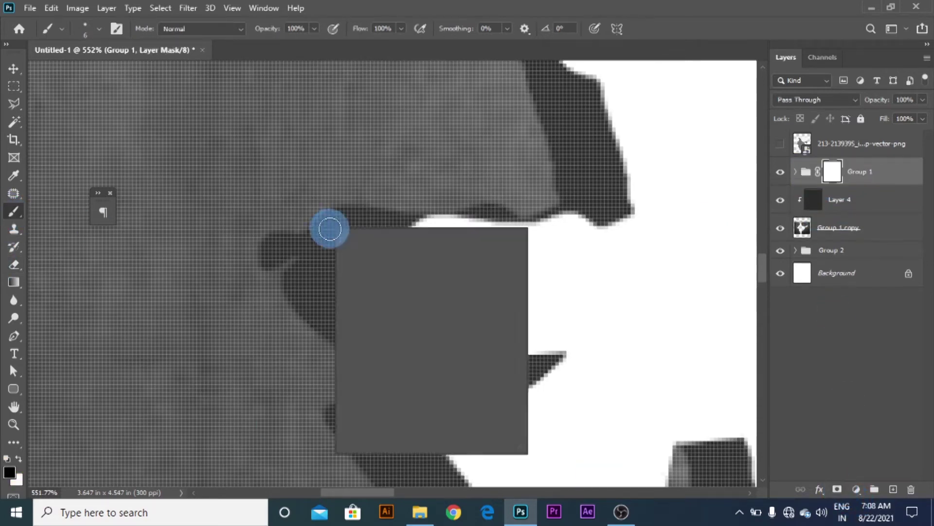
click(785, 6)
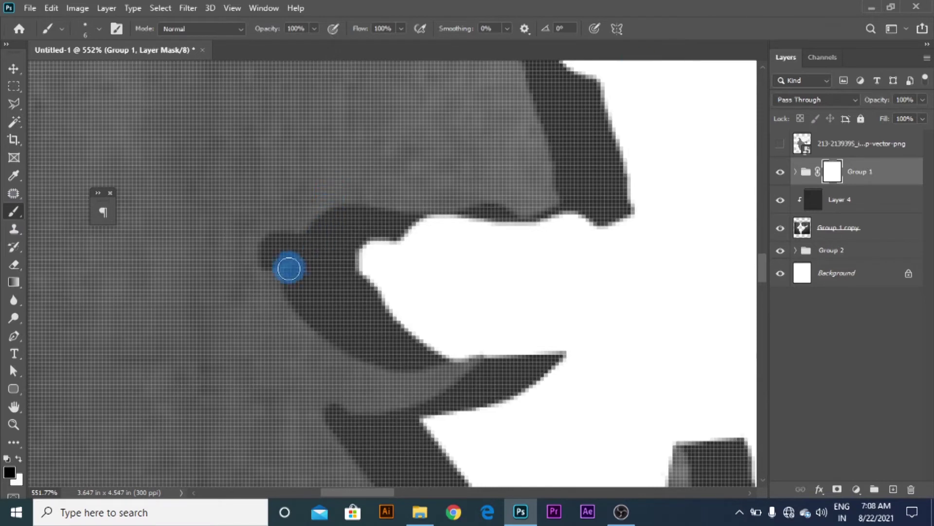
drag(289, 269, 310, 305)
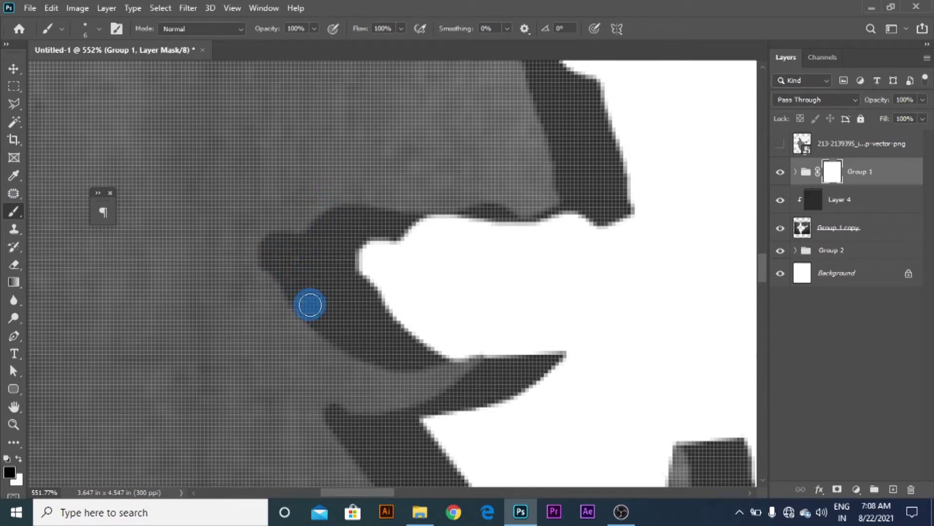
scroll(492, 255, down, 5)
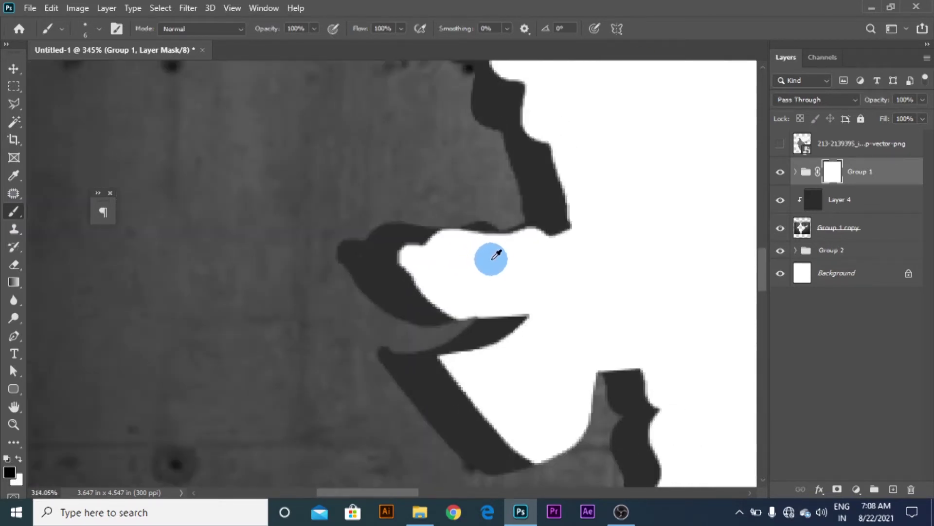
drag(583, 297, 498, 307)
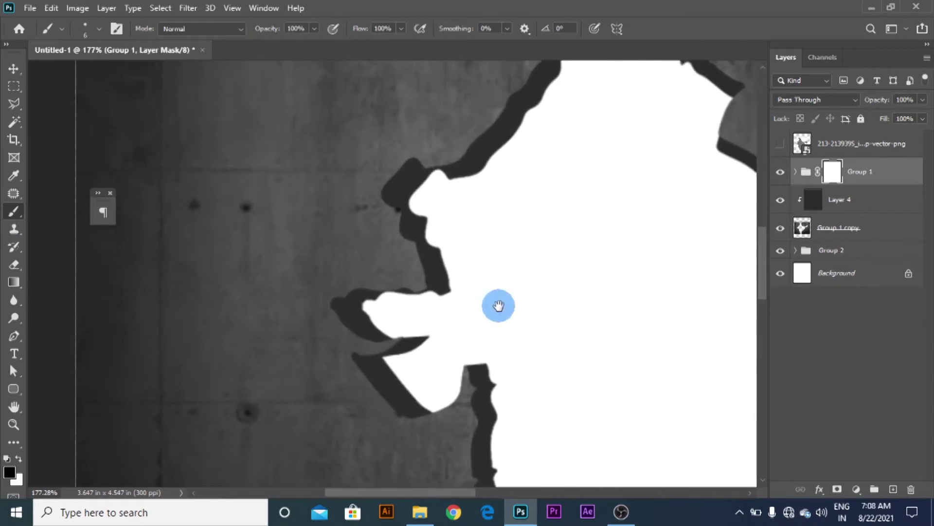
click(849, 235)
scroll(288, 259, up, 4)
click(832, 172)
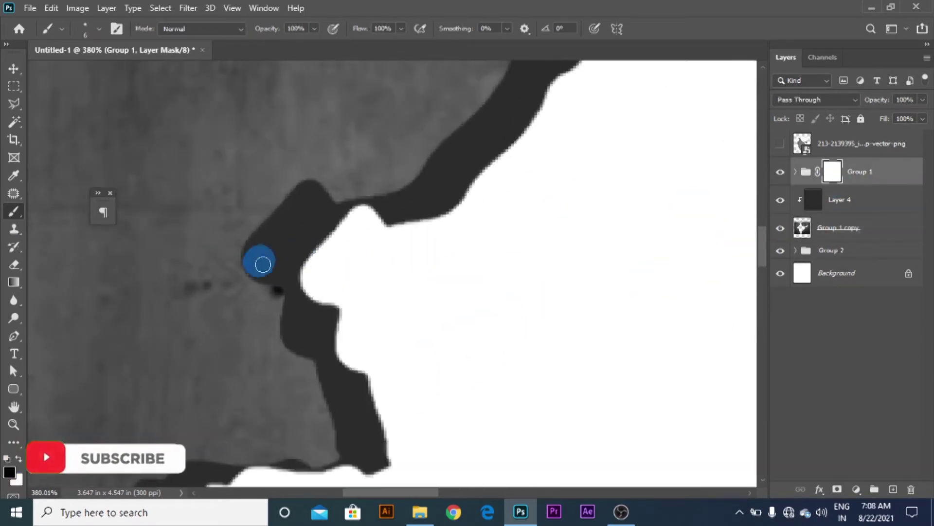
scroll(398, 248, down, 5)
drag(598, 250, 415, 315)
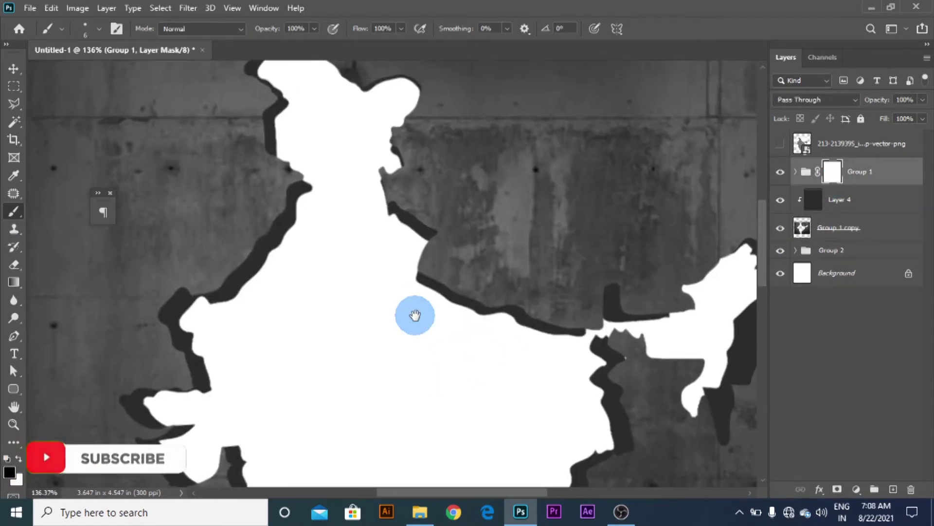
On Group 1 copy, outline the gap beside the dark point on the map's northwestern edge with the Polygonal Lasso, fill it, and deselect.
click(802, 228)
scroll(400, 225, up, 8)
key(l)
click(418, 339)
click(380, 290)
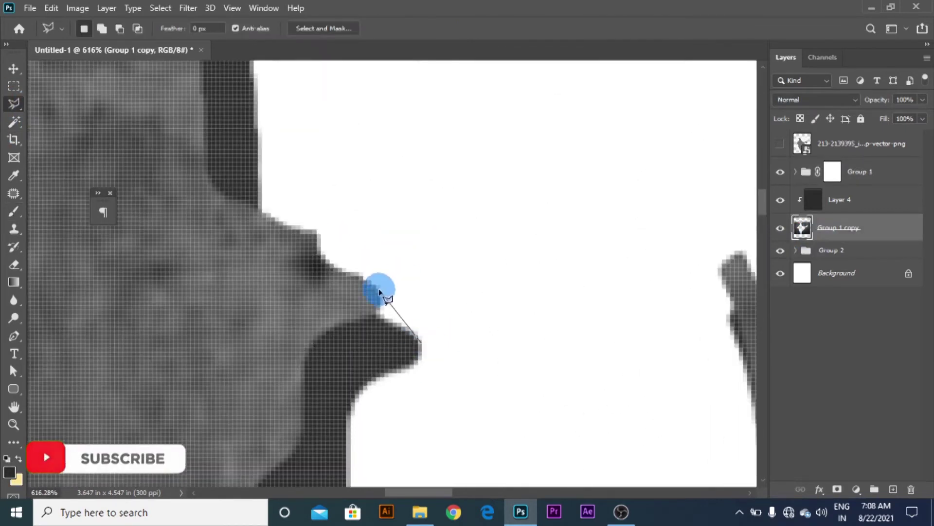
click(331, 307)
click(339, 343)
right_click(434, 295)
click(456, 215)
click(553, 123)
scroll(584, 200, down, 5)
key(ctrl+d)
Outline the gap by the small hook on the northern neck's eastern edge with the Polygonal Lasso, fill it, and deselect.
drag(669, 236, 453, 235)
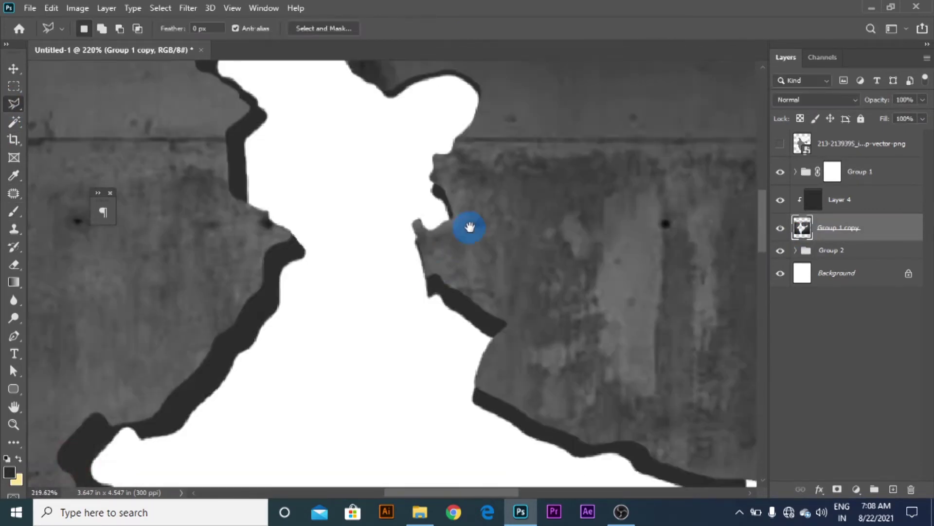
scroll(421, 229, up, 5)
click(408, 286)
click(410, 233)
right_click(447, 271)
click(479, 182)
click(553, 123)
key(ctrl+d)
Outline the missing thickness near the narrow northeastern corridor with the Polygonal Lasso, fill it on Group 1 copy, and deselect.
scroll(547, 214, down, 5)
drag(598, 292, 435, 141)
scroll(538, 262, up, 5)
click(513, 215)
click(419, 248)
click(612, 405)
double_click(550, 302)
right_click(549, 301)
click(574, 220)
click(550, 123)
key(ctrl+d)
Paint black on Group 1's layer mask over the jagged concrete spikes below the northeastern corridor using the 6 px brush.
scroll(566, 246, down, 4)
drag(566, 246, 468, 268)
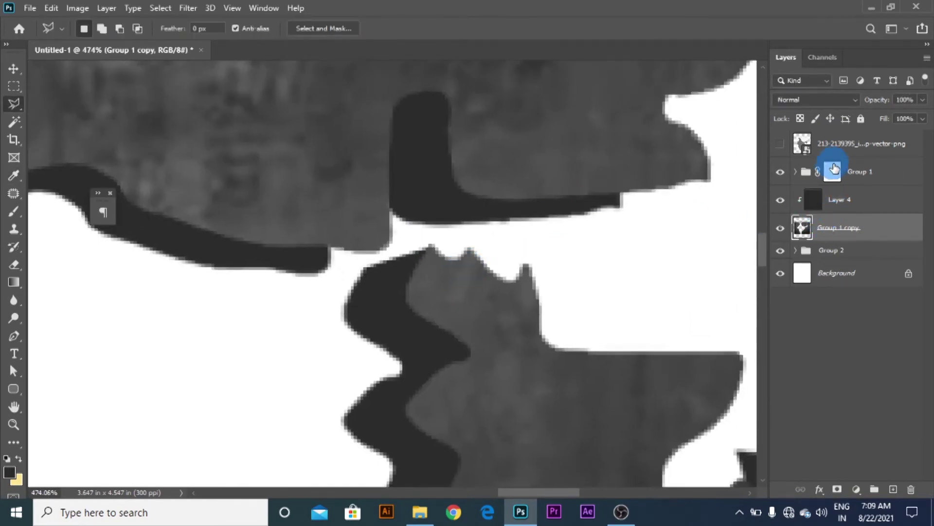
click(834, 168)
click(14, 213)
scroll(536, 262, up, 5)
drag(357, 233, 508, 297)
scroll(552, 280, down, 10)
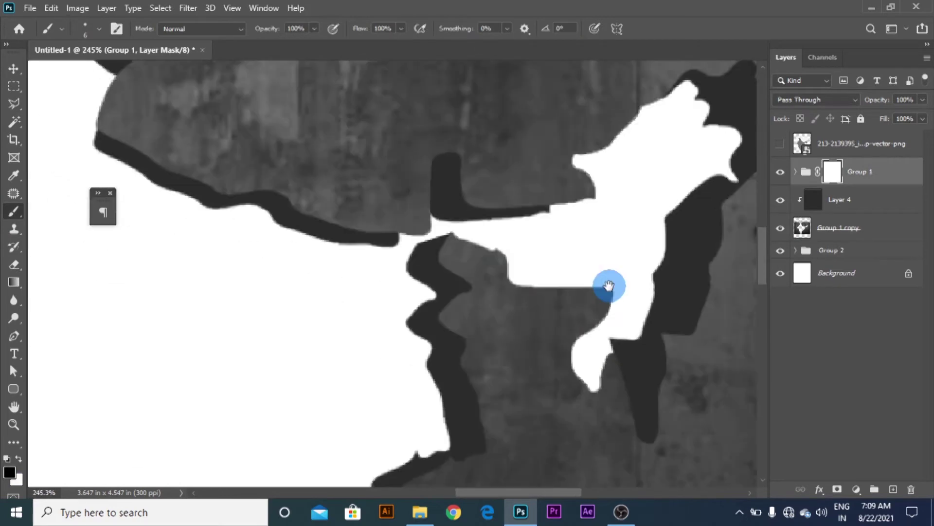
drag(609, 286, 559, 317)
Clean up the dark thickness by the northeastern tail and along the corridor's upper edge on Group 1 copy with the eraser.
click(842, 229)
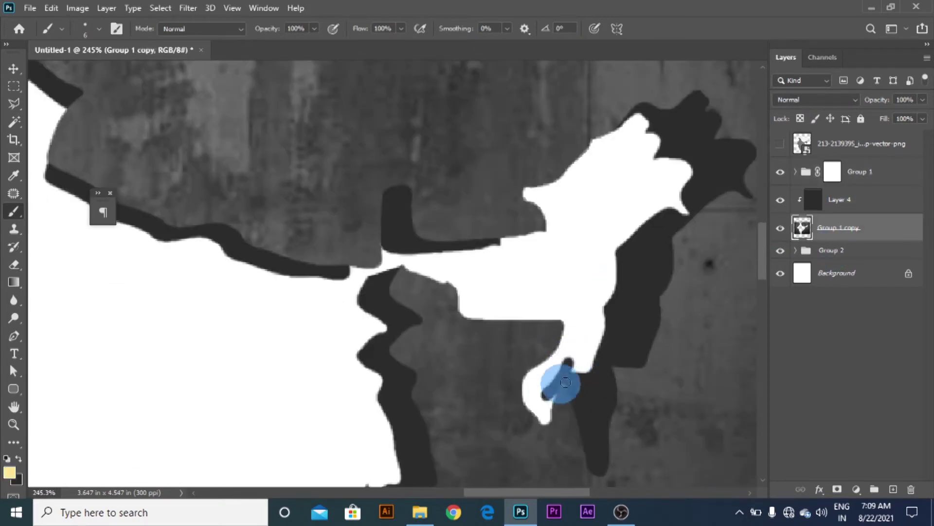
key(e)
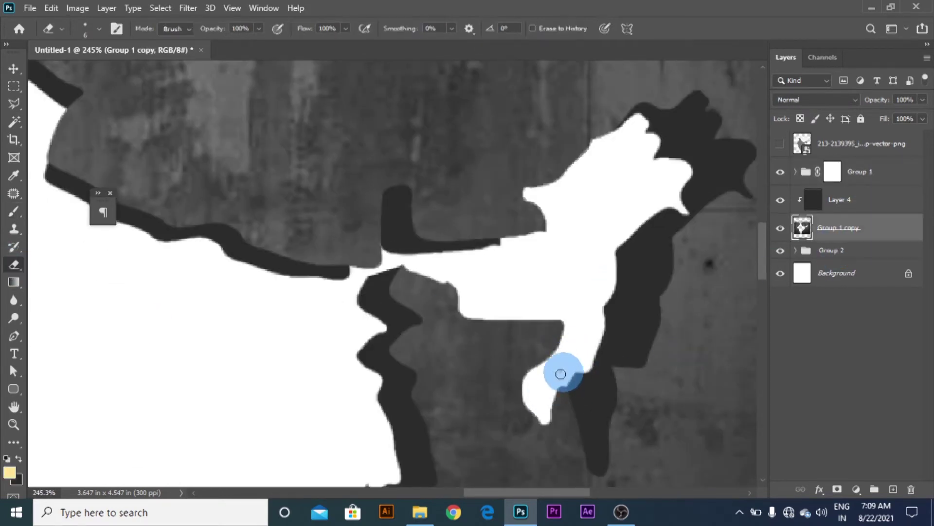
drag(691, 261, 572, 407)
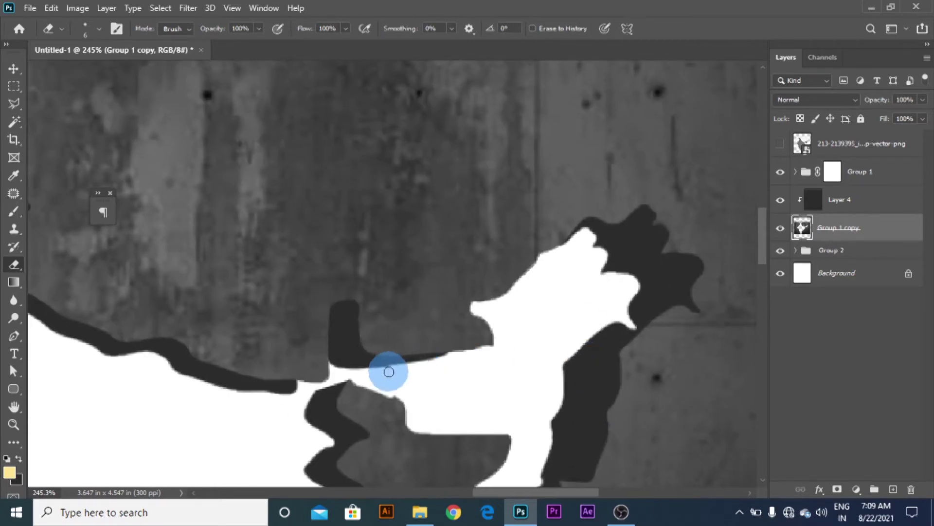
drag(419, 386, 611, 314)
Touch up the wall edge around the western peninsula by painting black on Group 1's layer mask with the 6 px brush.
mouse_move(675, 284)
mouse_down()
mouse_move(637, 276)
mouse_move(637, 308)
mouse_up()
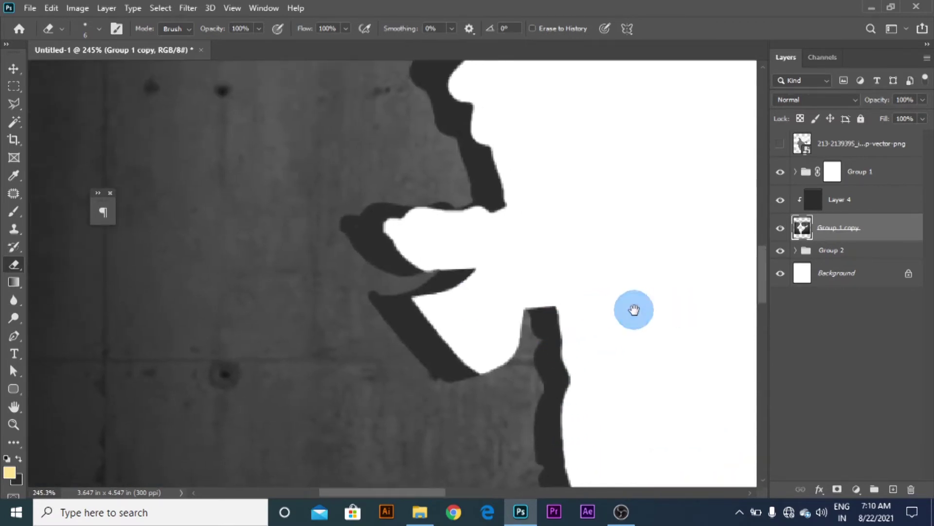
key(b)
click(829, 171)
drag(584, 340, 543, 302)
drag(496, 282, 507, 339)
drag(553, 358, 521, 251)
drag(470, 297, 479, 340)
Continue cleaning the cutout's rough edges toward the northeastern arm by painting black on Group 1's layer mask.
drag(599, 317, 368, 429)
scroll(369, 428, up, 4)
scroll(428, 423, up, 4)
drag(432, 358, 436, 392)
scroll(435, 394, down, 9)
drag(579, 158, 480, 363)
drag(650, 230, 514, 462)
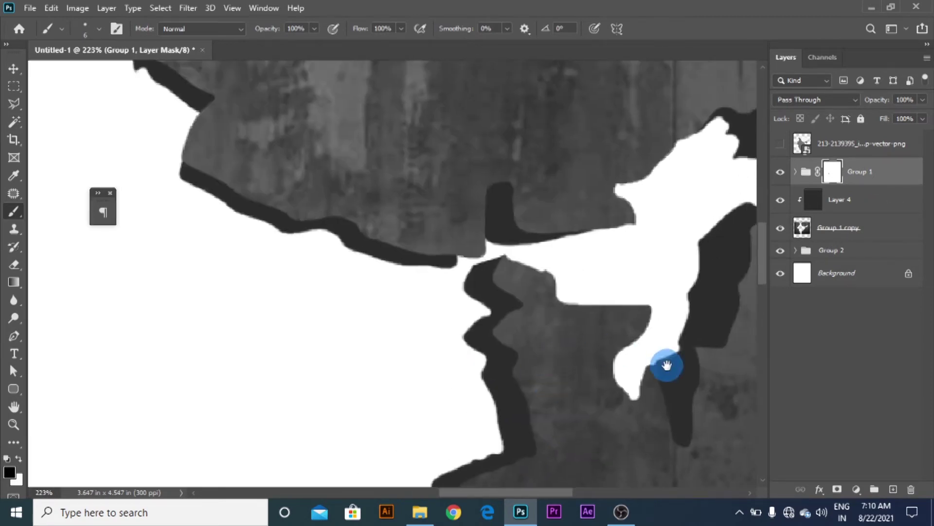
drag(666, 365, 494, 445)
drag(586, 300, 569, 344)
drag(645, 261, 666, 314)
Erase stray dark remnants along the map's northeastern and southeastern edges on Group 1 copy.
click(840, 228)
click(14, 265)
mouse_move(568, 337)
mouse_down()
mouse_move(577, 334)
mouse_move(565, 305)
mouse_up()
scroll(554, 463, down, 6)
drag(554, 462, 623, 243)
scroll(516, 311, up, 6)
drag(453, 405, 540, 126)
scroll(375, 287, up, 10)
scroll(335, 273, down, 12)
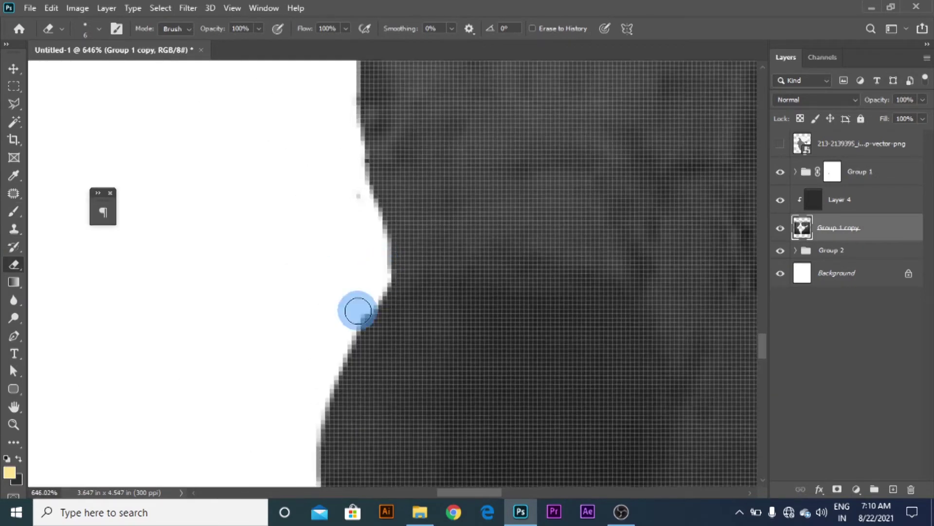
key(v)
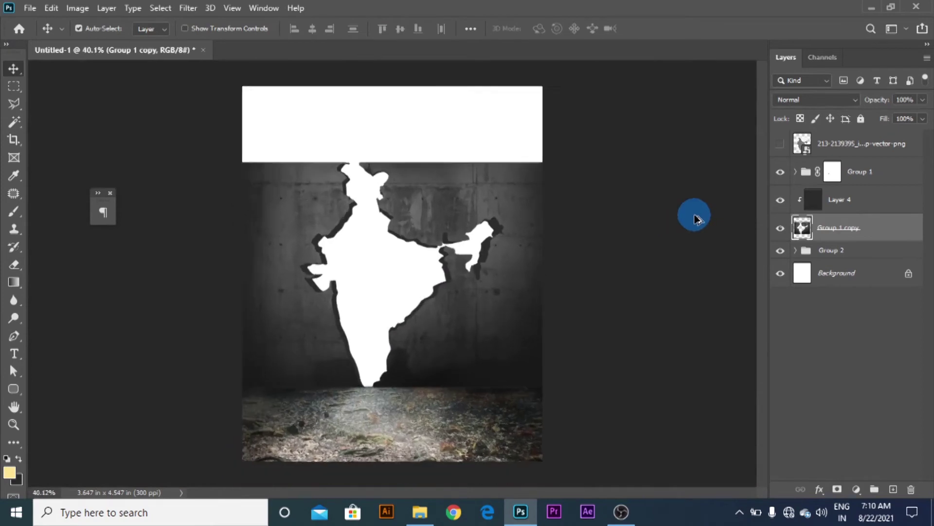
click(14, 88)
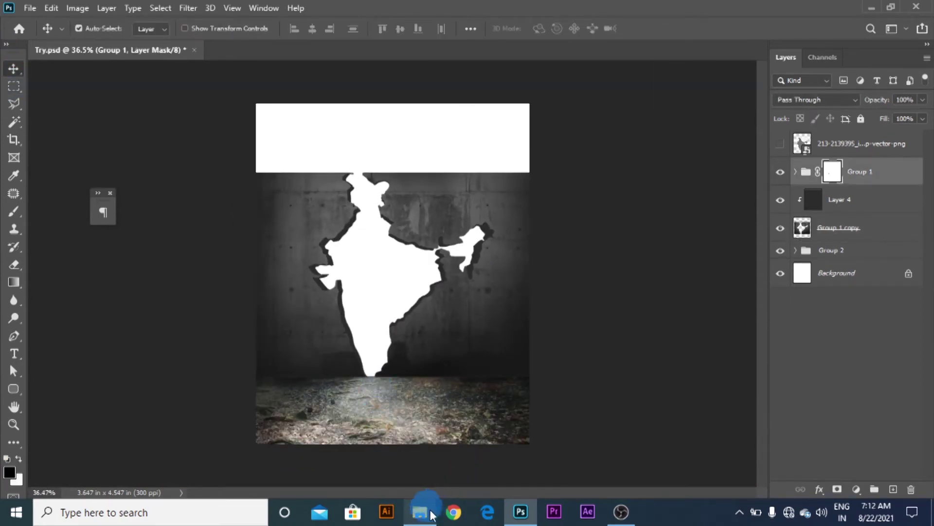
Place the sunset sky image from File Explorer into the poster above Group 1 and commit it.
click(421, 512)
scroll(472, 396, up, 5)
drag(624, 341, 438, 236)
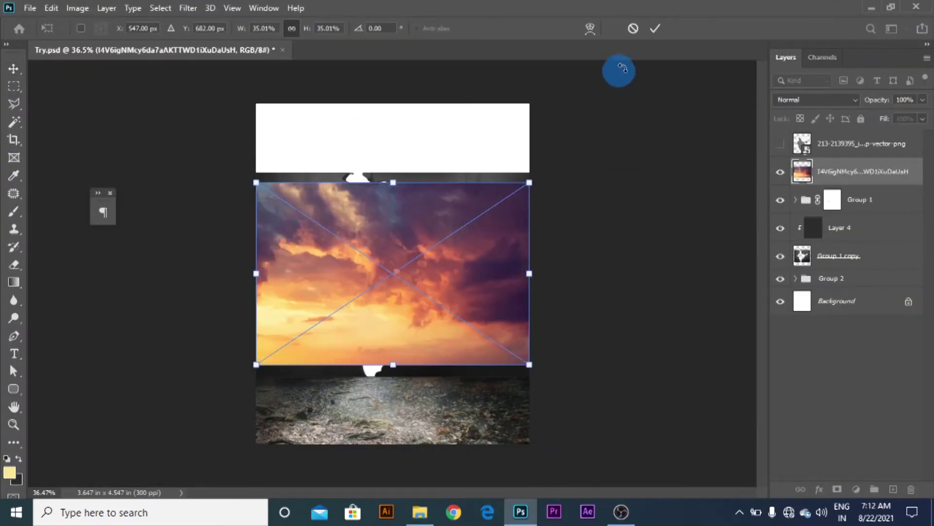
click(655, 28)
Group Group 1, Layer 4, Group 1 copy and Group 2 together into a new group.
click(858, 205)
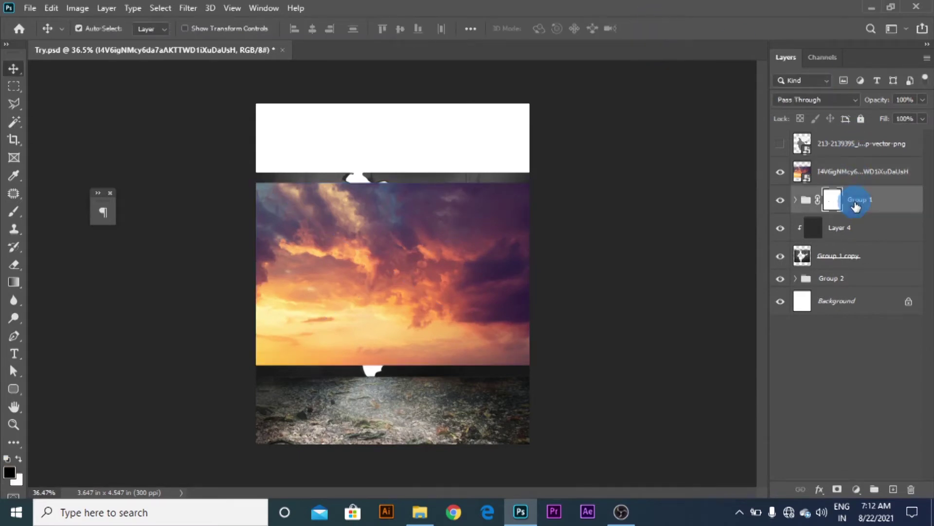
shift+click(852, 281)
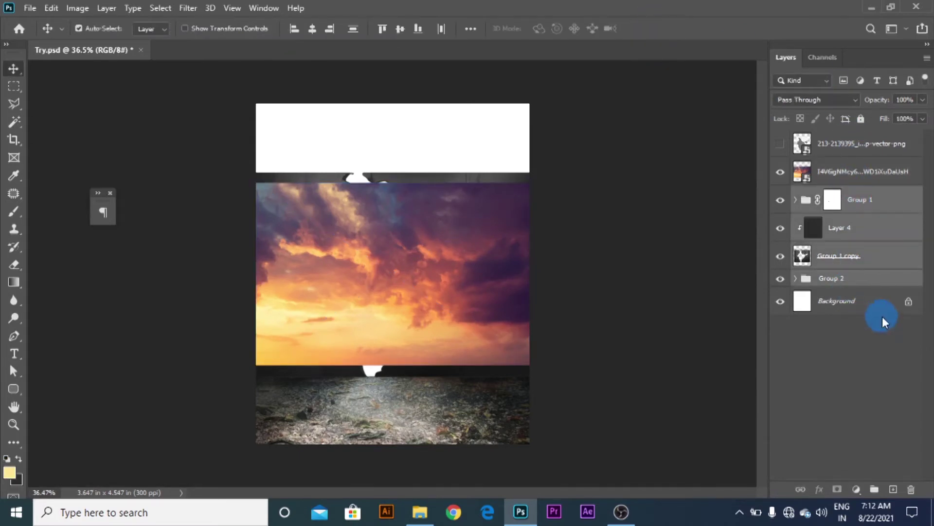
click(871, 489)
Delete the hidden map vector PNG layer.
click(829, 174)
click(838, 147)
drag(837, 148, 911, 490)
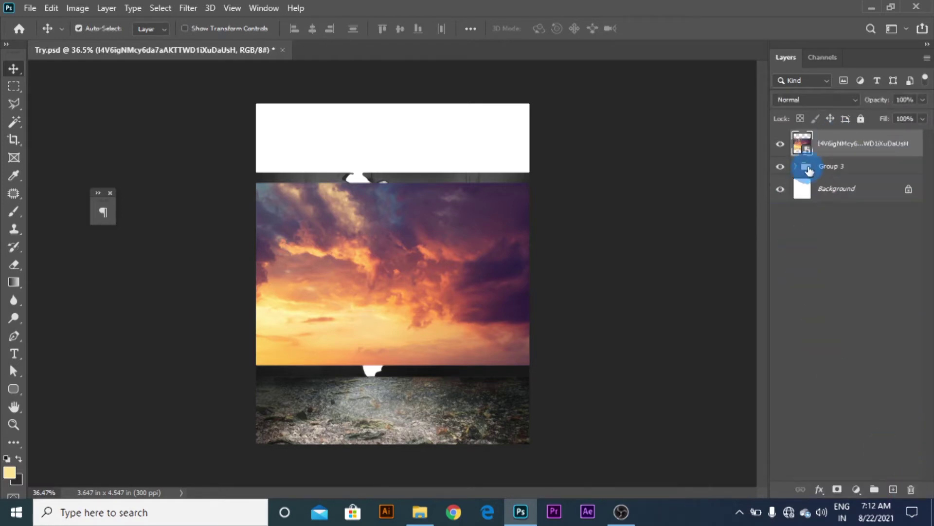
Reorder the sky layer below Group 3 and scale it to 87.94%, covering the blank upper band and the map's northern half.
drag(844, 145, 847, 181)
drag(510, 321, 493, 159)
key(ctrl+t)
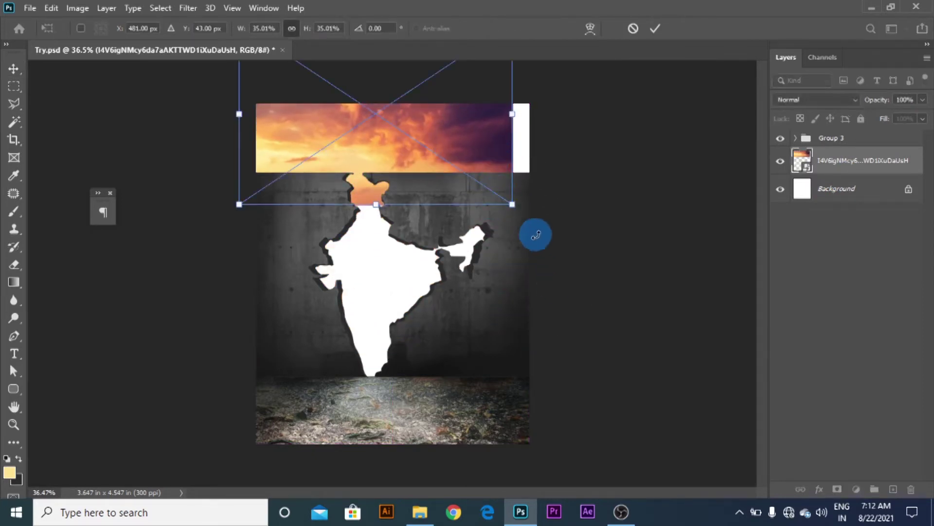
drag(513, 203, 680, 350)
drag(561, 267, 564, 225)
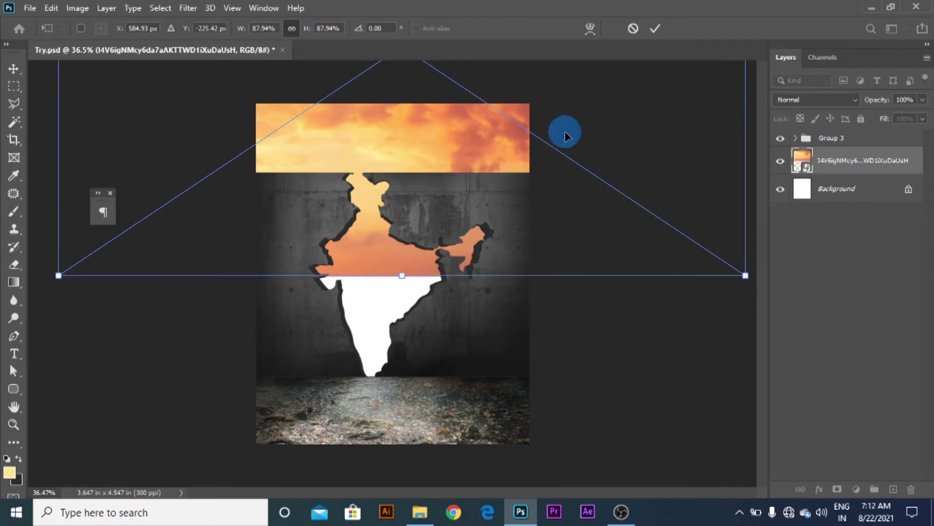
click(657, 28)
scroll(439, 241, down, 2)
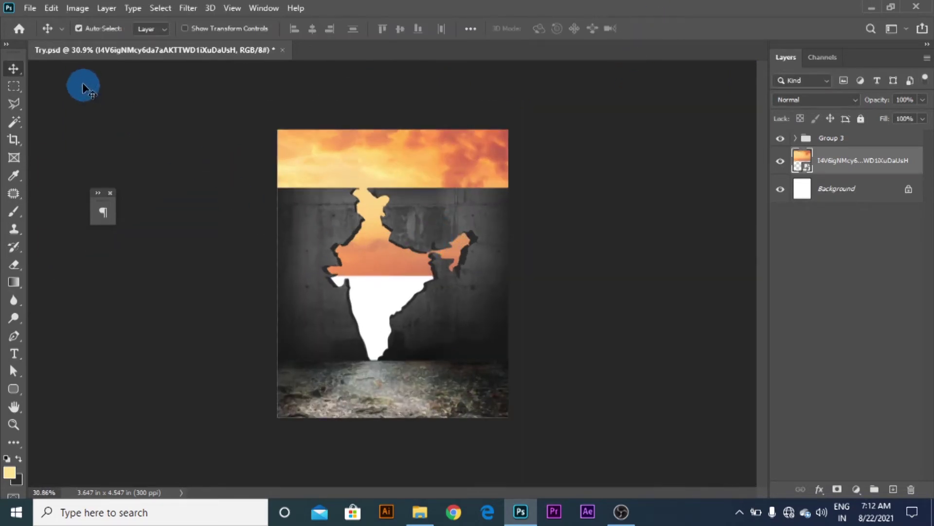
Rasterize the sky layer and convert it back to a smart object.
right_click(840, 152)
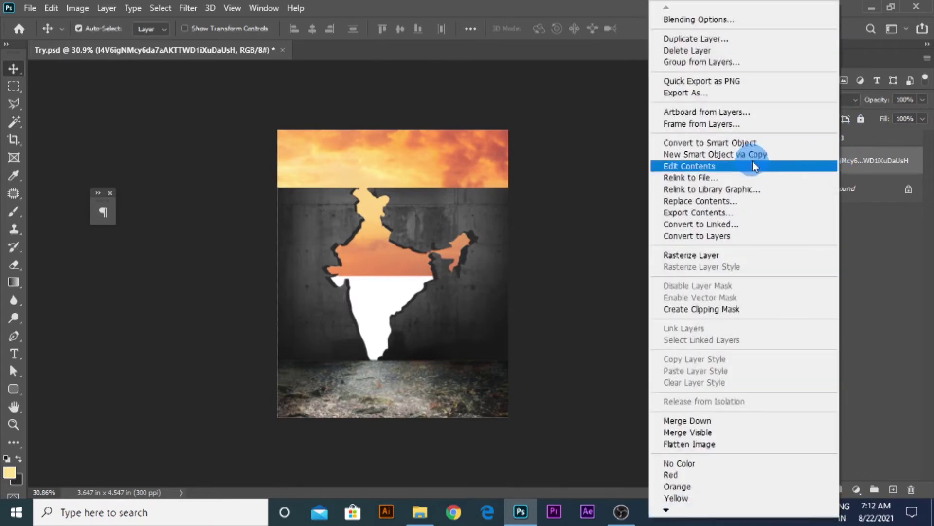
click(714, 254)
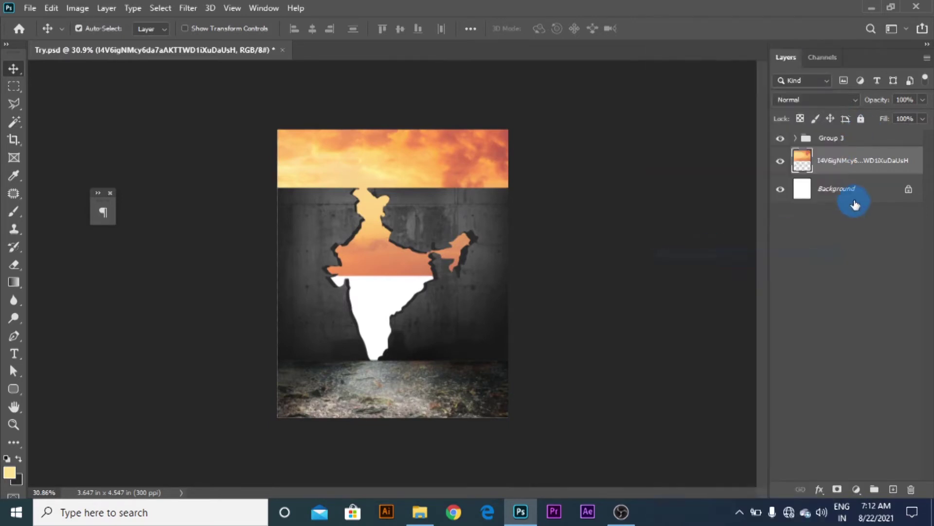
right_click(866, 168)
click(725, 189)
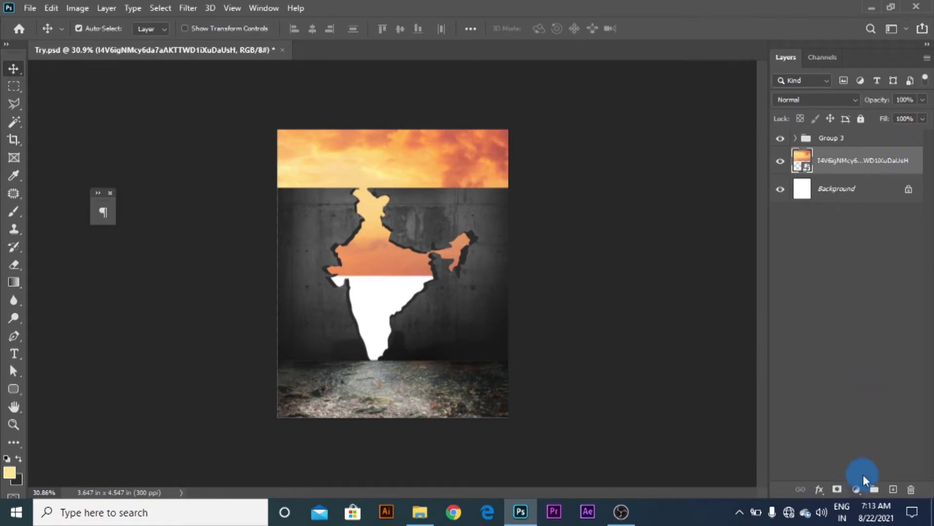
Add a Black & White adjustment layer clipped to the sky and set its opacity to 49%.
click(858, 488)
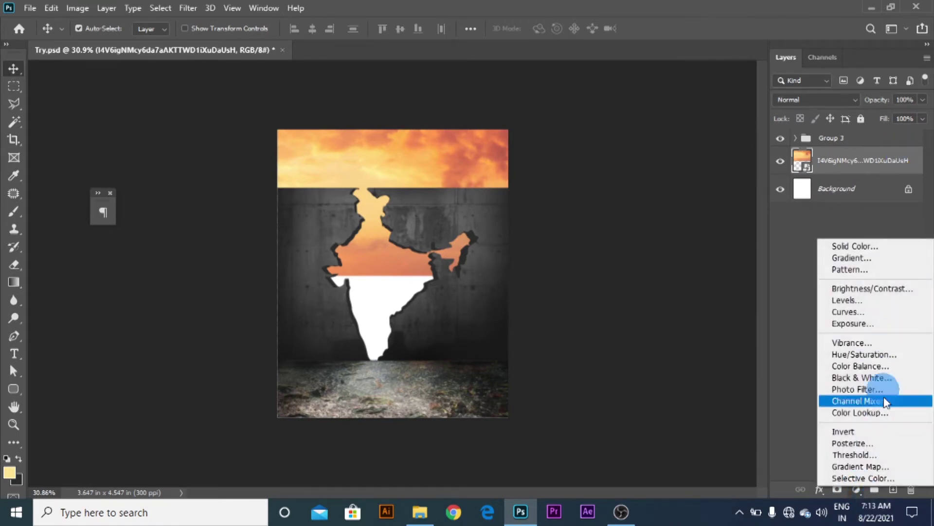
click(881, 379)
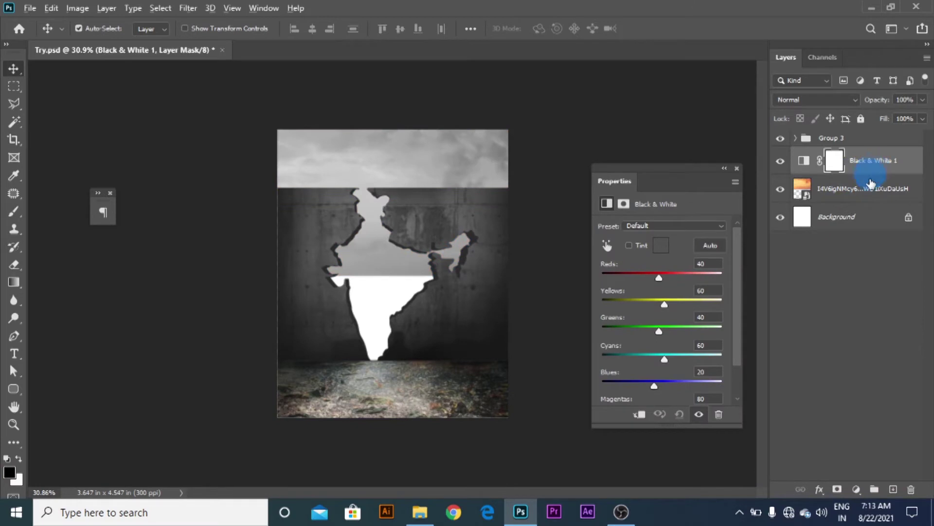
alt+click(869, 173)
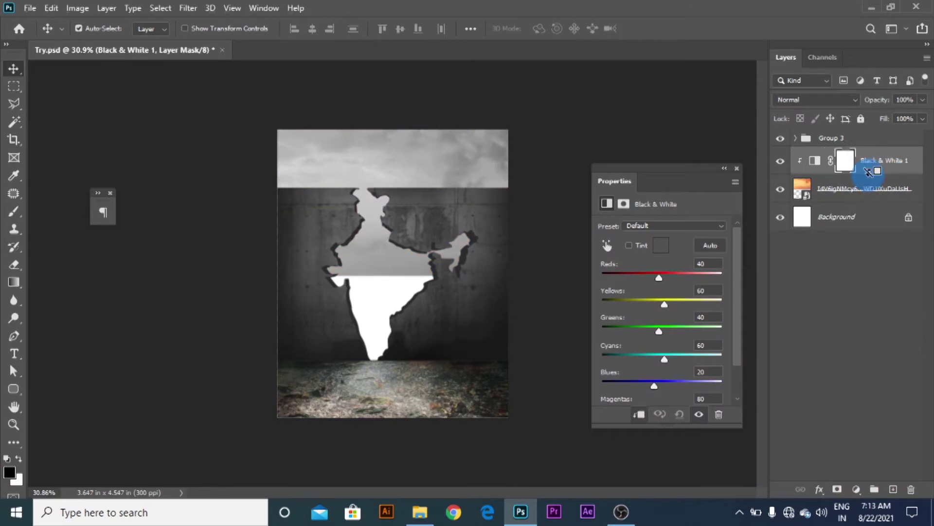
click(922, 99)
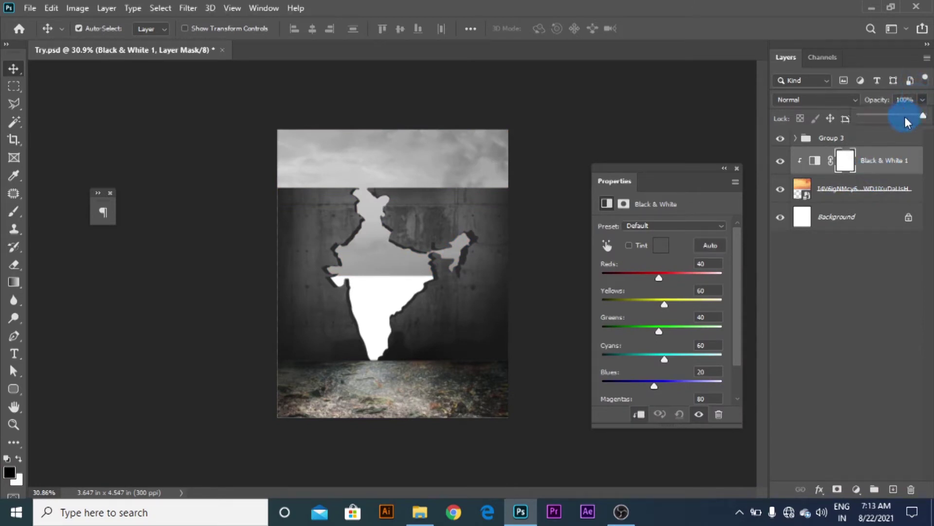
drag(901, 115, 874, 115)
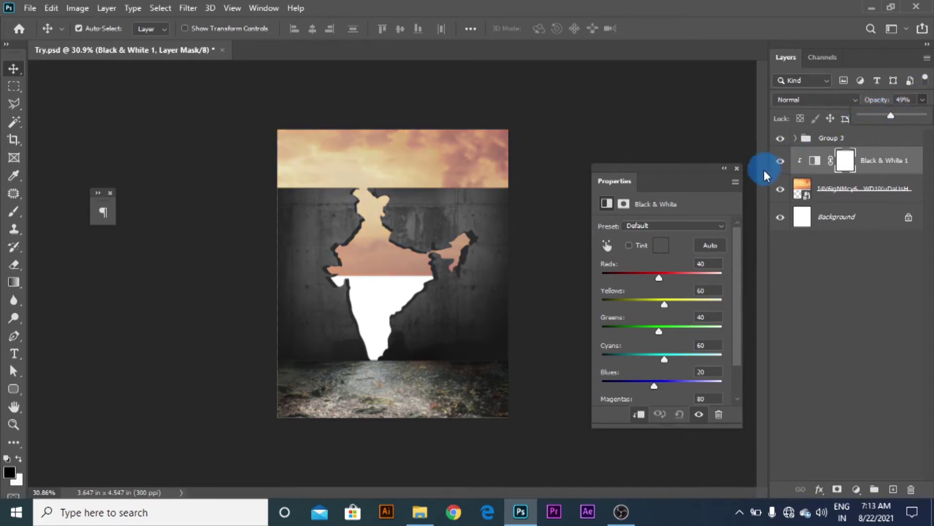
Hide the Black & White adjustment and add a Hue/Saturation adjustment to the sky layer with Saturation set to -45.
click(781, 163)
click(837, 192)
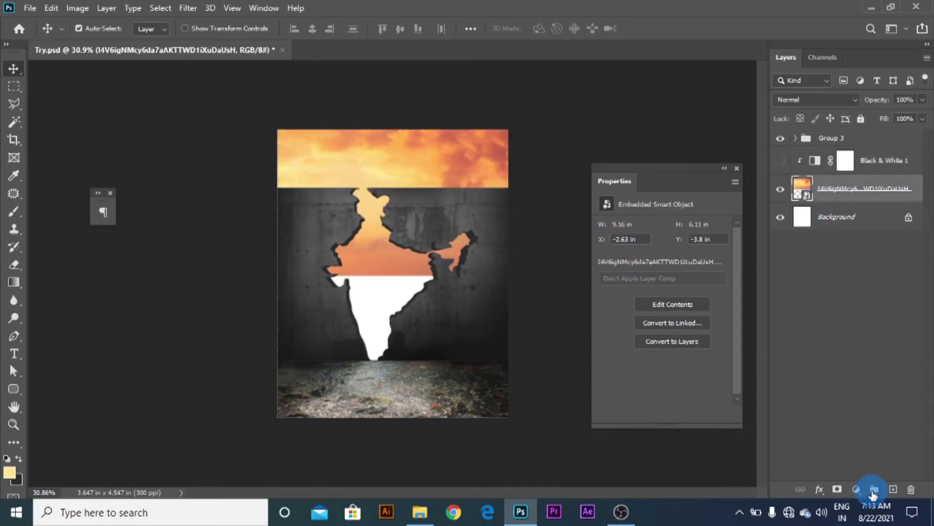
click(856, 489)
click(904, 360)
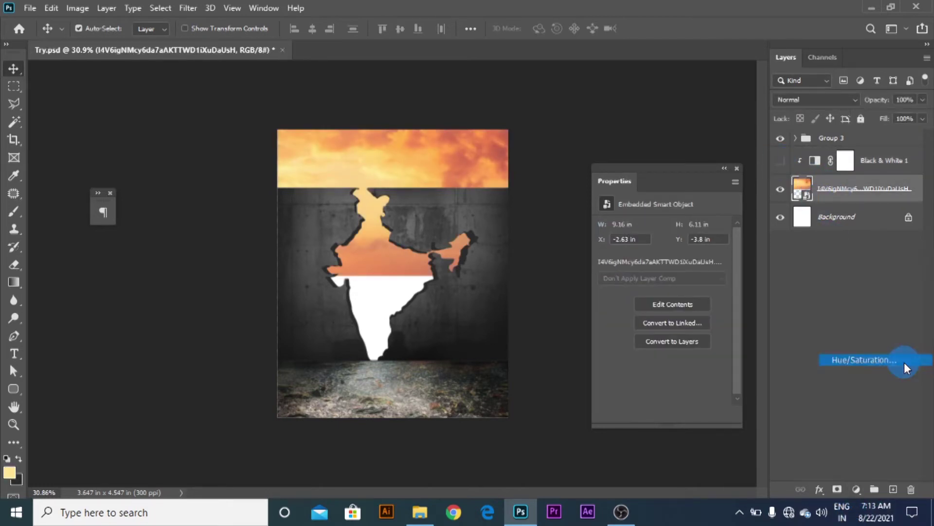
drag(703, 272, 661, 273)
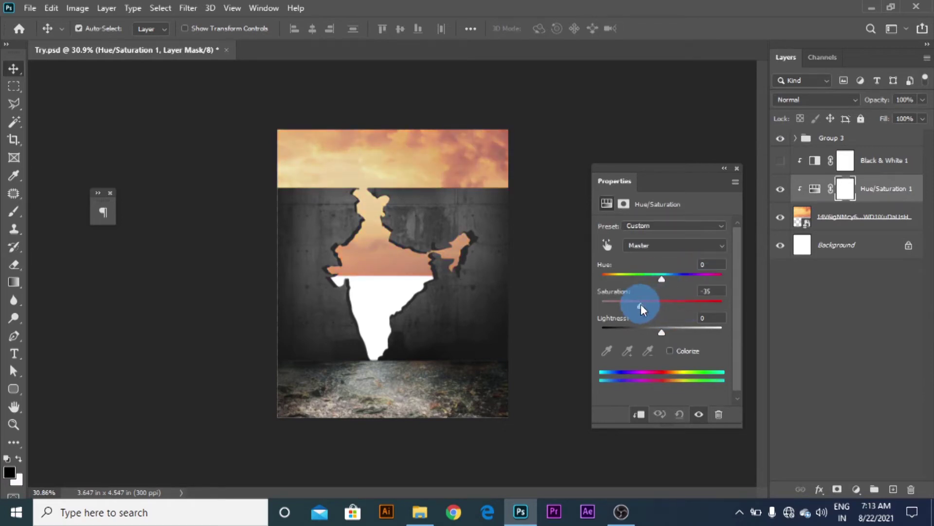
mouse_move(647, 304)
mouse_down()
mouse_move(689, 330)
mouse_move(645, 330)
mouse_move(618, 302)
mouse_move(635, 295)
mouse_up()
click(662, 327)
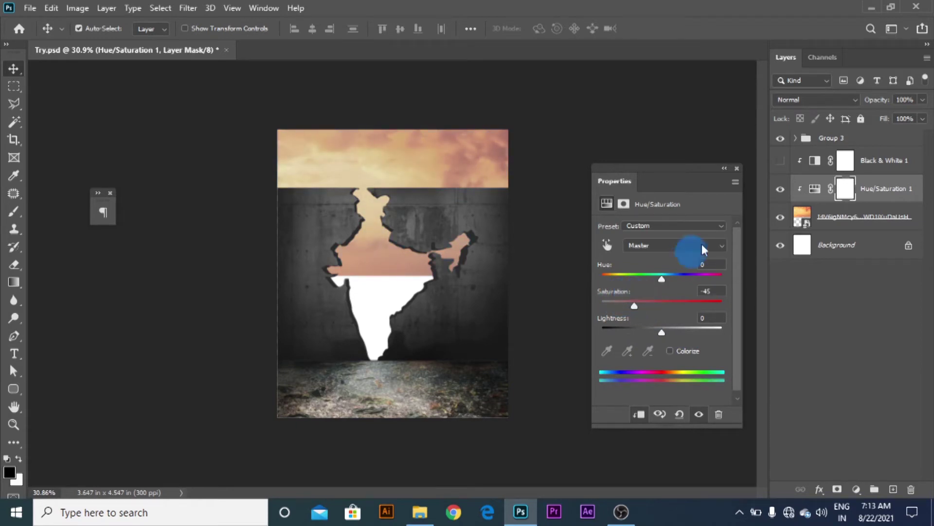
click(735, 168)
Hide the Hue/Saturation adjustment and show the Black & White adjustment on the sky.
click(783, 189)
click(776, 160)
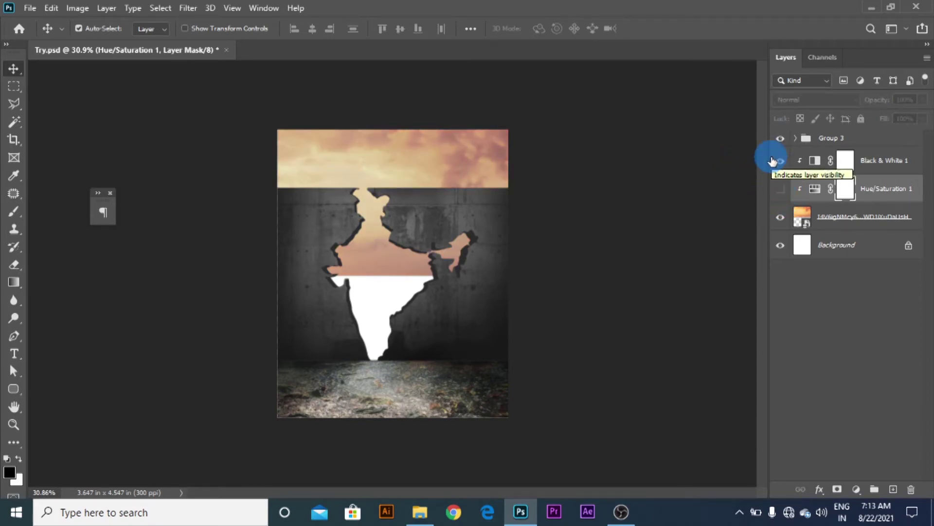
Enlarge the sky layer to 162.69% and reposition it so it fills the whole map cutout and the area above the wall.
click(849, 215)
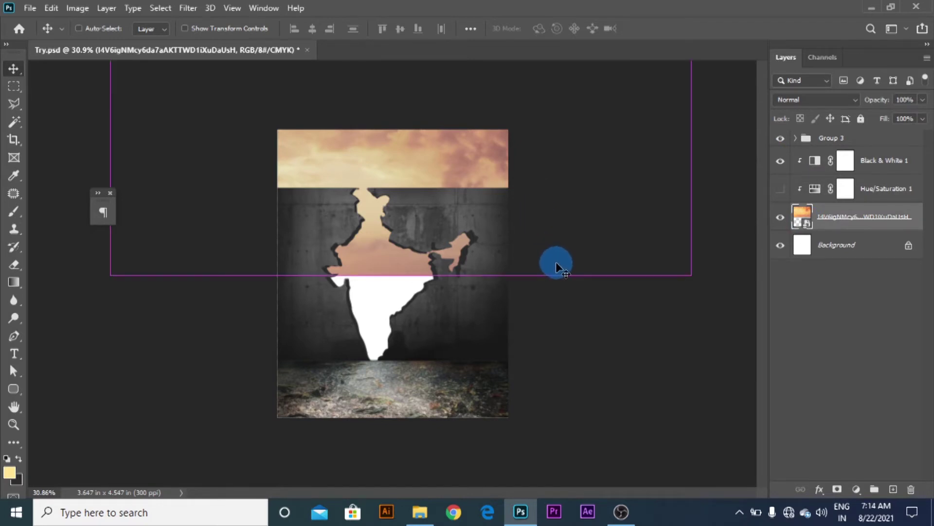
key(ctrl+t)
key(ctrl+minus)
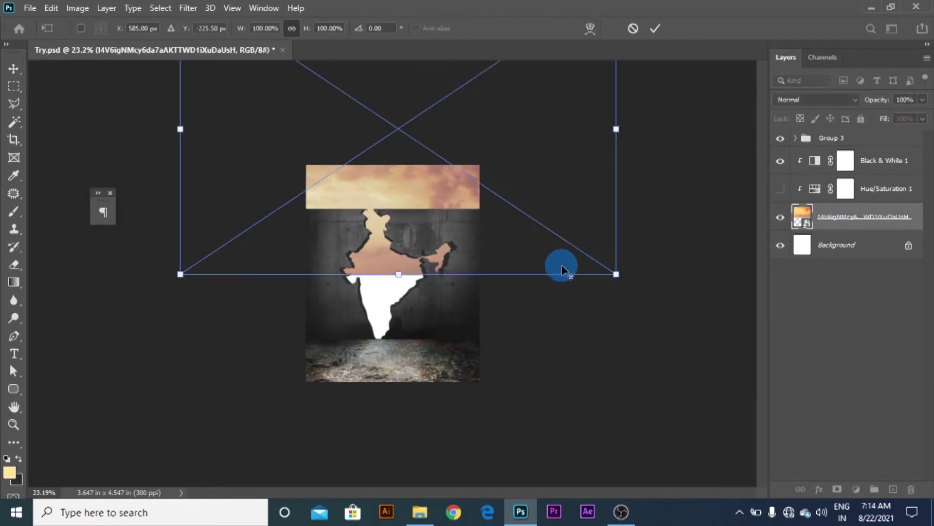
drag(618, 274, 753, 368)
drag(563, 302, 584, 269)
scroll(587, 287, down, 1)
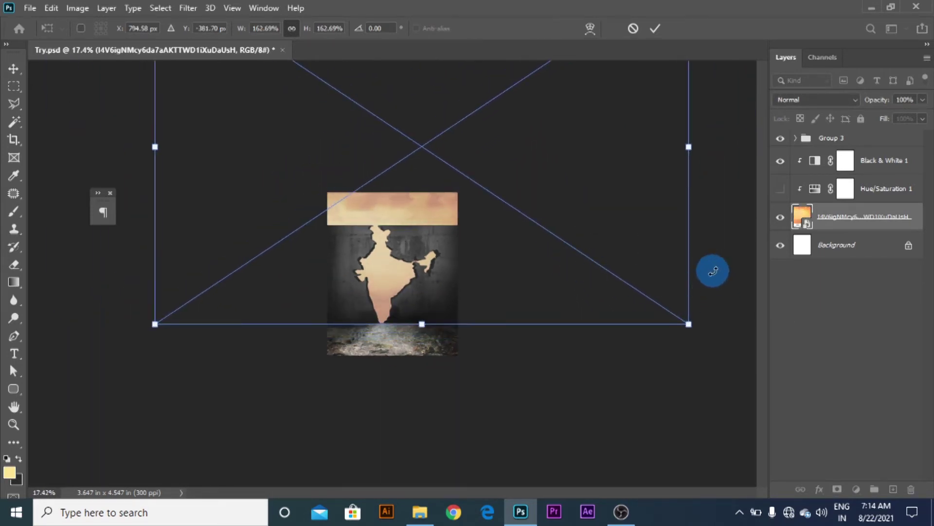
click(653, 30)
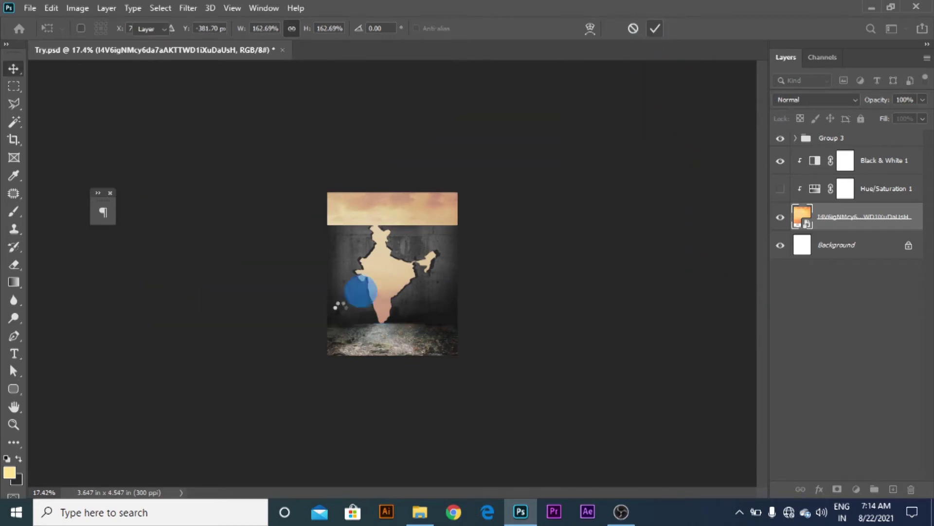
scroll(532, 194, up, 3)
Lower the Black & White adjustment's opacity to 30% and delete the Hue/Saturation adjustment layer.
click(805, 170)
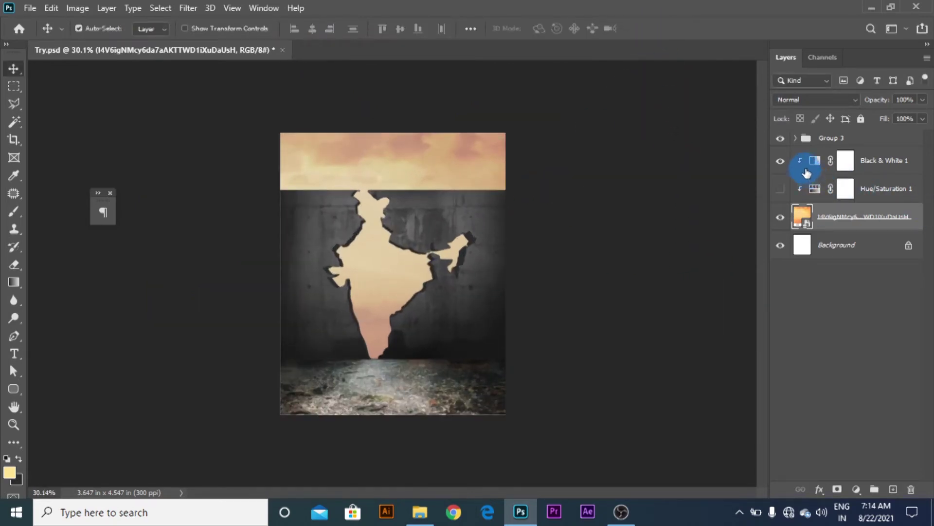
click(893, 159)
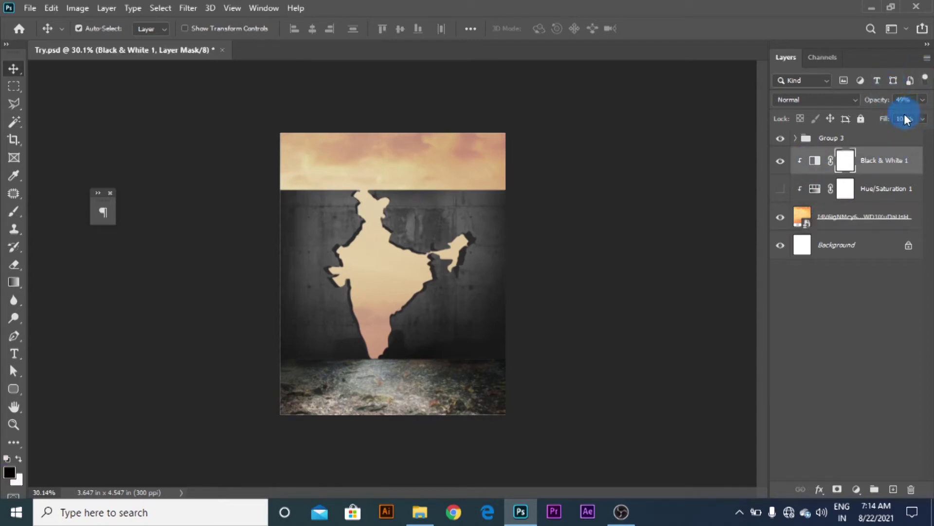
drag(888, 117, 874, 117)
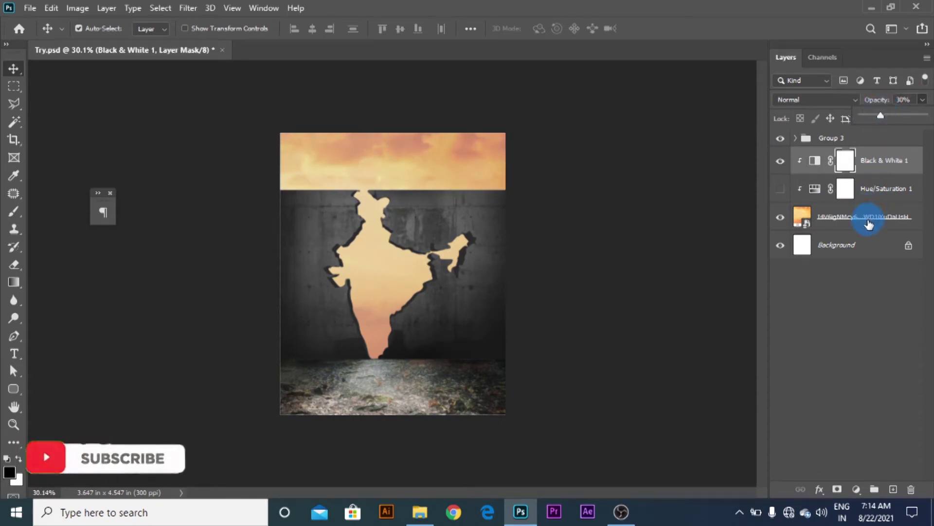
drag(881, 188, 911, 489)
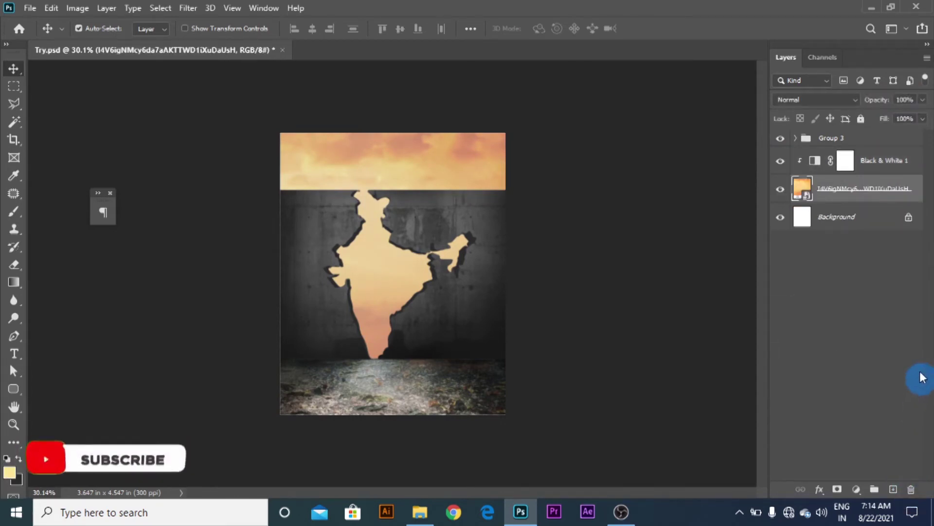
Add a layer mask to the sky layer and set up a black 700 px brush for painting on it.
click(837, 489)
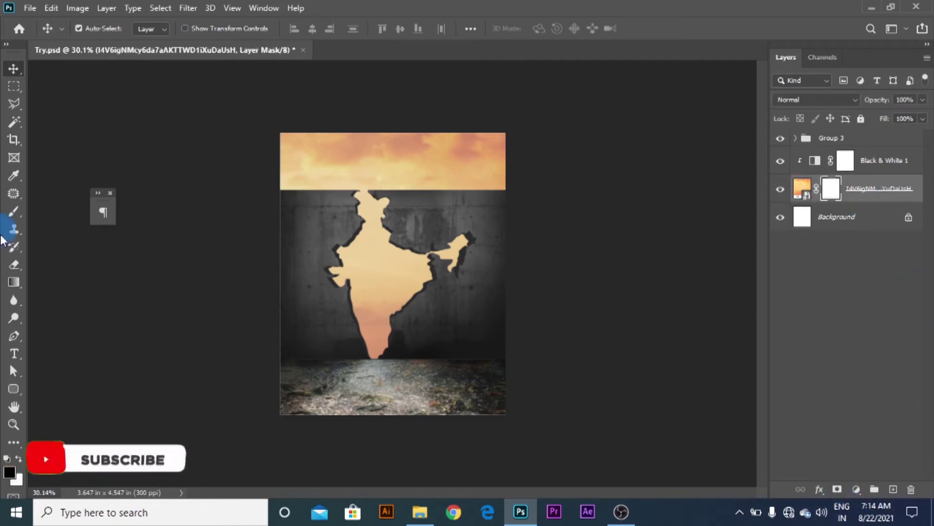
click(13, 211)
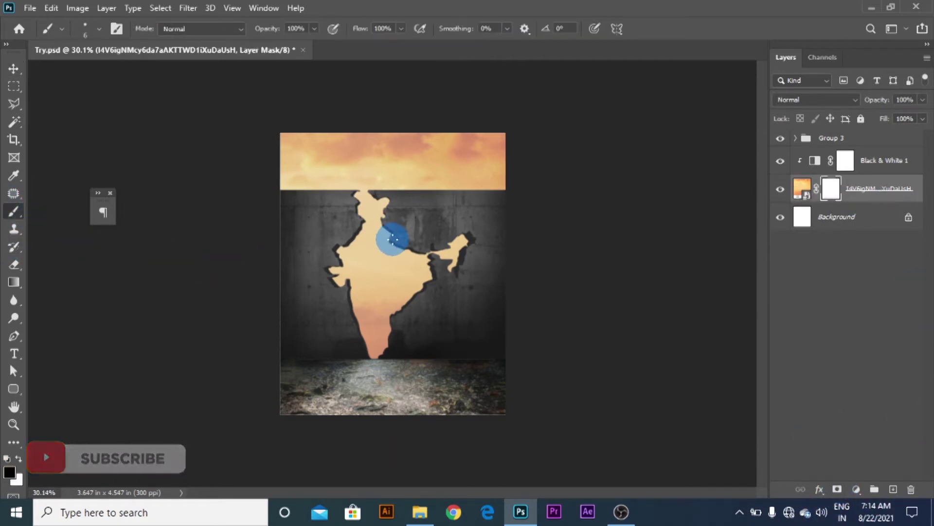
right_click(399, 260)
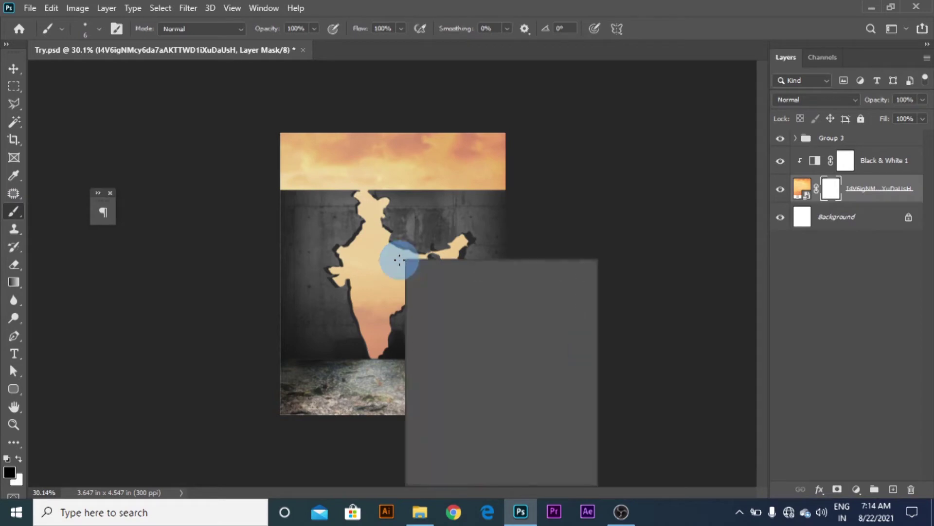
drag(512, 291, 525, 292)
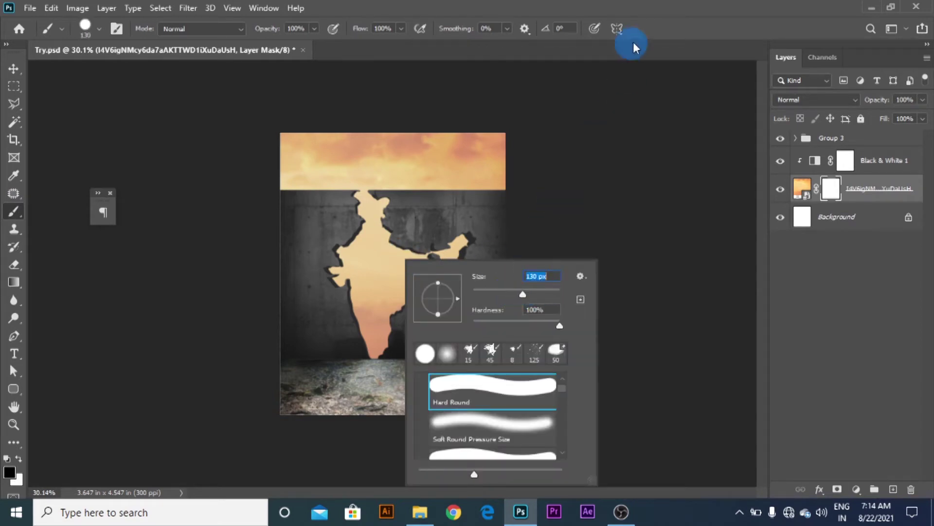
click(633, 44)
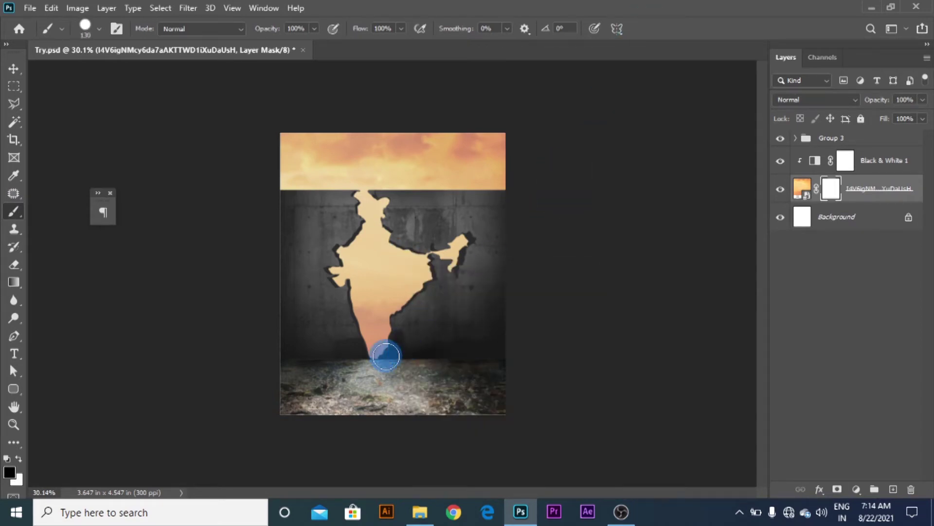
key(bracketright)
key(bracketright)
key(bracketright)
key(bracketright)
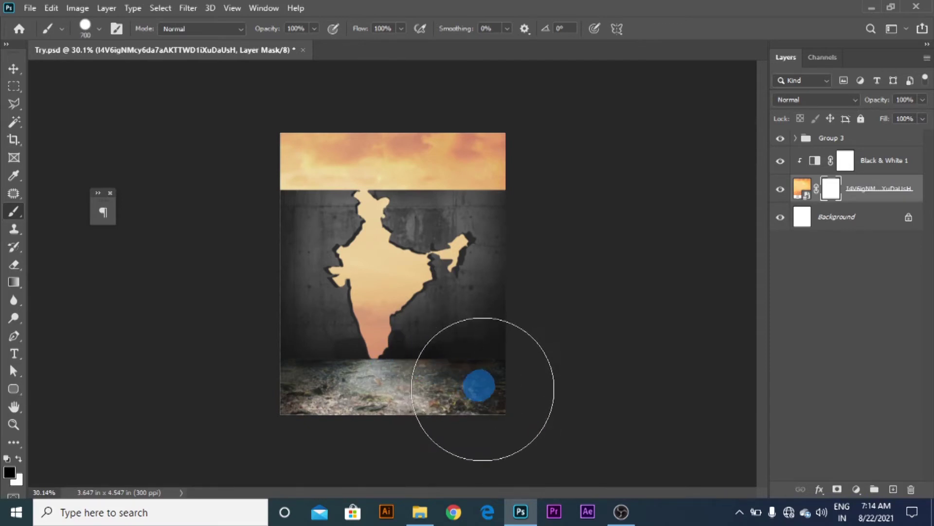
Undo the hard-edged test stroke and paint black with a soft round brush on the sky mask, fading the sky's lower part to white.
drag(480, 384, 221, 386)
key(ctrl+z)
right_click(406, 259)
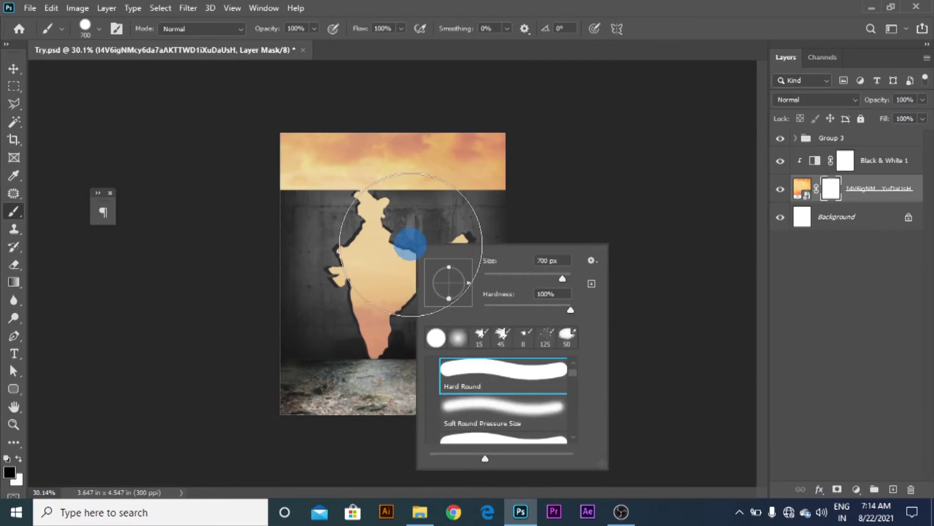
scroll(484, 398, up, 1)
click(483, 381)
click(688, 12)
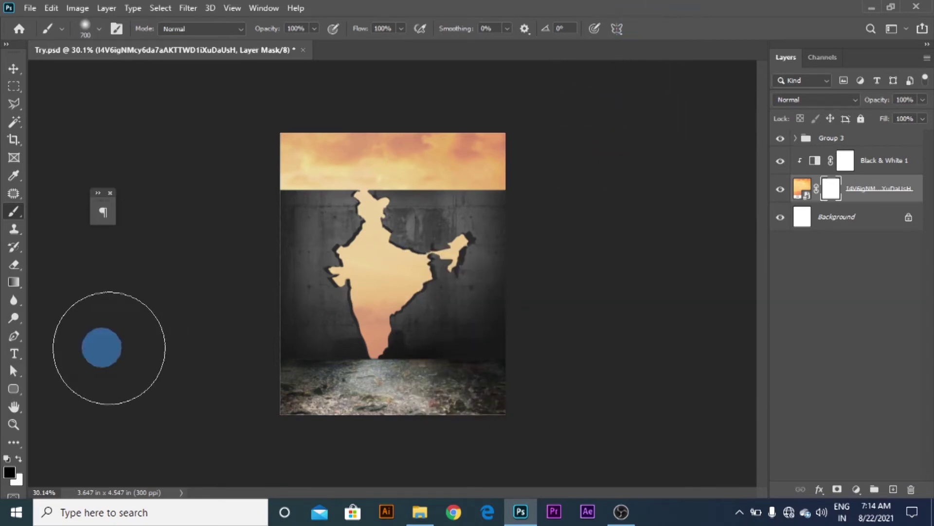
drag(101, 346, 721, 346)
drag(633, 318, 207, 358)
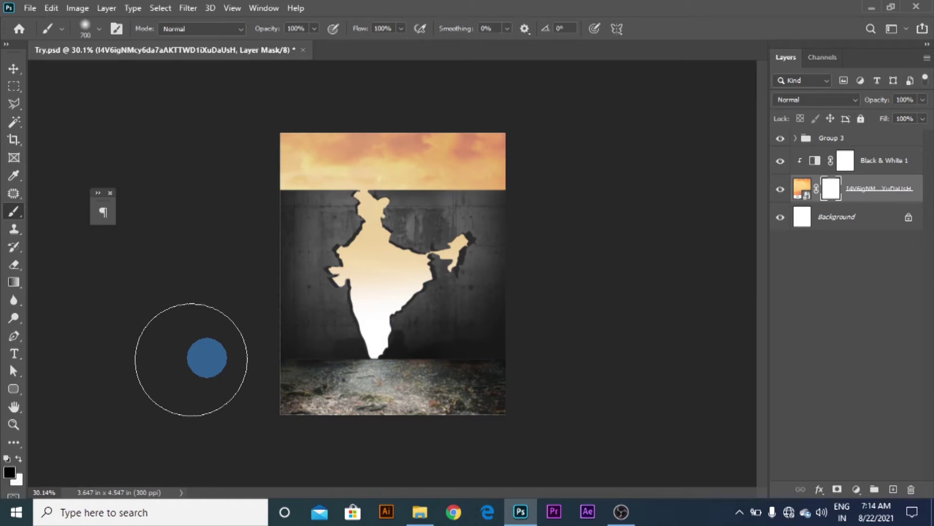
scroll(449, 332, down, 1)
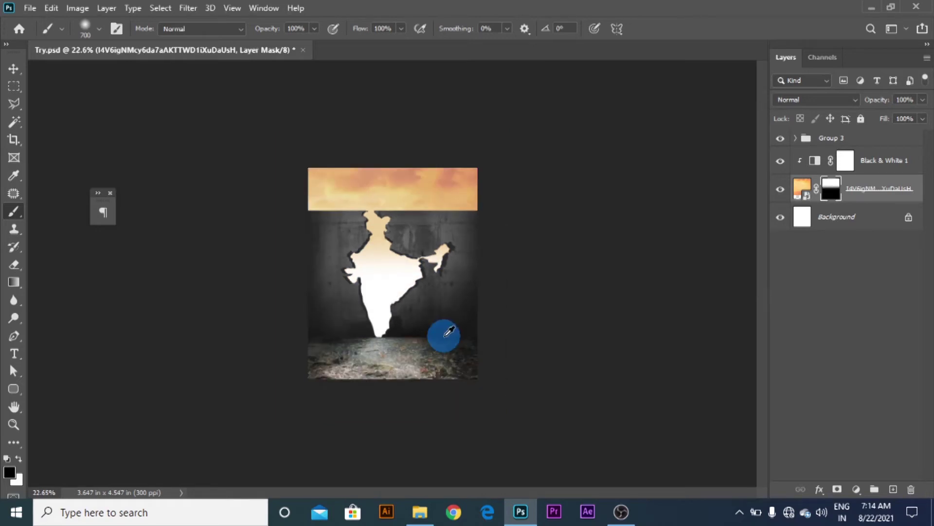
scroll(449, 332, up, 1)
click(13, 68)
click(613, 218)
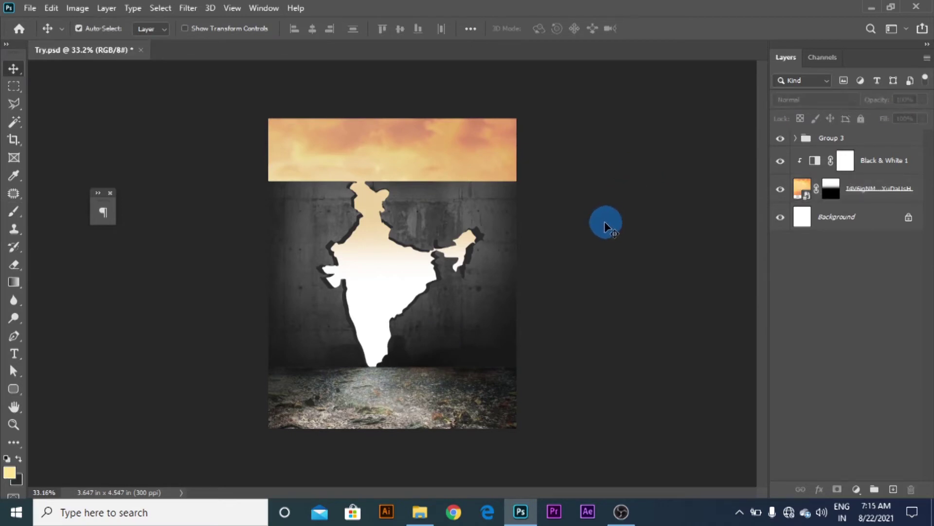
Apply a Brightness/Contrast adjustment to the sky layer with Brightness 17 and Contrast 24.
click(877, 205)
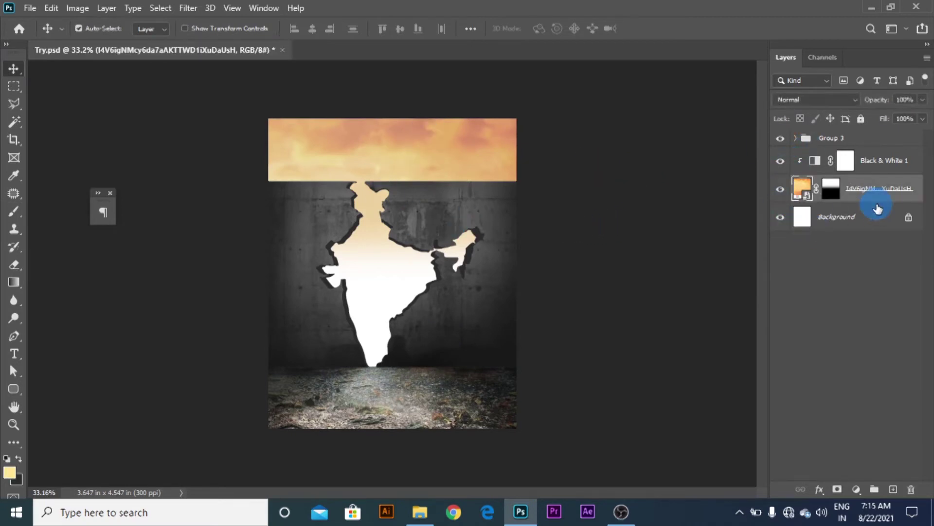
click(89, 13)
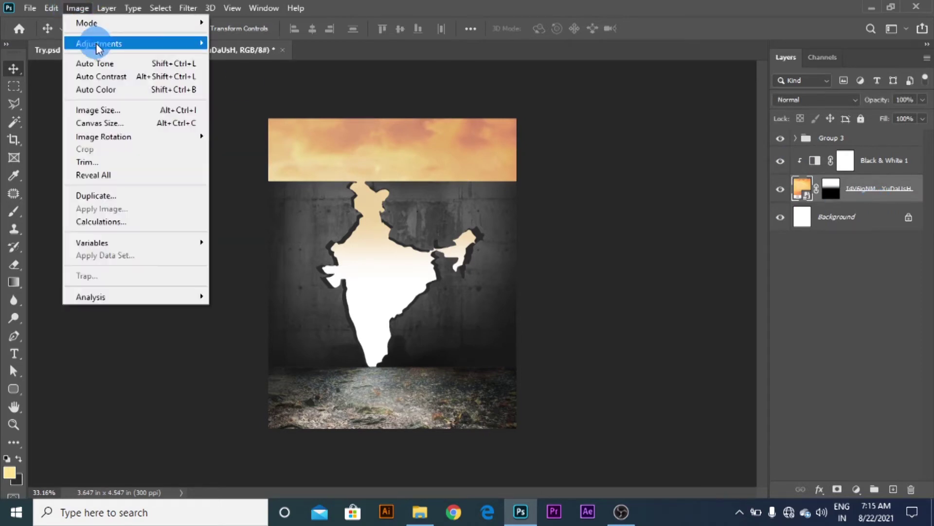
mouse_move(94, 42)
click(253, 43)
drag(463, 114, 654, 76)
mouse_move(617, 119)
mouse_down()
mouse_move(635, 115)
mouse_move(620, 114)
mouse_up()
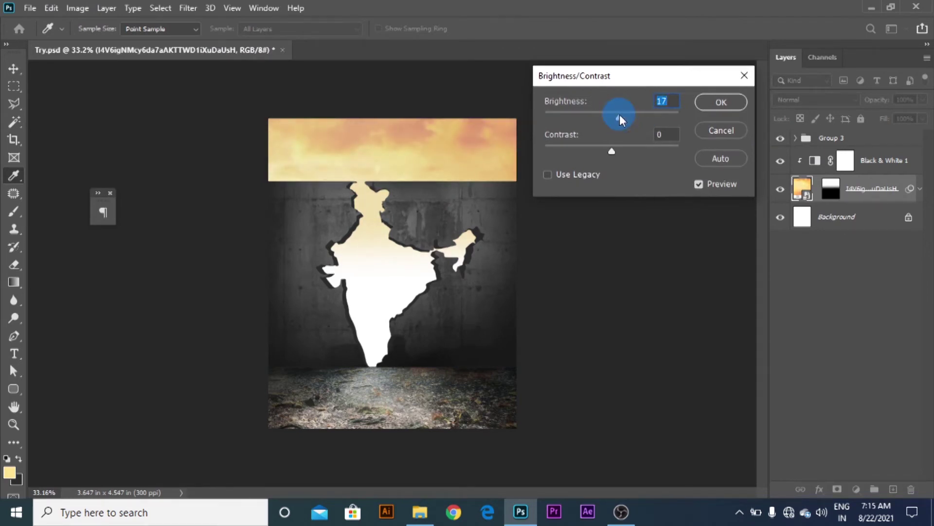
drag(629, 145, 628, 145)
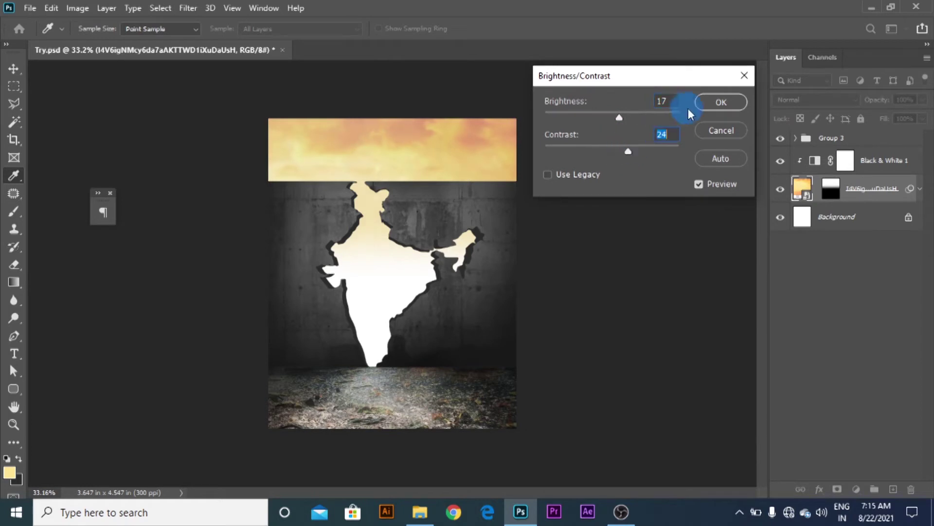
click(726, 103)
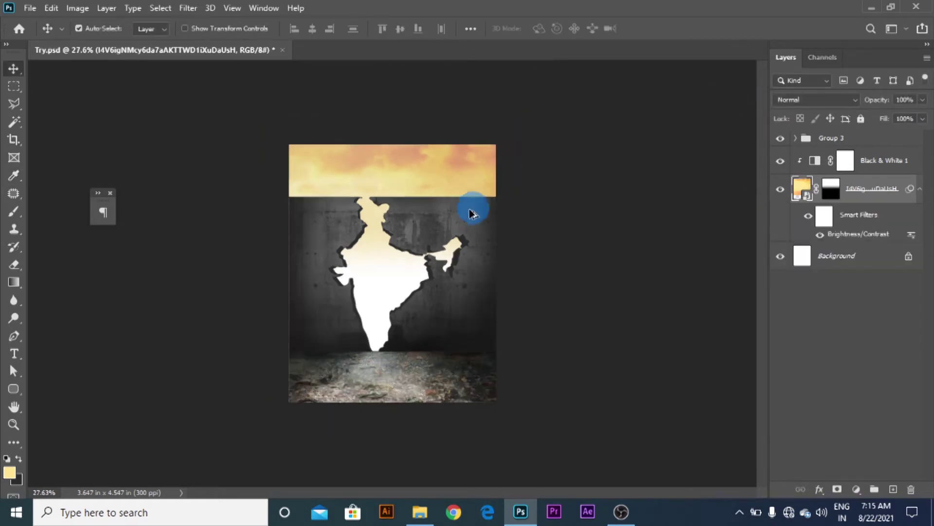
click(597, 215)
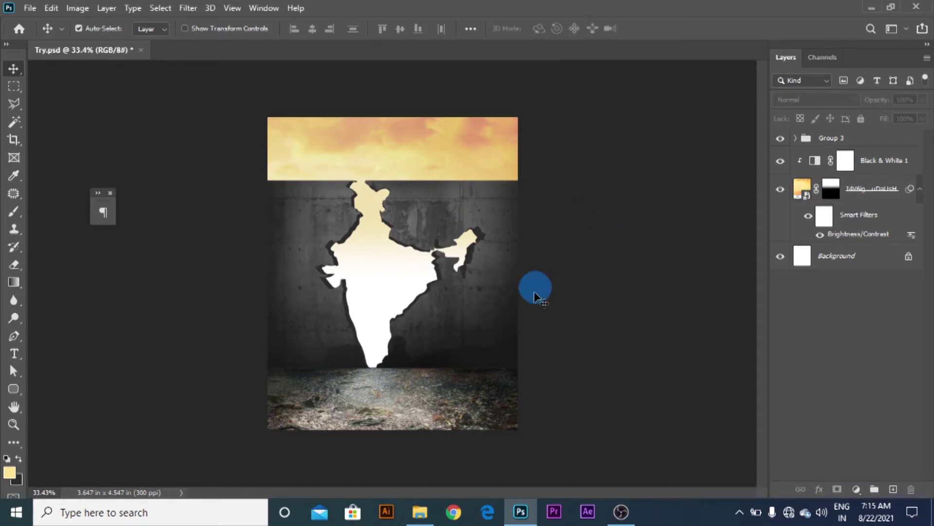
Place the barbed-wire fence image from File Explorer into the poster and set its blend mode to Linear Burn.
click(420, 511)
drag(828, 409, 437, 360)
click(648, 31)
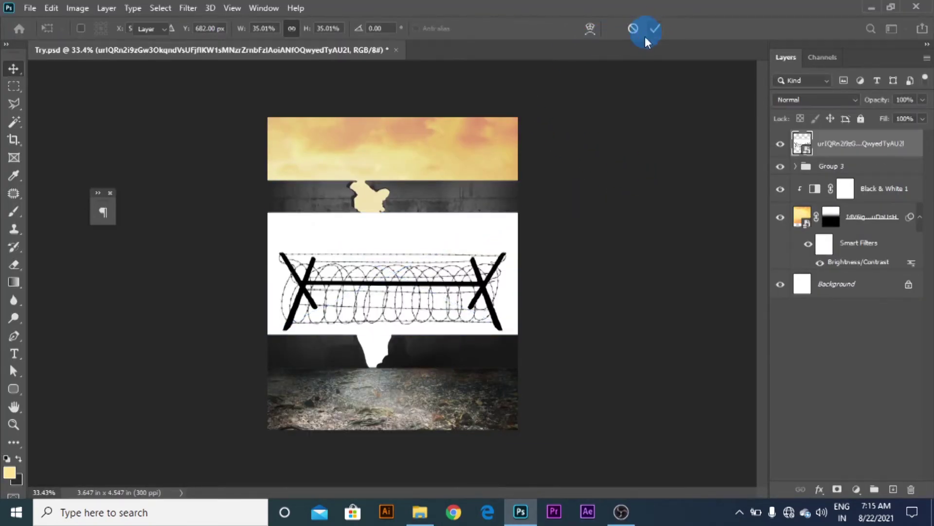
click(820, 104)
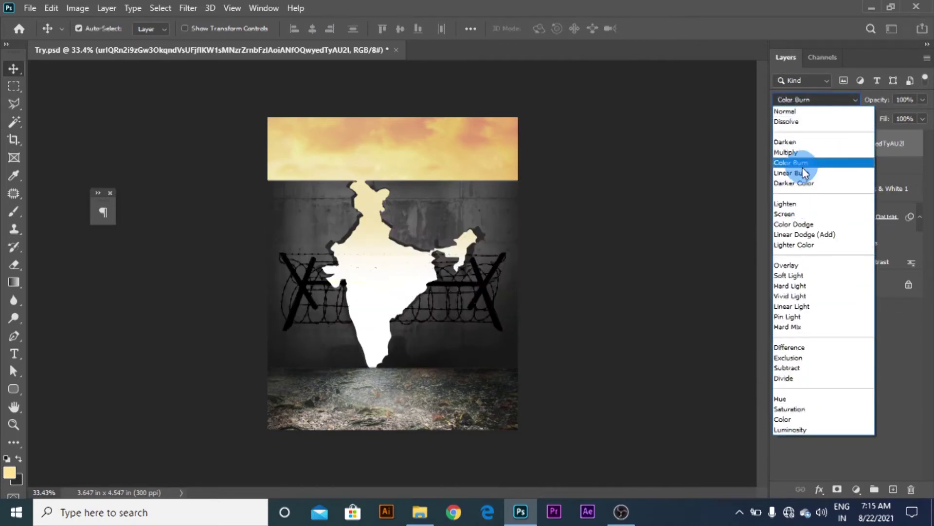
click(798, 173)
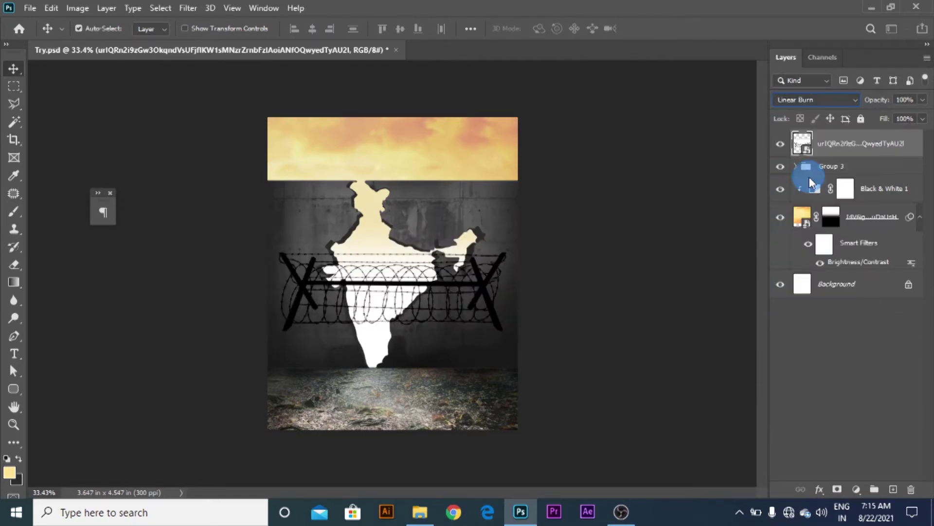
Scale the barbed-wire fence to 16.04% and position it over the right end of the wall's top edge.
mouse_move(506, 331)
mouse_down()
mouse_move(462, 258)
mouse_move(419, 148)
mouse_move(415, 158)
mouse_up()
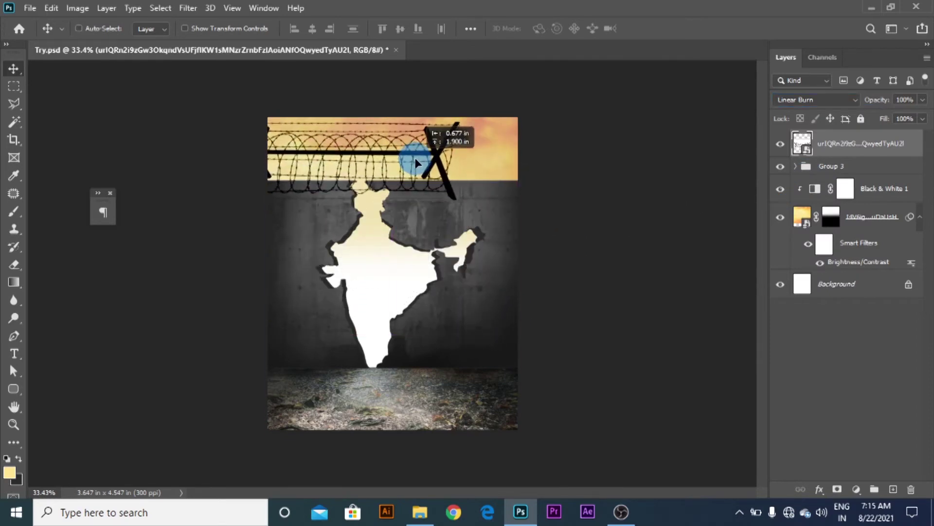
key(ctrl+t)
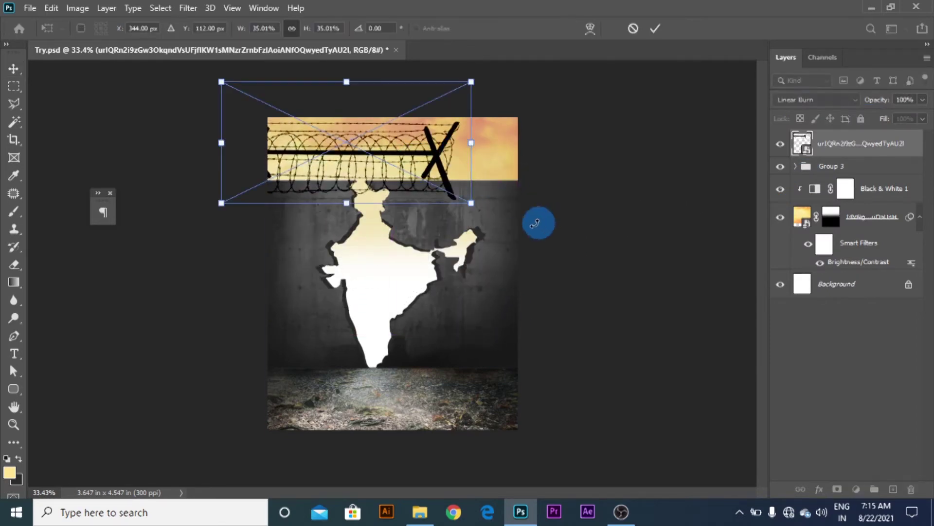
drag(472, 202, 466, 165)
scroll(531, 134, up, 8)
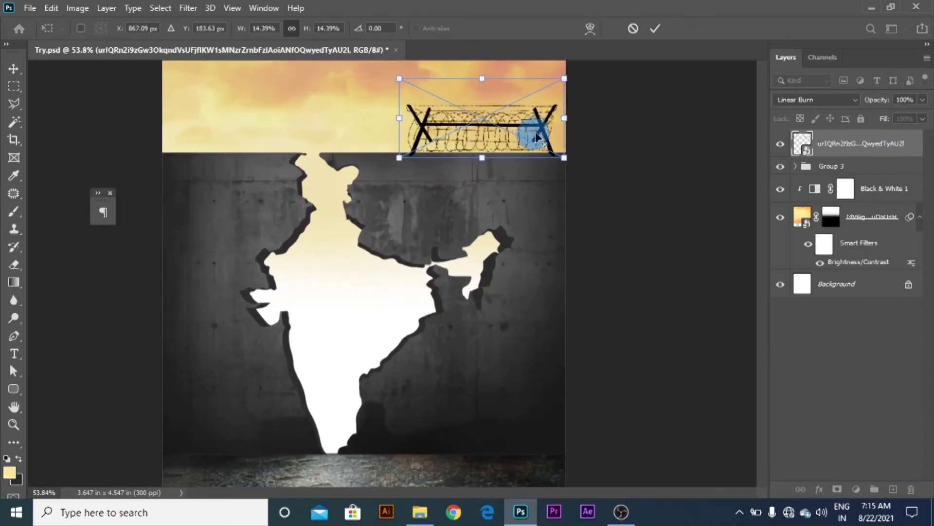
mouse_move(557, 166)
mouse_down()
mouse_move(567, 167)
mouse_move(538, 146)
mouse_move(550, 146)
mouse_move(554, 166)
mouse_up()
drag(558, 170, 555, 170)
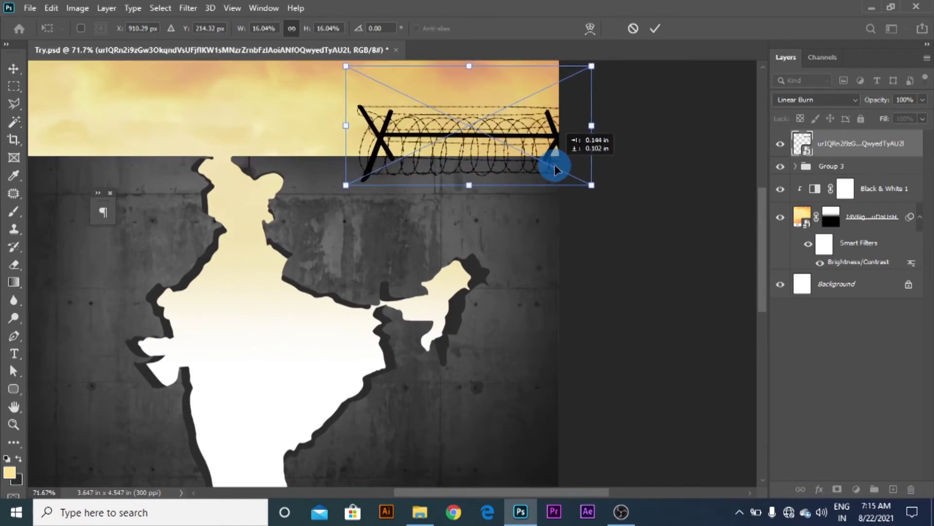
click(654, 29)
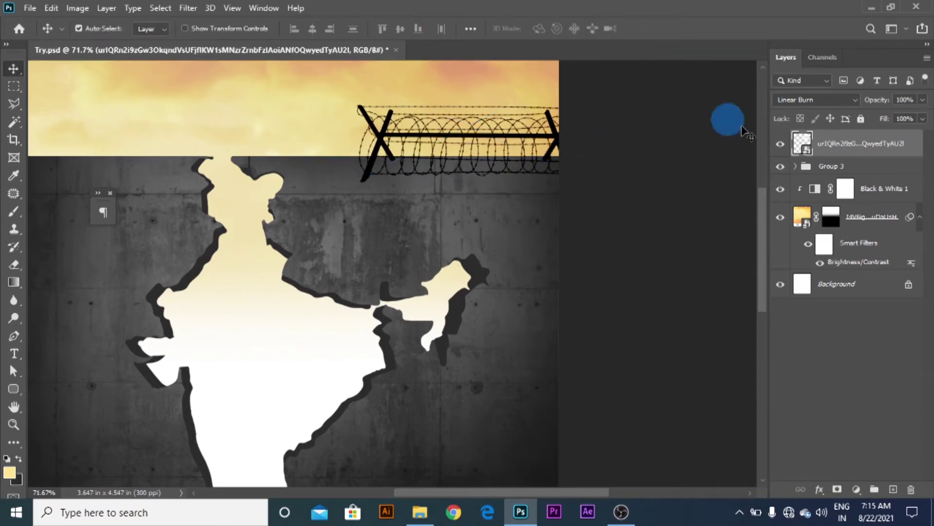
Move the barbed-wire layer beneath the wall group and spread two duplicates of it along the rest of the wall's top edge.
mouse_move(850, 146)
mouse_down()
mouse_move(855, 223)
mouse_move(862, 173)
mouse_move(847, 158)
mouse_up()
scroll(278, 235, down, 2)
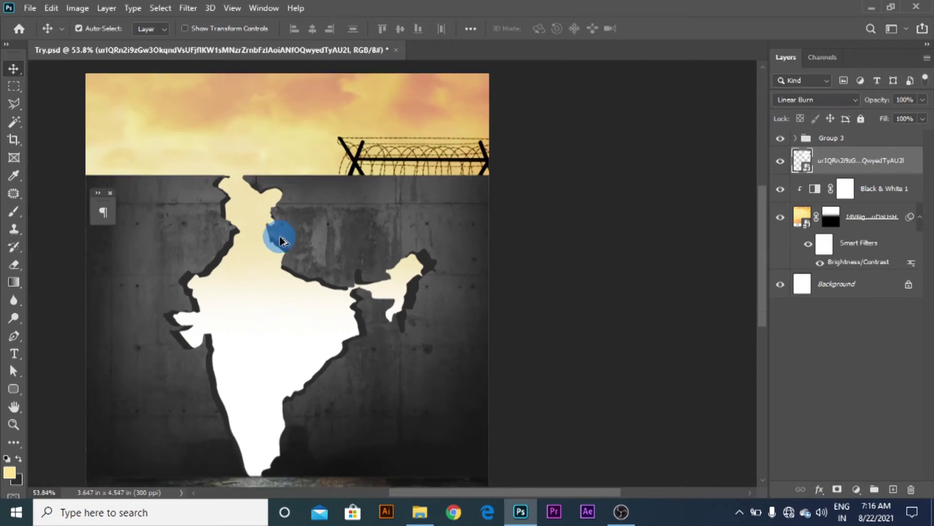
drag(441, 188, 354, 128)
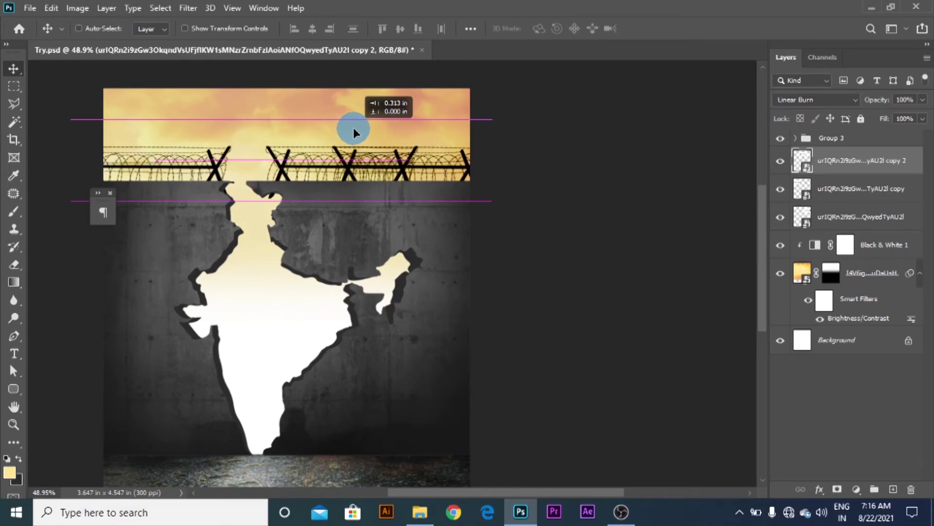
drag(354, 127, 351, 126)
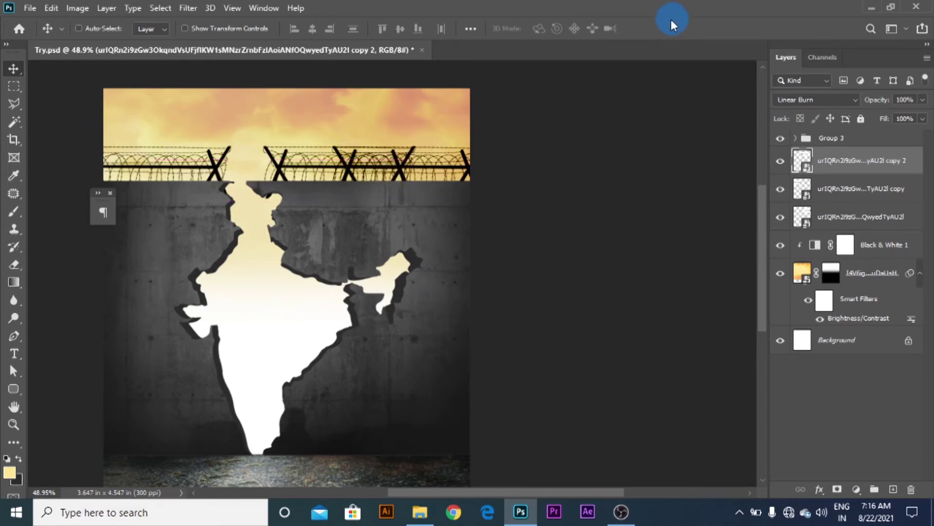
Shift the original barbed-wire layer along the wall until its end post crosses the neighbouring copy's post.
click(839, 213)
drag(546, 163, 501, 127)
scroll(415, 139, up, 4)
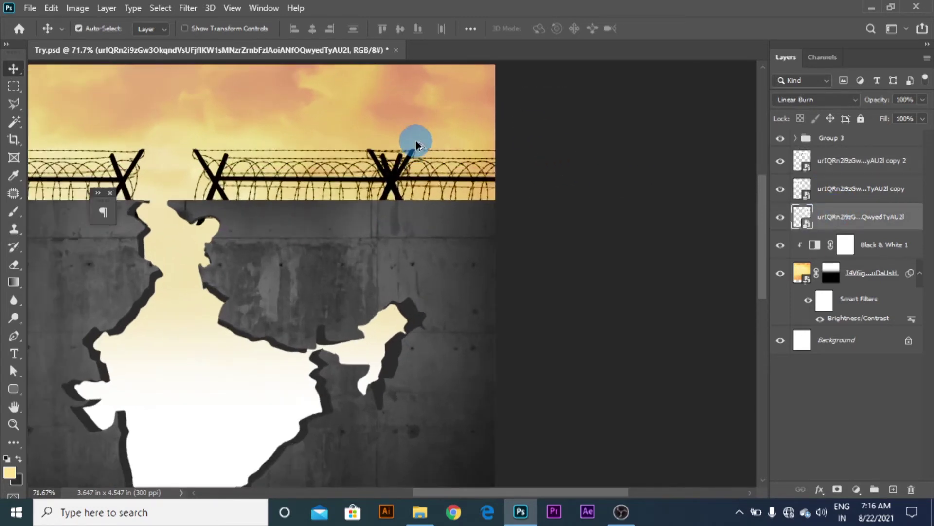
drag(422, 126, 428, 137)
scroll(380, 141, up, 3)
scroll(399, 141, up, 5)
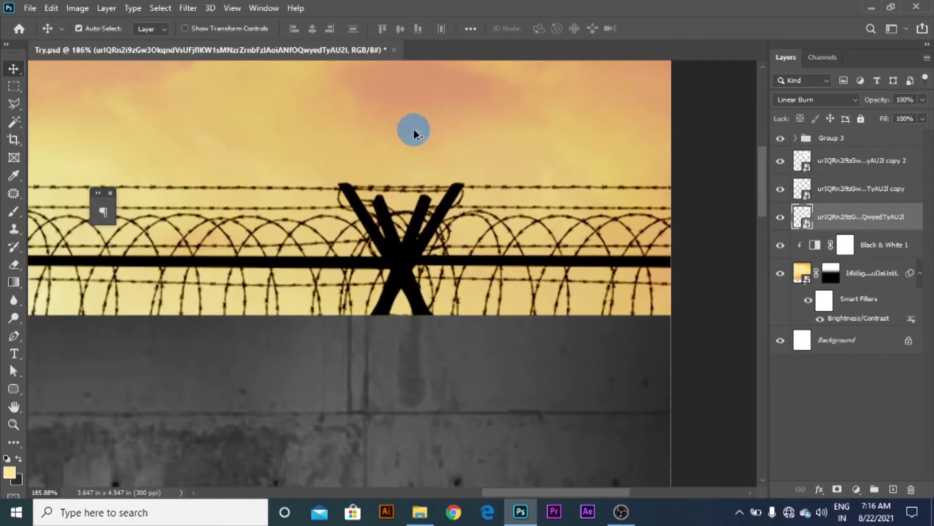
Add a layer mask to the original barbed-wire layer and outline its overlapping part around the crossed posts with the Polygonal Lasso.
click(780, 217)
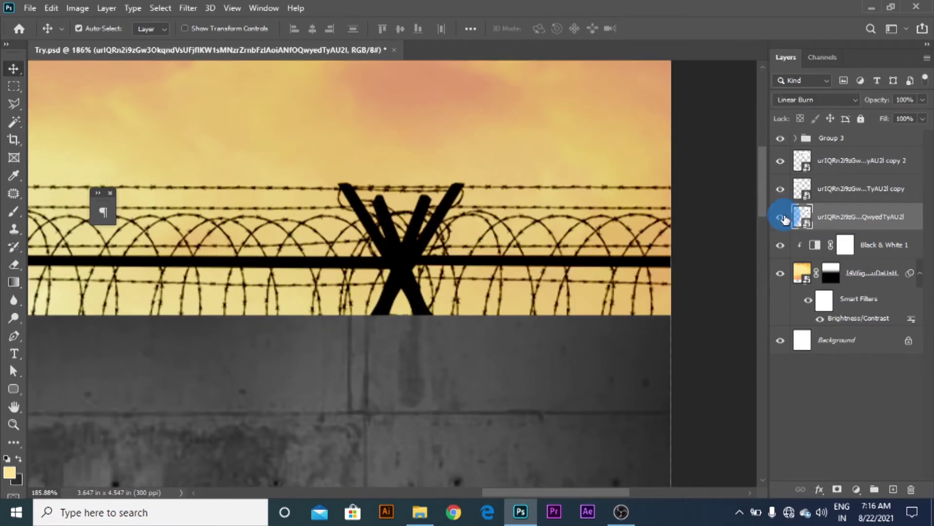
click(836, 490)
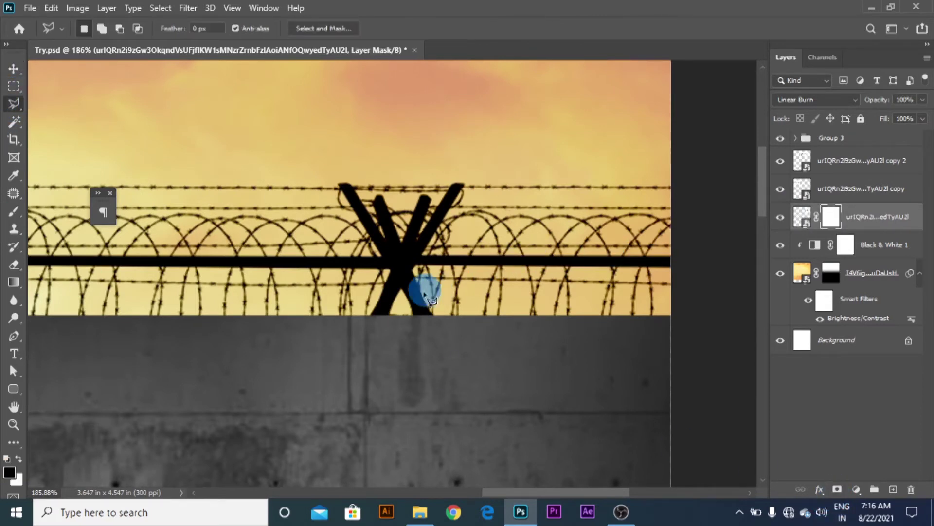
click(392, 316)
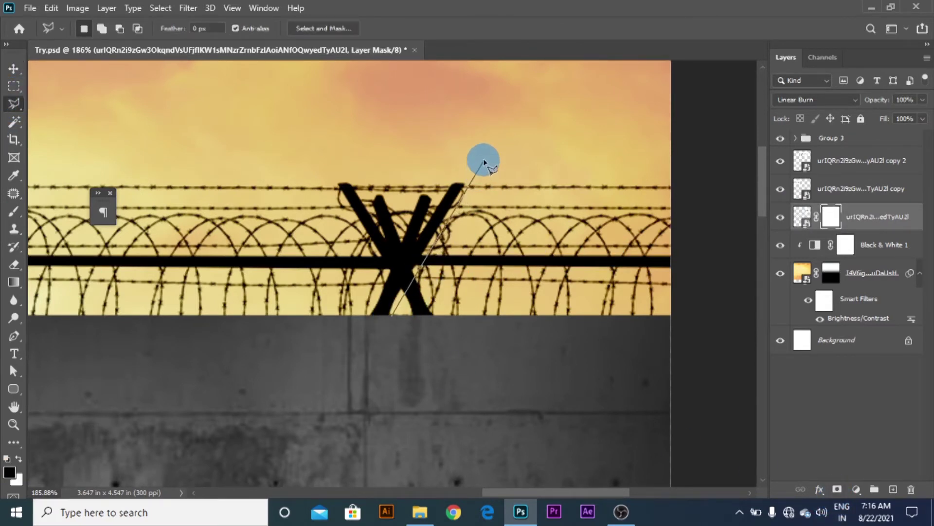
click(485, 152)
click(163, 246)
click(297, 341)
click(420, 353)
click(464, 343)
double_click(415, 332)
Extend the selection over the tops of the doubled posts, fill it with black on the fence mask and deselect.
shift+click(390, 163)
click(283, 176)
click(326, 270)
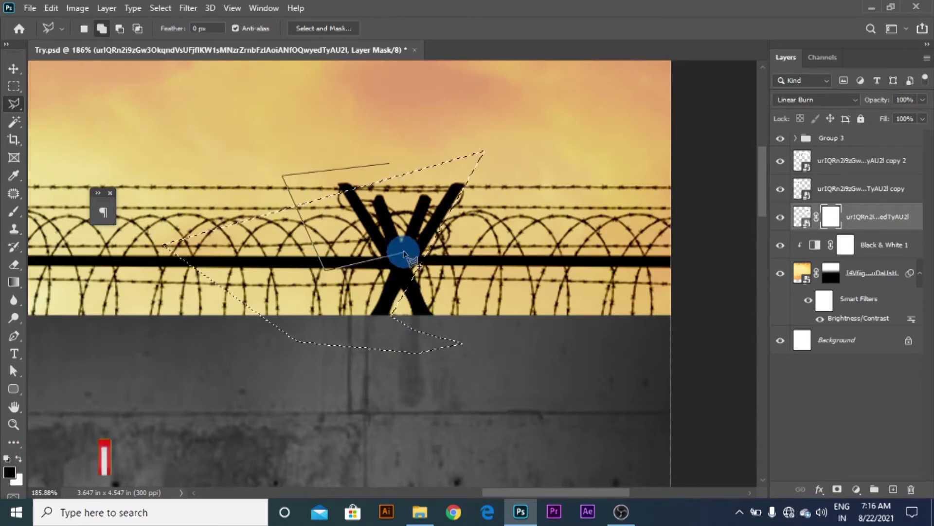
click(406, 246)
double_click(422, 213)
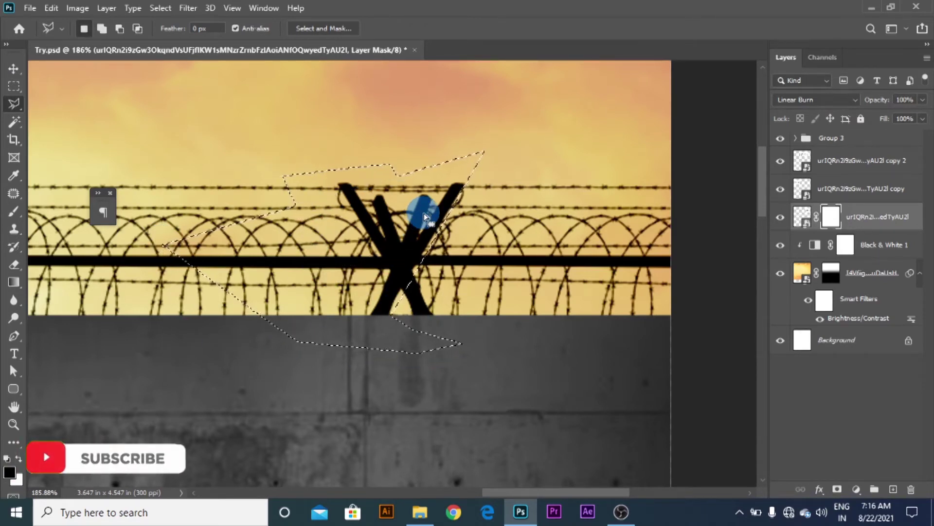
key(alt+BackSpace)
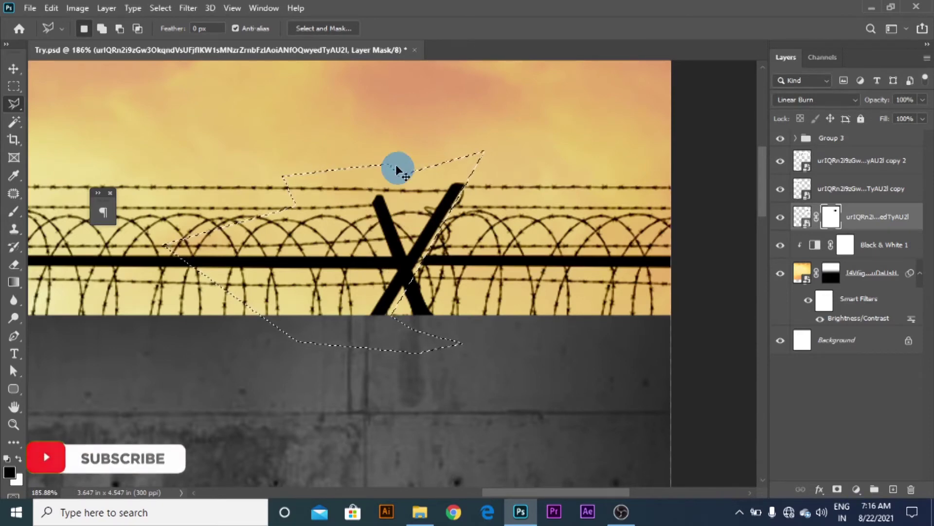
key(ctrl+d)
Refine the fence mask along the right side of the crossed posts using a polygonal selection, then deselect.
scroll(389, 272, up, 5)
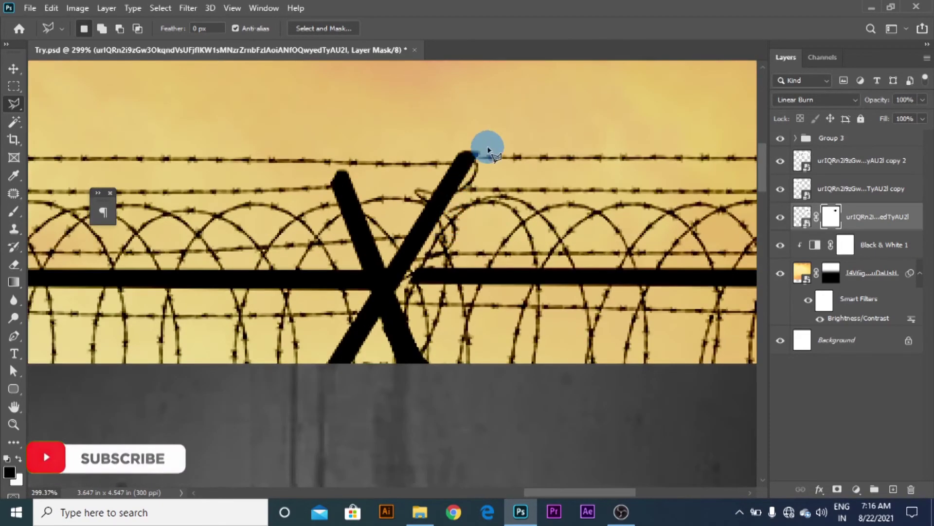
click(491, 144)
click(430, 354)
double_click(644, 167)
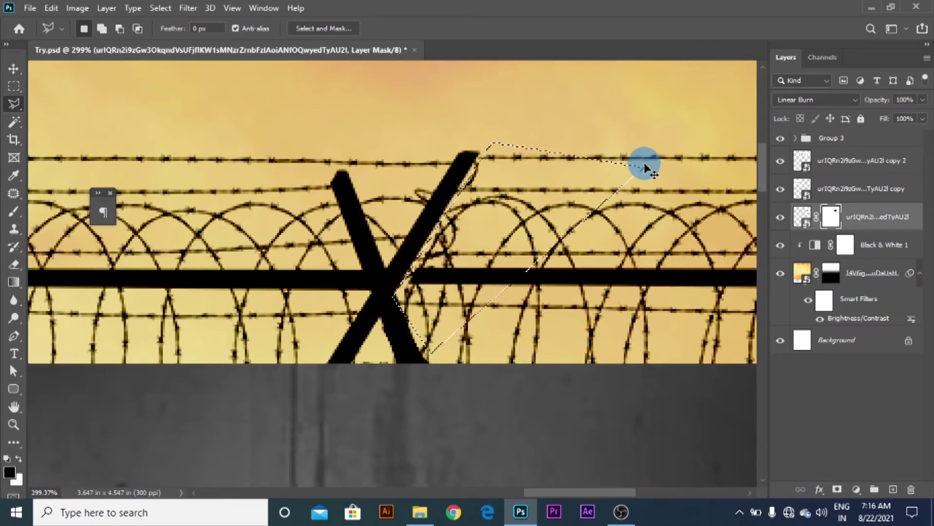
scroll(371, 271, down, 6)
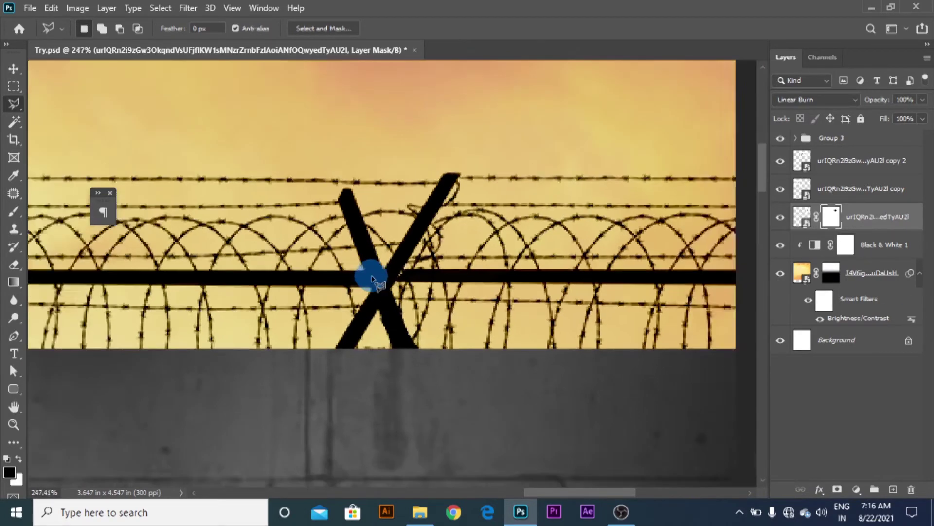
scroll(541, 187, down, 3)
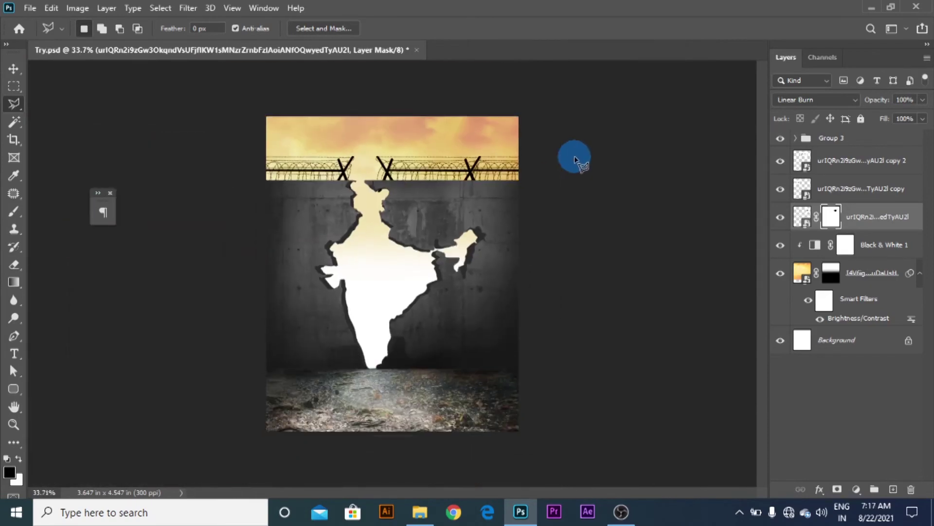
Place the snowy mountain landscape image from File Explorer directly above the Background layer, behind the sky.
click(13, 69)
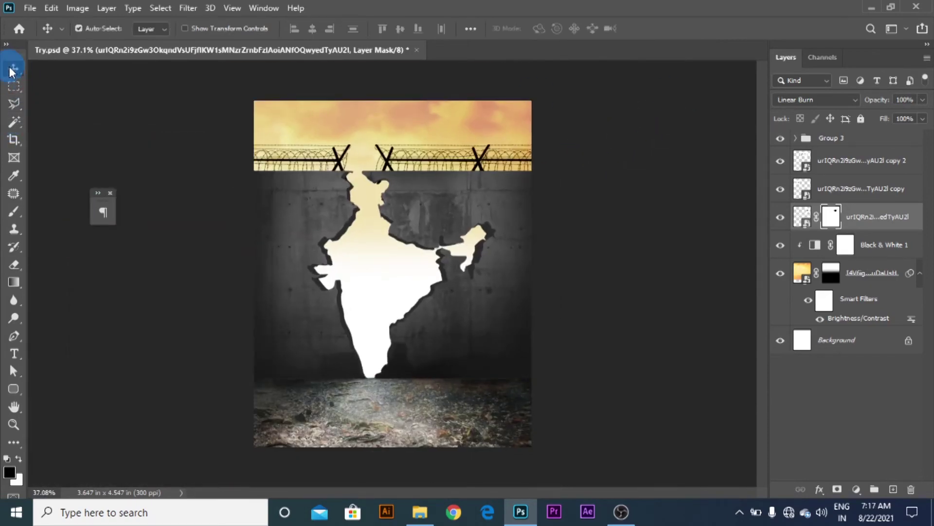
click(541, 282)
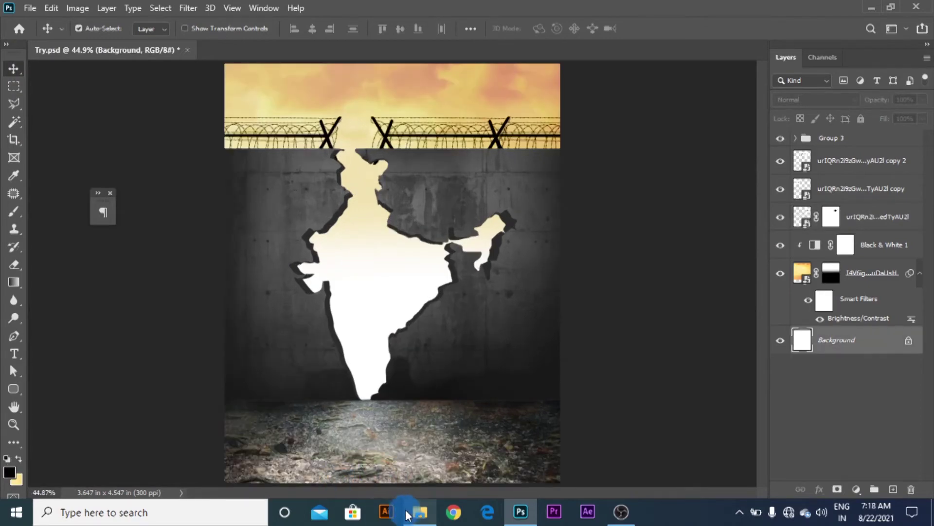
click(420, 512)
scroll(470, 345, up, 3)
drag(386, 224, 428, 360)
click(655, 29)
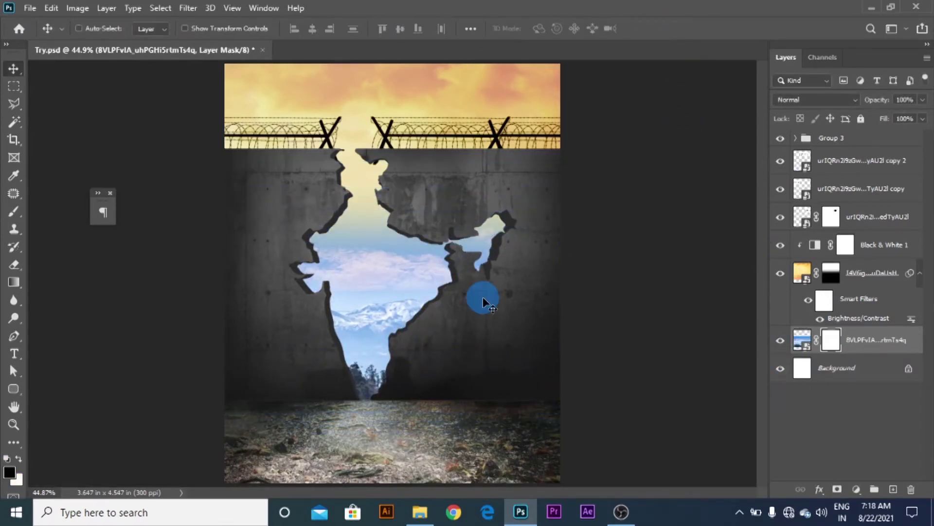
Scale the mountain image to 22.35% and position it inside the upper half of the India map cutout.
key(ctrl+t)
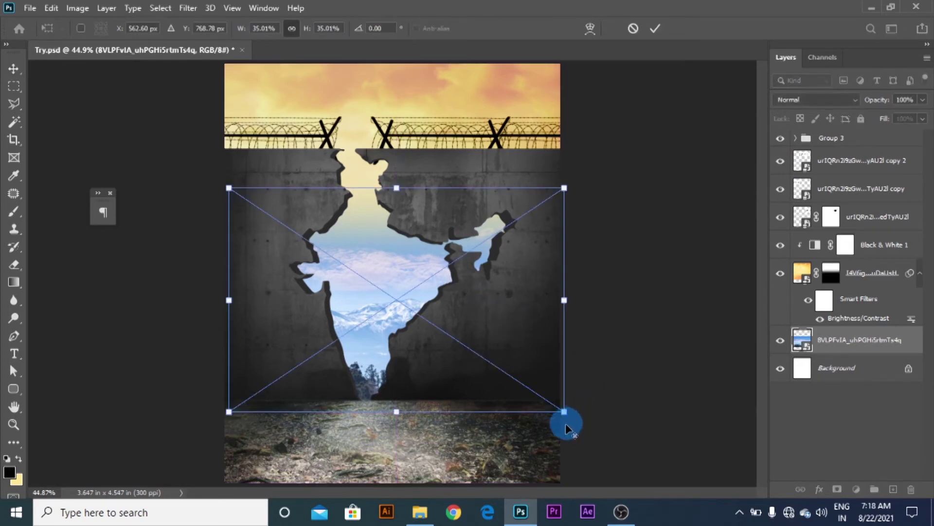
drag(565, 416, 522, 350)
drag(499, 337, 460, 303)
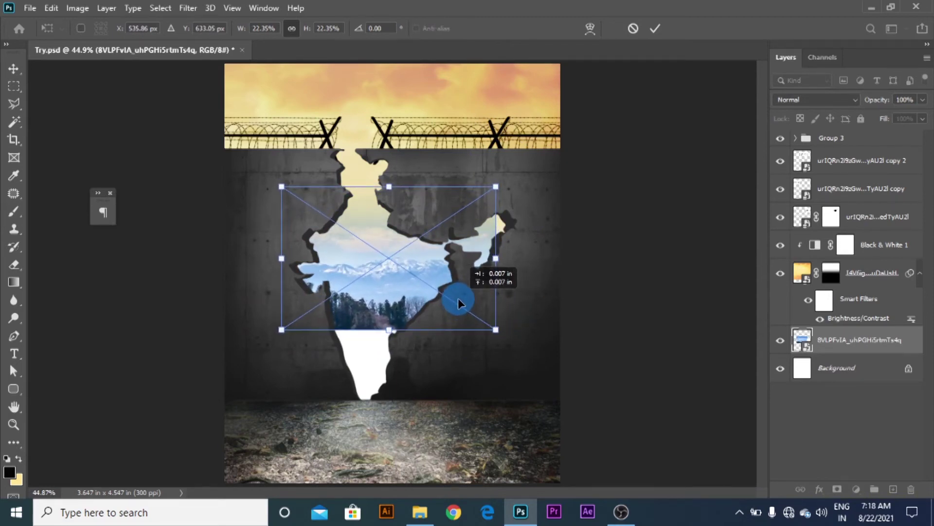
click(655, 28)
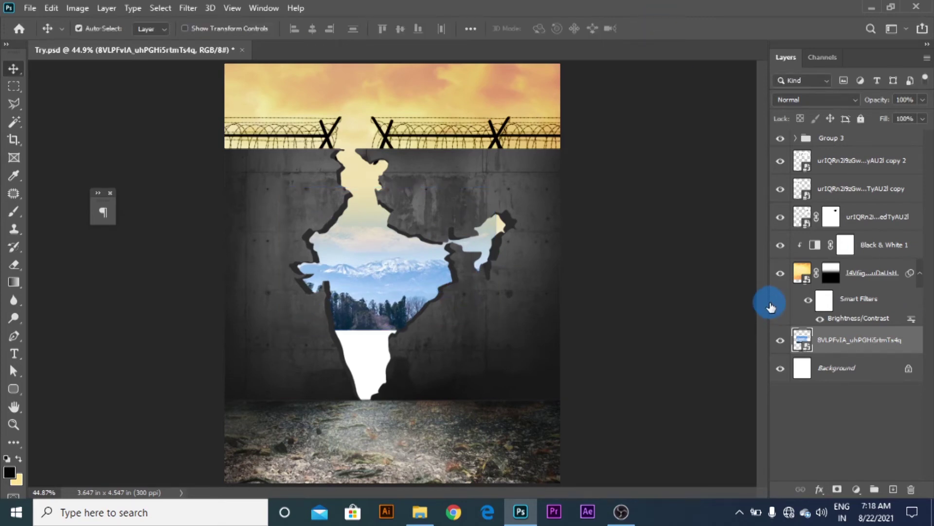
Add a layer mask to the mountain image and paint black across its upper edge with a soft brush of size 150.
click(836, 490)
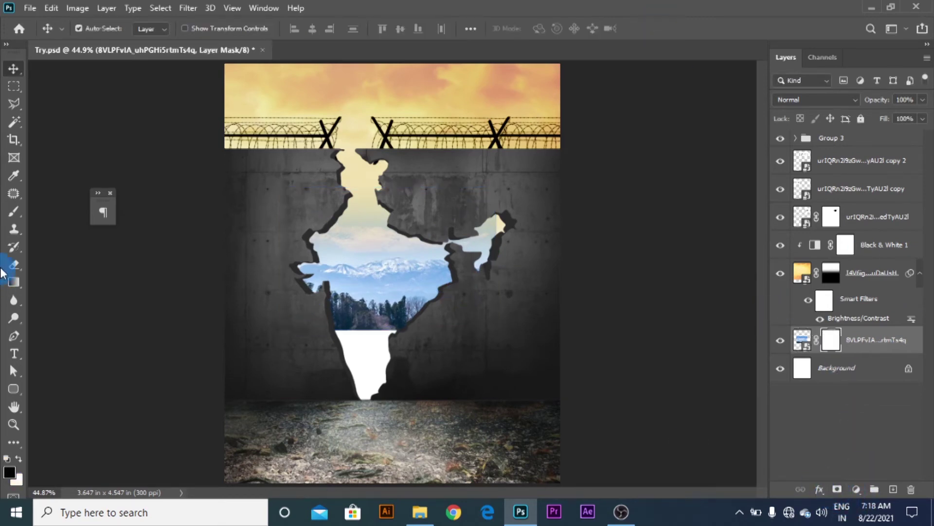
click(23, 206)
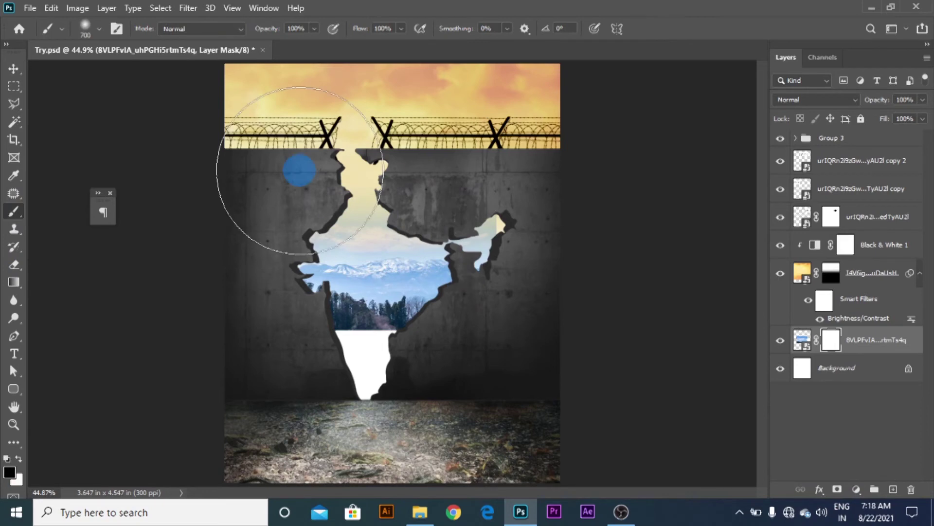
key(bracketleft)
key(bracketleft)
key(bracketleft)
key(bracketleft)
key(bracketleft)
key(bracketleft)
key(bracketleft)
key(bracketleft)
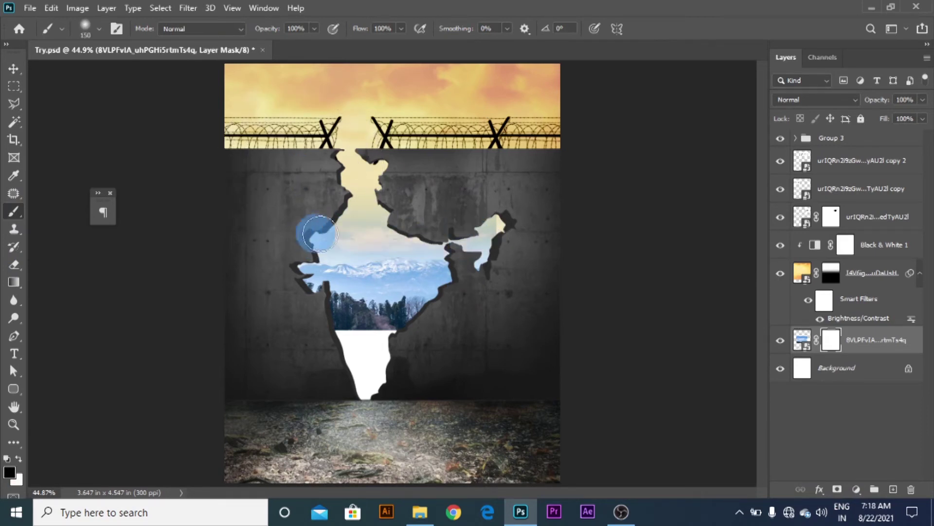
drag(343, 234, 469, 235)
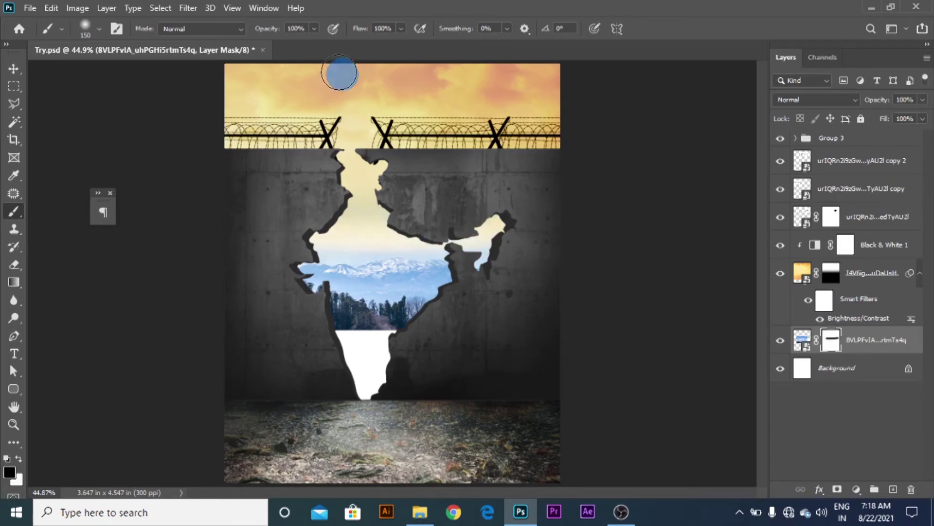
Set the brush opacity to 37% and soften the blend above the mountains on their mask, alternating black and white.
drag(279, 47, 272, 44)
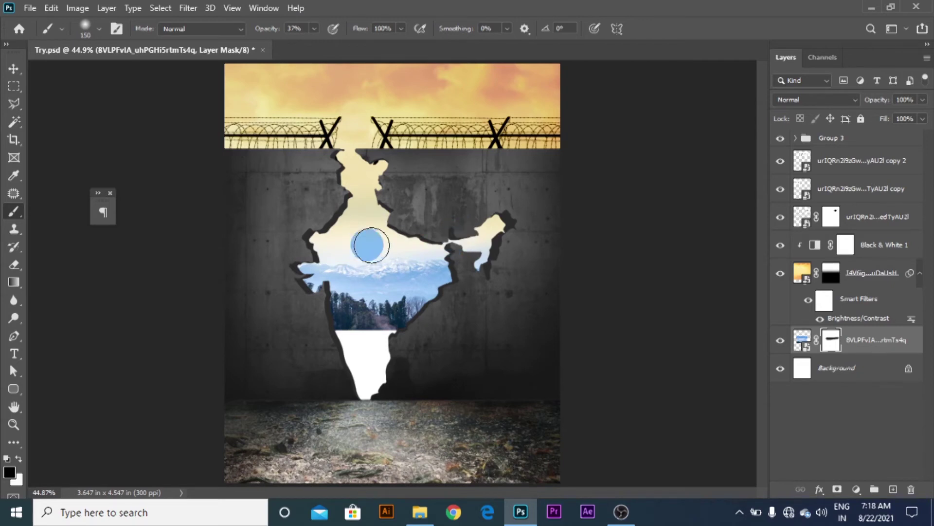
key(x)
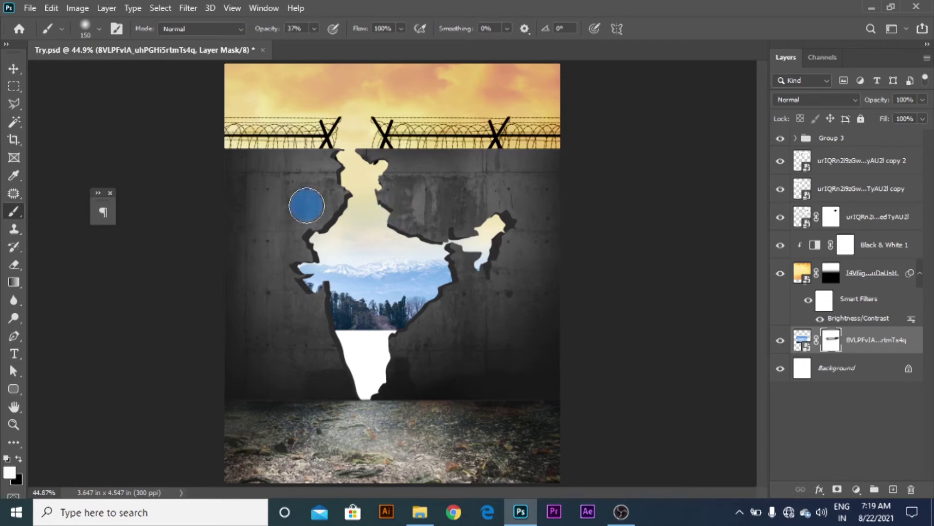
scroll(451, 204, down, 2)
scroll(441, 203, up, 3)
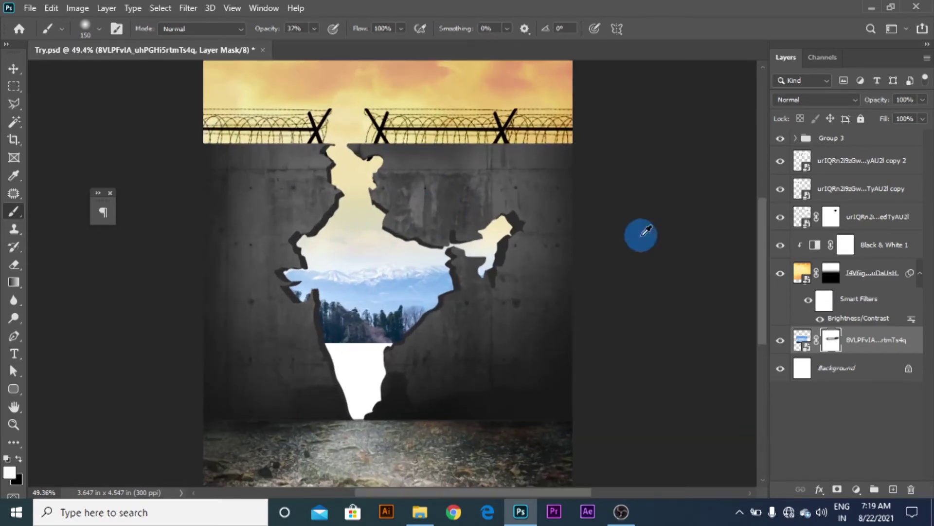
Touch up the sky layer's mask inside the map cutout with the 37% brush, using black and white.
click(838, 274)
key(x)
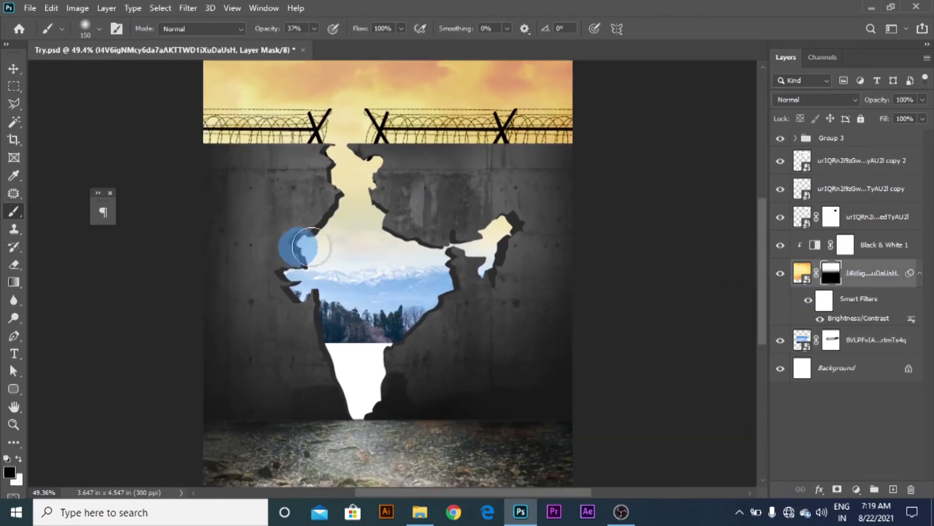
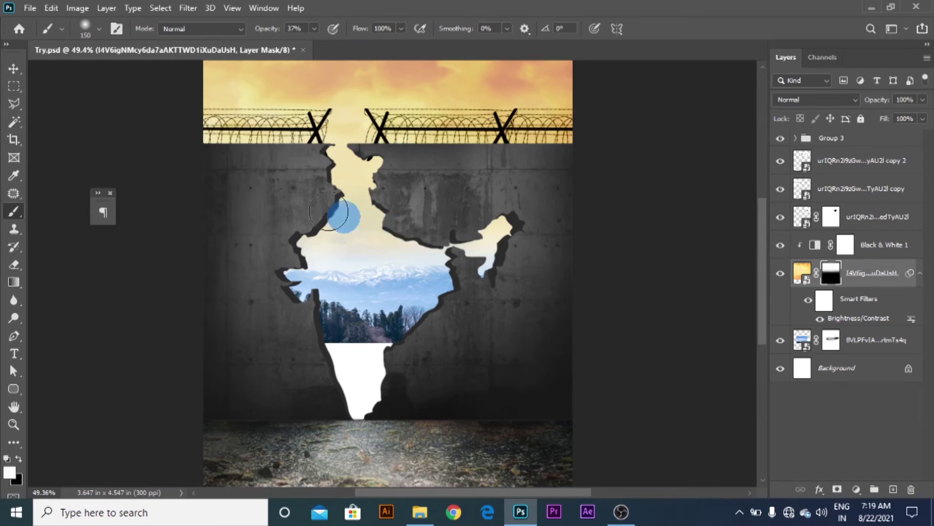
click(15, 70)
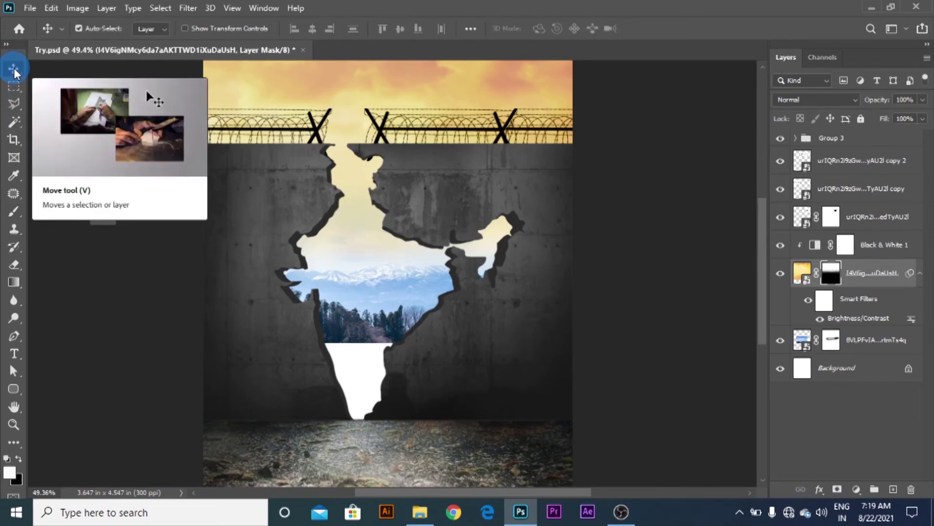
scroll(463, 226, down, 2)
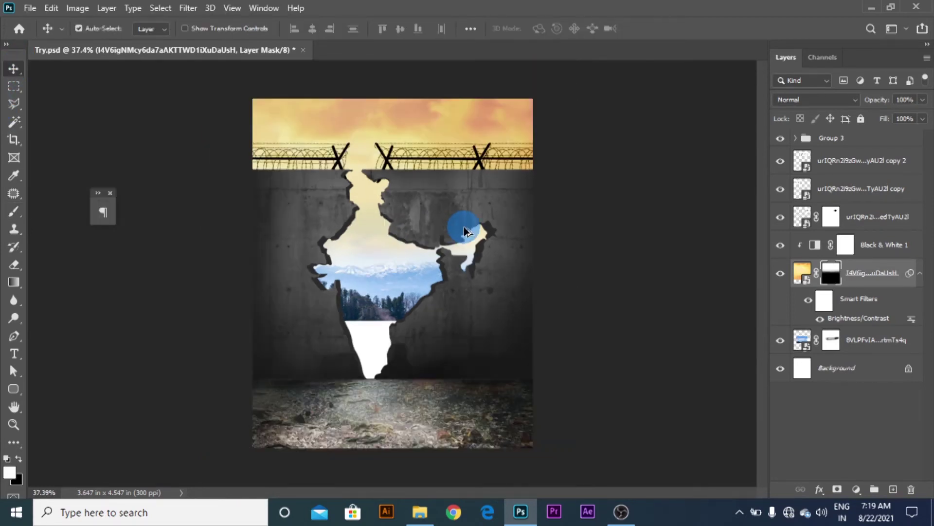
scroll(465, 231, up, 1)
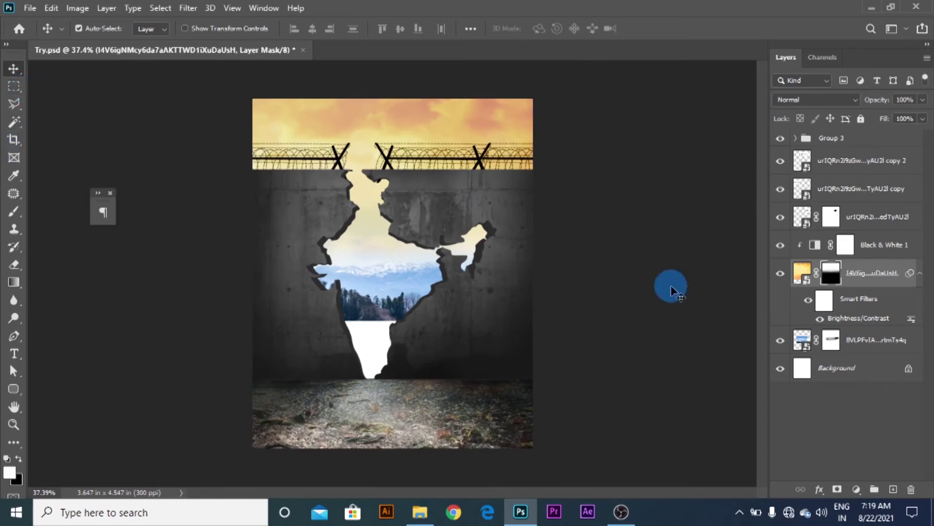
Place the green field image from File Explorer at 35.01%, move its layer below the wall layers and nudge it inside the map cutout.
click(565, 264)
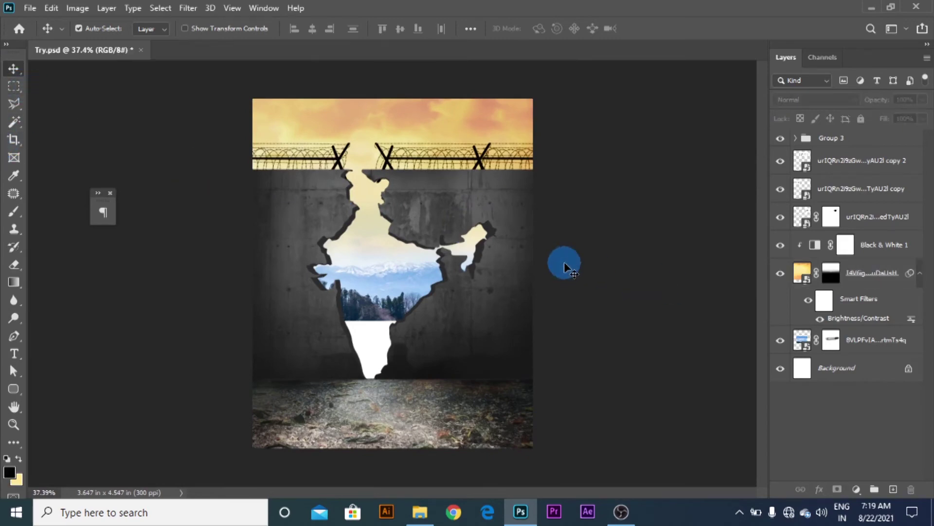
click(432, 519)
click(501, 365)
drag(536, 302, 427, 315)
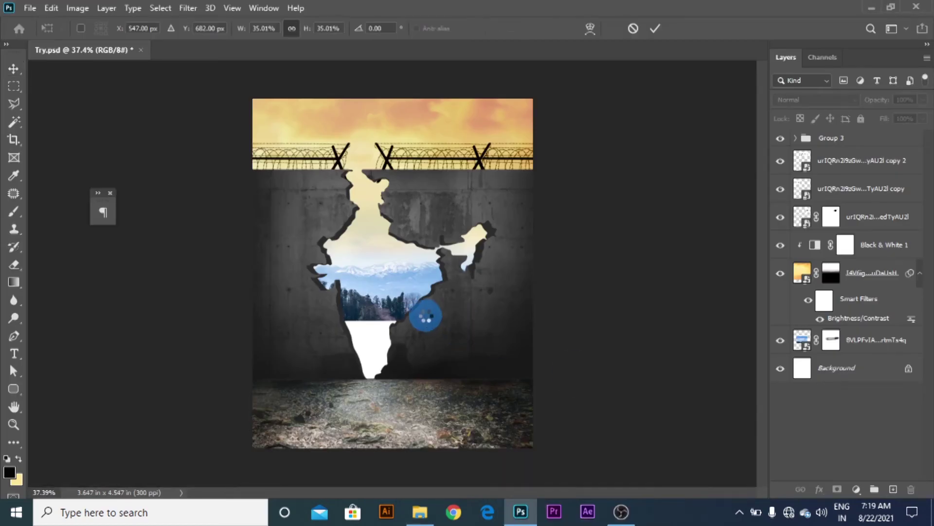
click(653, 32)
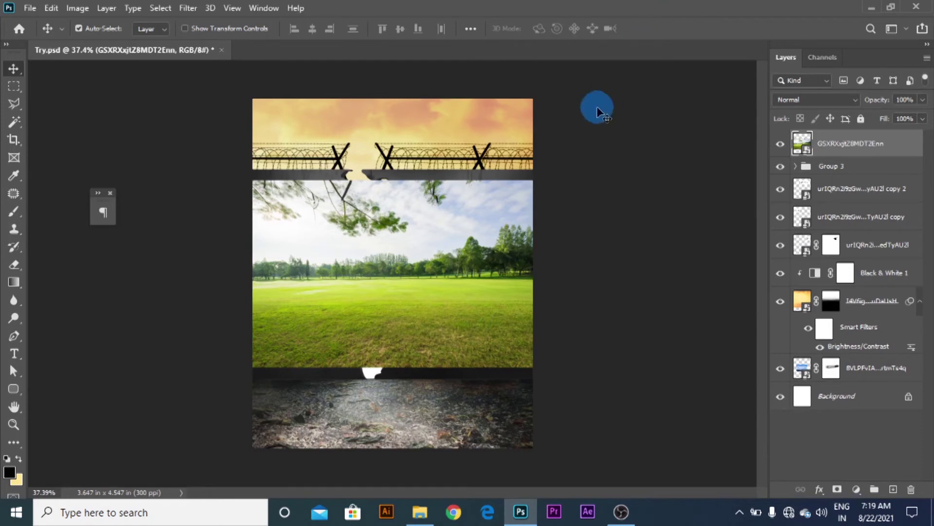
drag(869, 143, 868, 251)
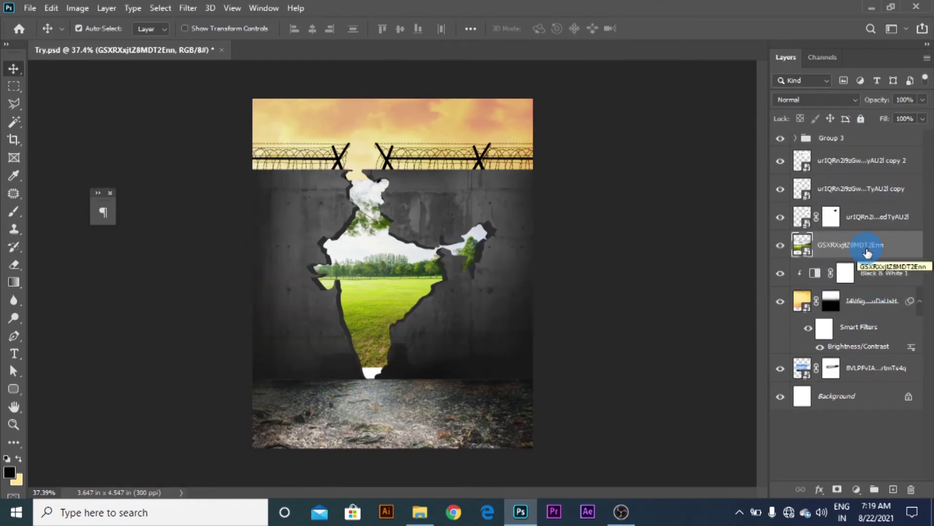
mouse_move(499, 241)
mouse_down()
mouse_move(507, 263)
mouse_move(511, 248)
mouse_move(502, 252)
mouse_up()
Select the field image's sky with the Magic Wand at tolerance 32, extend it to similar tones and invert the selection.
scroll(424, 309, up, 3)
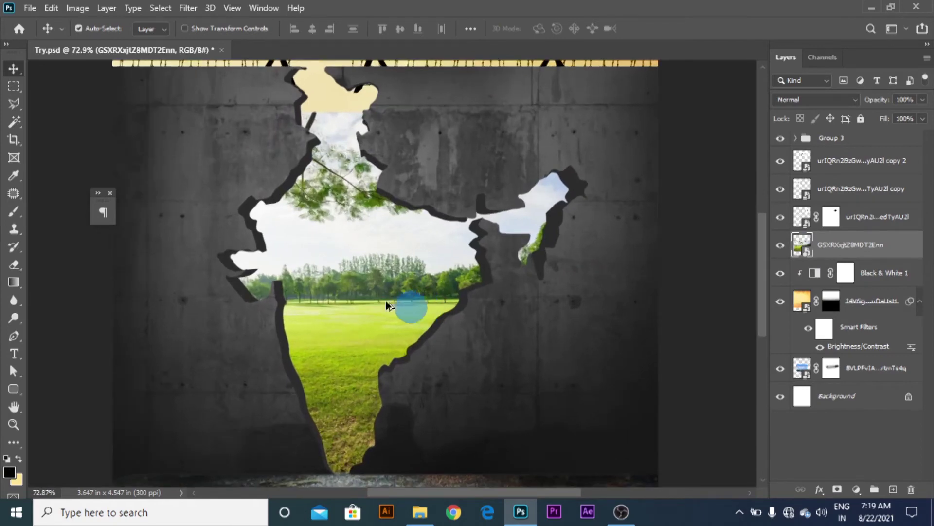
click(442, 241)
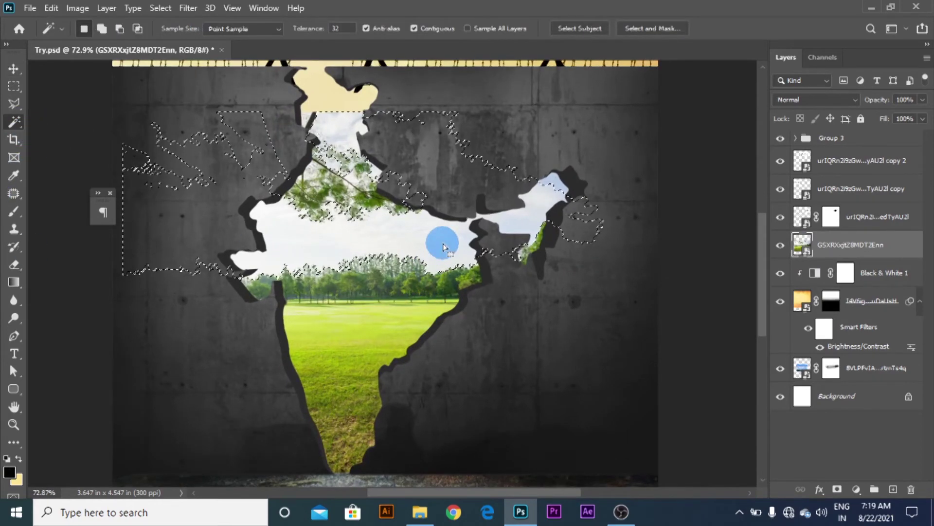
right_click(442, 241)
click(472, 331)
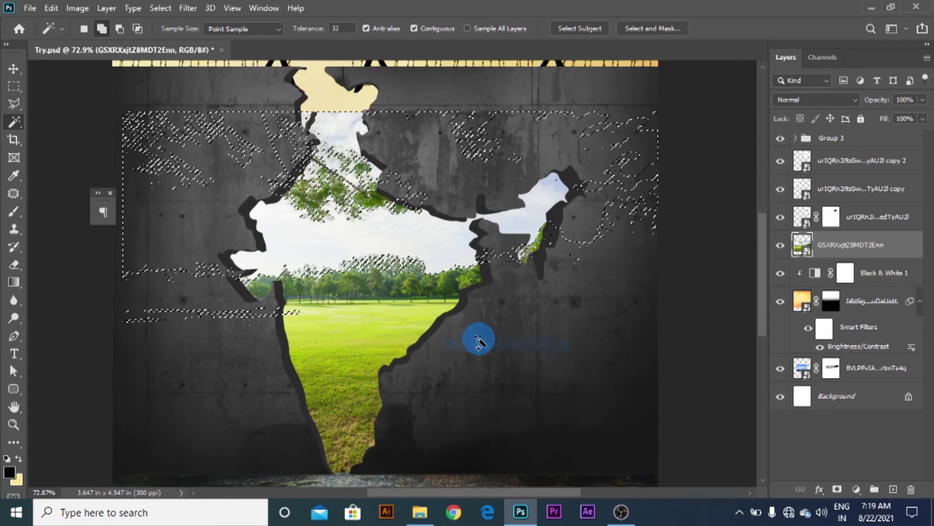
scroll(477, 307, down, 3)
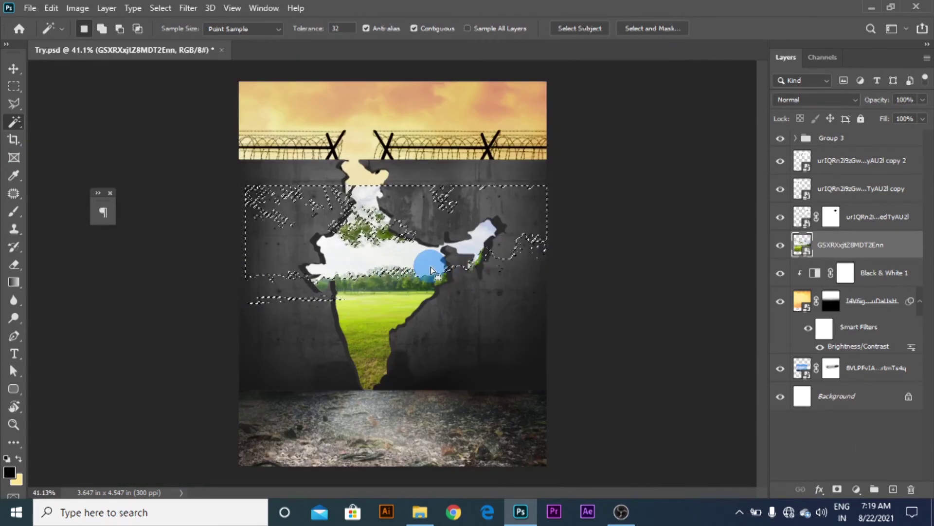
key(ctrl+shift+i)
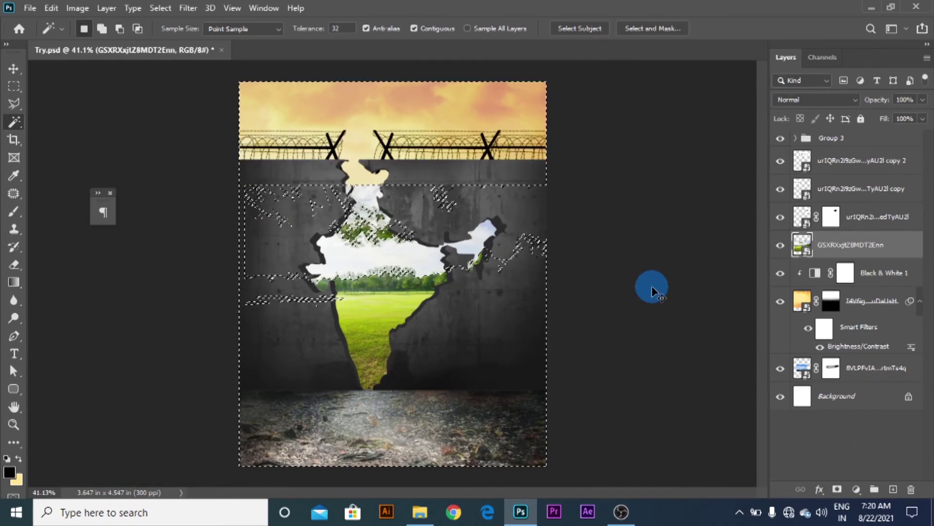
Refine the inverted selection's edge in Select and Mask and apply it as a layer mask on the field image.
click(655, 29)
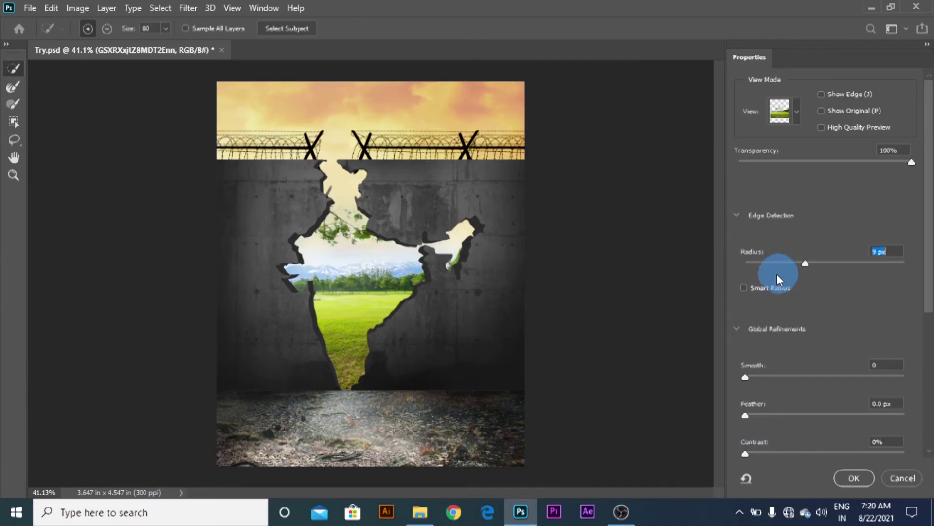
scroll(803, 344, down, 2)
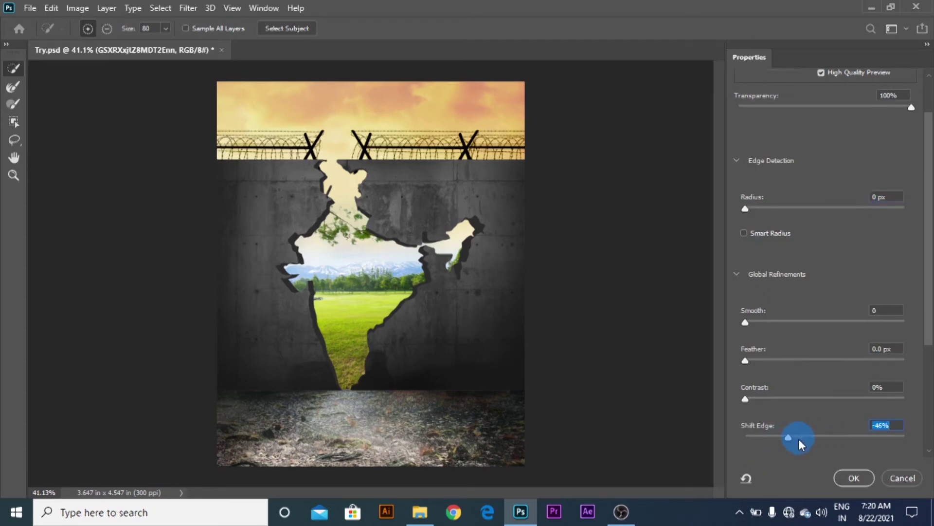
click(858, 477)
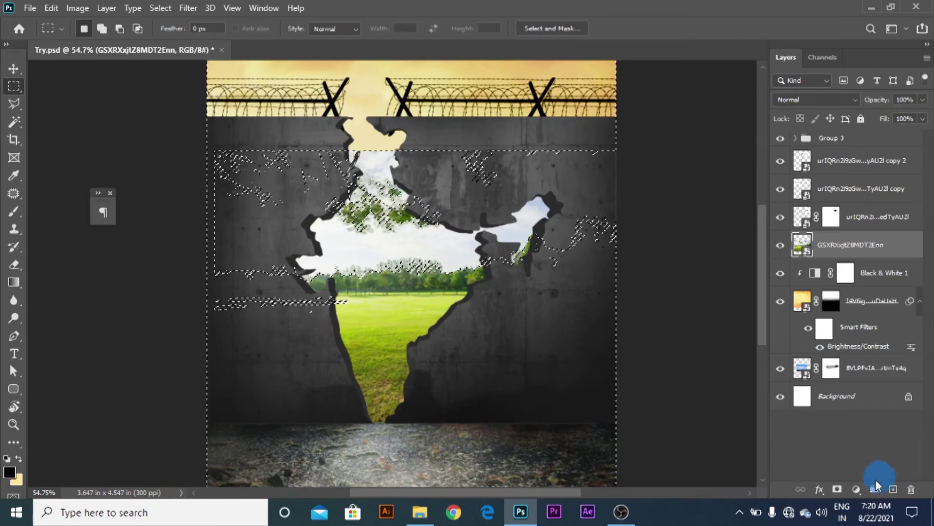
click(837, 490)
scroll(470, 251, up, 1)
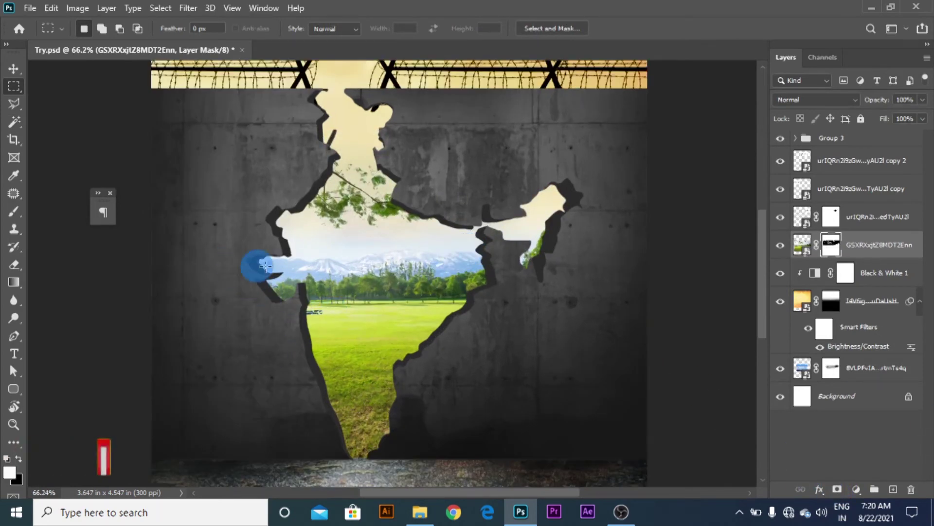
Clean up the field's mask, restoring the speckled grass near the cutout's left edge and hiding the leftover branches above the mountains.
drag(339, 306, 230, 351)
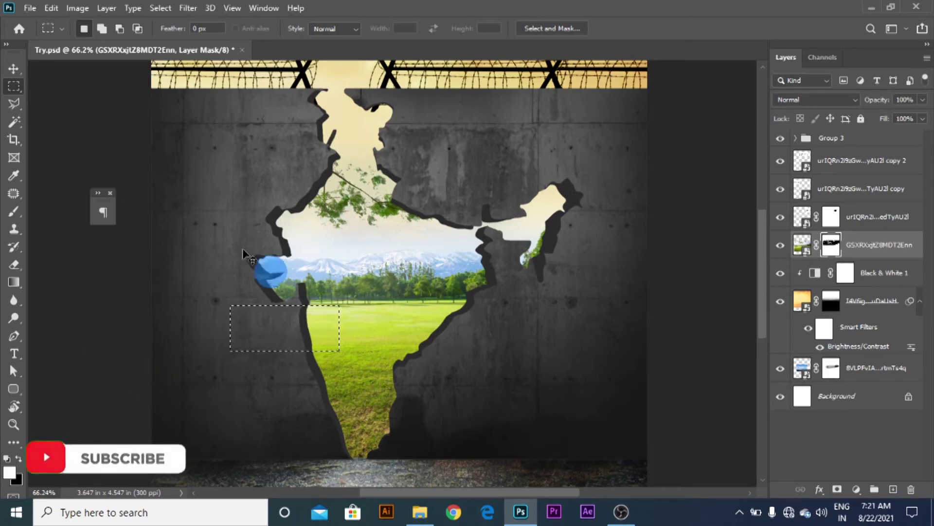
key(ctrl+d)
drag(244, 115, 293, 249)
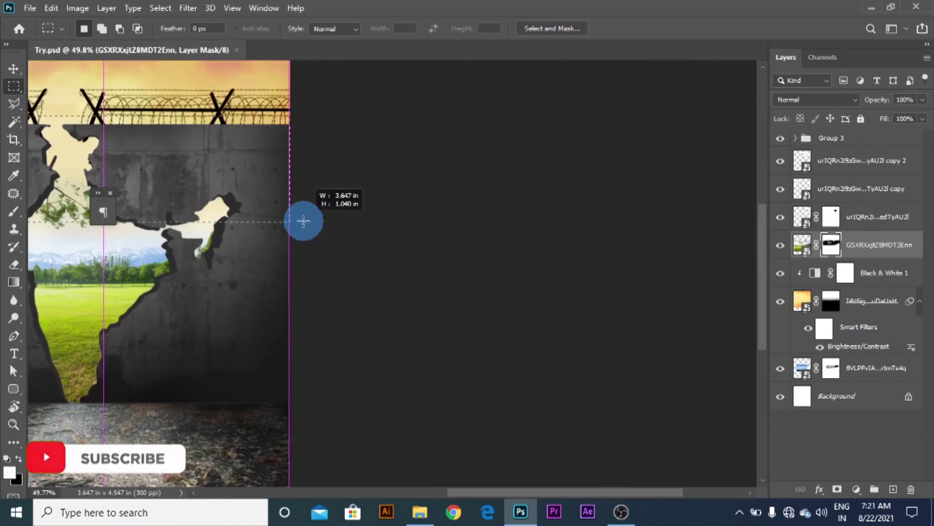
drag(318, 160, 189, 262)
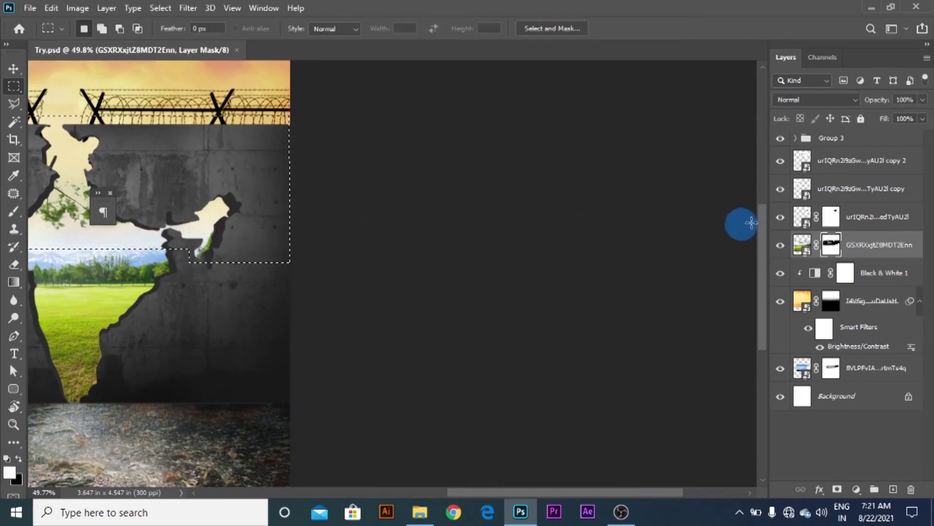
key(Delete)
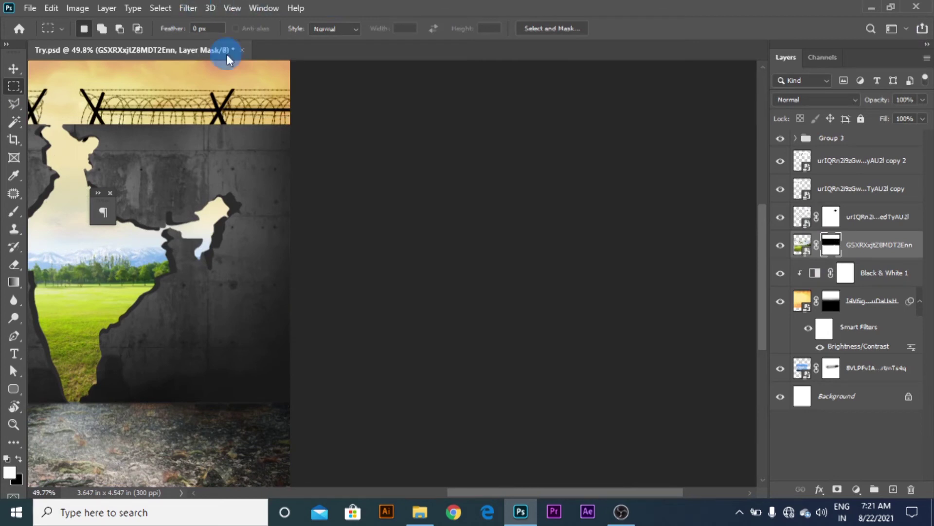
scroll(250, 336, down, 1)
scroll(251, 328, down, 2)
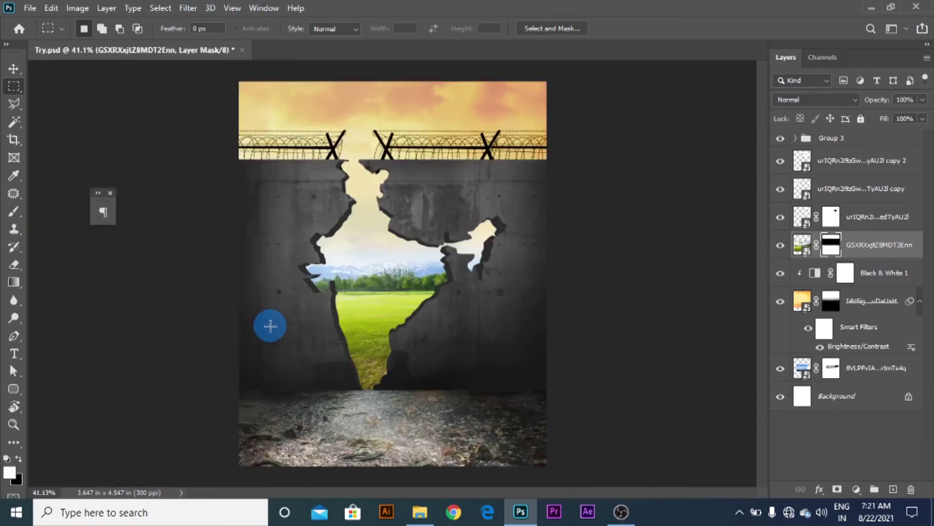
click(14, 69)
scroll(525, 129, down, 1)
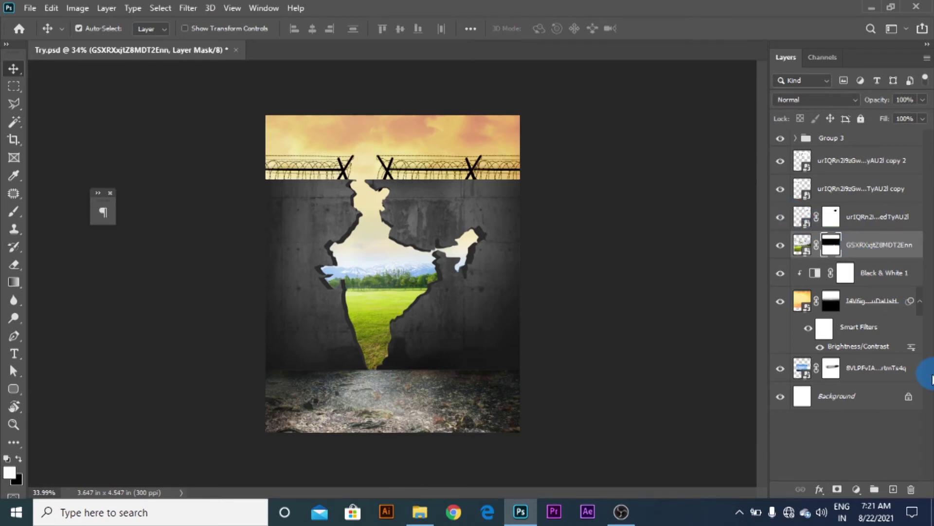
Add an Exposure adjustment above the field image with Offset about +0.17 and clip it to the field layer.
click(856, 488)
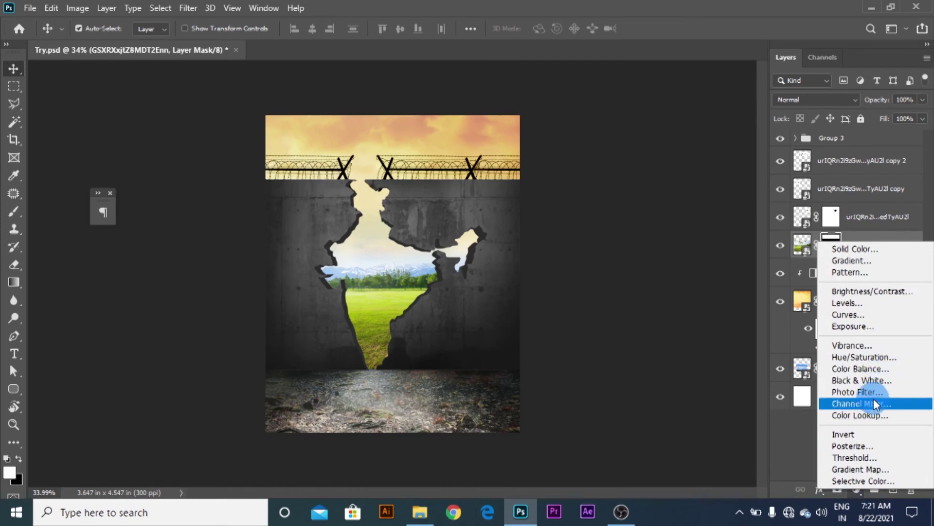
click(883, 329)
drag(659, 258, 686, 282)
click(661, 287)
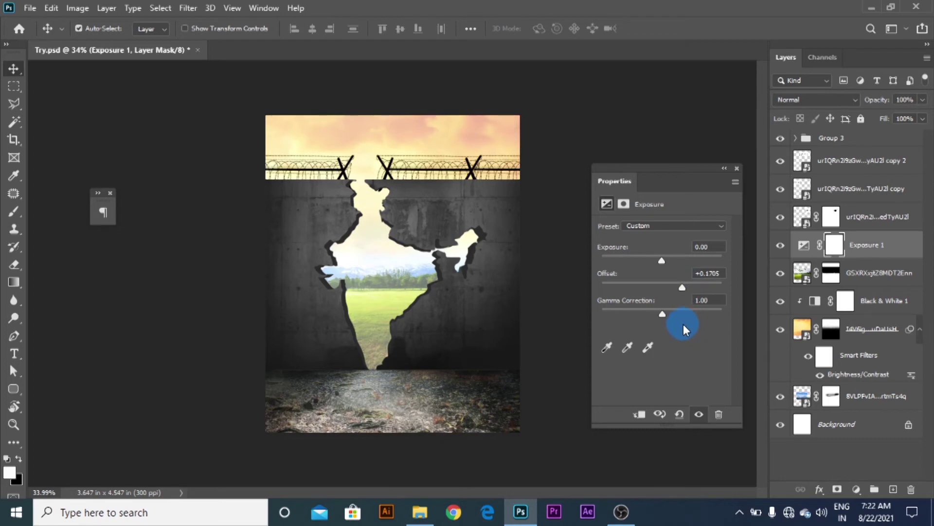
mouse_move(676, 310)
mouse_down()
mouse_move(650, 306)
mouse_move(664, 306)
mouse_up()
click(743, 168)
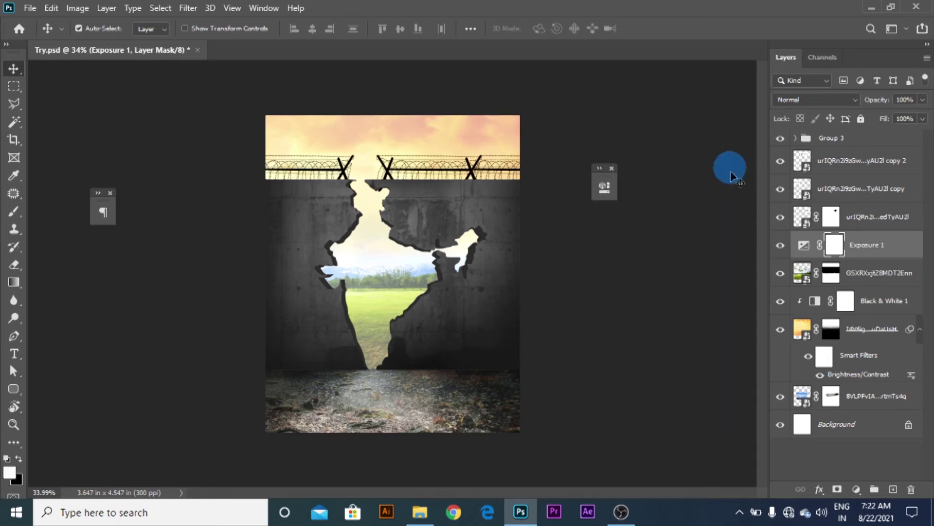
alt+click(857, 255)
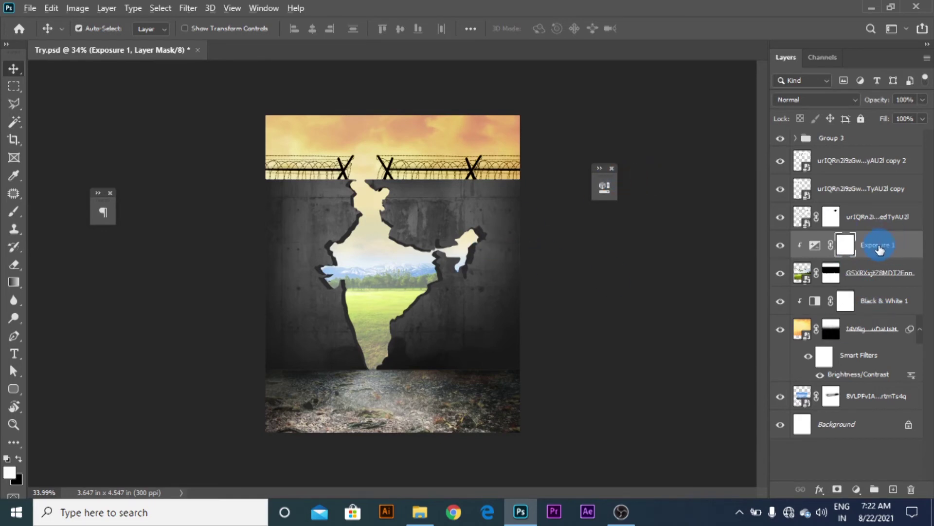
Add an Exposure adjustment clipped to the orange sky layer, with Exposure +0.15 and Offset +0.0625.
click(871, 328)
click(857, 489)
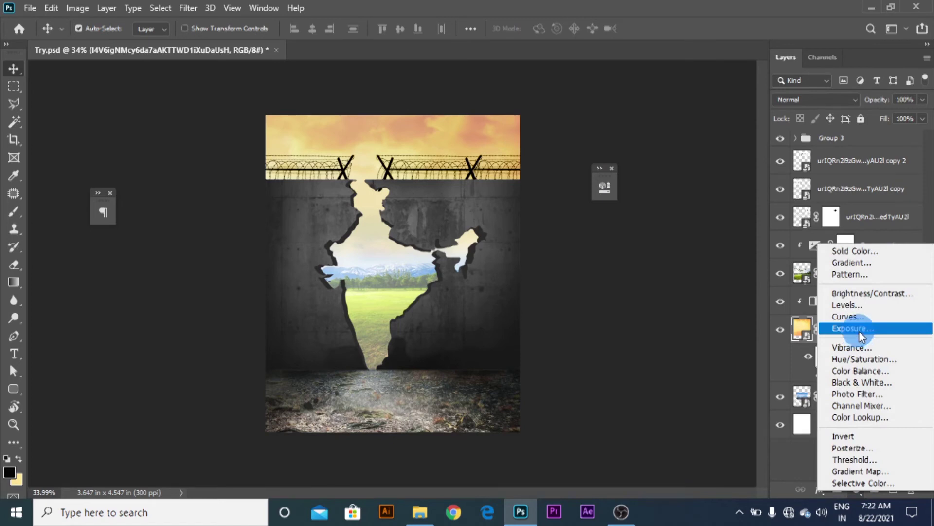
click(859, 329)
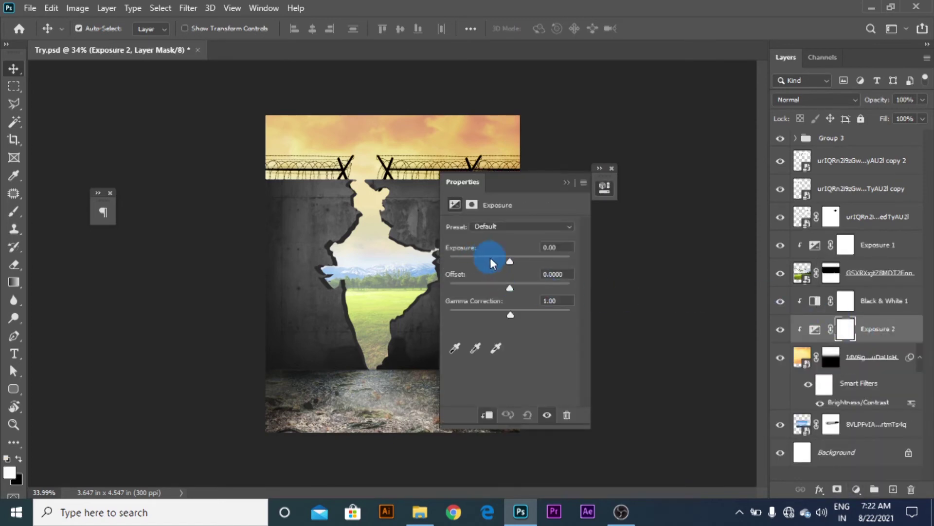
drag(524, 294, 514, 311)
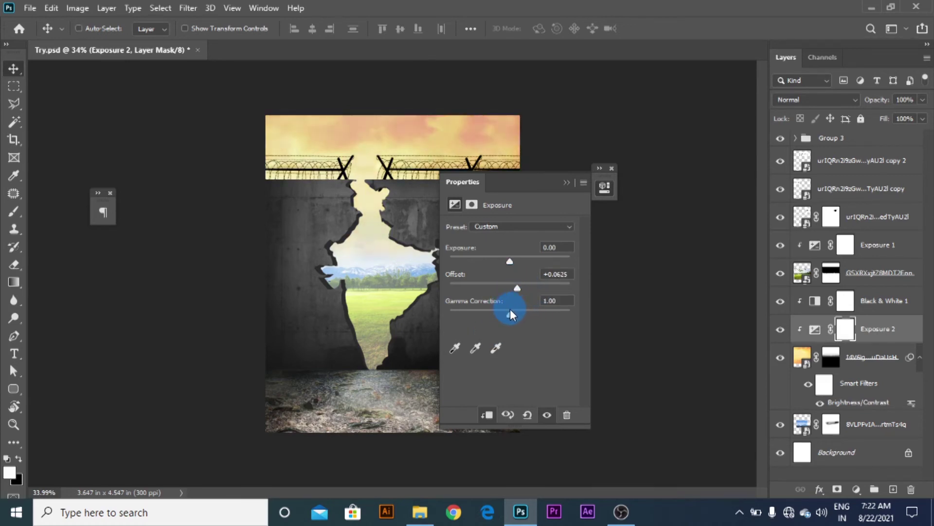
drag(510, 260, 511, 260)
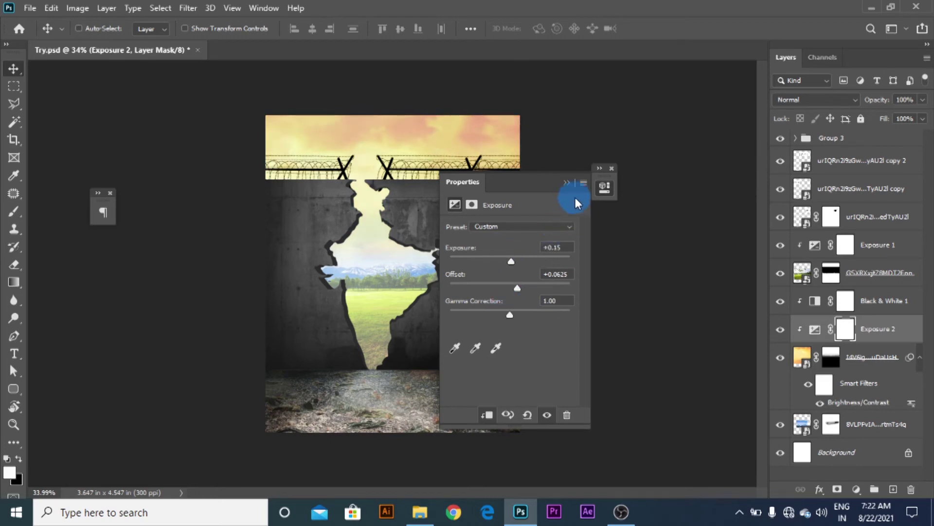
click(612, 167)
click(612, 168)
scroll(462, 303, down, 1)
scroll(349, 317, up, 3)
scroll(349, 320, down, 2)
scroll(350, 318, up, 1)
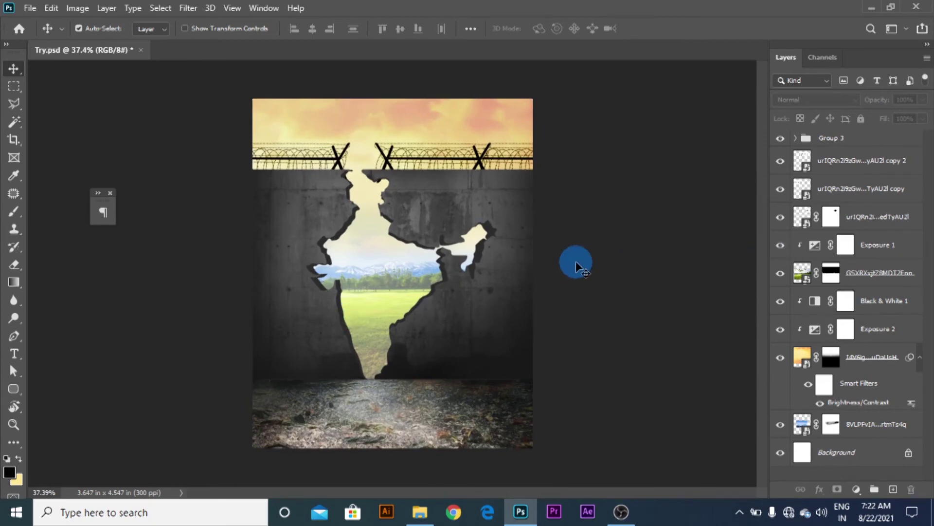
Place the Indian flag image from File Explorer at about 35%, flip it horizontally and position its pole over the map cutout.
click(419, 511)
click(492, 406)
drag(492, 406, 444, 314)
scroll(484, 396, down, 3)
right_click(446, 316)
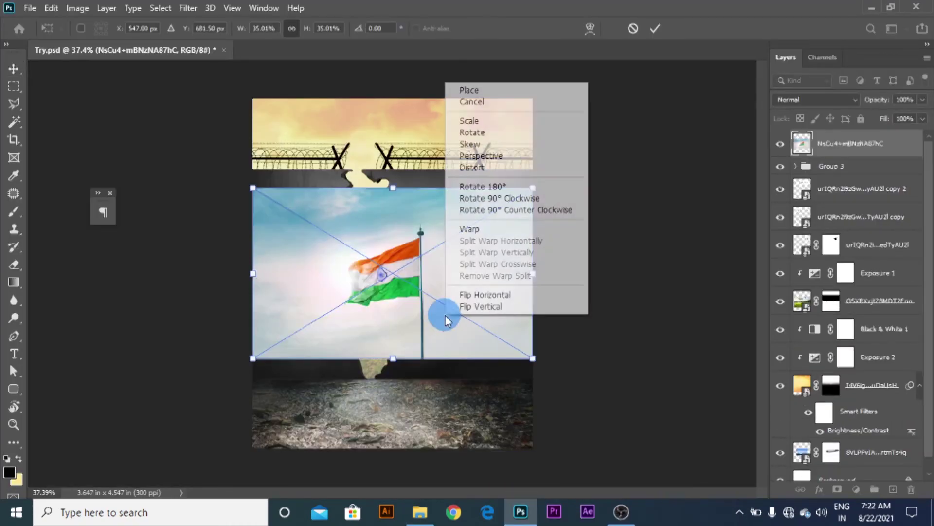
click(474, 295)
drag(432, 313, 448, 303)
click(653, 30)
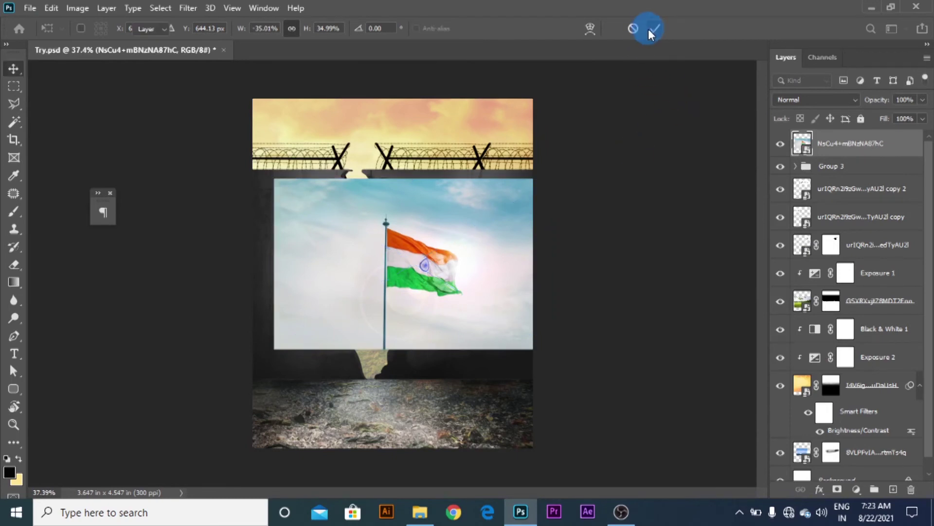
Rasterize the flag image layer and convert it back to a smart object.
click(826, 157)
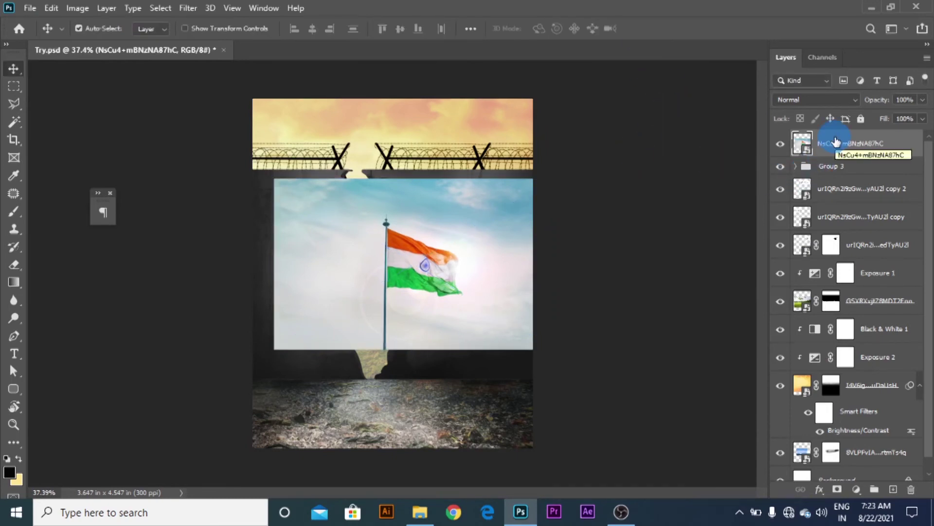
right_click(835, 142)
click(685, 255)
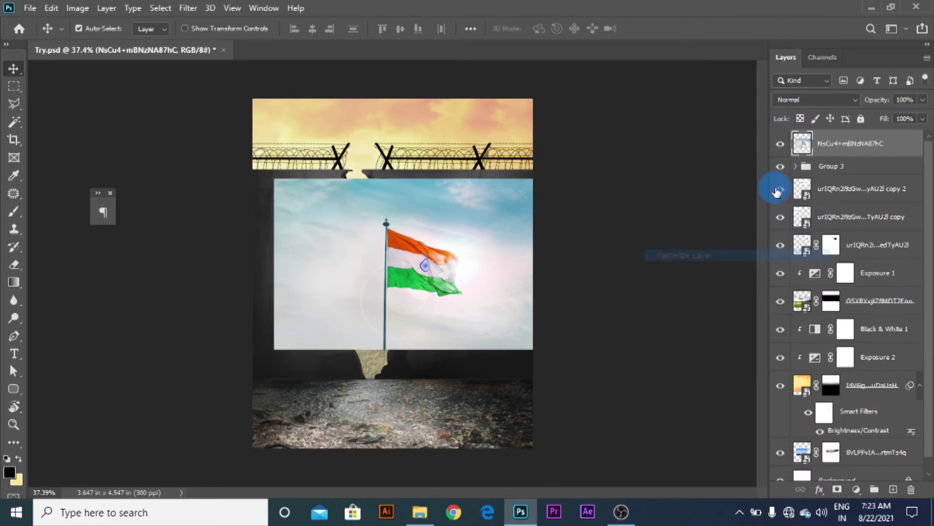
right_click(837, 144)
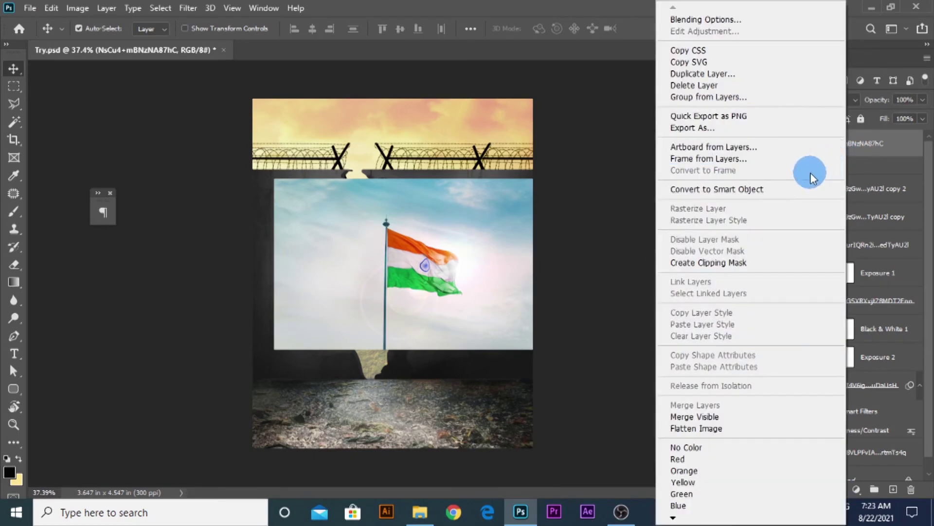
click(781, 189)
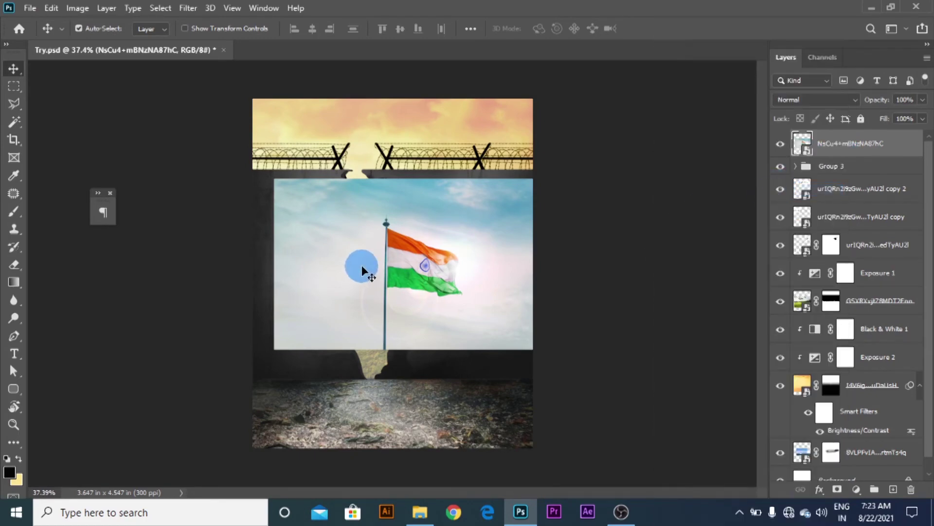
Start a Pen tool path at the flag's upper hoist corner and run it down the hoist edge to the lower corner.
click(13, 336)
scroll(459, 308, up, 10)
scroll(346, 414, up, 2)
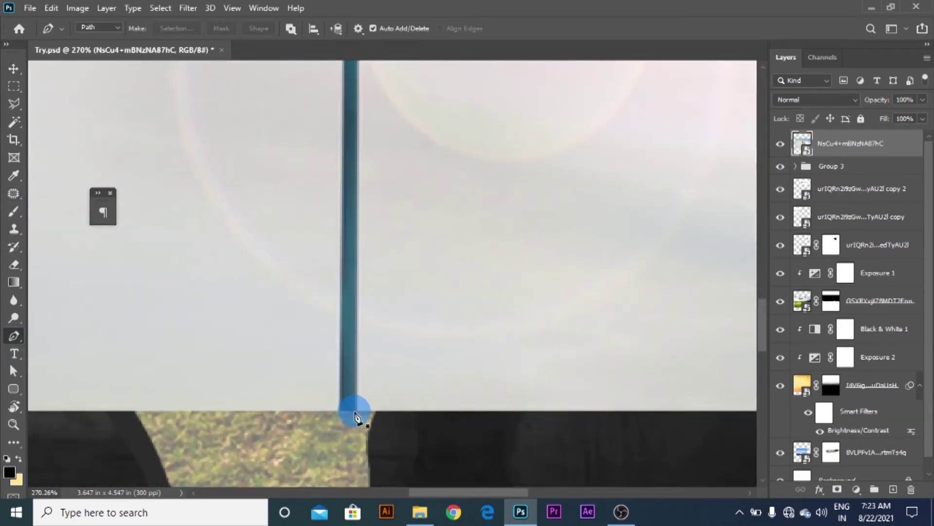
scroll(390, 286, up, 10)
scroll(365, 219, right, 2)
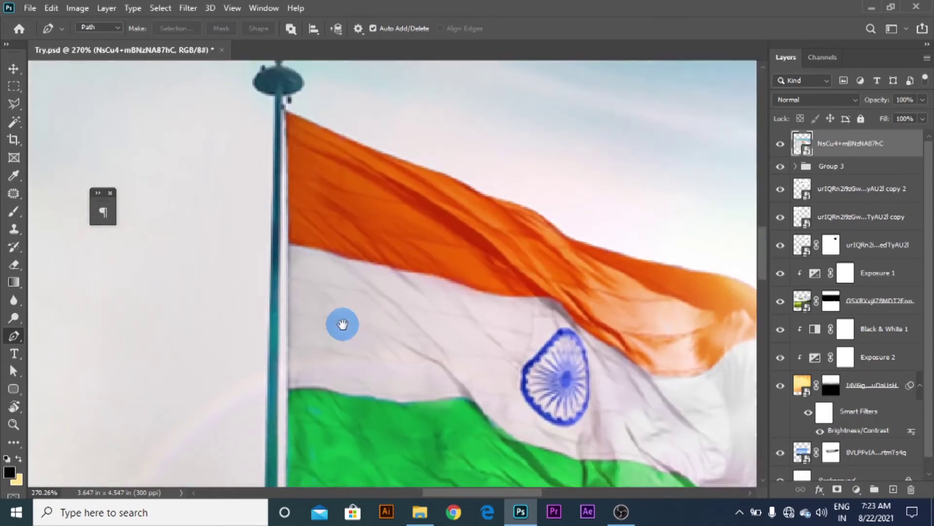
scroll(284, 136, up, 5)
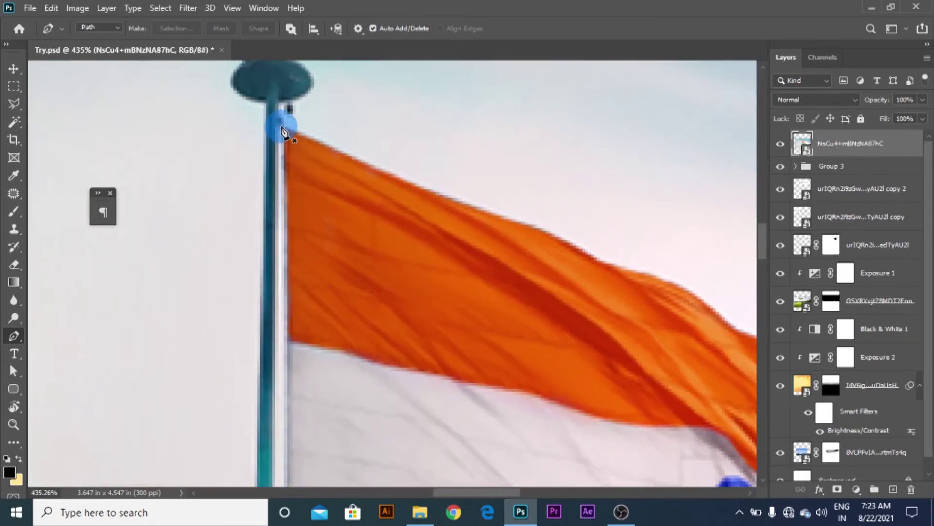
click(286, 124)
scroll(311, 124, down, 5)
scroll(331, 253, down, 3)
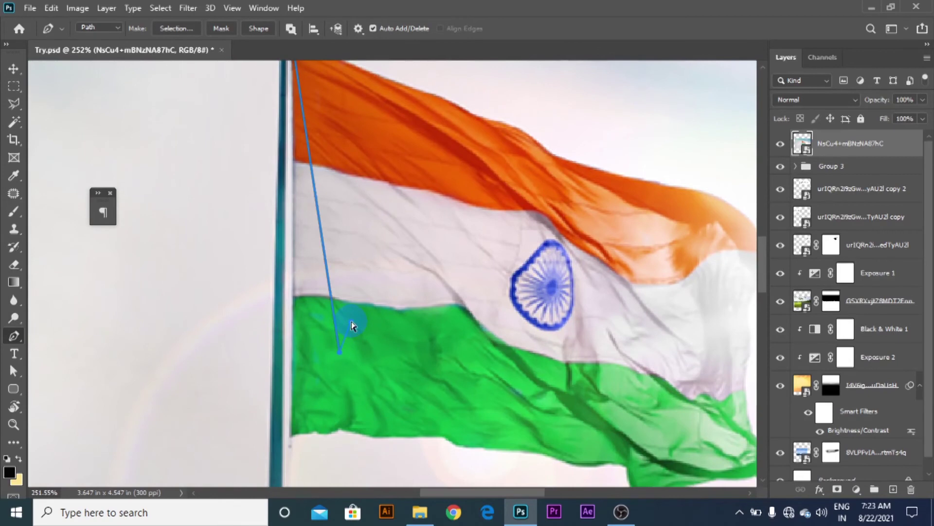
scroll(363, 263, down, 4)
drag(318, 378, 317, 439)
alt+click(317, 378)
Continue the path along the lower edge of the green band from the hoist corner, following its small waves.
scroll(350, 384, up, 9)
click(307, 363)
click(329, 365)
click(346, 363)
click(404, 371)
click(419, 383)
click(438, 400)
alt+click(455, 414)
click(498, 428)
click(503, 428)
click(557, 426)
click(588, 430)
Extend the path around the green band's lower fold to the pointed tip at the flag's fly end.
drag(598, 433, 437, 384)
drag(452, 432, 492, 438)
alt+click(452, 432)
click(565, 403)
drag(558, 401, 454, 417)
drag(524, 416, 599, 395)
alt+click(524, 415)
click(581, 433)
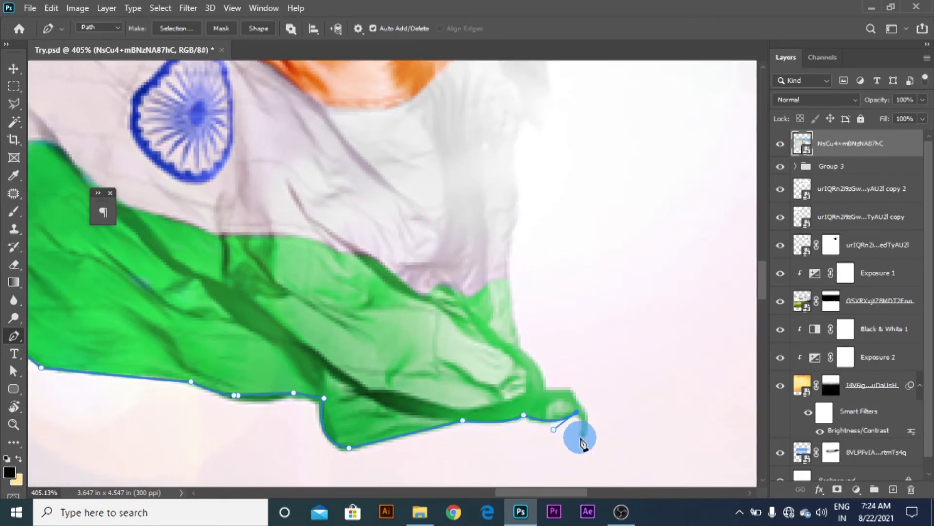
Trace the flag's fly edge upward from the green tip into the faded white band with curved anchors.
scroll(577, 400, up, 3)
drag(530, 376, 552, 401)
drag(539, 360, 484, 327)
alt+click(539, 360)
click(513, 314)
drag(526, 281, 606, 427)
drag(590, 338, 596, 315)
alt+click(590, 339)
drag(601, 257, 598, 222)
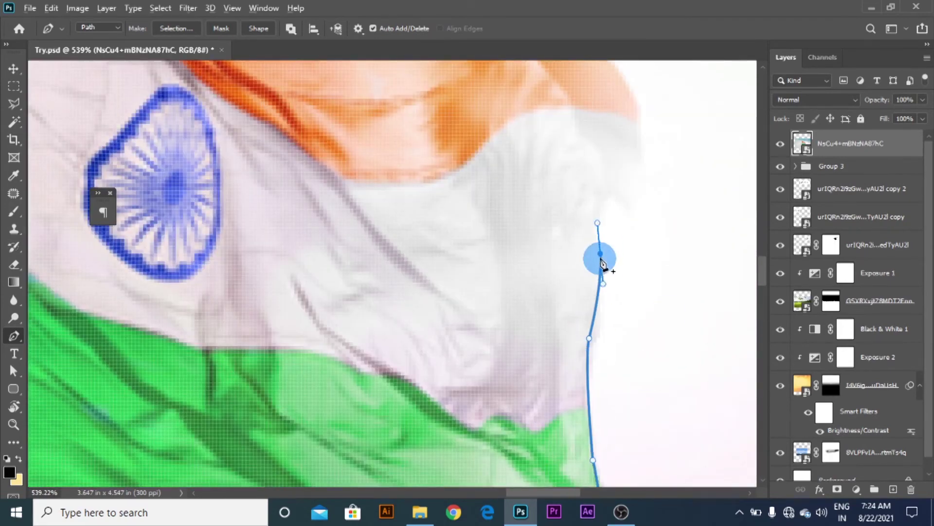
alt+click(601, 254)
Continue the path up the rest of the fly edge and around the saffron band's rounded outer corner.
scroll(601, 254, down, 1)
drag(572, 265, 585, 246)
drag(607, 210, 669, 275)
click(596, 277)
click(603, 241)
click(609, 209)
scroll(592, 180, down, 4)
drag(571, 203, 623, 255)
alt+click(571, 202)
drag(556, 227, 475, 167)
alt+click(555, 227)
Trace the saffron band's upper edge back to the pole and close the flag path at its starting anchor.
scroll(524, 204, up, 7)
alt+click(519, 203)
drag(518, 204, 694, 283)
drag(559, 225, 469, 209)
click(542, 221)
scroll(550, 253, down, 6)
scroll(548, 259, up, 4)
drag(549, 259, 678, 369)
drag(532, 269, 468, 248)
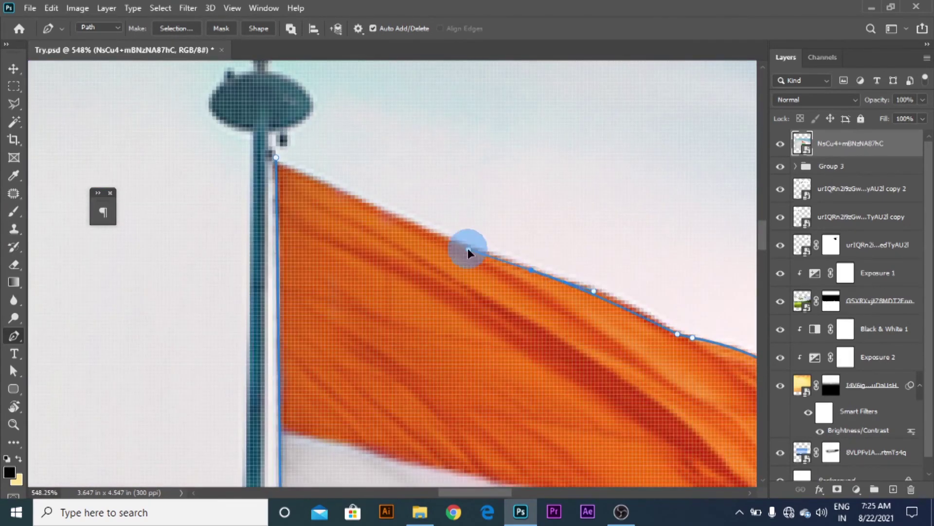
alt+click(531, 271)
drag(529, 274, 626, 330)
drag(373, 213, 298, 170)
drag(373, 213, 378, 221)
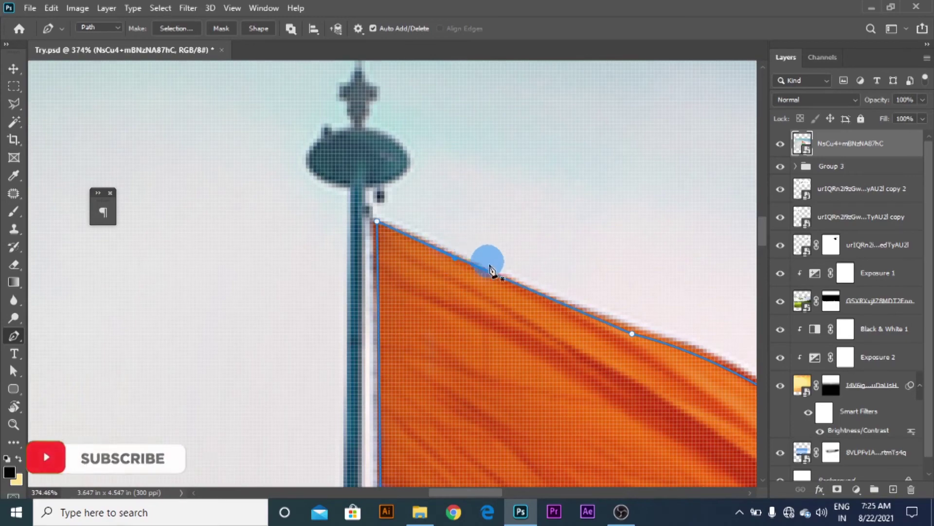
Convert the flag path to a selection with 0 px feather and copy the flag cloth to a new layer.
scroll(491, 269, down, 4)
scroll(493, 273, down, 7)
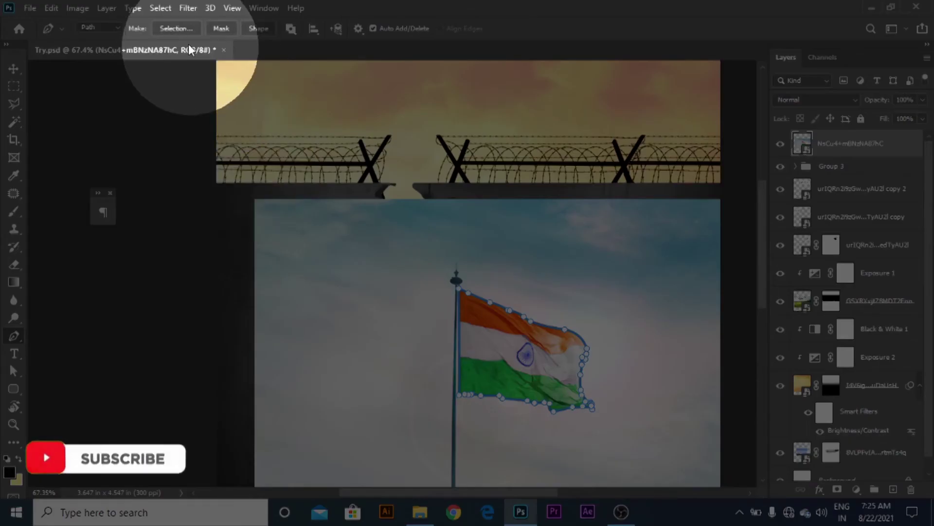
click(177, 29)
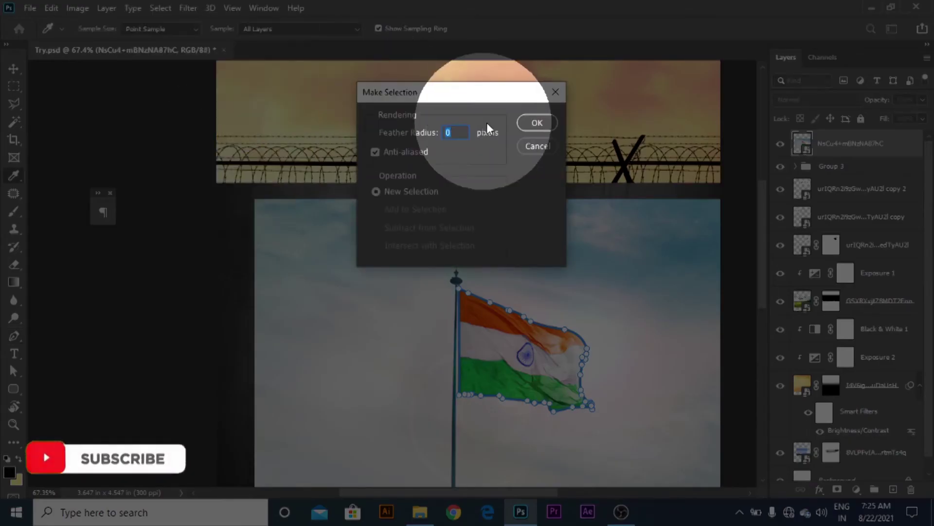
click(536, 123)
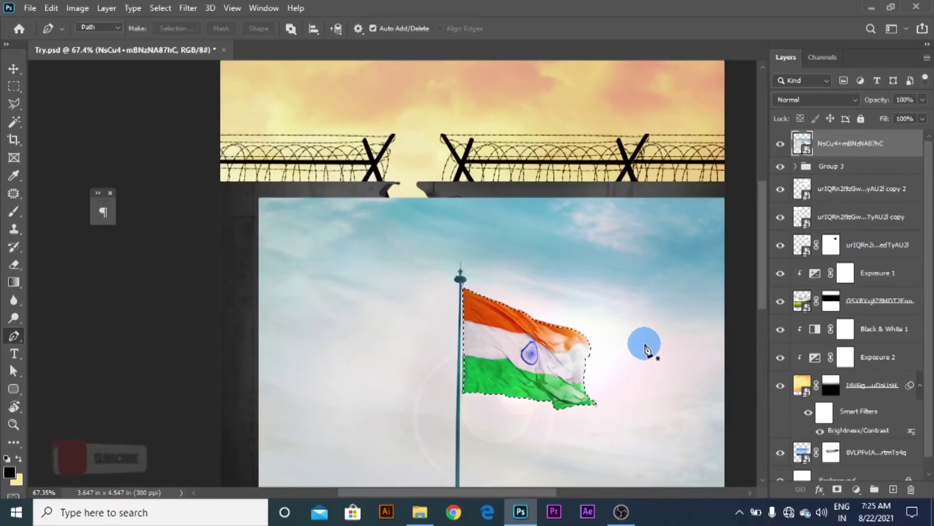
scroll(648, 358, up, 2)
scroll(647, 358, up, 1)
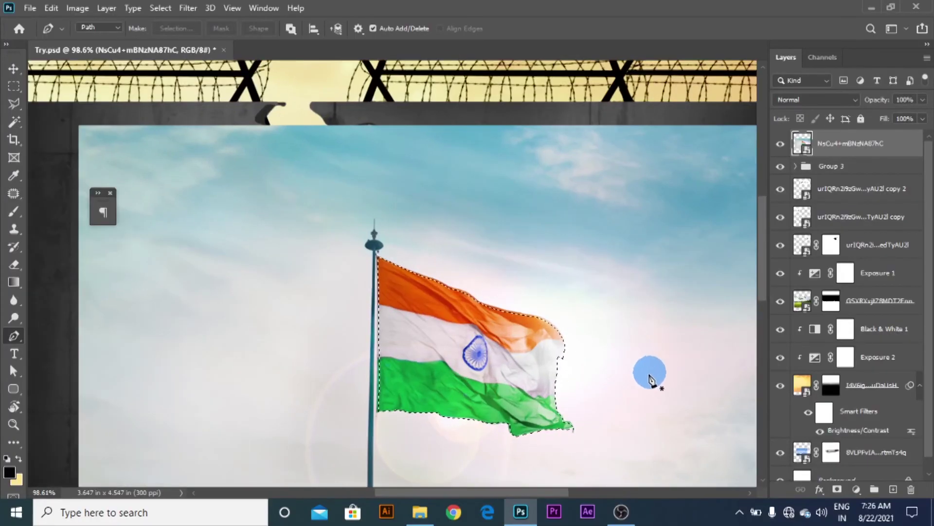
click(14, 69)
drag(549, 379, 537, 338)
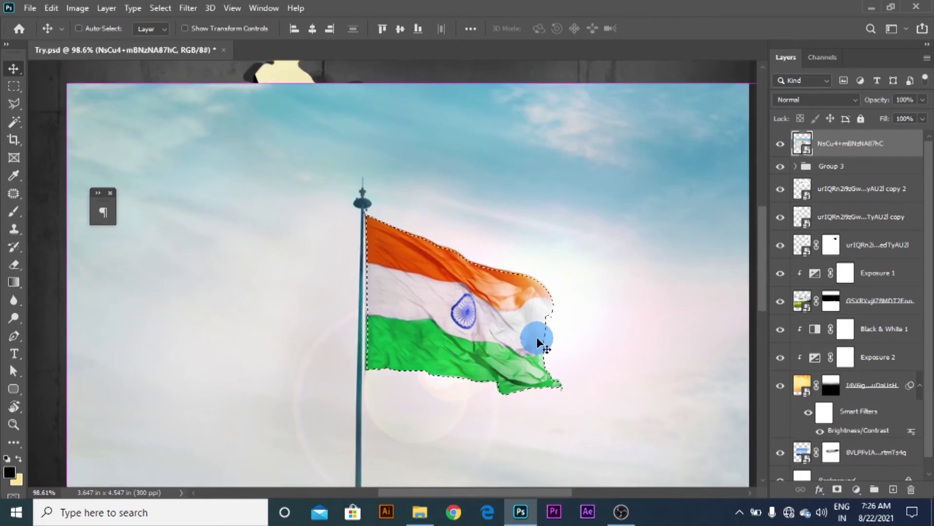
key(ctrl+j)
click(829, 143)
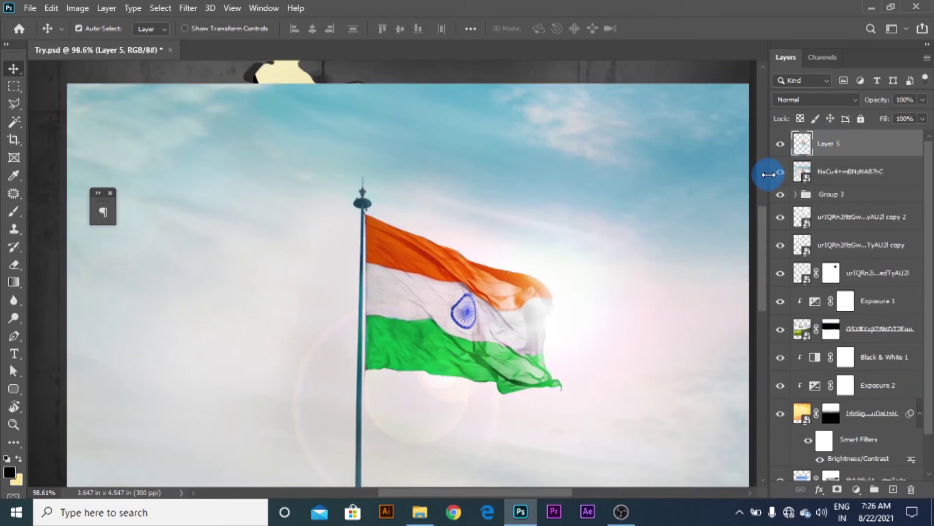
On the original flag image layer, start a Pen tool path up the flagpole's right edge to the disc.
click(857, 176)
scroll(309, 167, up, 3)
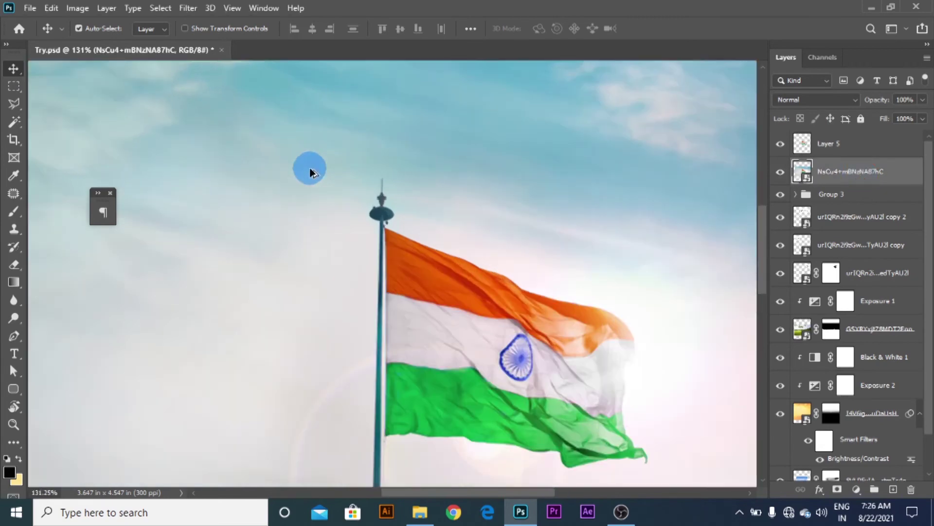
scroll(347, 175, down, 4)
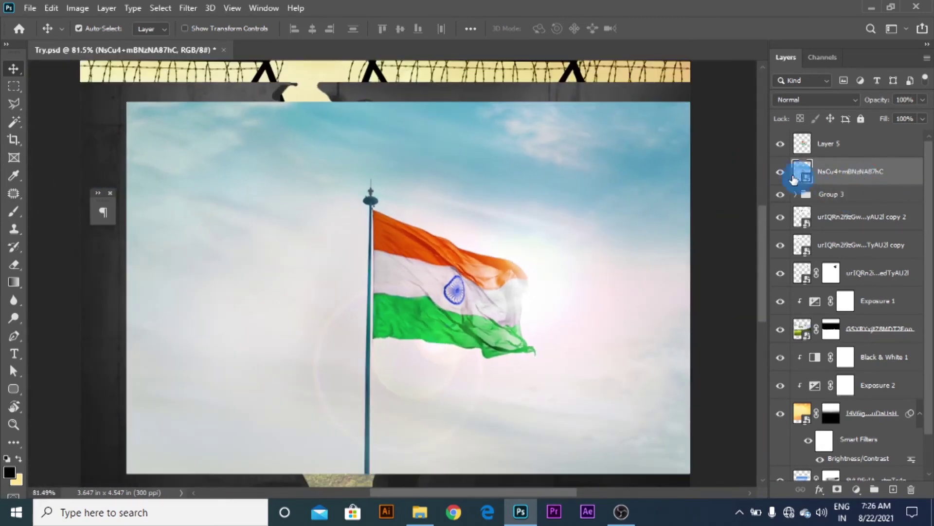
click(780, 172)
click(781, 171)
key(l)
scroll(429, 343, up, 2)
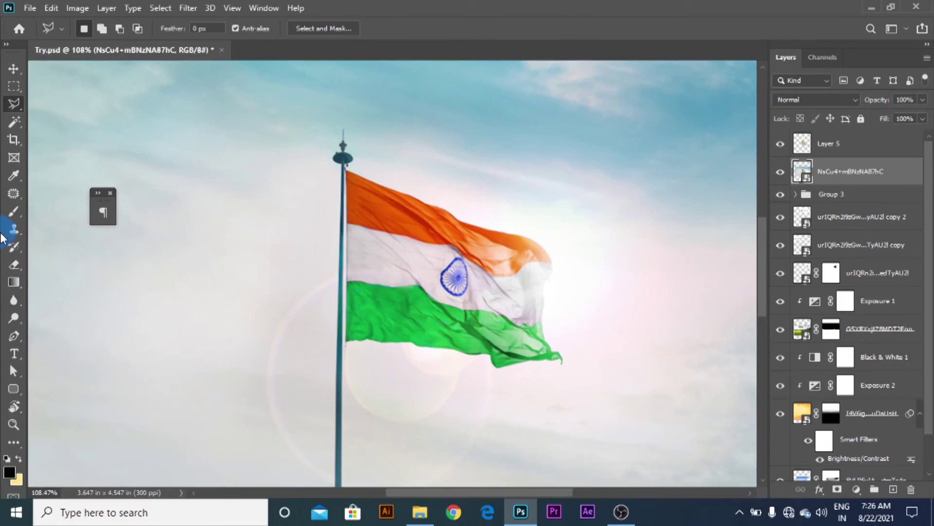
click(10, 338)
scroll(379, 438, up, 3)
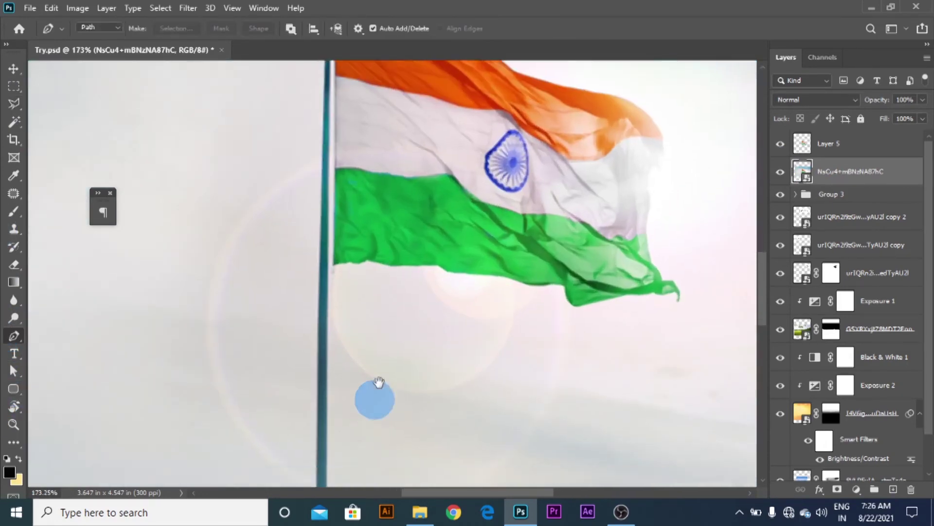
click(347, 425)
drag(380, 183, 377, 457)
scroll(365, 354, up, 10)
click(343, 357)
Outline the right side of the pole's disc and the pointed finial above it down to the disc's top.
drag(422, 292, 403, 220)
alt+click(422, 292)
click(343, 249)
click(343, 228)
scroll(344, 230, up, 2)
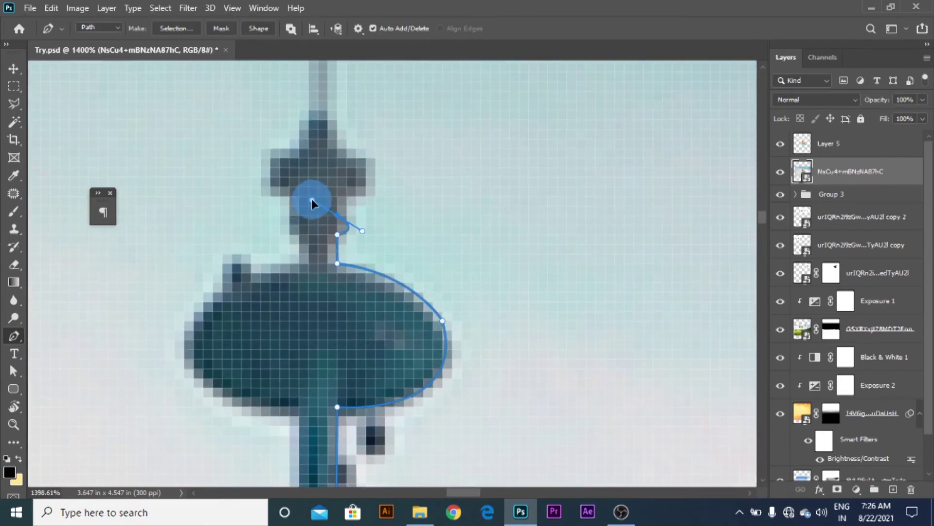
alt+click(347, 158)
click(337, 129)
drag(336, 127, 387, 279)
click(370, 118)
click(351, 310)
mouse_move(322, 329)
mouse_down()
mouse_move(321, 356)
mouse_move(377, 348)
mouse_up()
alt+click(321, 329)
click(350, 414)
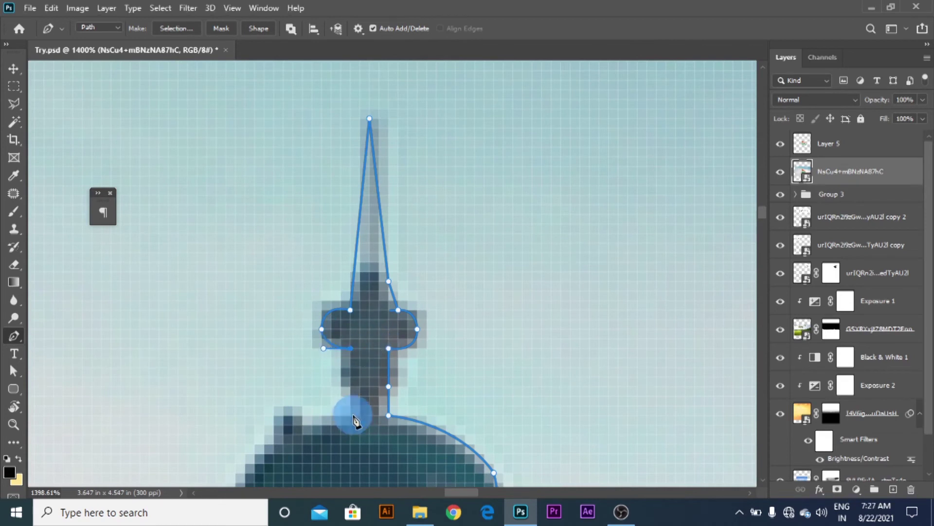
Outline the left half of the disc and continue the path down the pole toward its base.
scroll(325, 375, down, 3)
alt+click(316, 369)
drag(389, 405, 446, 244)
alt+click(390, 406)
scroll(391, 412, down, 2)
scroll(500, 346, down, 6)
drag(452, 479, 447, 459)
click(481, 286)
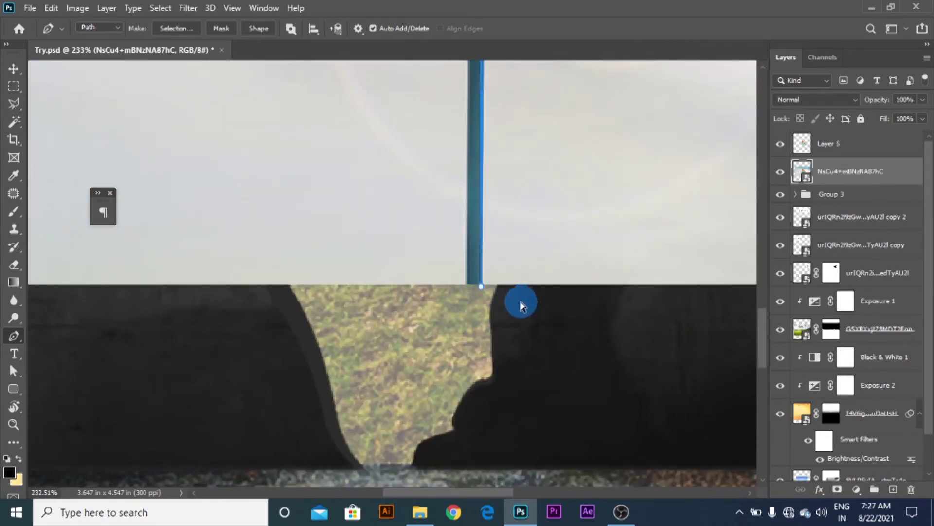
Finish the flagpole outline at the image's lower edge and close the path at the pole's base.
key(super+space)
drag(474, 320, 451, 481)
drag(401, 354, 394, 438)
drag(408, 132, 399, 236)
right_click(400, 236)
click(516, 243)
scroll(516, 243, down, 3)
drag(482, 284, 439, 105)
drag(422, 381, 412, 241)
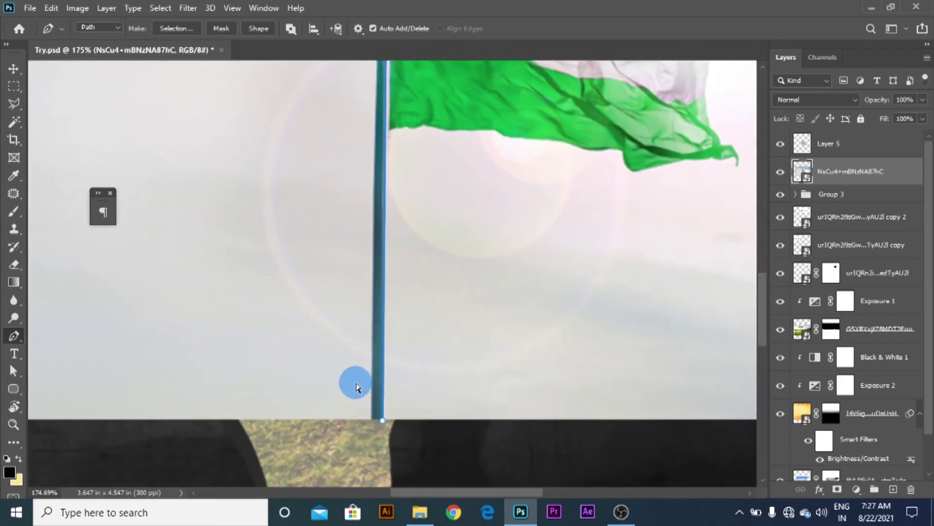
scroll(367, 426, up, 3)
click(378, 416)
scroll(405, 422, up, 3)
key(ctrl+z)
click(388, 415)
scroll(434, 304, down, 12)
drag(426, 271, 358, 339)
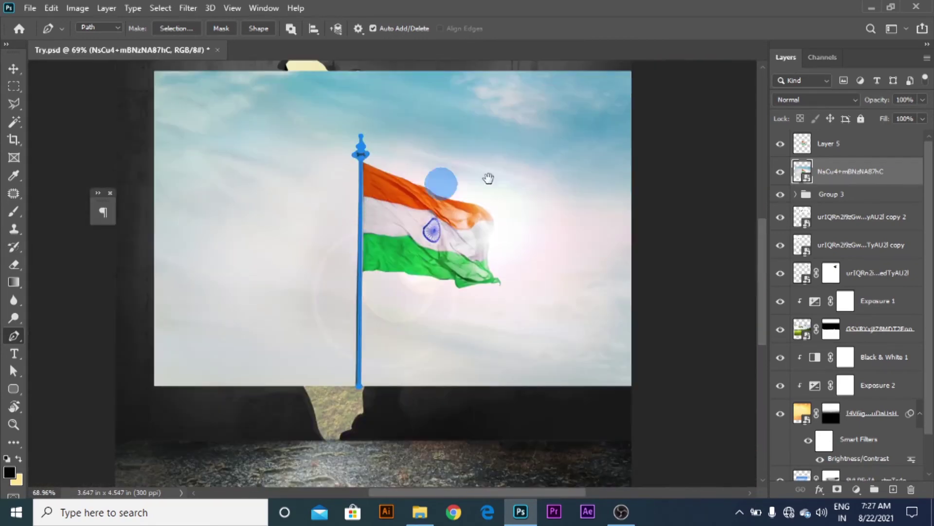
Convert the flagpole path to a selection with 0 px feather and copy the pole to a new layer.
click(194, 34)
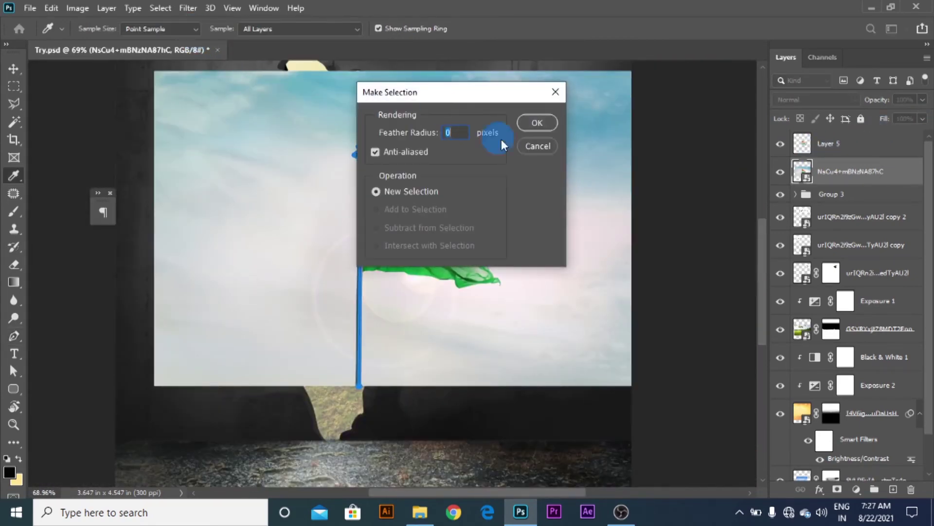
key(Return)
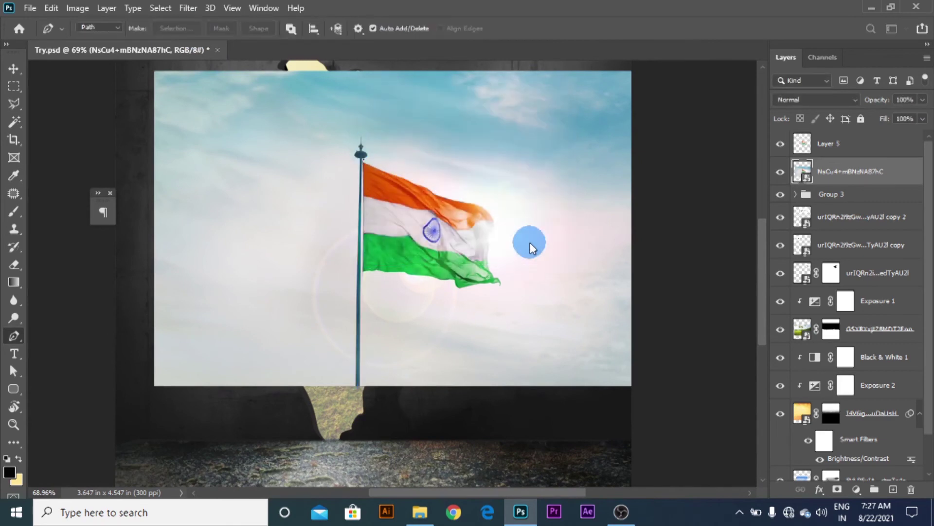
key(ctrl+j)
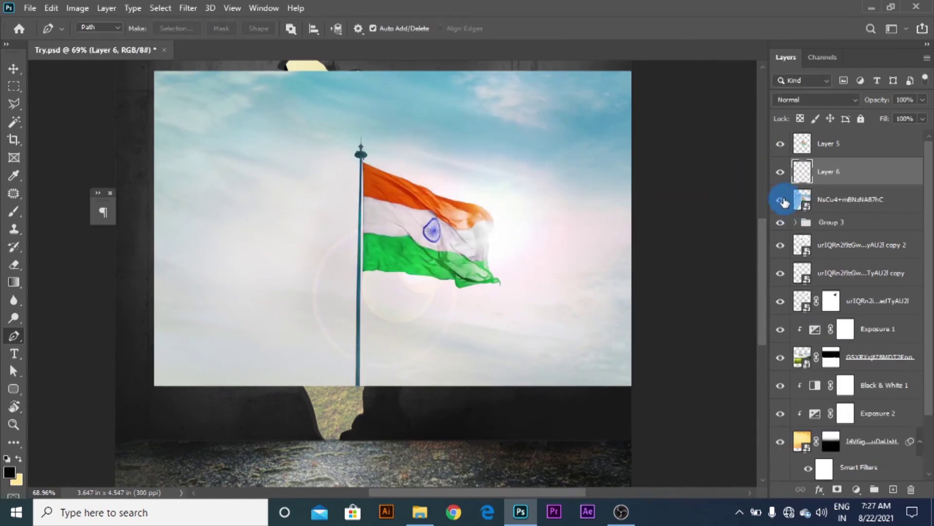
Load the pole layer's pixels as a selection and delete the original flag image layer.
click(780, 200)
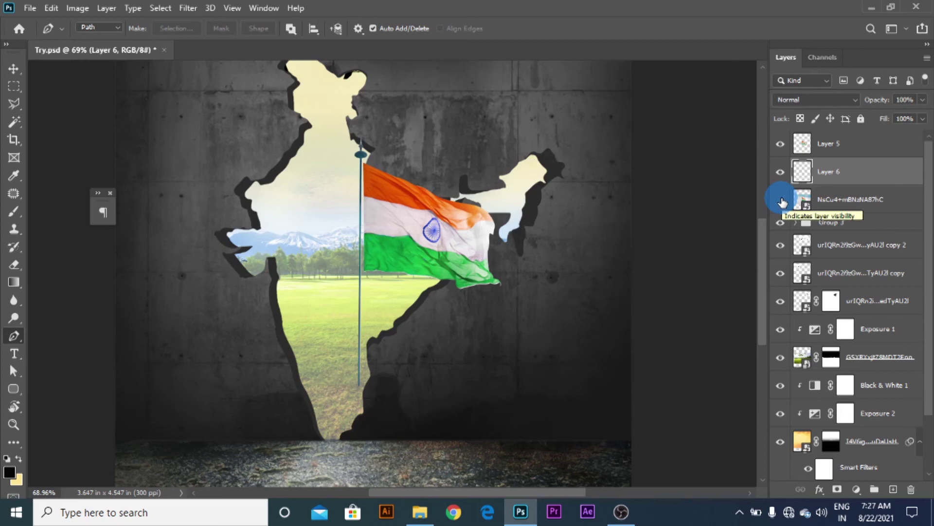
click(781, 200)
ctrl+click(798, 173)
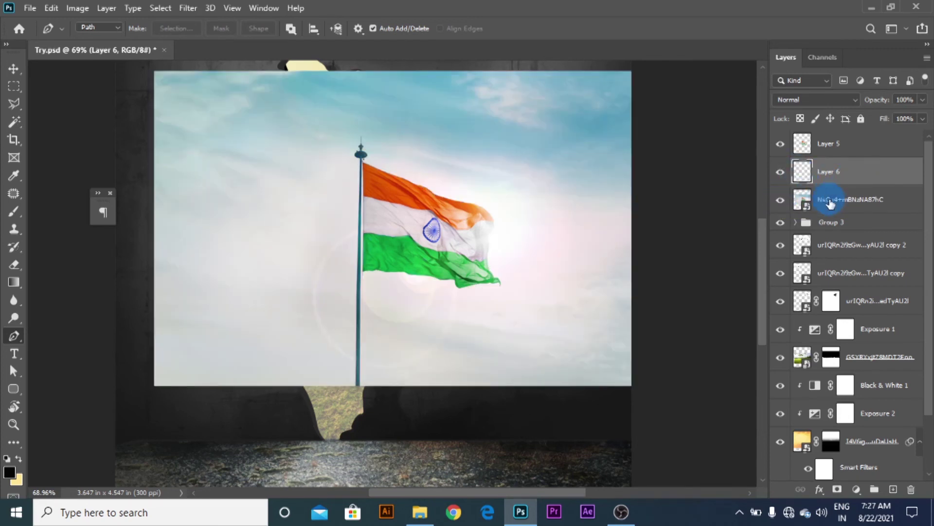
drag(913, 487, 912, 488)
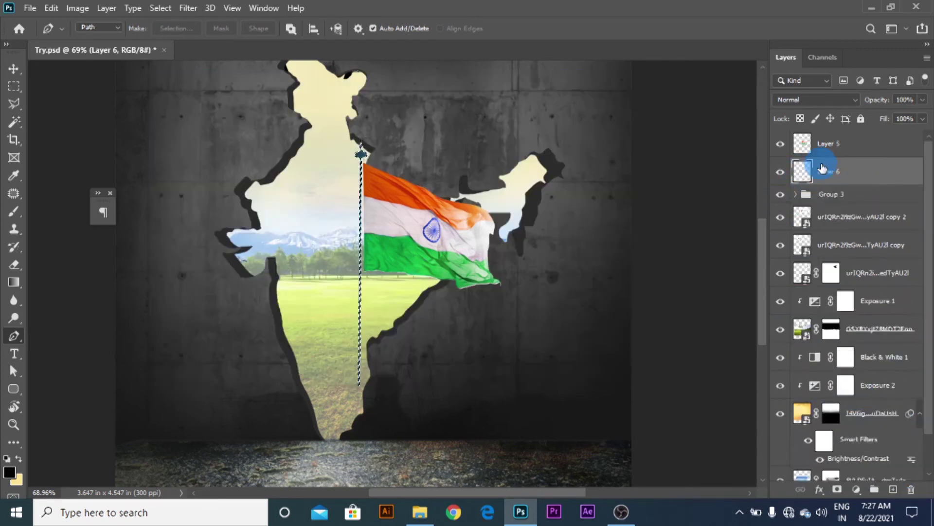
Fill the selected flagpole with dark grey #2f2f2f and clear the selection.
click(8, 471)
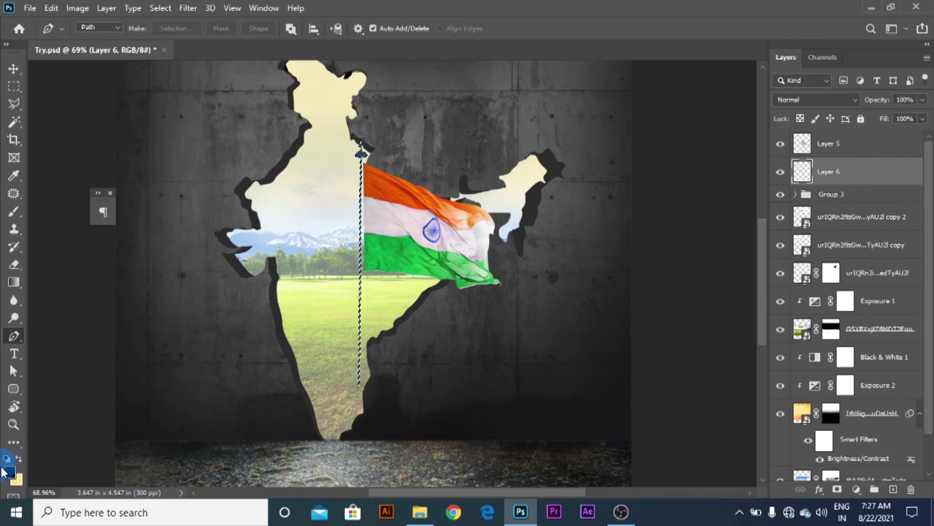
click(498, 186)
drag(497, 186, 498, 188)
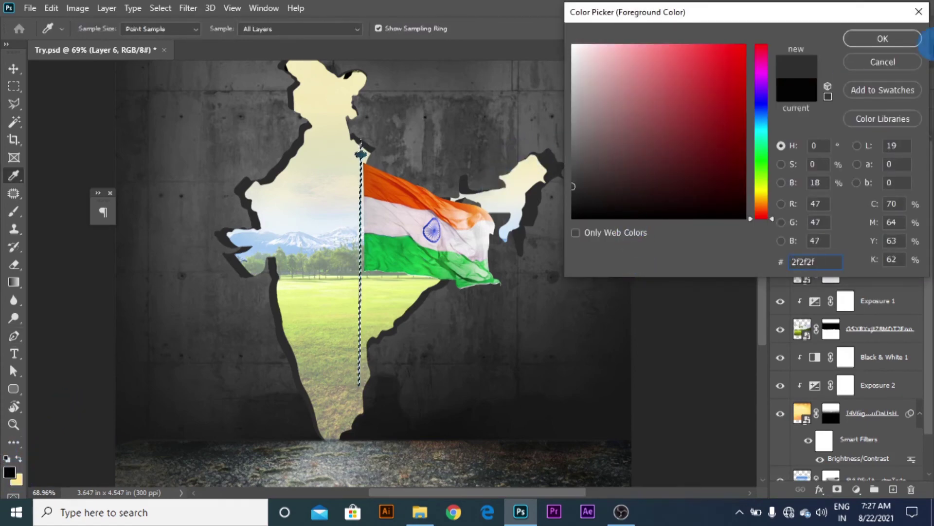
click(899, 39)
key(alt+BackSpace)
key(ctrl+d)
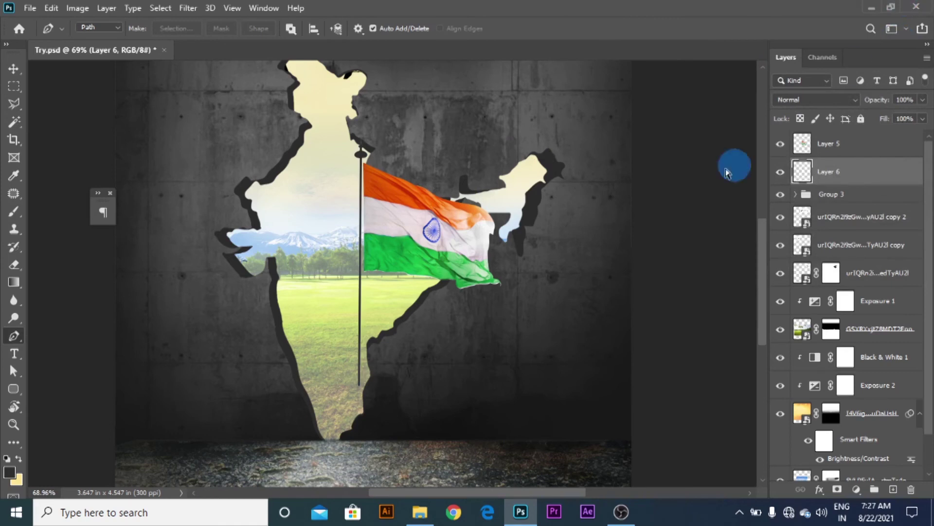
Scale the flag and pole layers together to about 60% and place them over the field inside the map cutout.
click(13, 71)
shift+click(837, 143)
drag(473, 248, 431, 230)
key(ctrl+t)
drag(460, 121, 425, 167)
drag(386, 217, 374, 212)
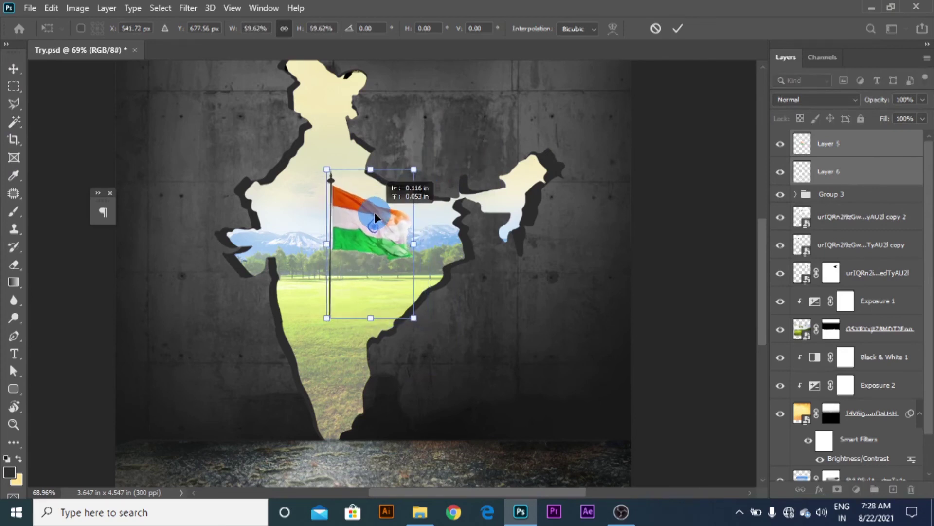
mouse_move(411, 171)
mouse_down()
mouse_move(396, 167)
mouse_move(413, 171)
mouse_up()
click(678, 29)
scroll(411, 232, down, 3)
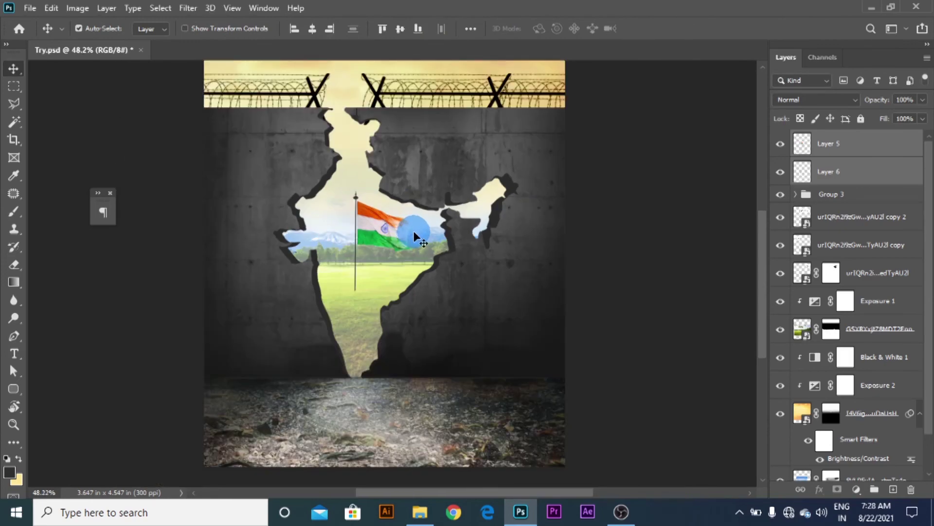
scroll(416, 228, up, 3)
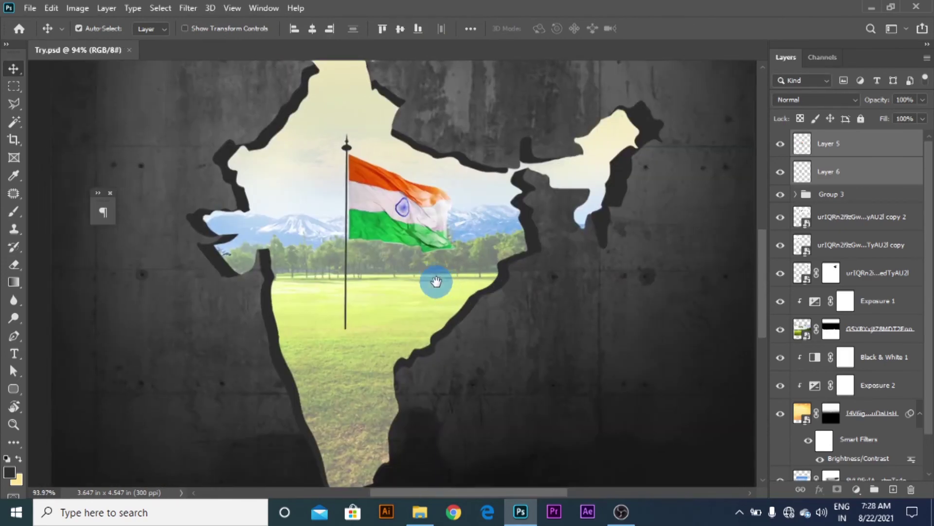
Select the lower part of the flagpole on its layer and stretch it downward to about 159% height.
scroll(399, 263, up, 3)
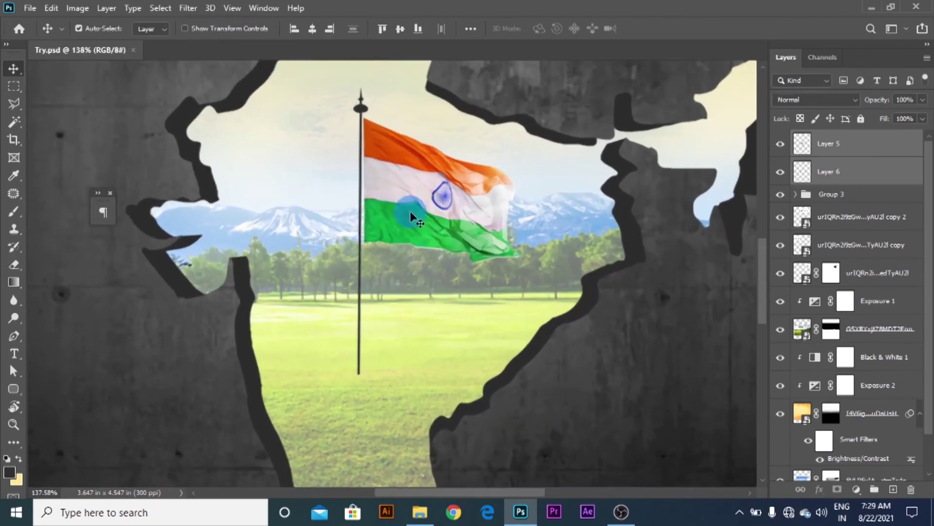
click(820, 174)
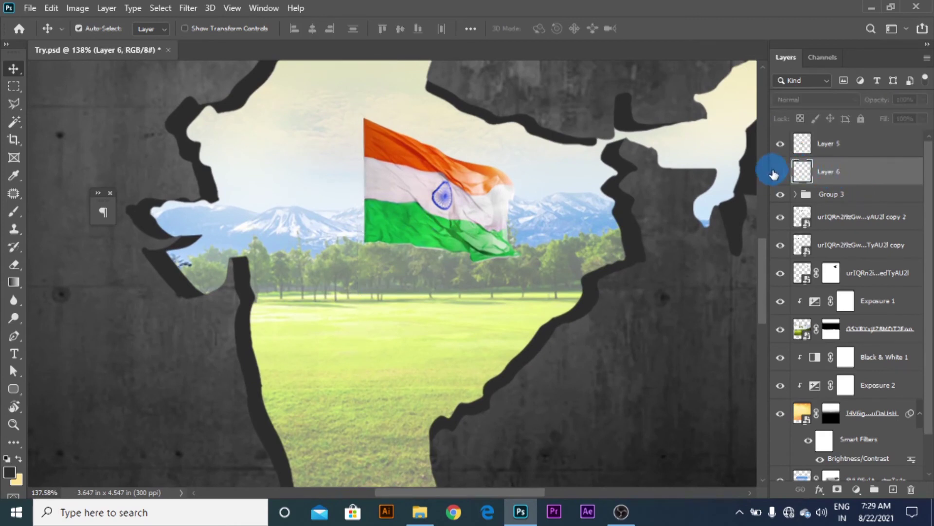
click(13, 86)
drag(448, 273, 327, 387)
key(ctrl+t)
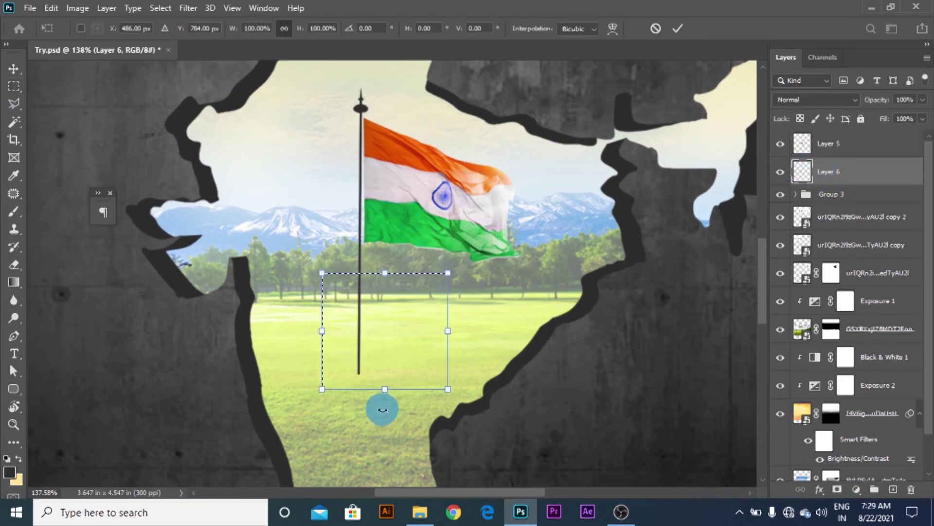
drag(384, 389, 390, 461)
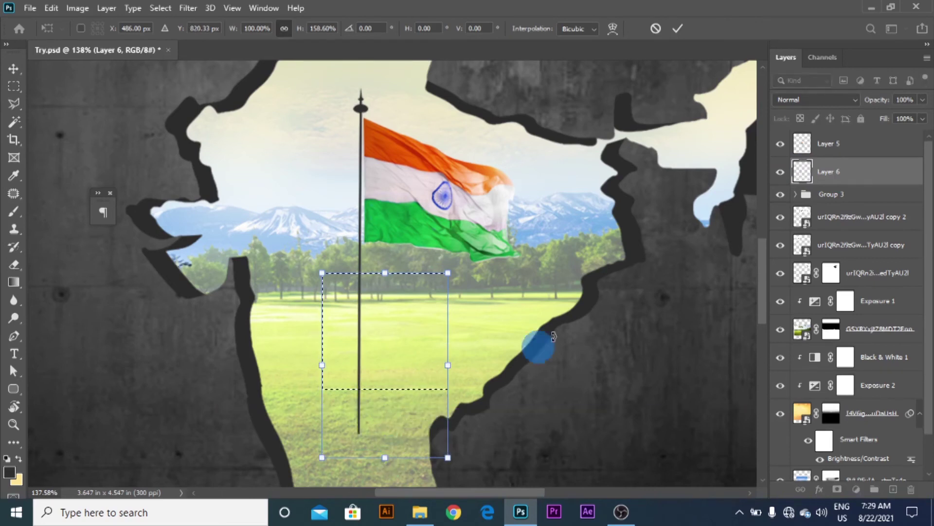
scroll(473, 336, down, 3)
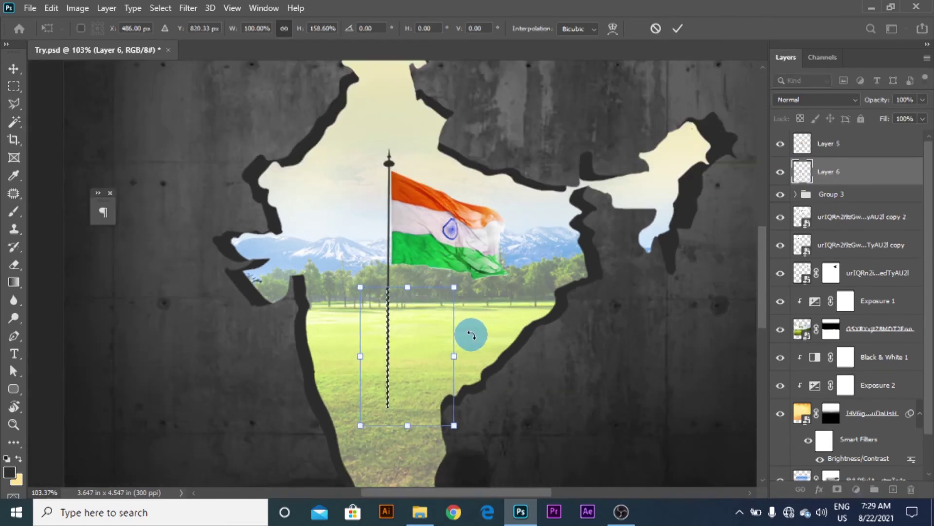
click(678, 28)
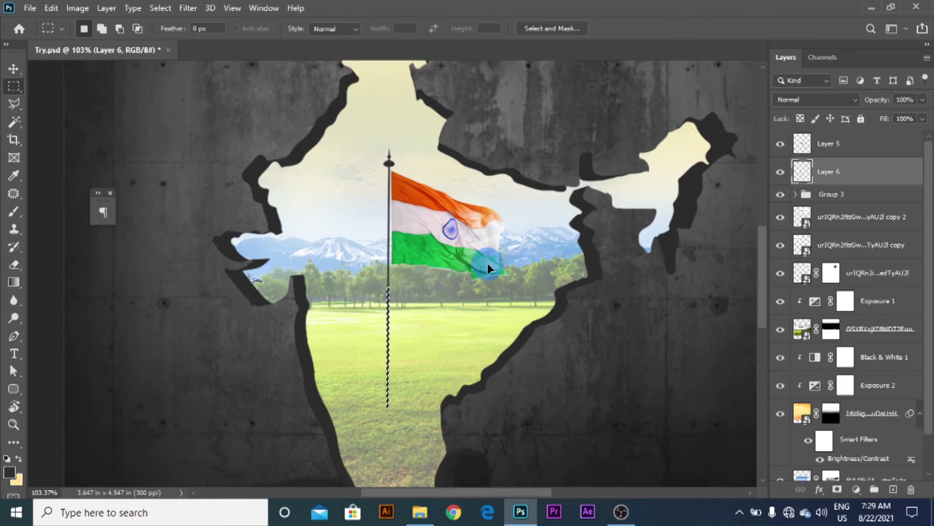
scroll(485, 340, down, 3)
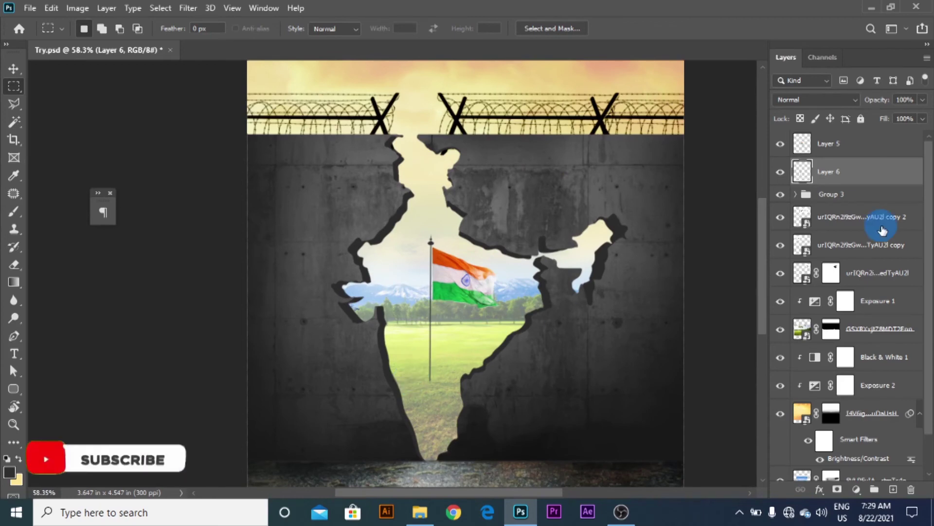
scroll(548, 282, down, 2)
scroll(328, 305, up, 1)
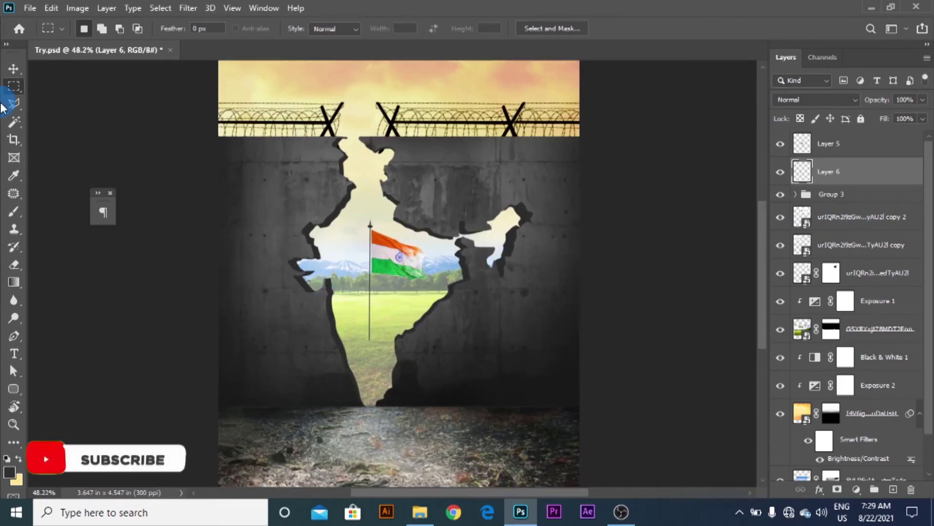
Lower the Offset of the Exposure 1 adjustment on the green field image to about +0.085.
key(v)
click(354, 313)
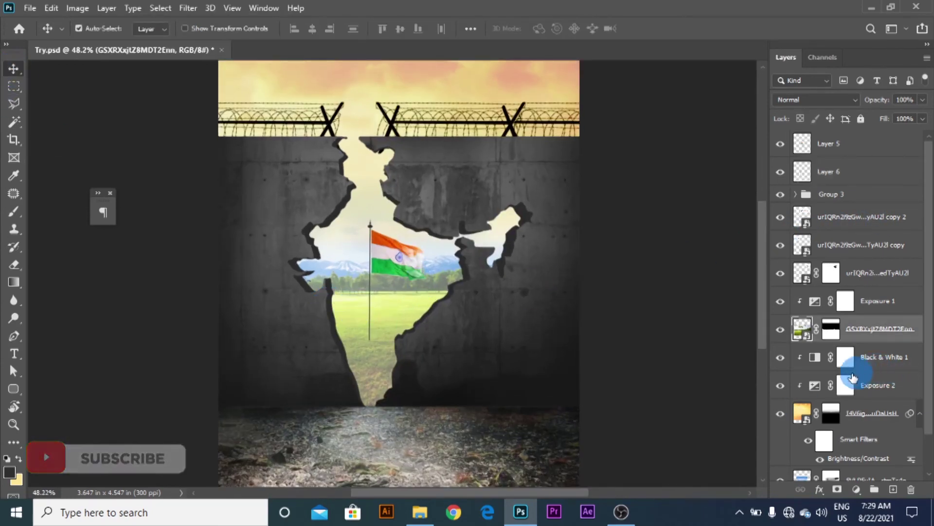
click(782, 301)
click(782, 301)
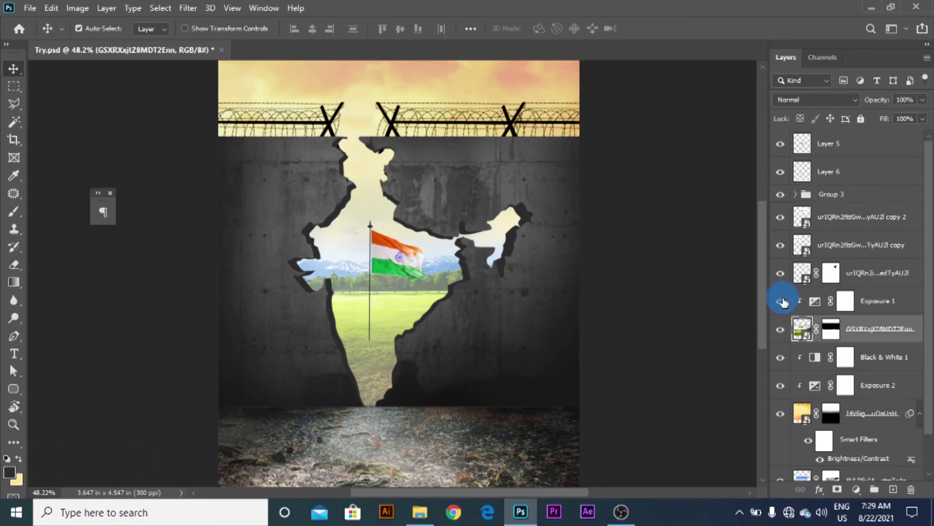
double_click(817, 299)
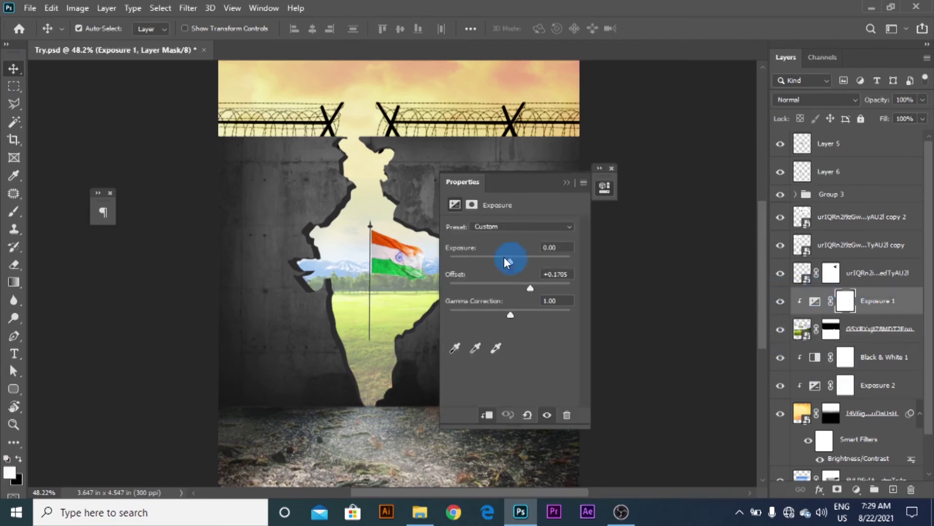
drag(536, 288, 523, 288)
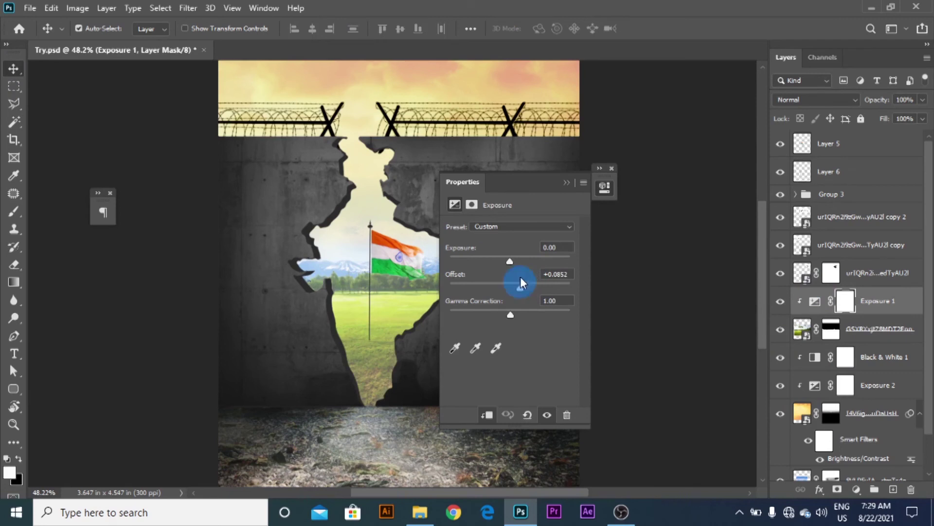
click(567, 183)
click(548, 216)
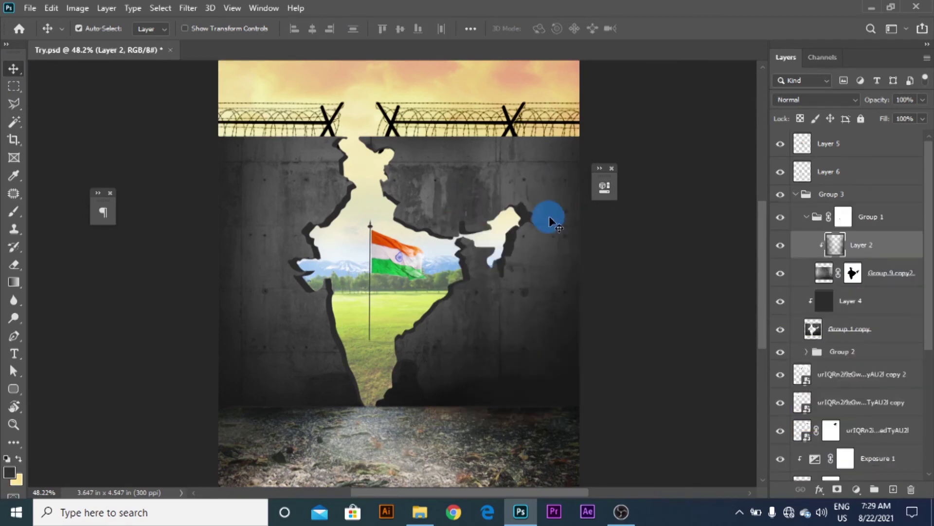
Scale the green field image down to about 89% and shift it slightly lower so it fills the map cutout's base.
click(401, 296)
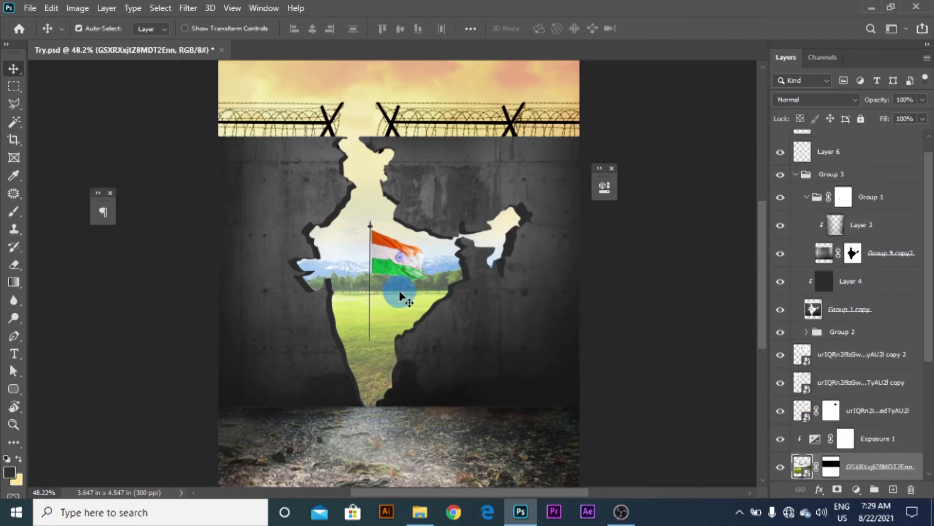
key(ctrl+t)
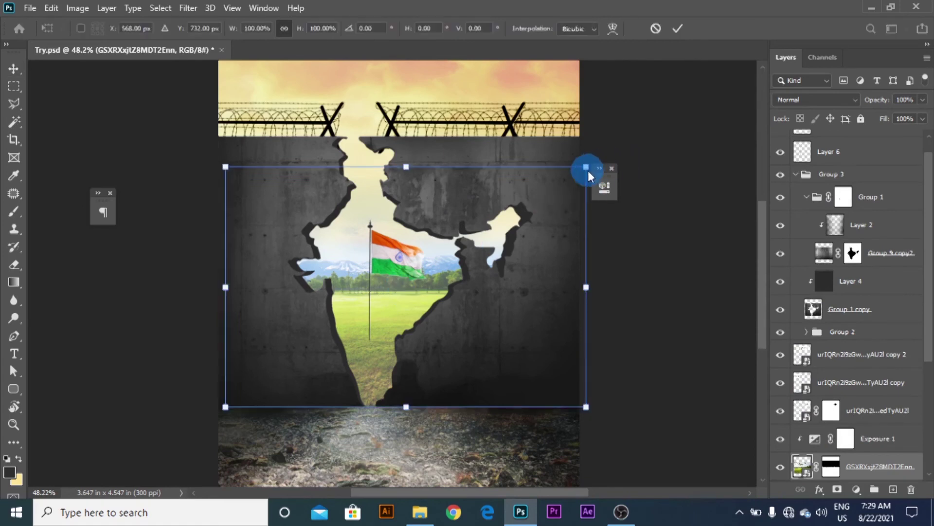
drag(587, 171, 566, 183)
drag(528, 267, 526, 273)
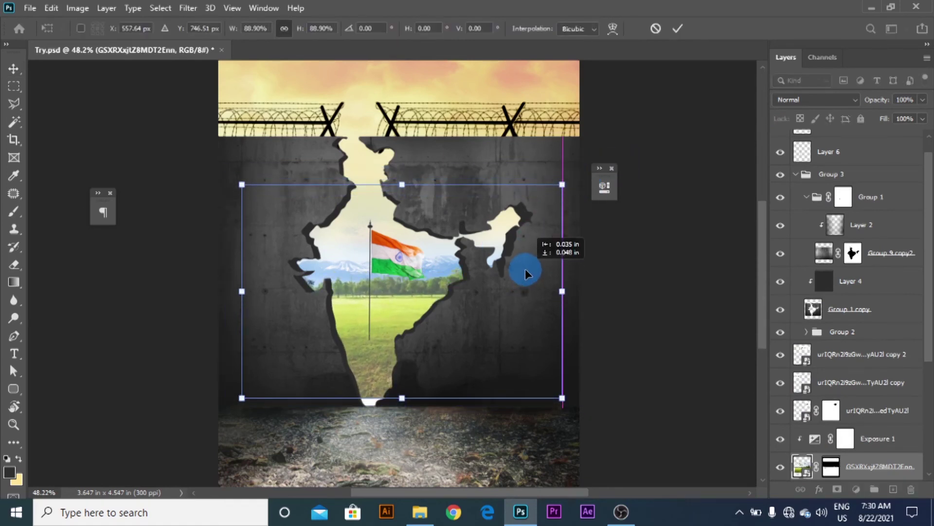
drag(525, 270, 526, 280)
key(Return)
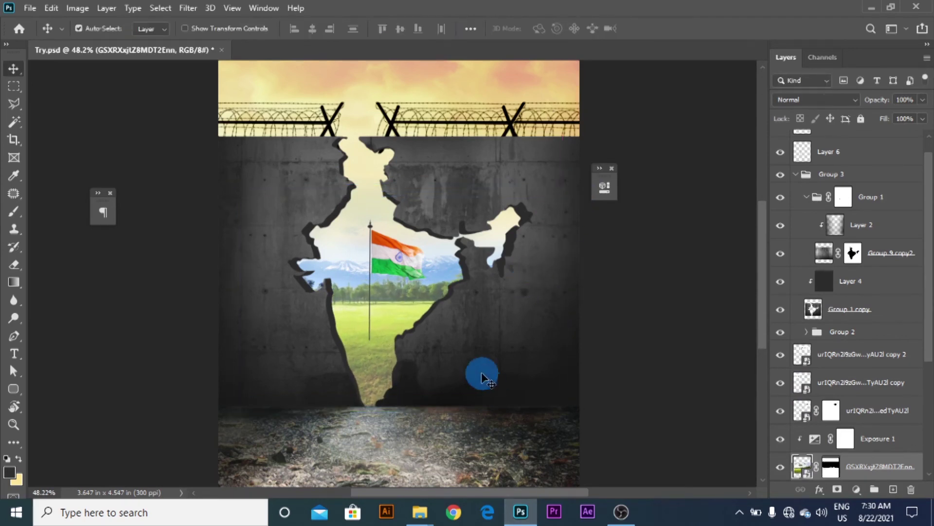
Move the green field image slightly lower, scale it to about 91% and reposition it to cover the cutout's bottom tip.
scroll(831, 438, down, 2)
click(831, 409)
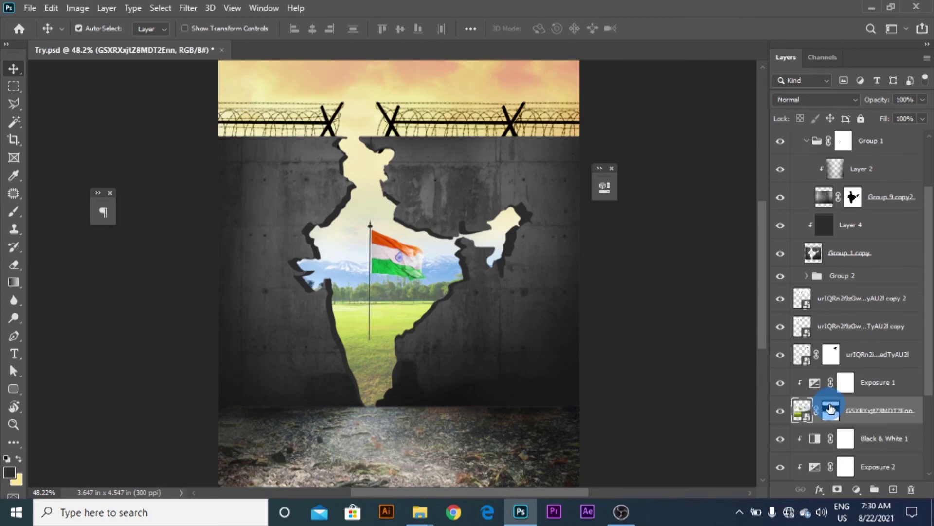
click(780, 413)
click(780, 414)
mouse_move(423, 292)
mouse_down()
mouse_move(421, 307)
mouse_move(414, 300)
mouse_up()
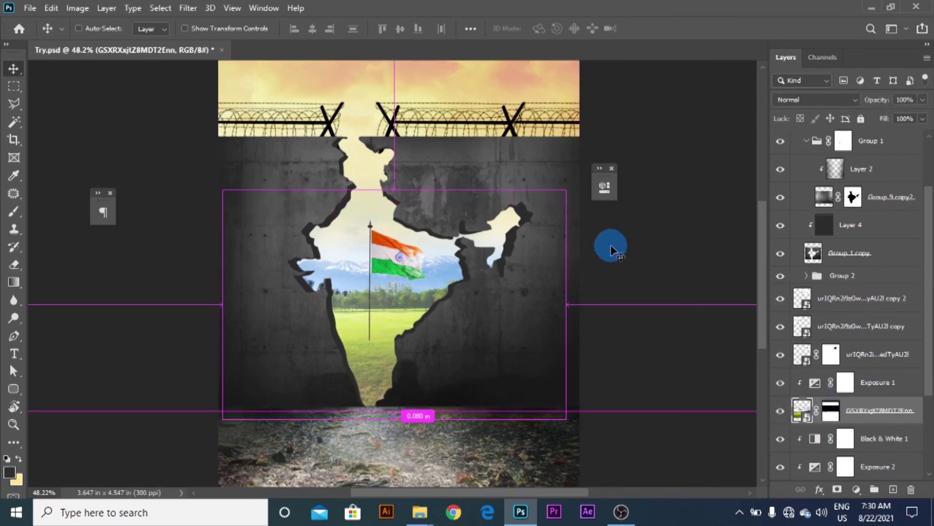
key(ctrl+t)
drag(568, 195, 551, 199)
drag(507, 226, 513, 224)
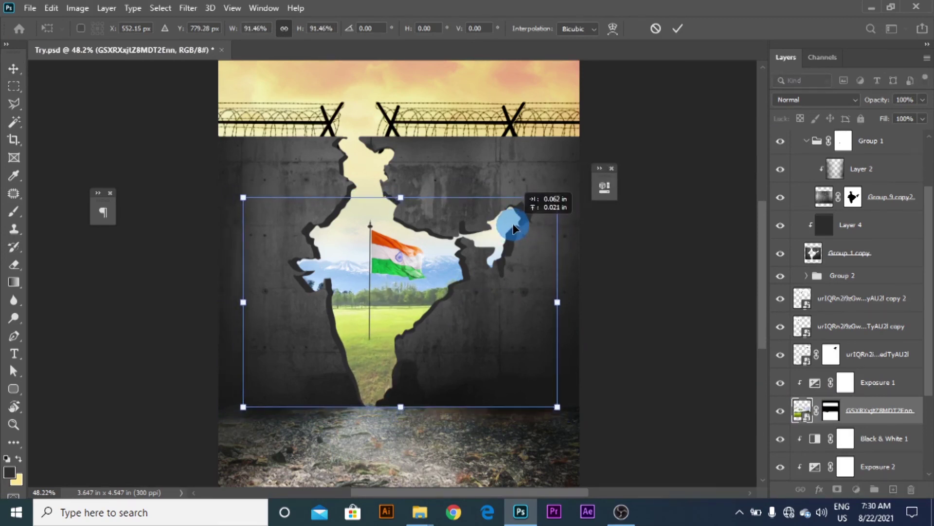
click(677, 31)
Enlarge the snowy mountain image behind the map cutout to about 134%.
ctrl+click(344, 271)
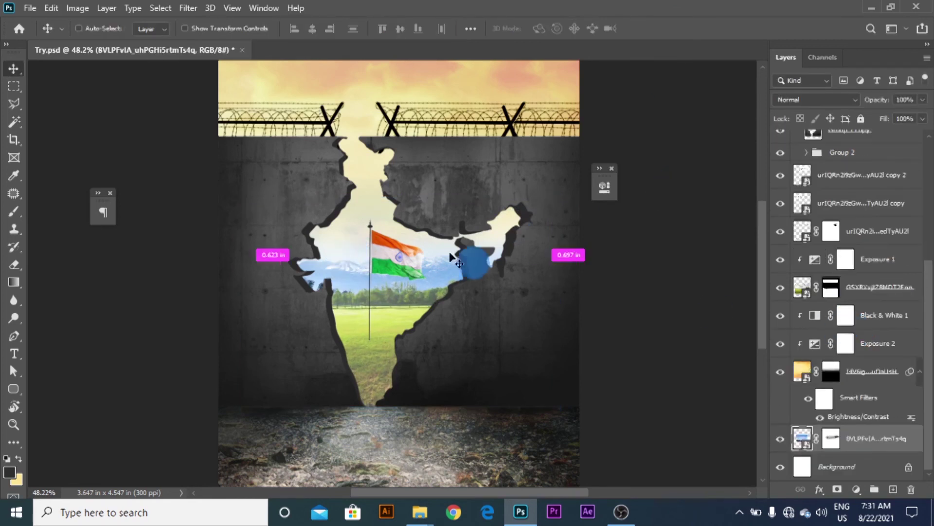
key(ctrl+t)
drag(526, 327, 568, 341)
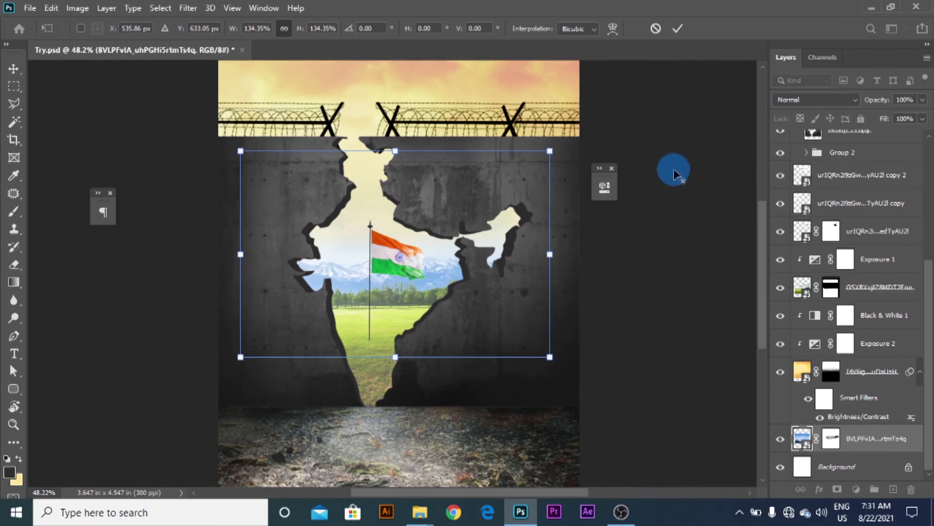
key(Return)
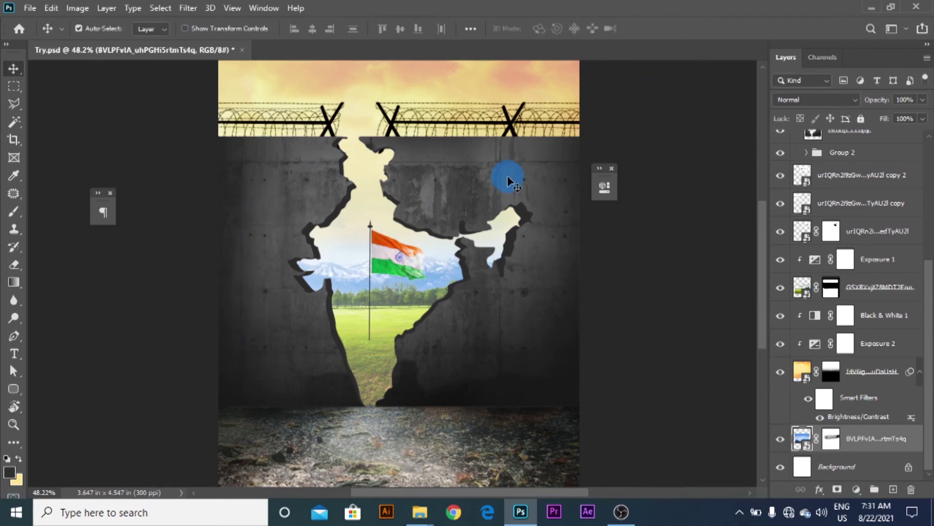
Identify the flagpole's layer and add a new empty layer directly beneath it.
scroll(516, 188, down, 2)
scroll(444, 299, up, 4)
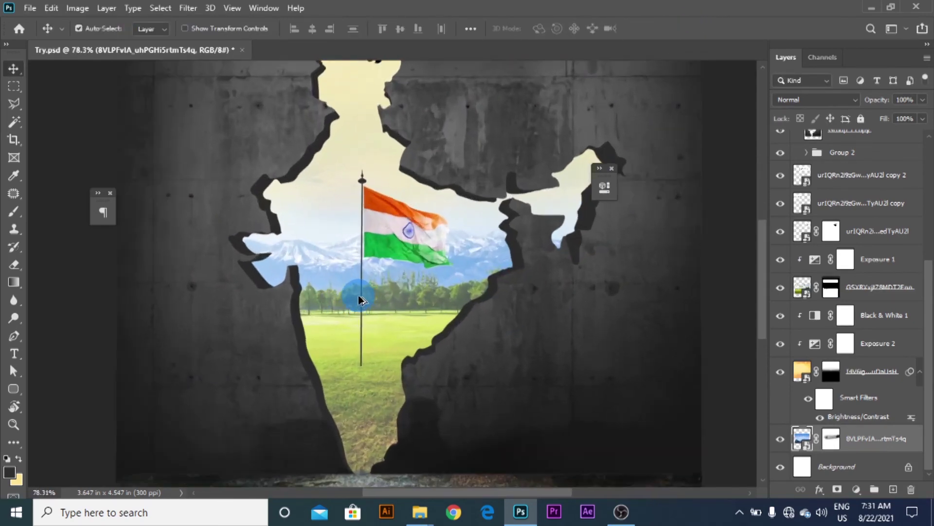
scroll(355, 302, up, 5)
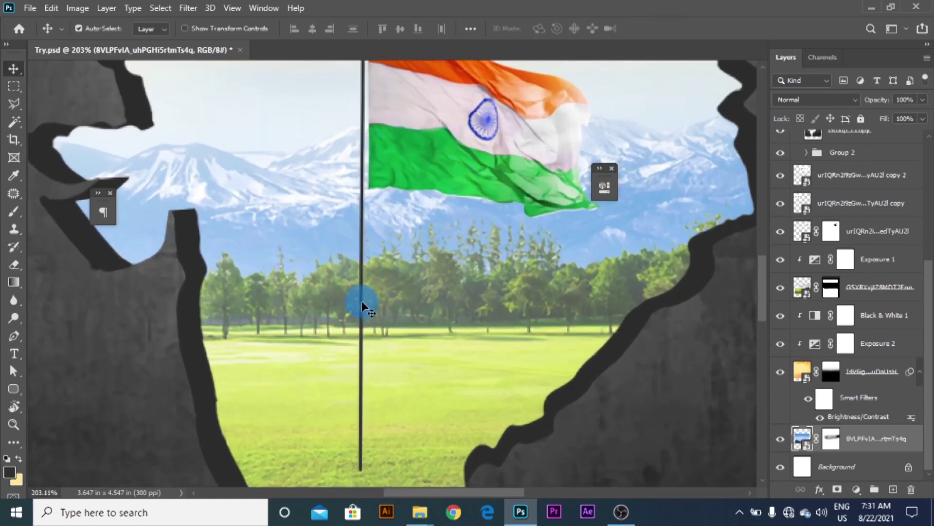
click(363, 305)
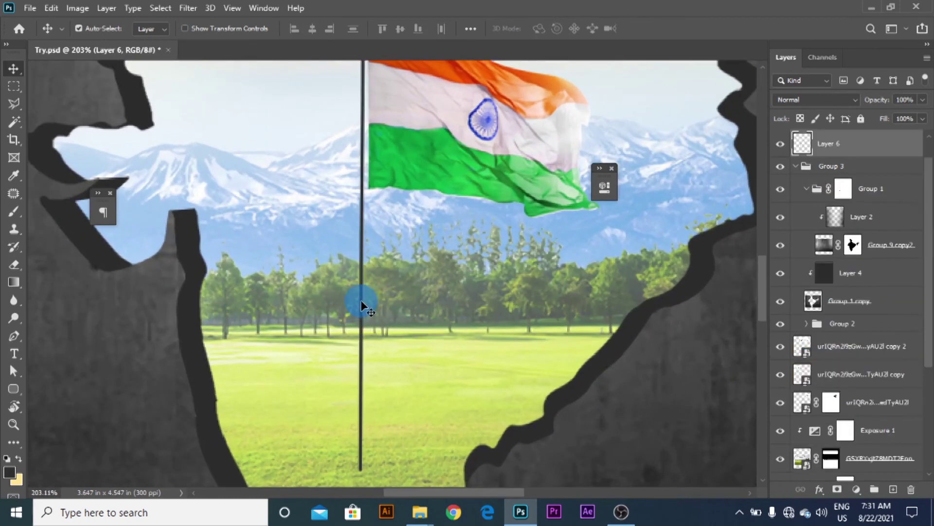
drag(362, 303, 408, 263)
click(780, 144)
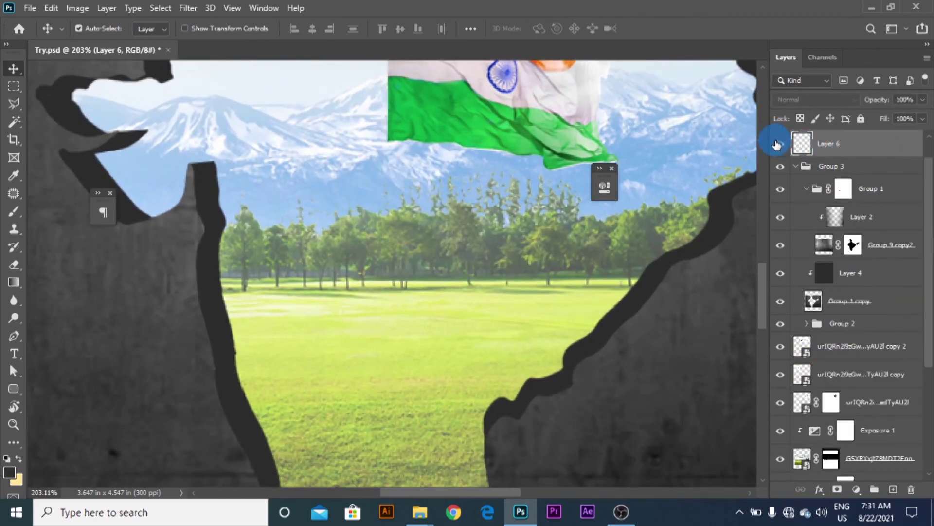
click(780, 144)
click(893, 490)
drag(840, 146, 838, 182)
Outline a thin diagonal shadow from the pole's base to the cutout's left edge with the Polygonal Lasso and fill it dark grey.
click(15, 103)
scroll(580, 207, up, 4)
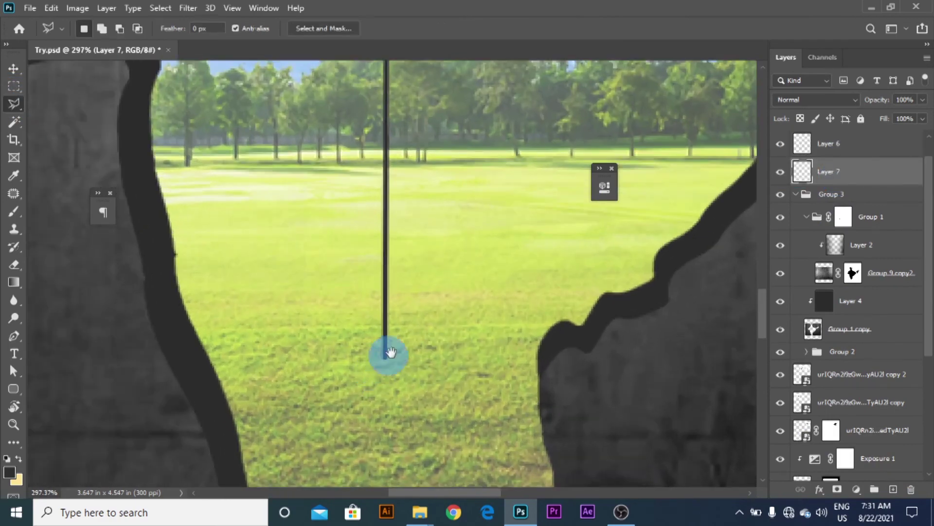
drag(391, 352, 461, 209)
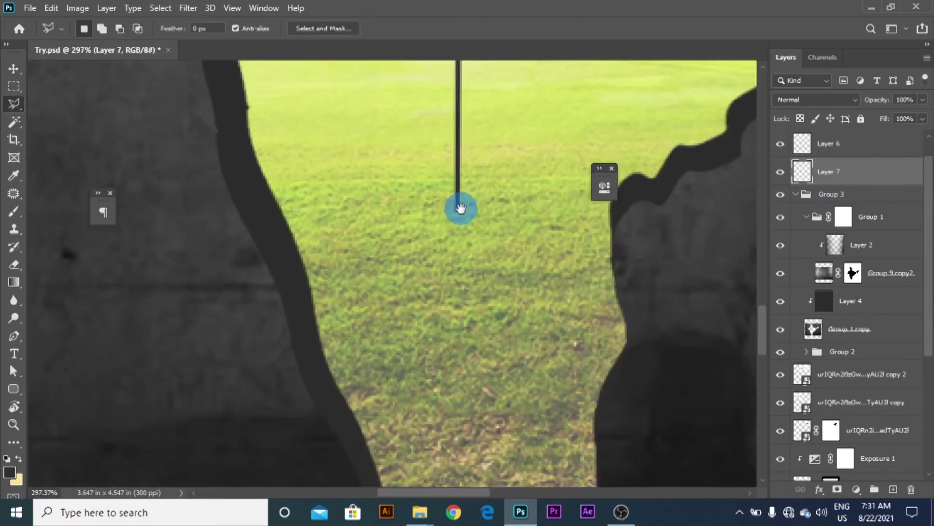
click(458, 213)
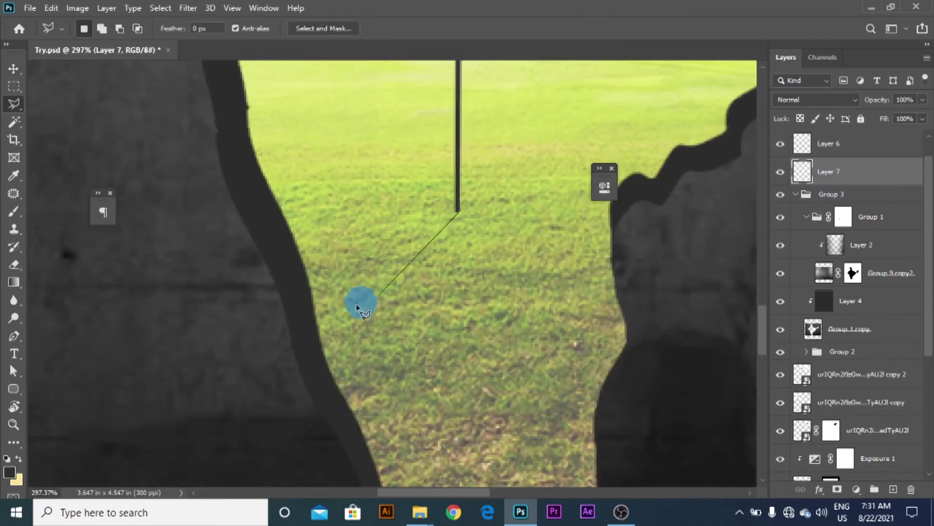
click(312, 308)
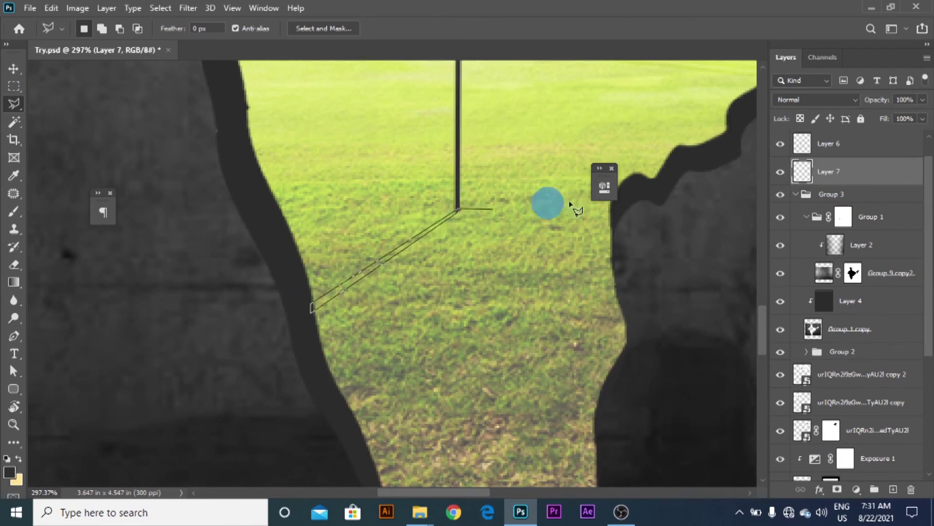
click(461, 206)
click(604, 200)
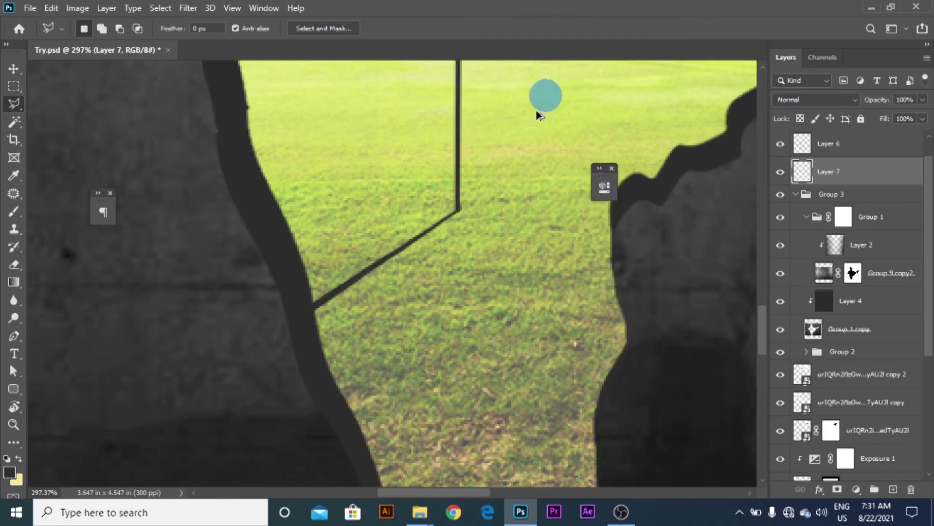
Reduce the opacity of the flagpole's shadow layer to 63%.
scroll(530, 234, down, 5)
scroll(516, 220, down, 3)
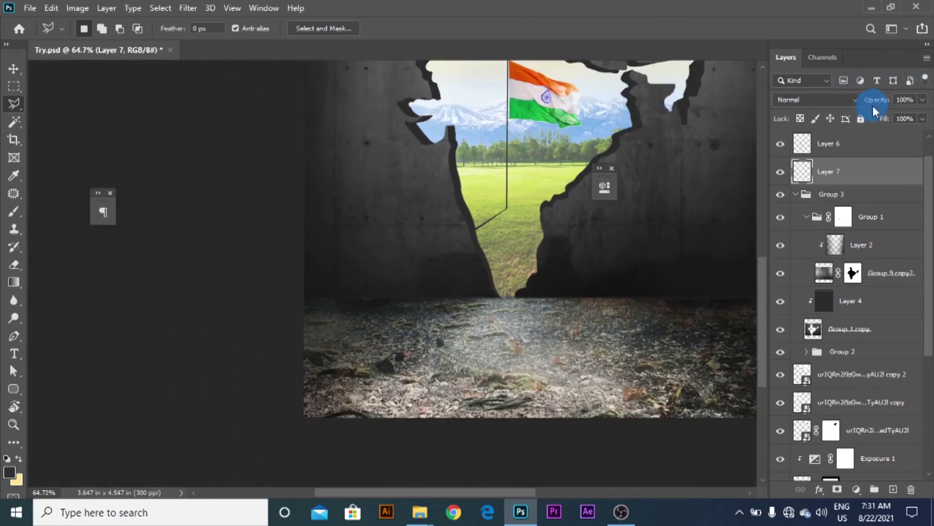
drag(904, 114, 887, 119)
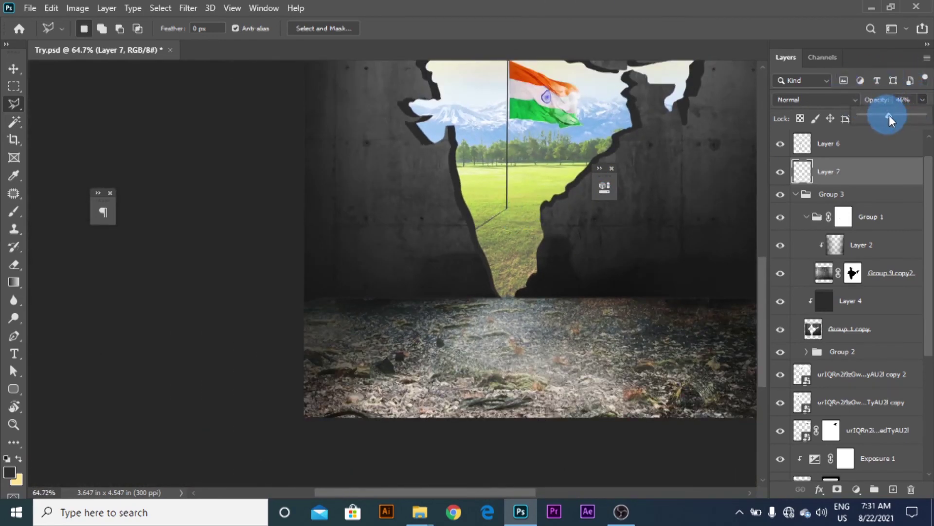
key(space)
drag(527, 151, 443, 323)
scroll(478, 214, down, 3)
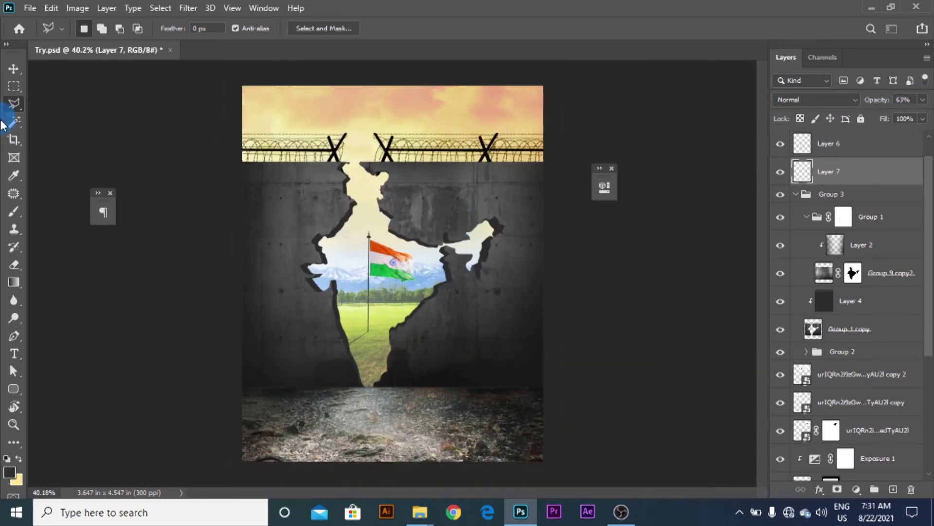
Scale down the sunset sky image proportionally and reposition it behind the wall and barbed wire.
click(15, 65)
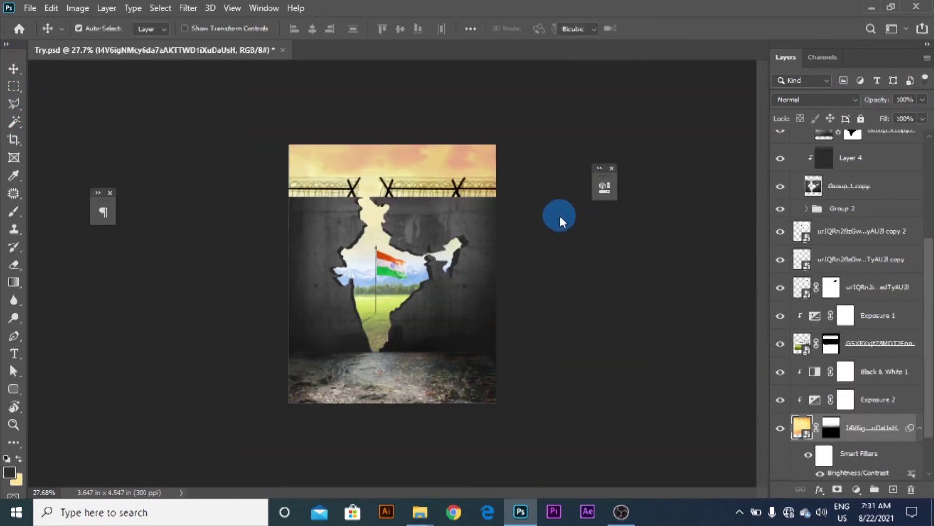
scroll(560, 216, down, 2)
key(ctrl+t)
drag(422, 314, 518, 330)
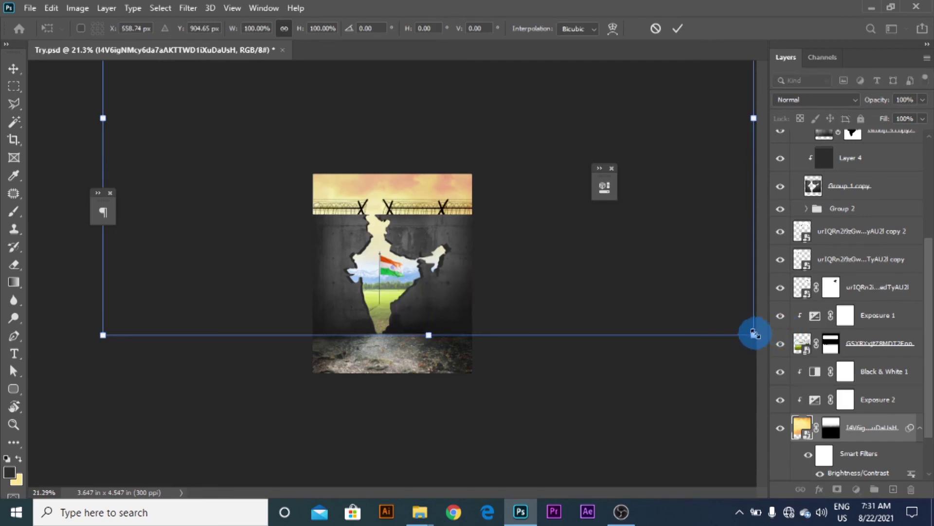
drag(755, 336, 620, 297)
scroll(441, 252, up, 3)
drag(539, 243, 526, 219)
drag(677, 314, 608, 297)
click(674, 38)
drag(506, 230, 511, 231)
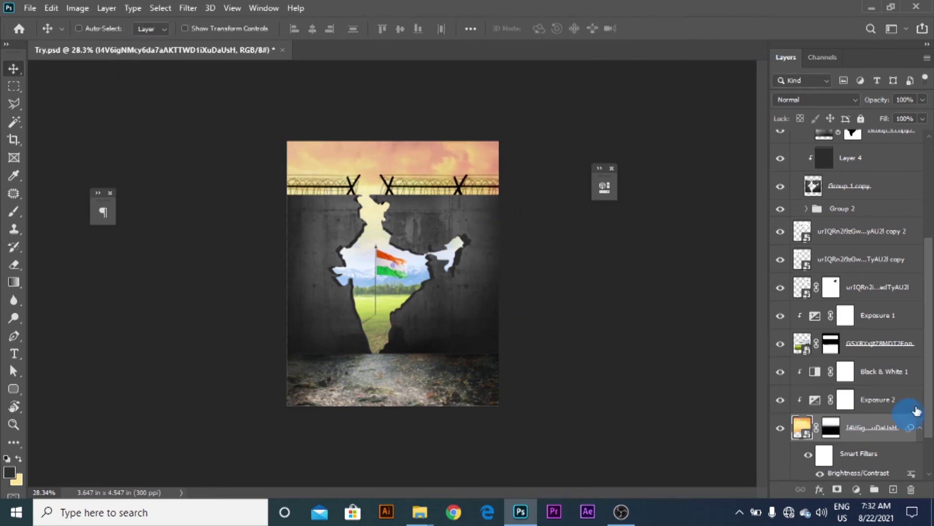
Raise the Black & White 1 adjustment layer's opacity to 100% and compare the sky with and without it.
click(885, 372)
click(922, 99)
drag(900, 116, 924, 116)
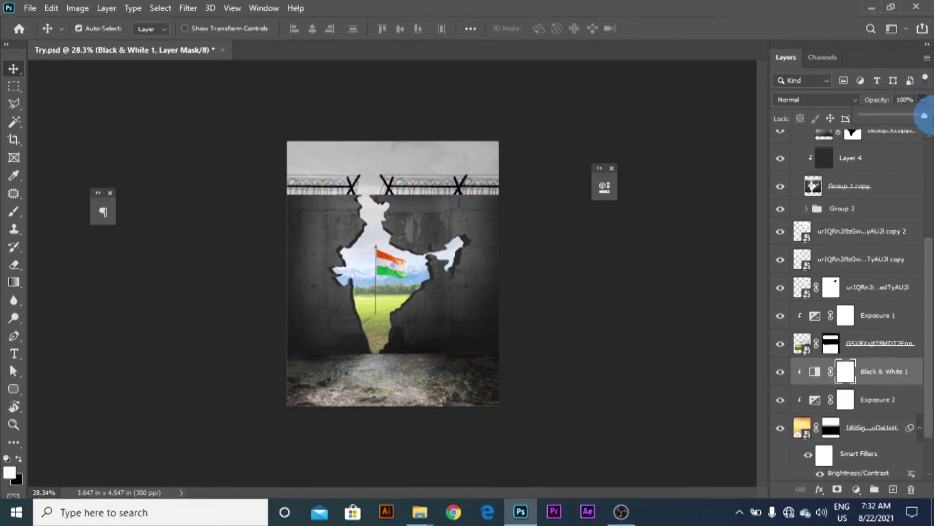
click(668, 214)
click(669, 214)
click(781, 374)
click(781, 374)
Scale the sky image layer to 73.90% and reposition it so its clouds fill the area above the wall.
click(538, 254)
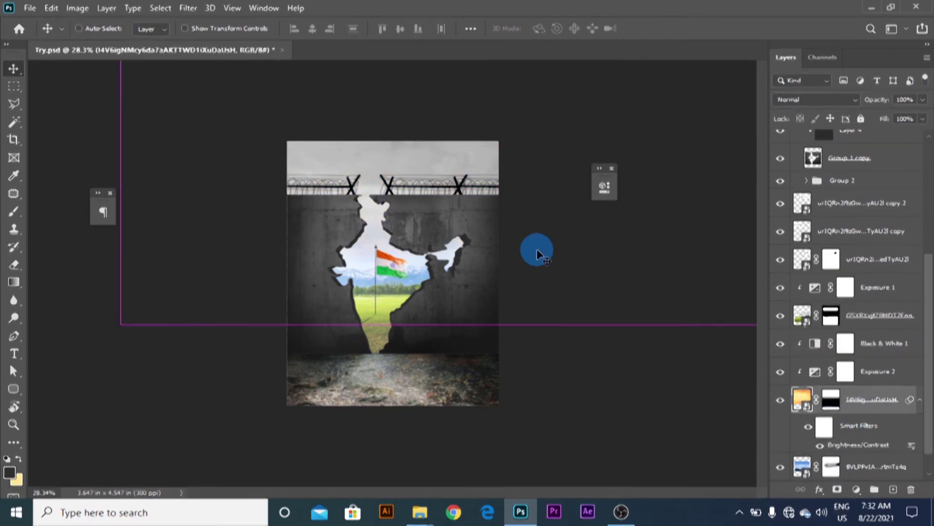
key(ctrl+t)
click(483, 215)
scroll(494, 247, down, 1)
drag(687, 312, 619, 269)
drag(504, 254, 459, 313)
scroll(417, 219, up, 1)
click(677, 30)
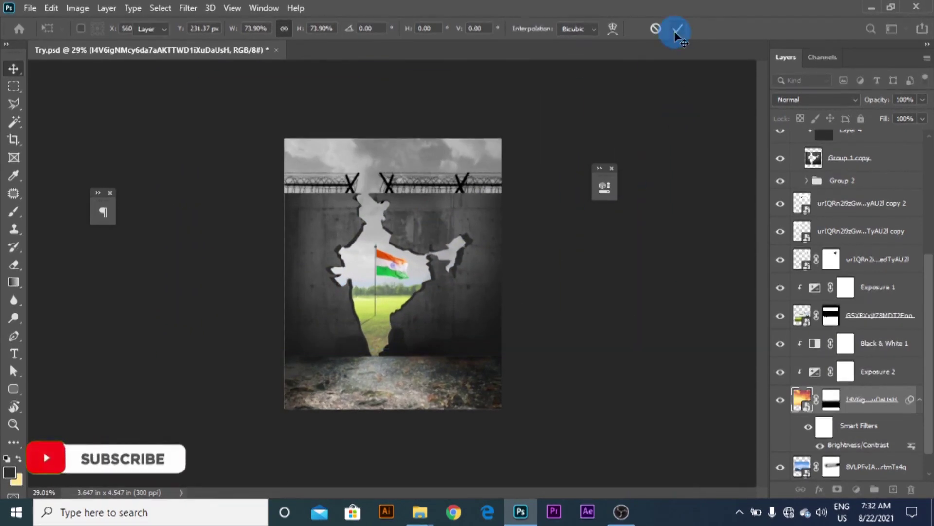
Paint the Black & White 1 mask with a soft black 800 px brush at 14% opacity to restore the sky's colour.
click(846, 343)
click(14, 211)
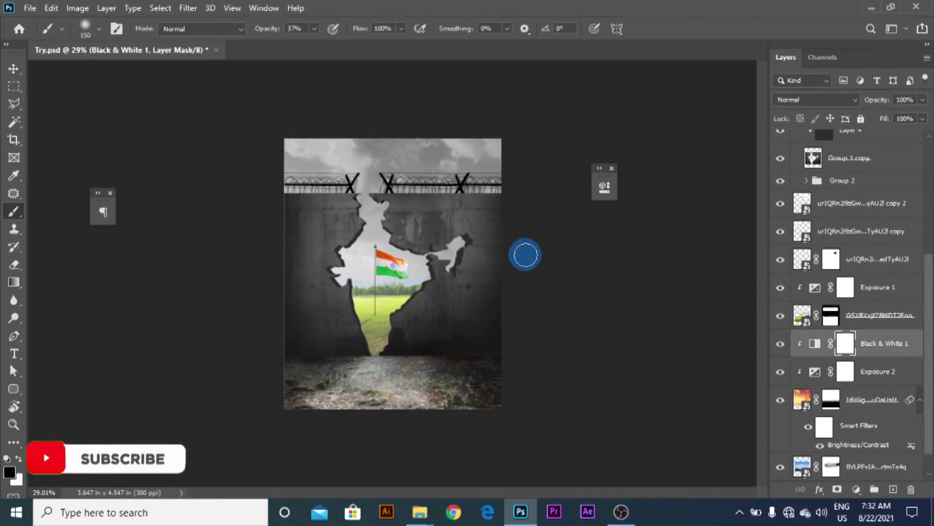
key(bracketright)
key(bracketright)
key(bracketright)
key(bracketright)
key(bracketright)
key(bracketright)
key(bracketright)
key(bracketright)
key(bracketright)
mouse_move(501, 267)
mouse_down()
mouse_move(442, 217)
mouse_move(448, 198)
mouse_move(519, 192)
mouse_move(366, 160)
mouse_up()
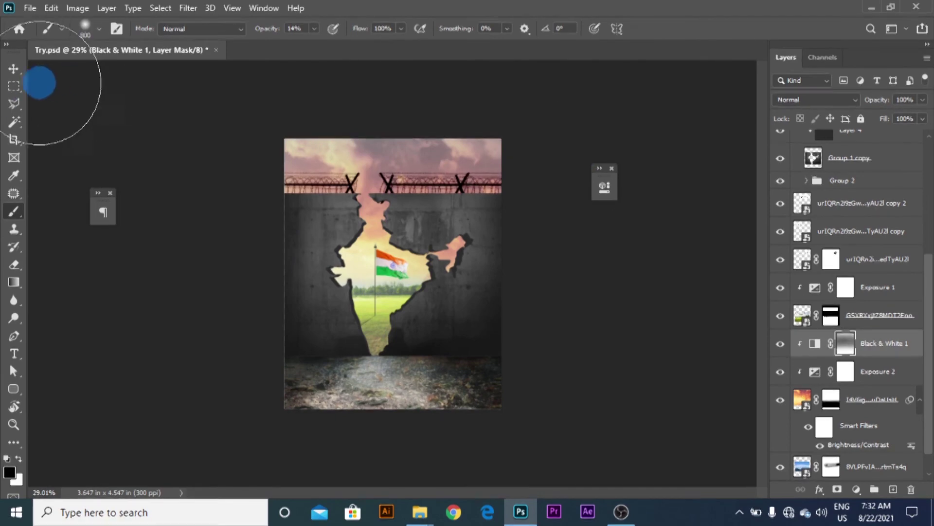
Slightly enlarge the sky together with its Black & White 1 adjustment and shift them to reframe the clouds.
key(ctrl+t)
click(492, 209)
scroll(604, 386, down, 2)
drag(599, 373, 623, 391)
drag(513, 311, 517, 288)
click(678, 29)
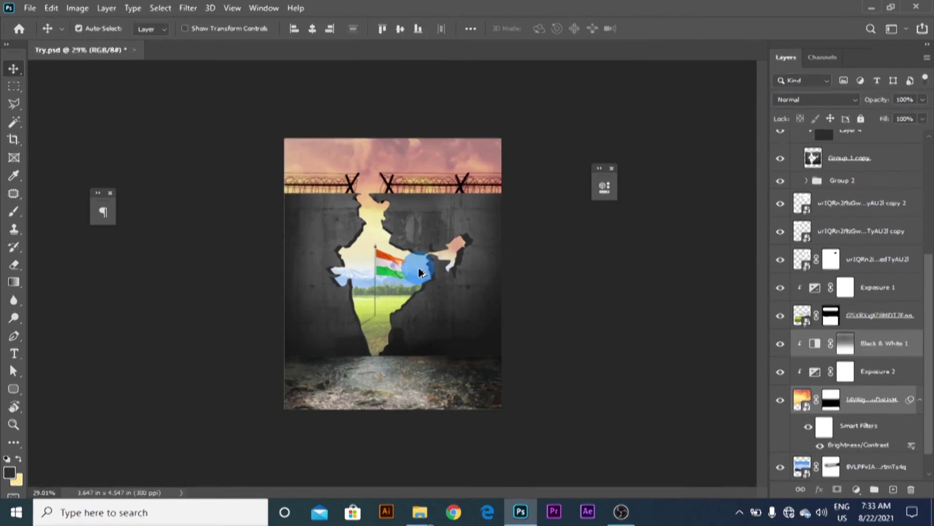
scroll(417, 271, up, 2)
drag(620, 261, 562, 232)
click(608, 287)
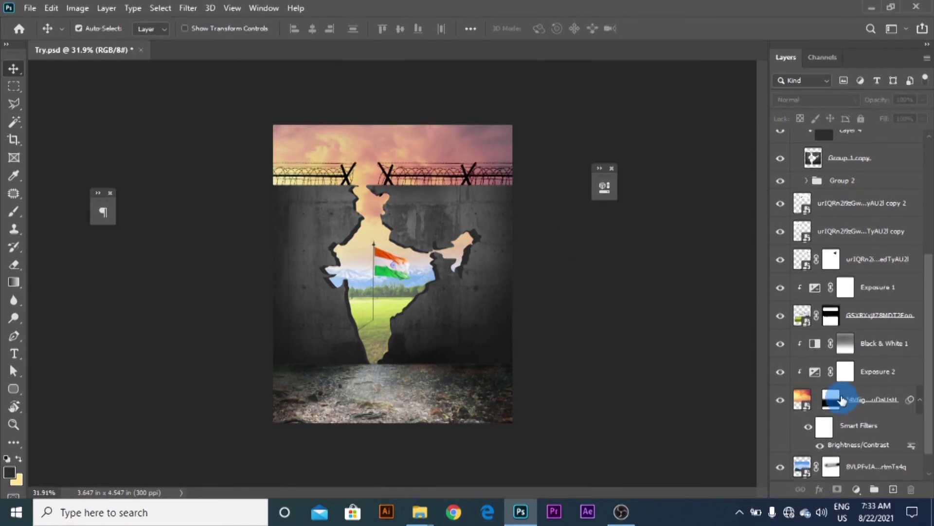
Paint white on the Black & White 1 mask with a 400 px brush at 14% opacity to mute part of the sky.
click(9, 217)
key(x)
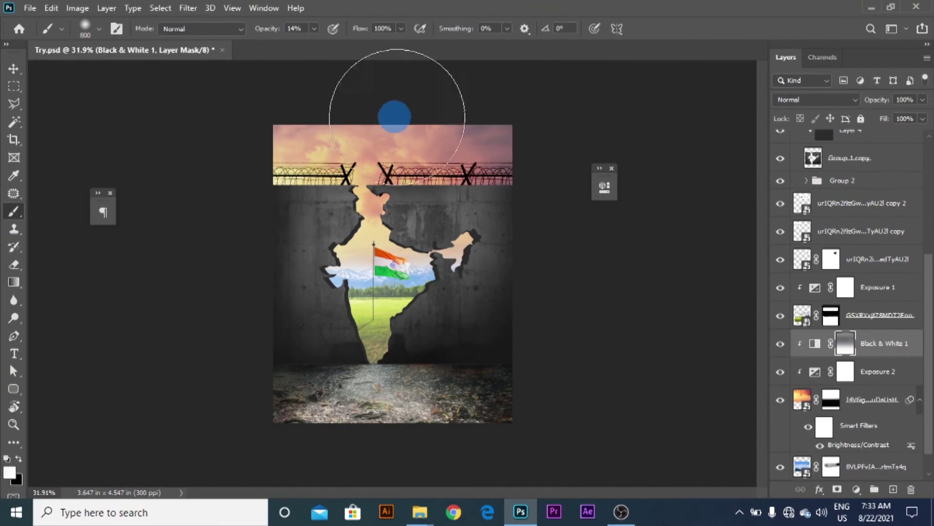
key(bracketleft)
key(bracketleft)
mouse_move(514, 196)
mouse_down()
mouse_move(250, 246)
mouse_move(412, 253)
mouse_up()
Paint black at 100% brush opacity on the Black & White 1 mask to bring back full colour in the cutout's sky.
click(830, 408)
key(x)
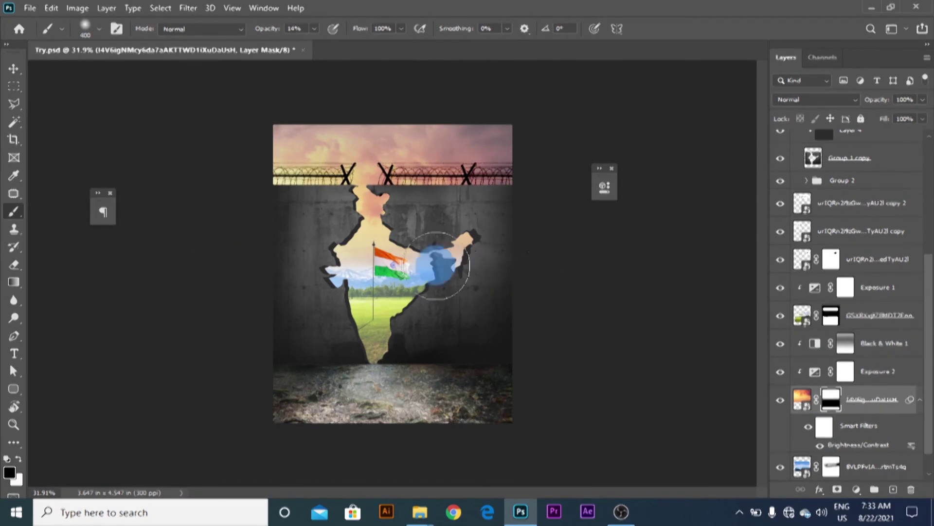
click(846, 347)
drag(314, 29, 397, 53)
mouse_move(520, 200)
mouse_down()
mouse_move(331, 247)
mouse_move(549, 198)
mouse_up()
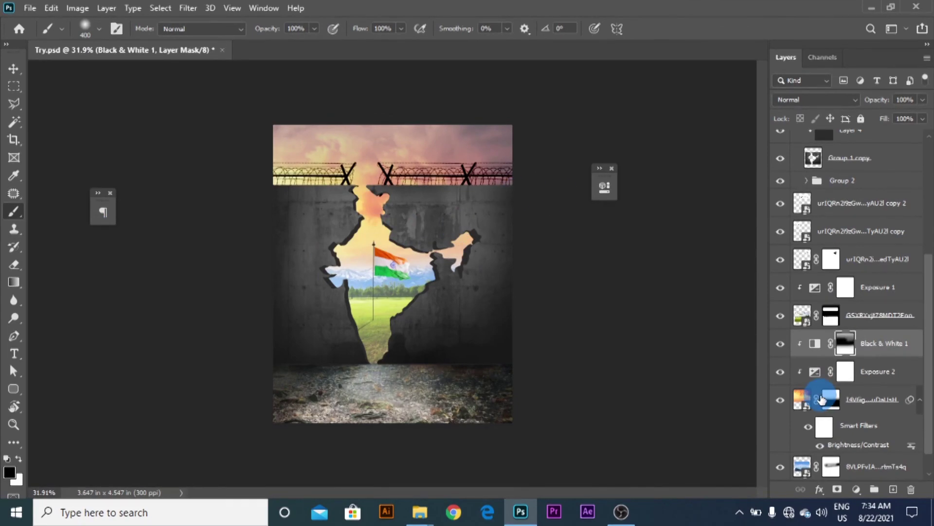
Shift the sky image slightly to the right behind the barbed wire and check the composition.
click(803, 399)
click(13, 69)
drag(461, 137, 482, 139)
scroll(503, 158, up, 2)
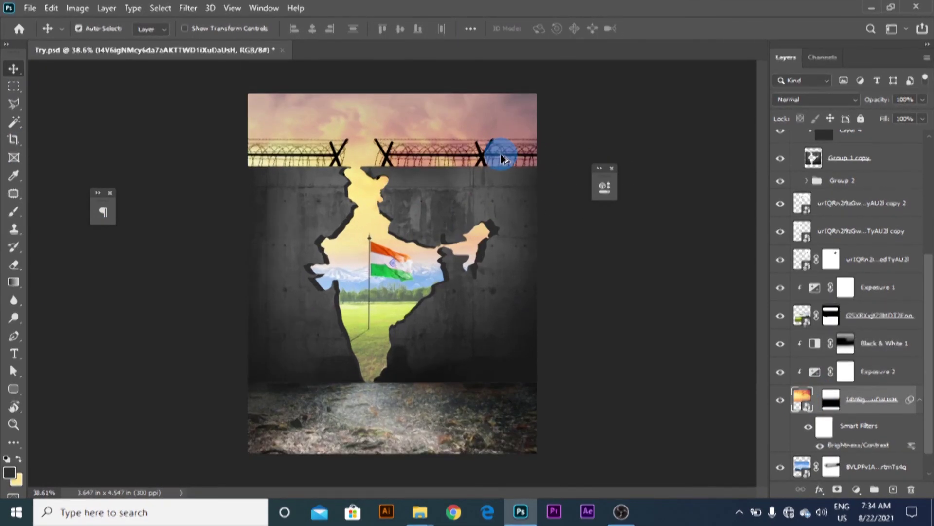
scroll(503, 156, down, 2)
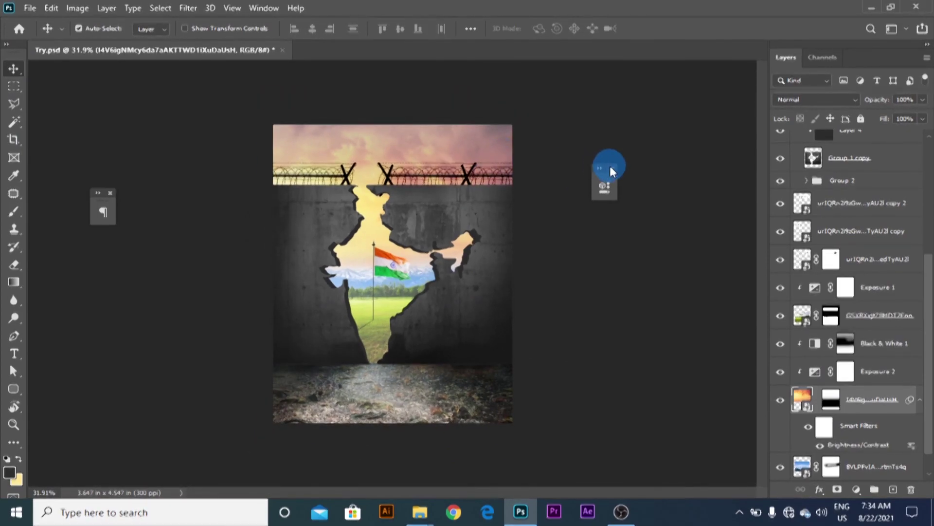